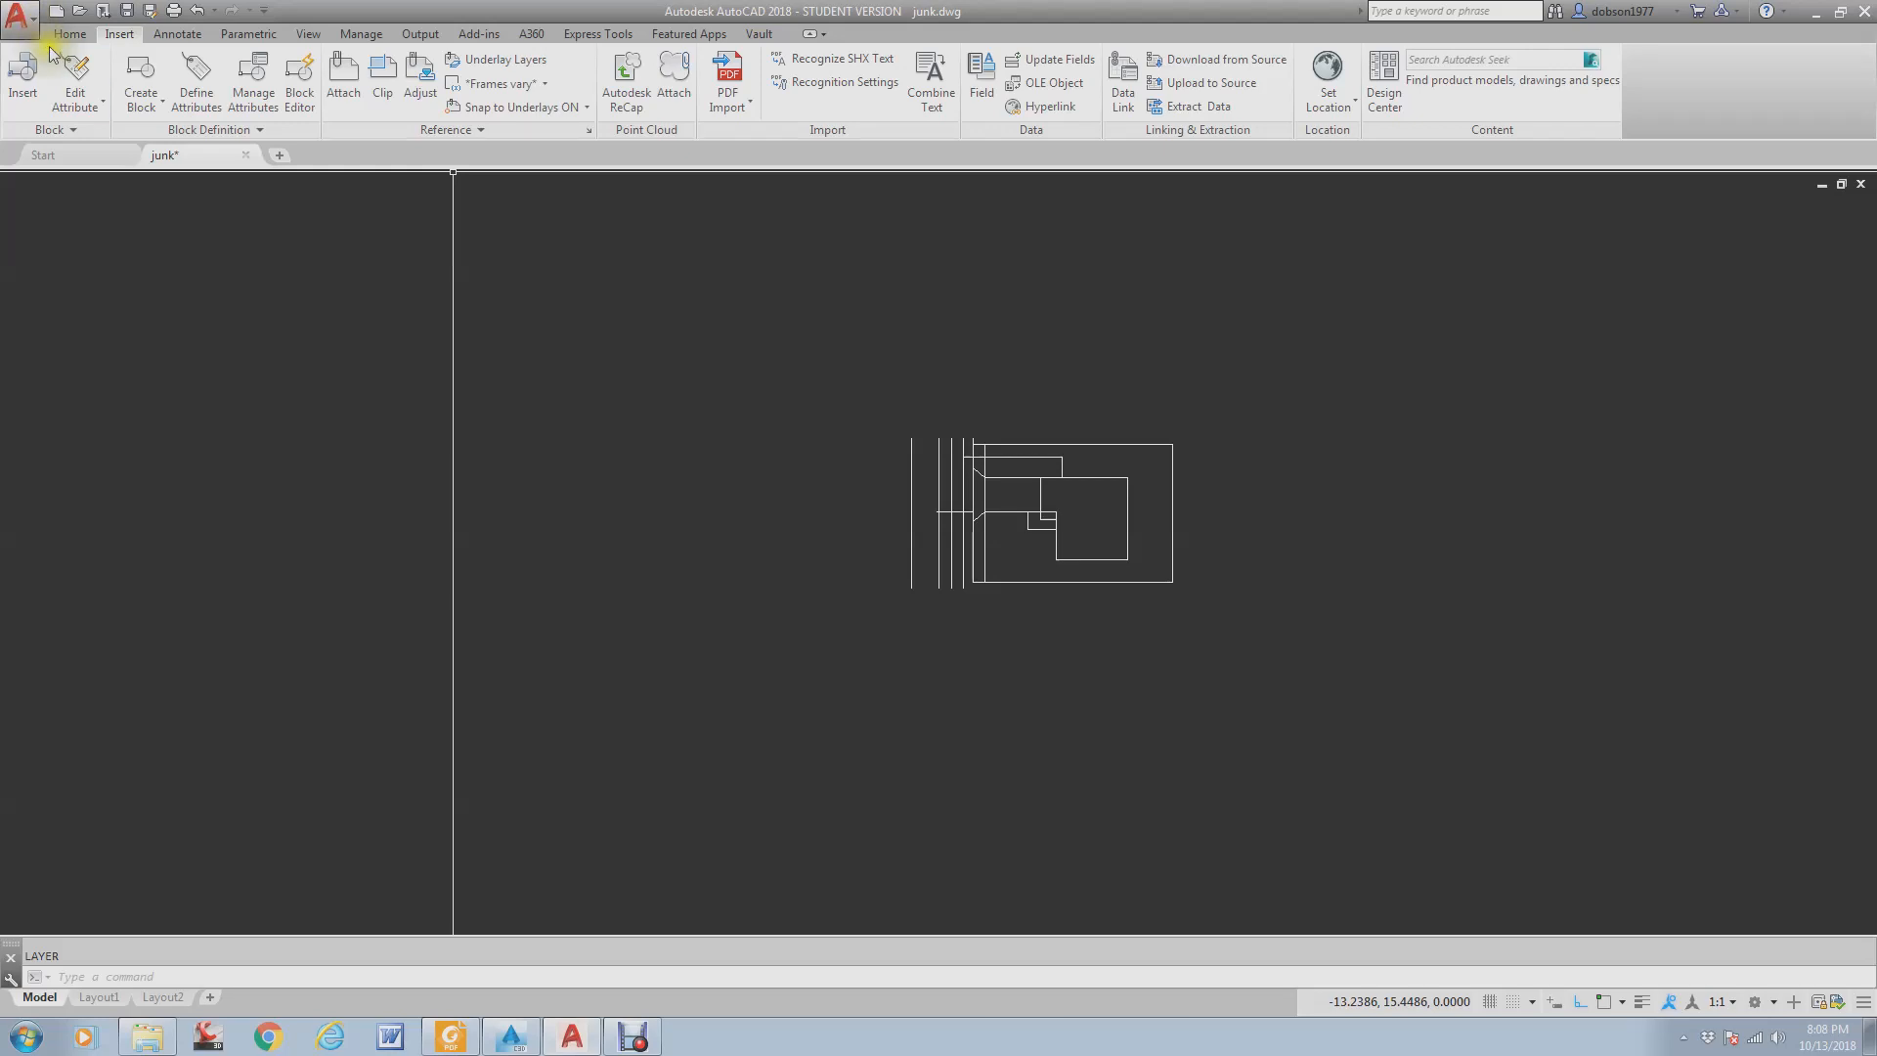
- Open the titleblock drawing from the Dropbox folder
{"action": "left_click", "coordinate": [34, 22]}
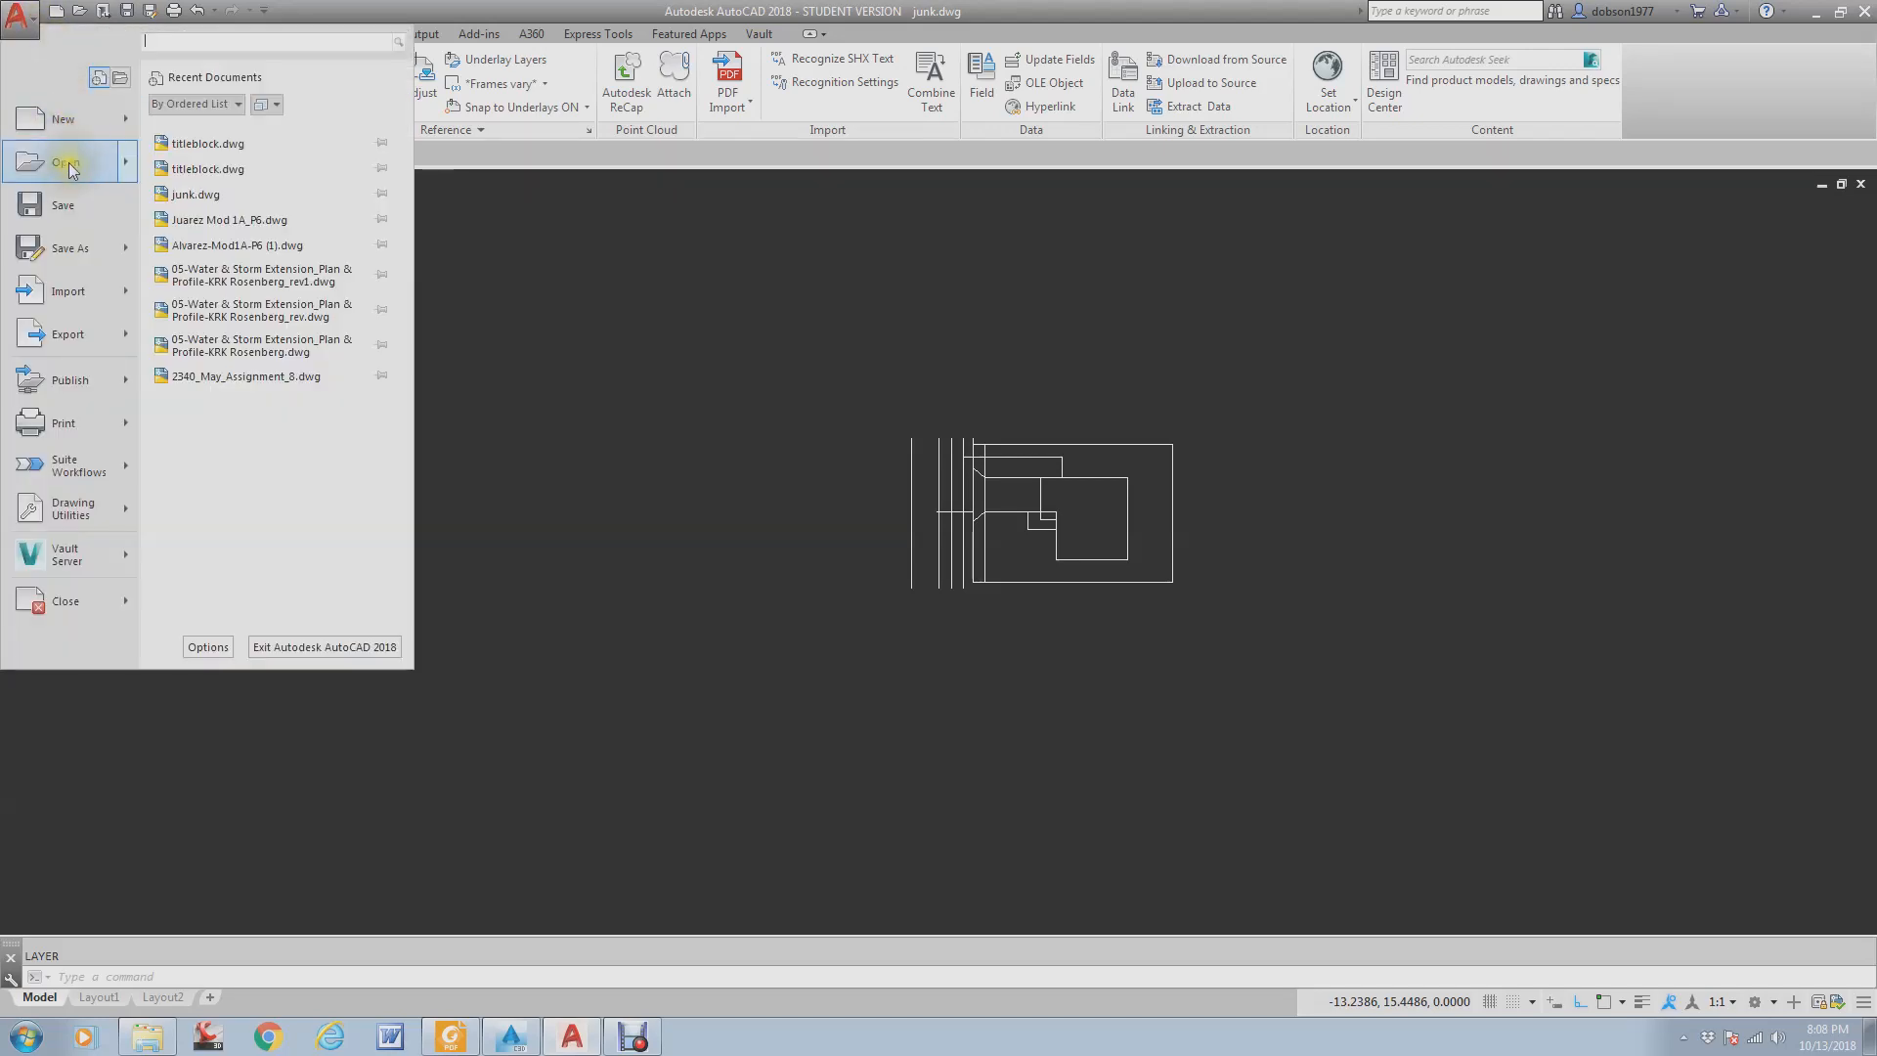
{"action": "left_click", "coordinate": [68, 165]}
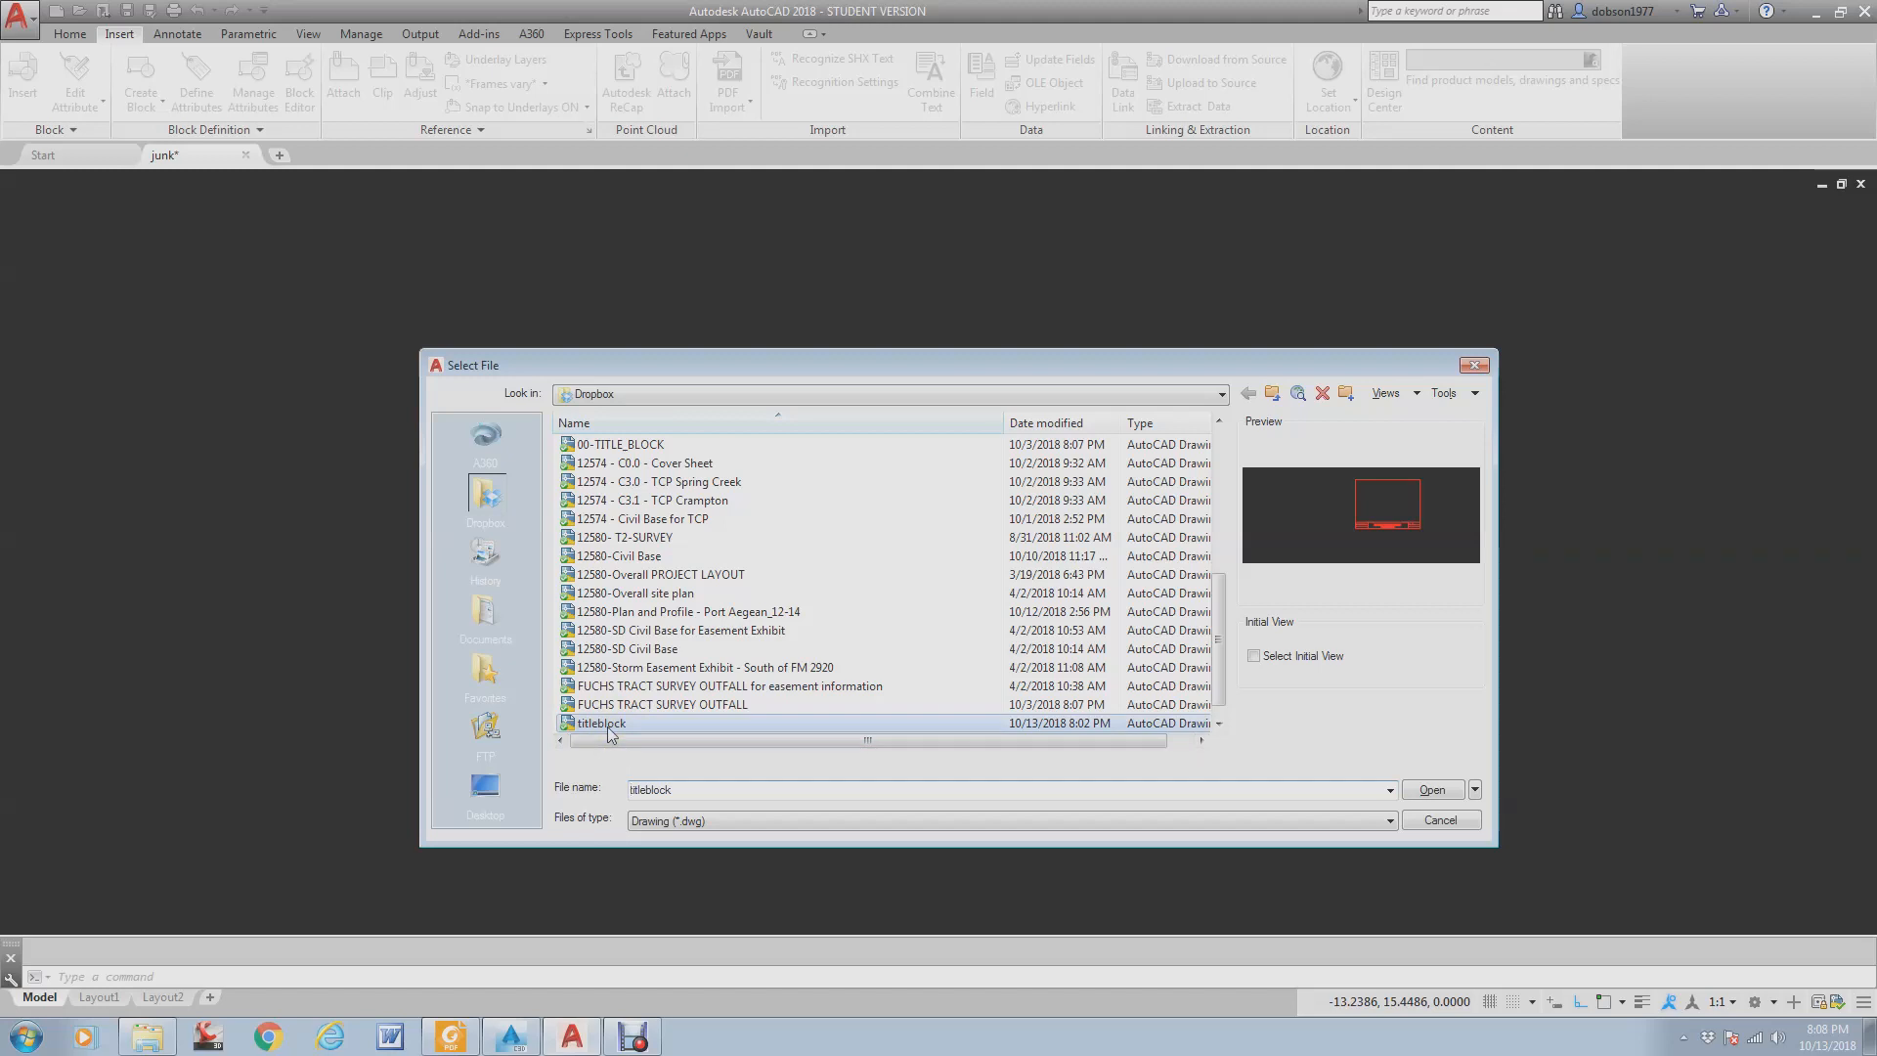
{"action": "double_click", "coordinate": [607, 725]}
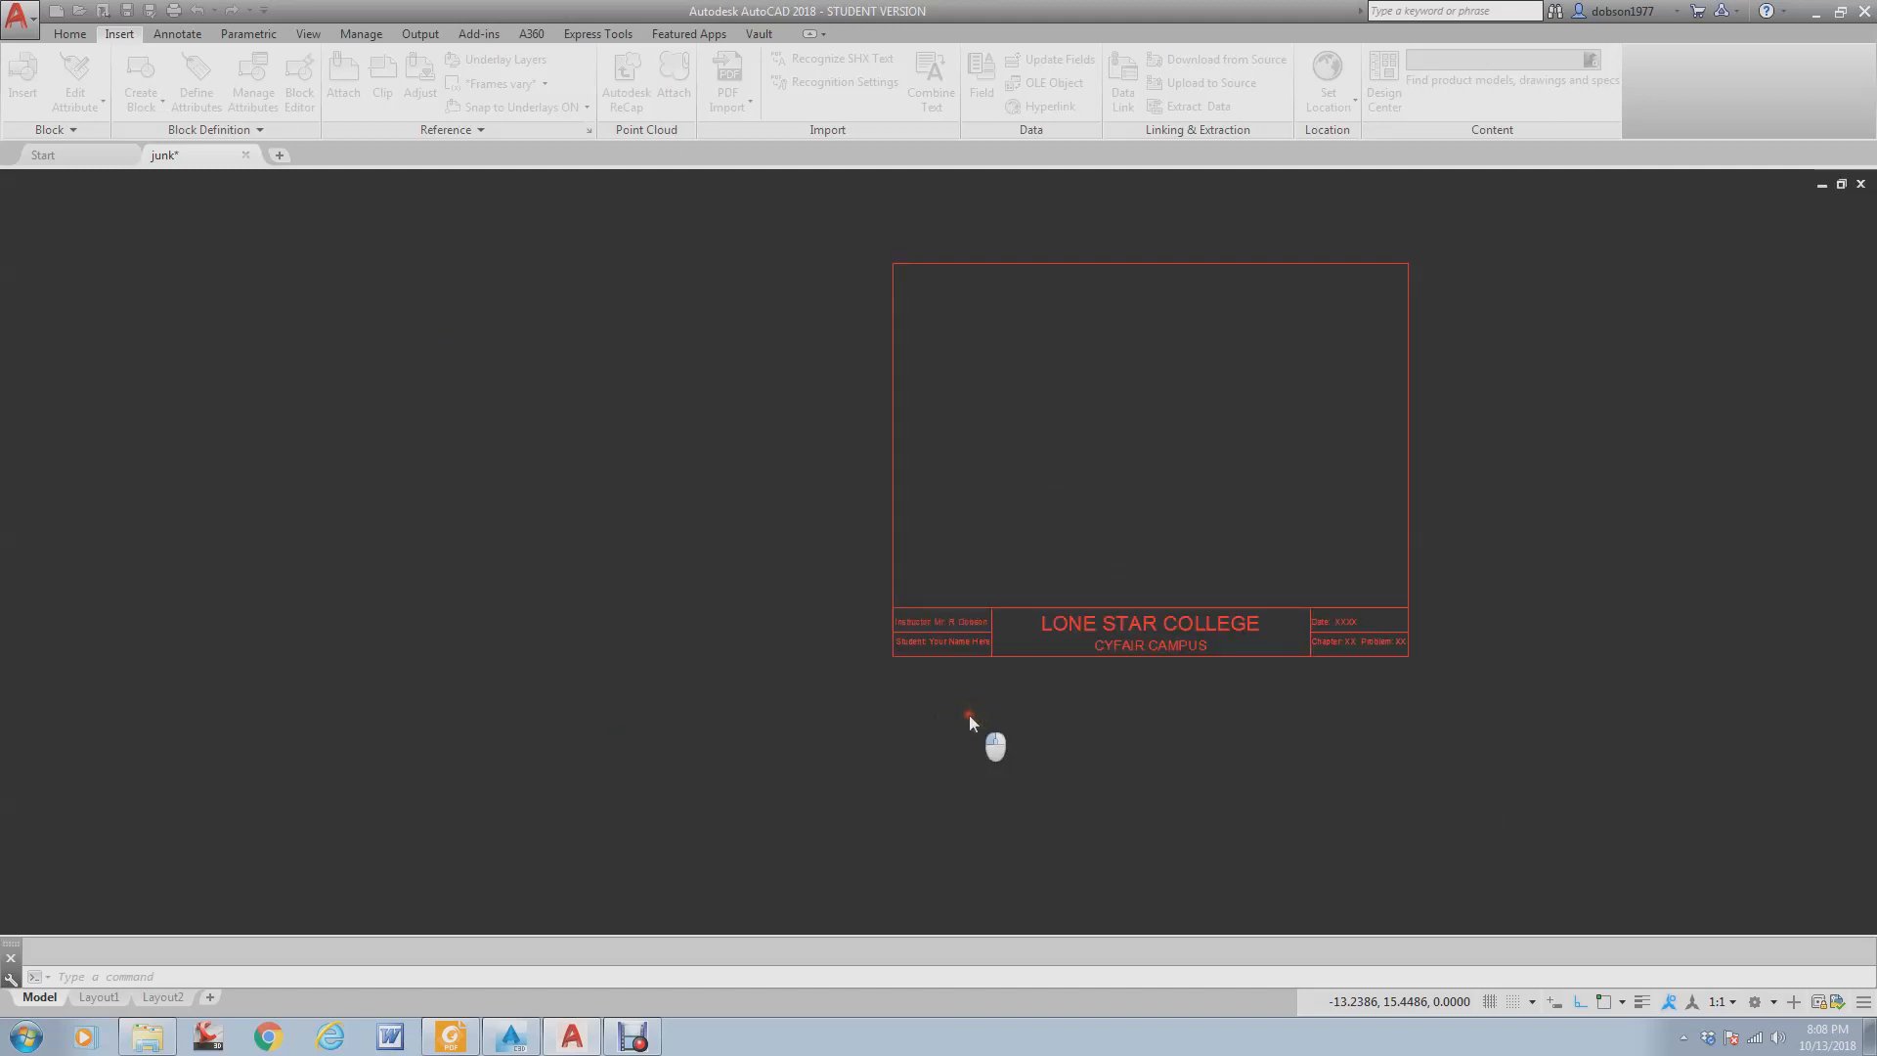
{"action": "left_click", "coordinate": [937, 652]}
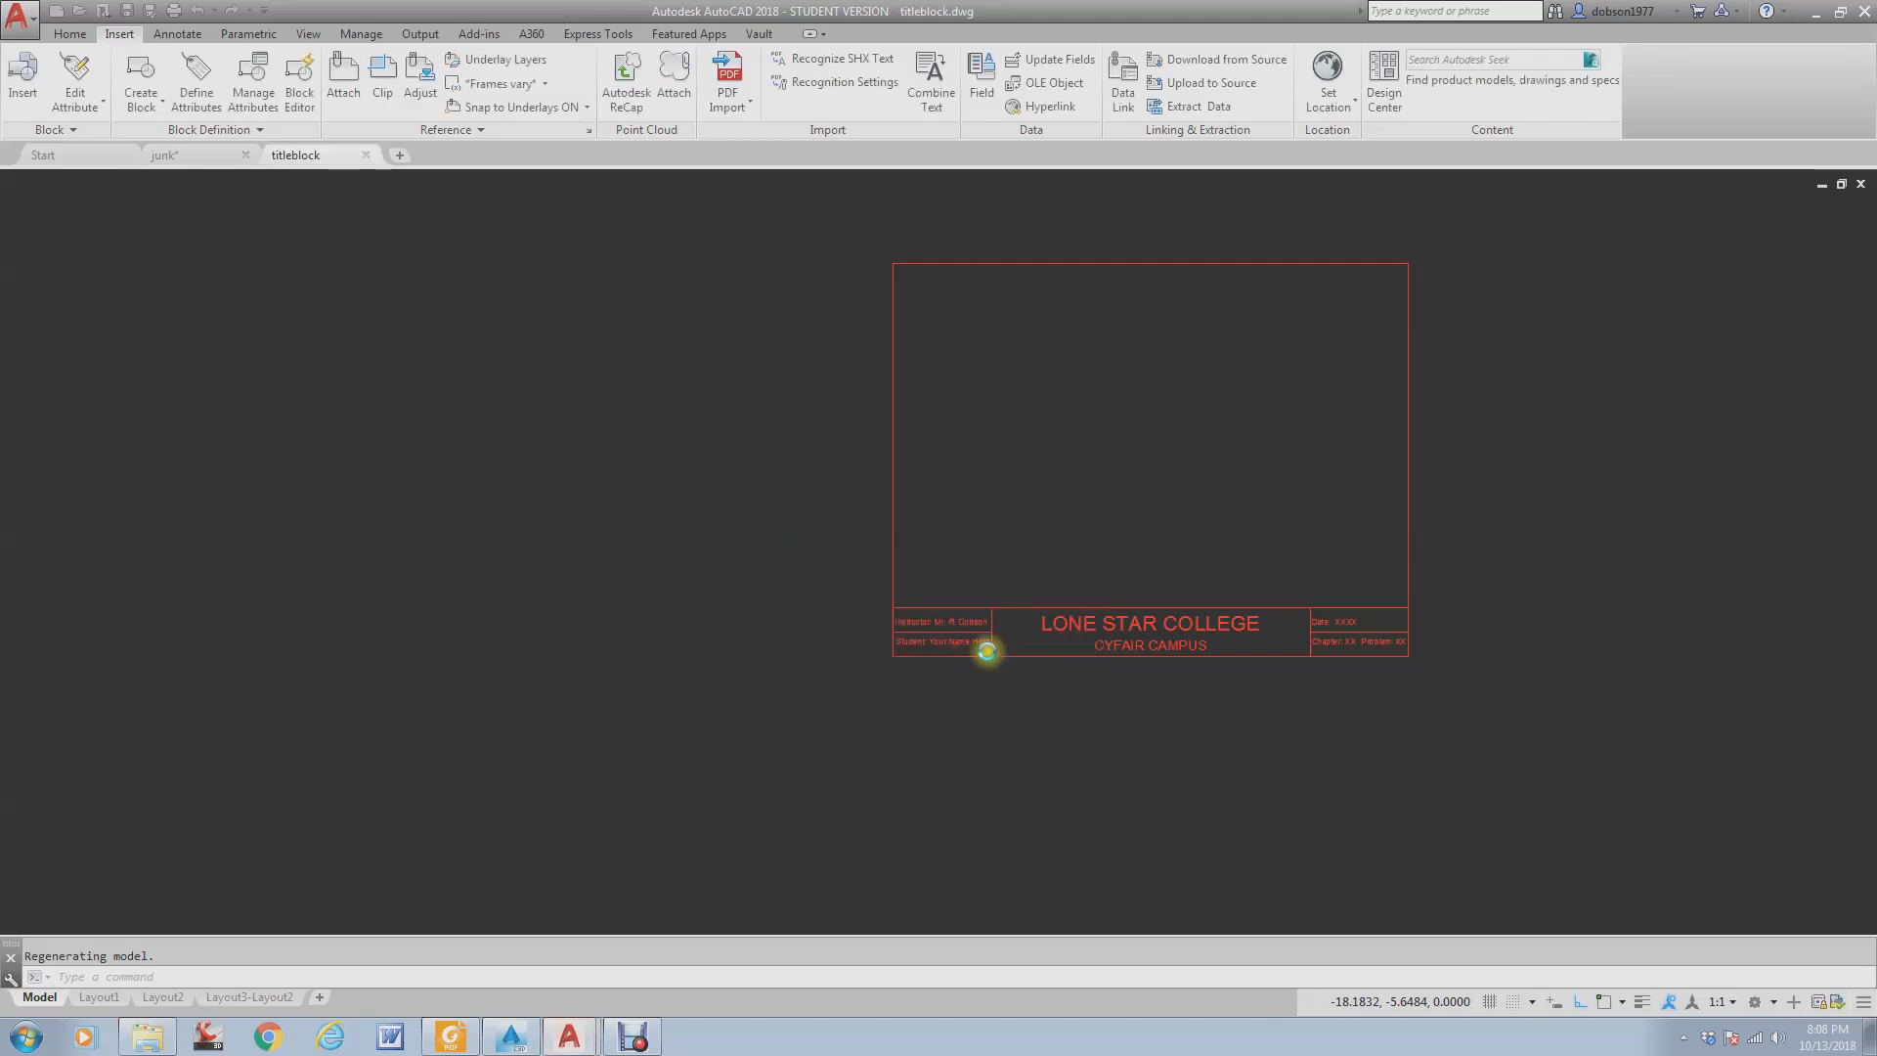
- Replace the "Your Name Here" placeholder with the student's full name, and close titleblock.dwg with its changes saved
{"action": "scroll", "coordinate": [973, 647], "scroll_direction": "up", "scroll_amount": 5}
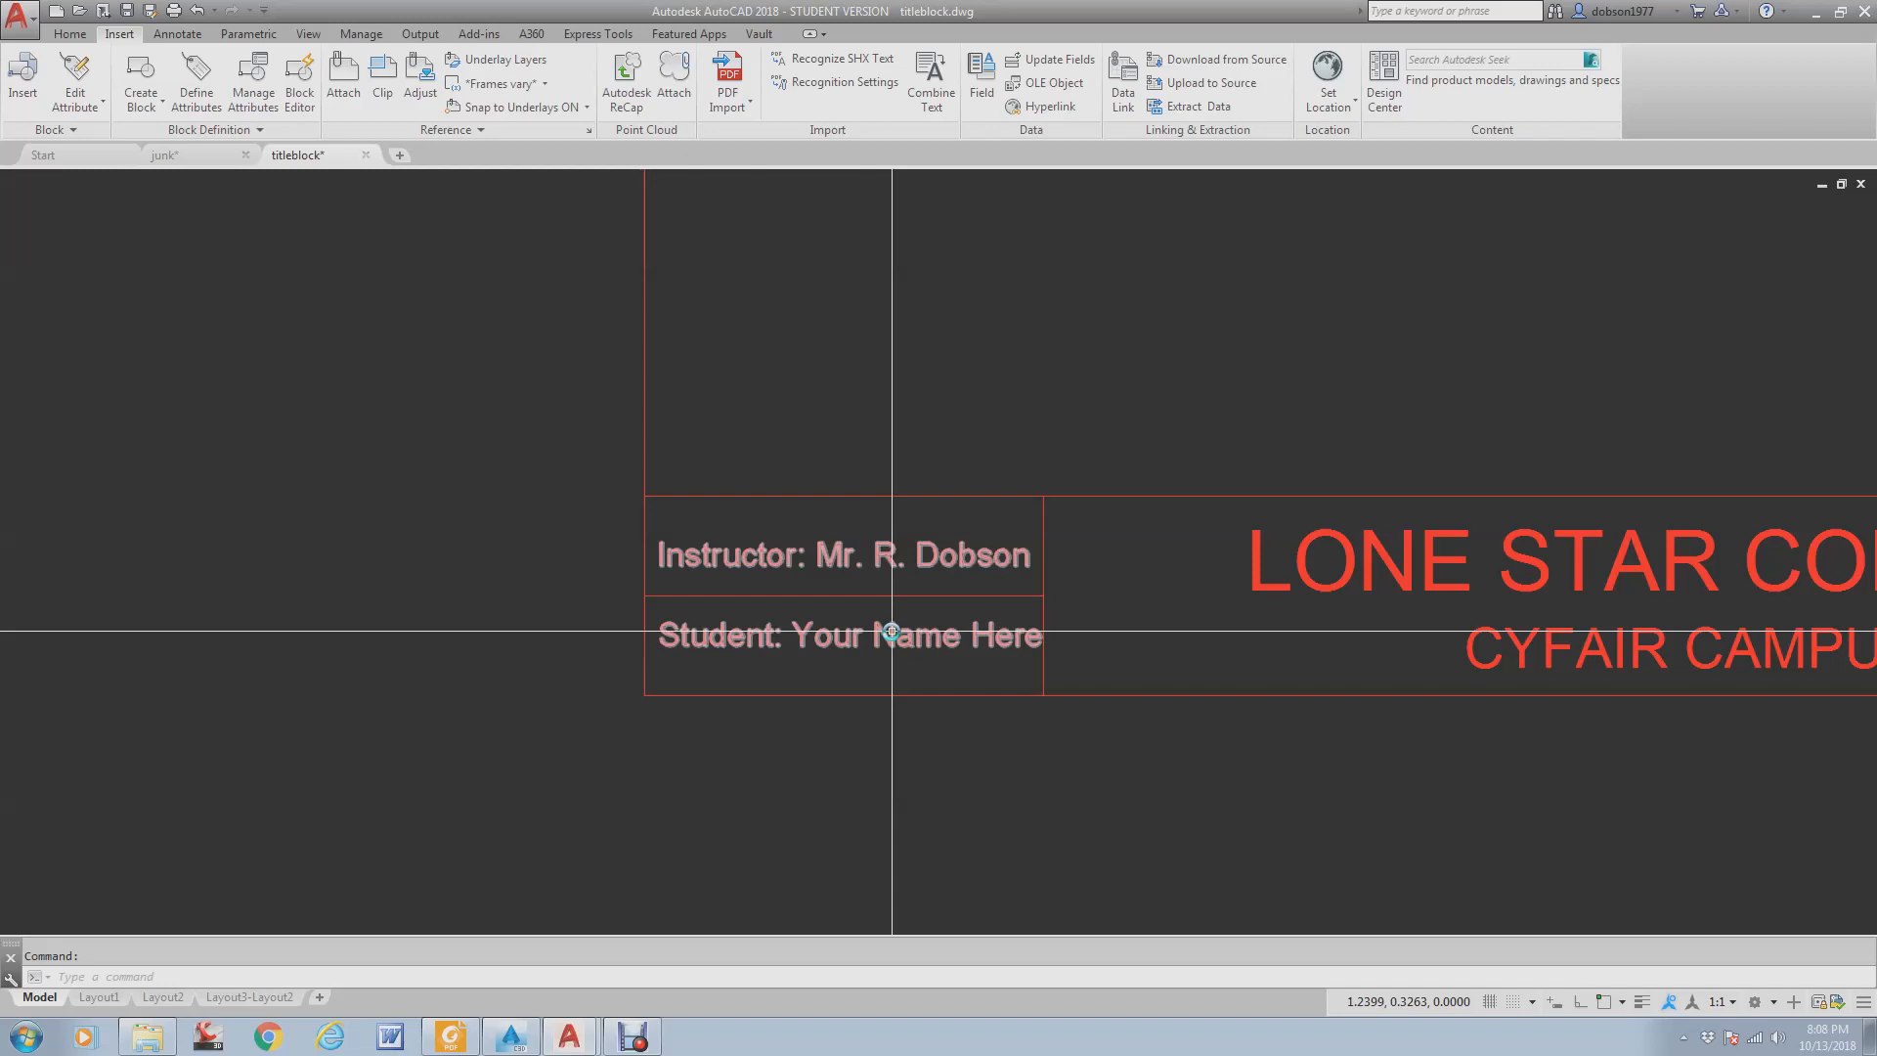
{"action": "double_click", "coordinate": [892, 633]}
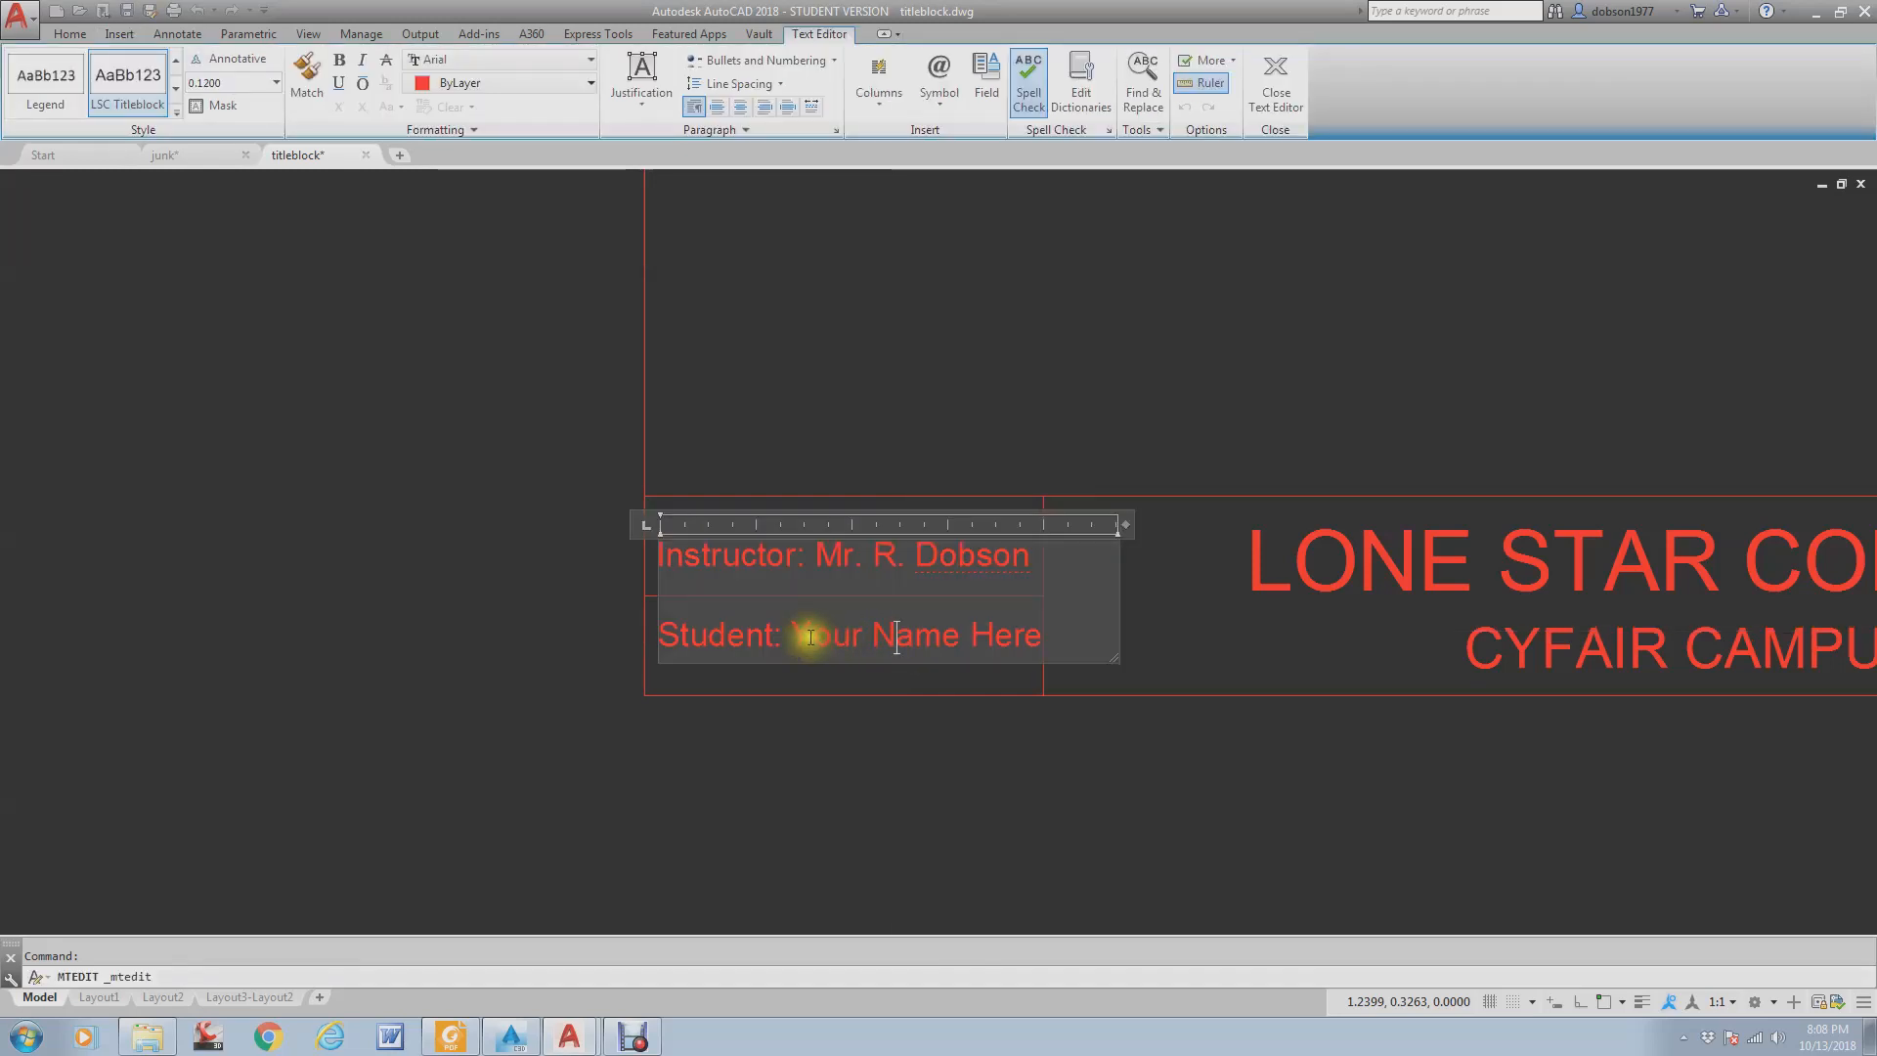
{"action": "left_click_drag", "start_coordinate": [793, 635], "coordinate": [1070, 635]}
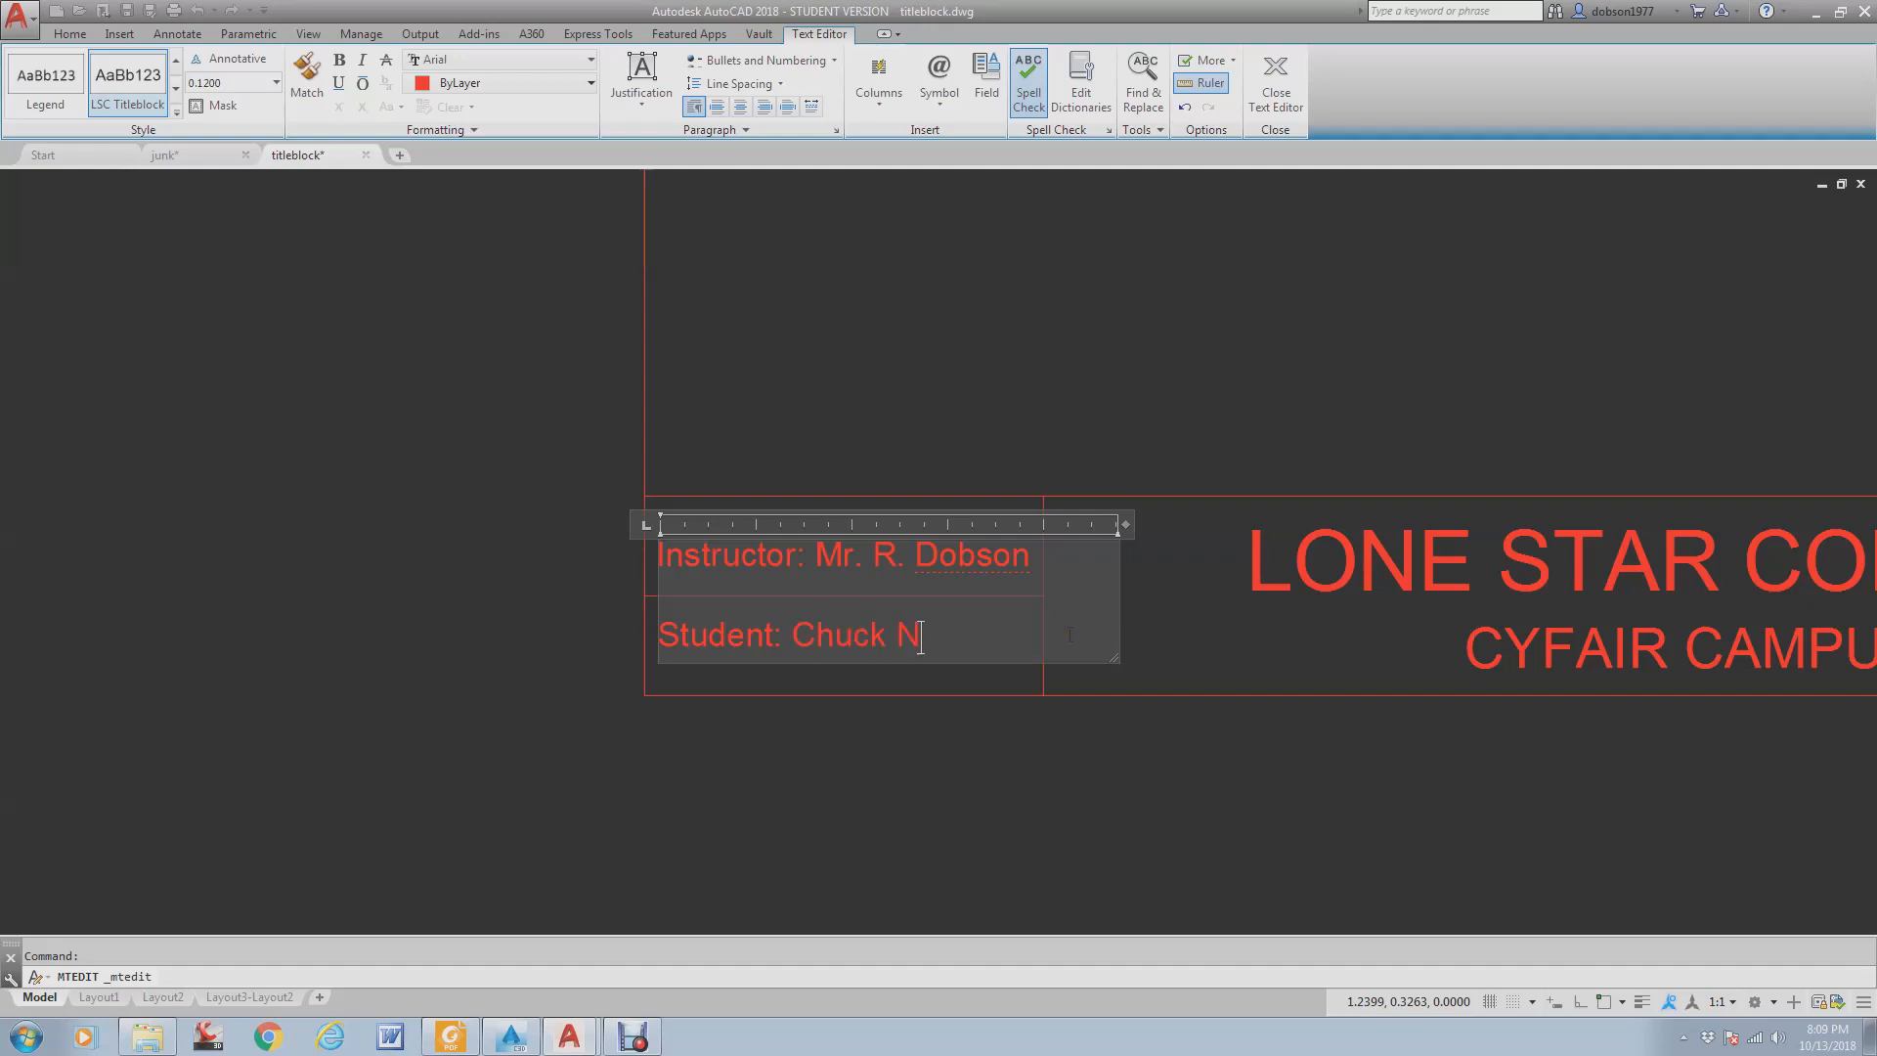
{"action": "type", "text": "Chuck Norris"}
{"action": "left_click", "coordinate": [1290, 607]}
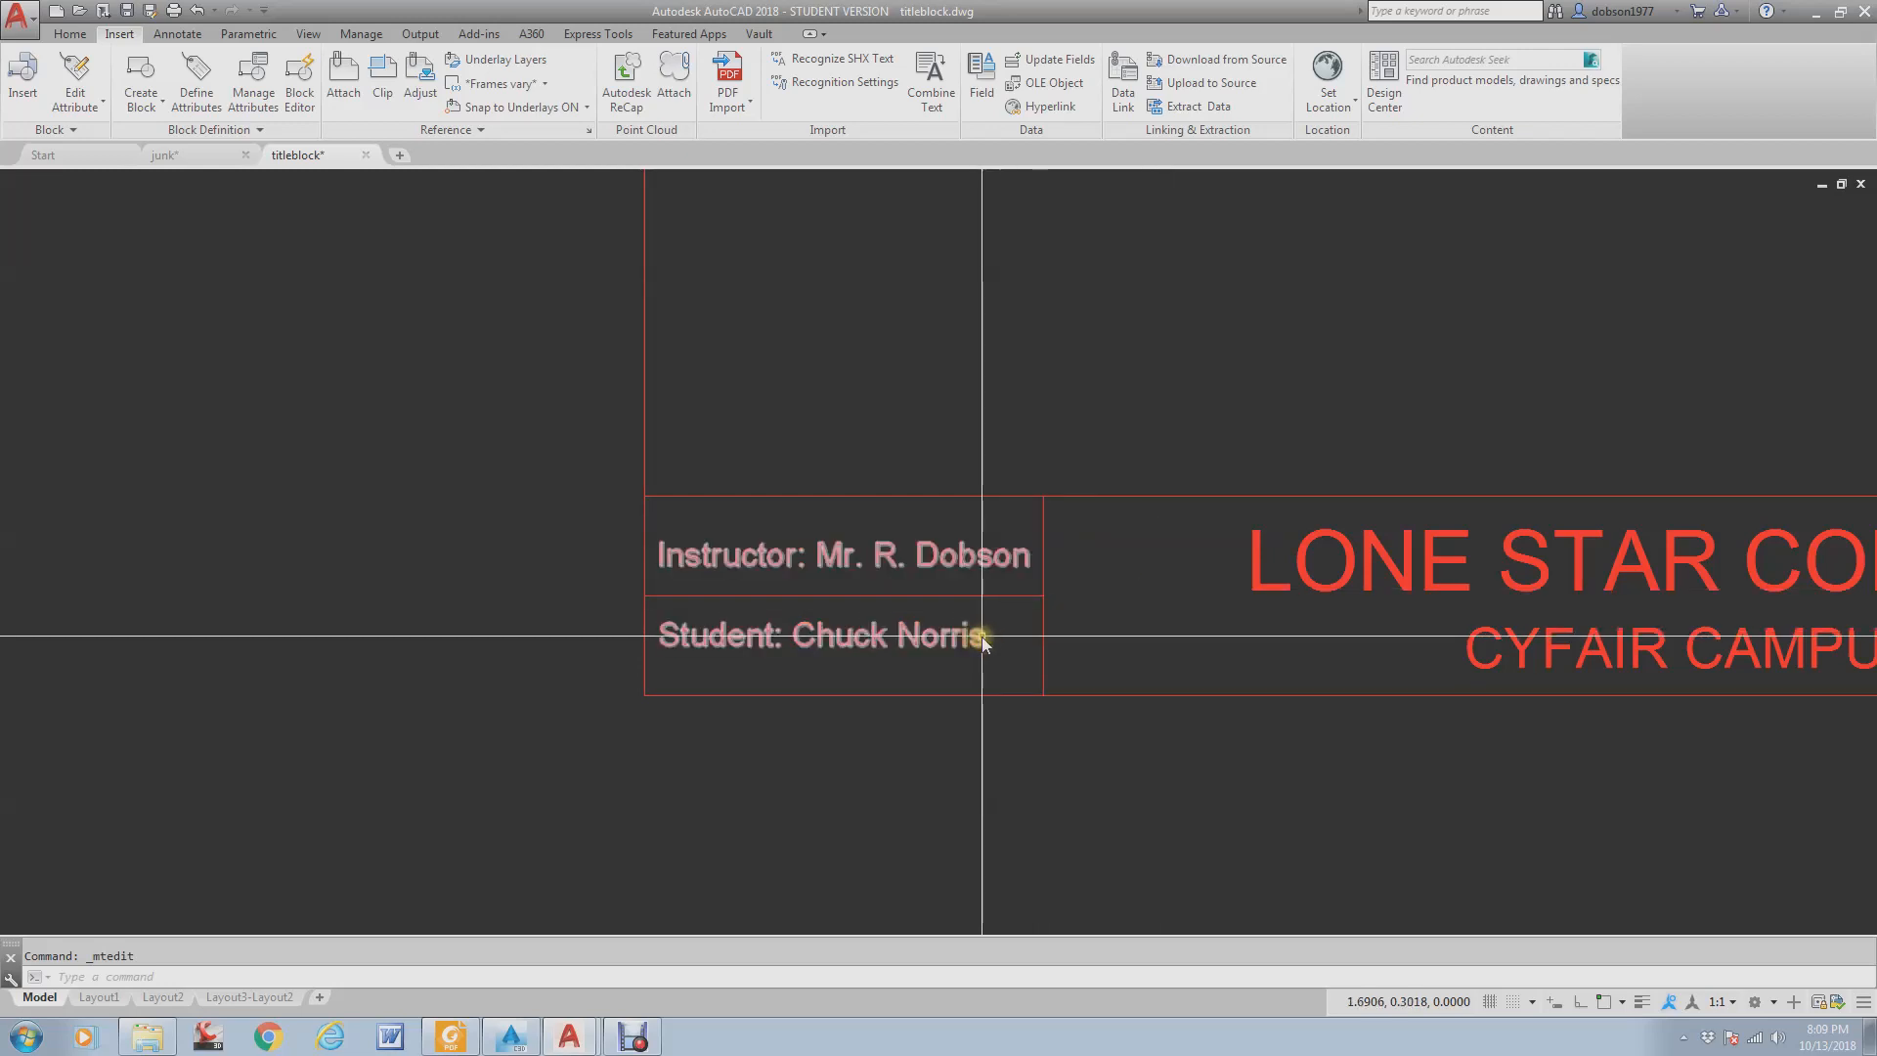
{"action": "left_click", "coordinate": [366, 155]}
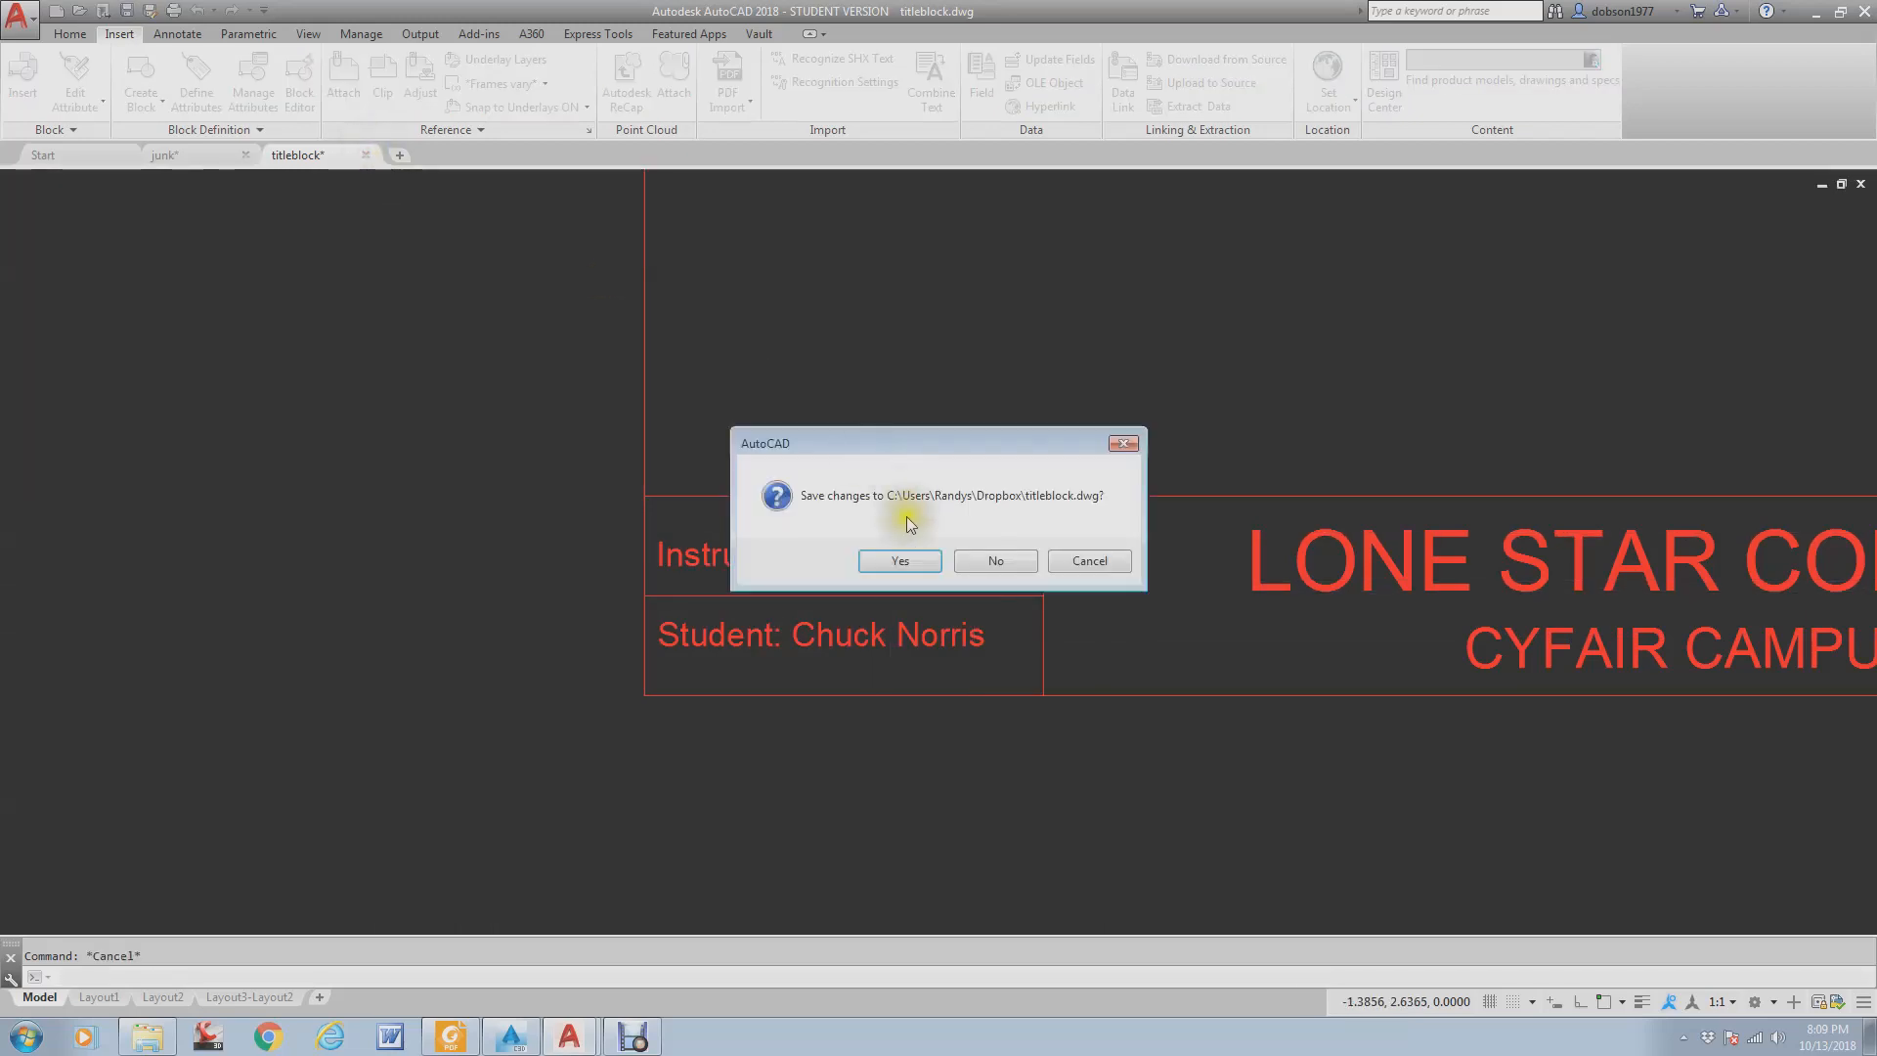
{"action": "left_click", "coordinate": [926, 565]}
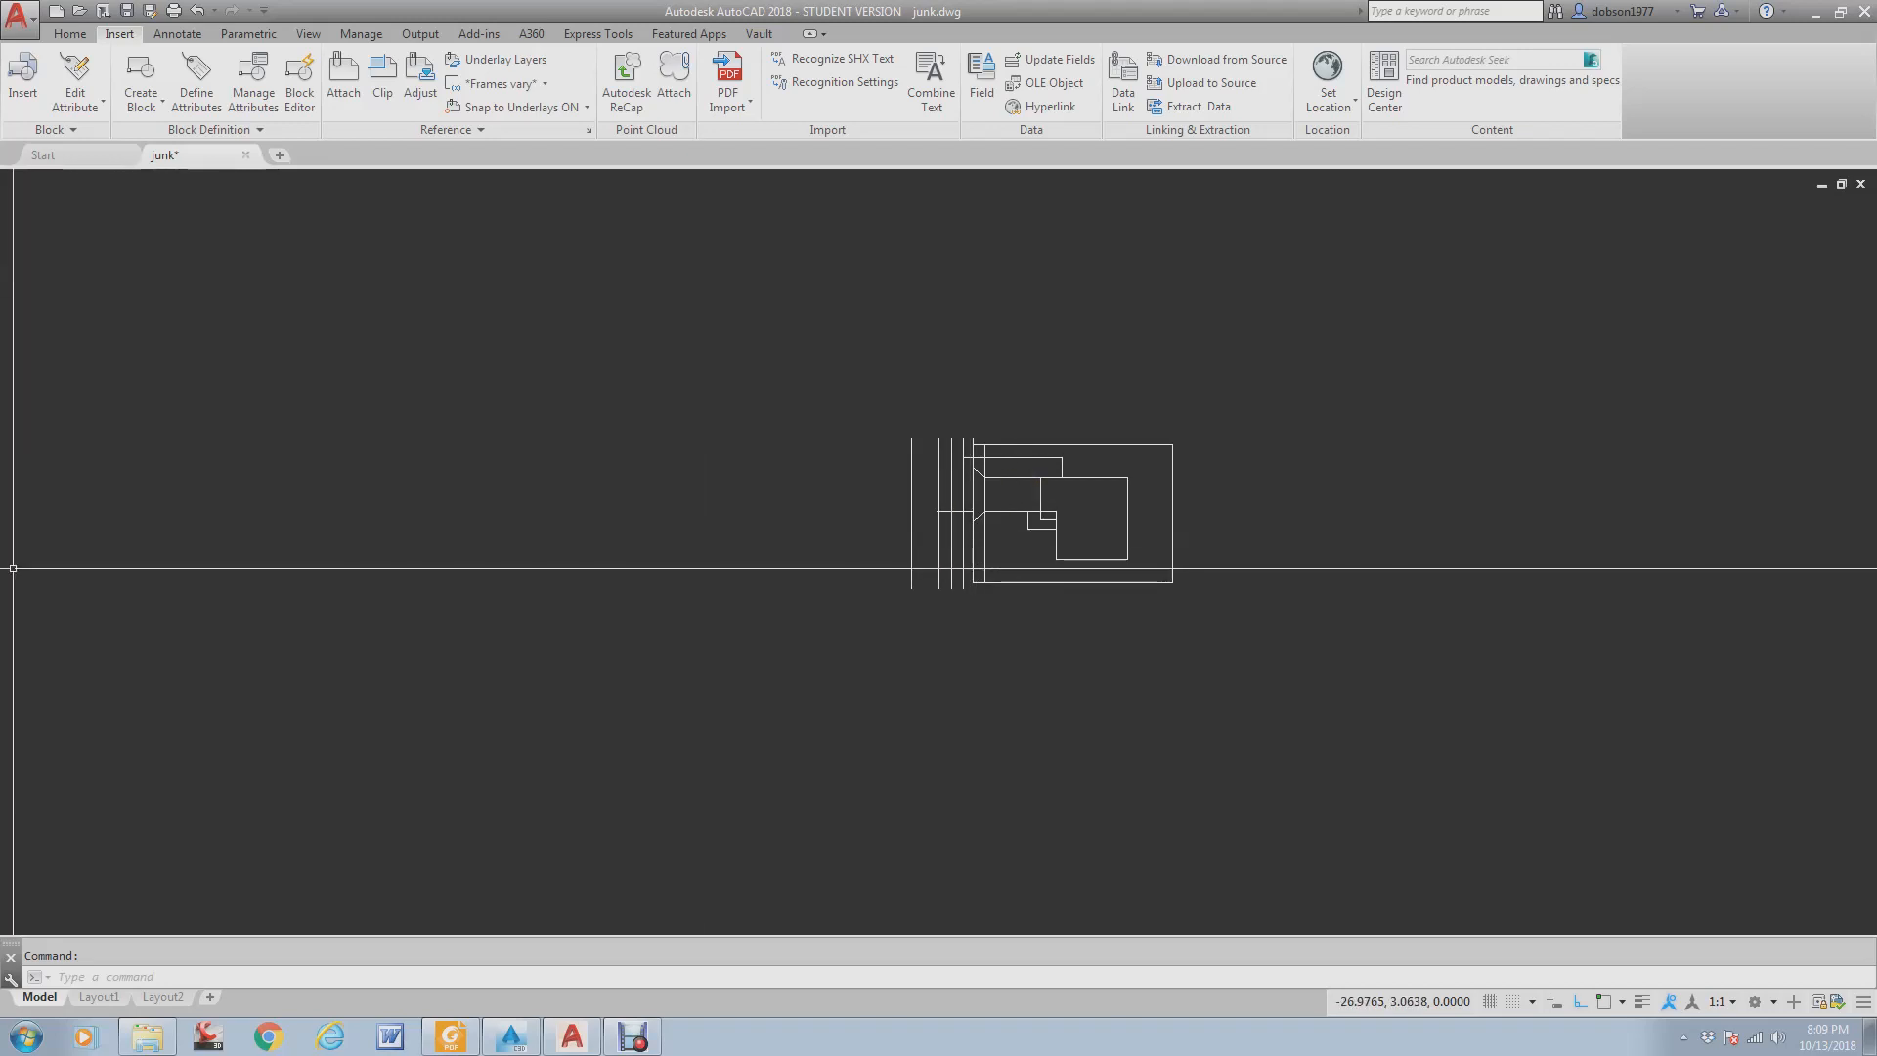
- Bring the Module 1A Problem 6 PDF in Foxit Reader over the drawing and examine its layer table and plot plan
{"action": "left_click_drag", "start_coordinate": [0, 274], "coordinate": [1134, 139]}
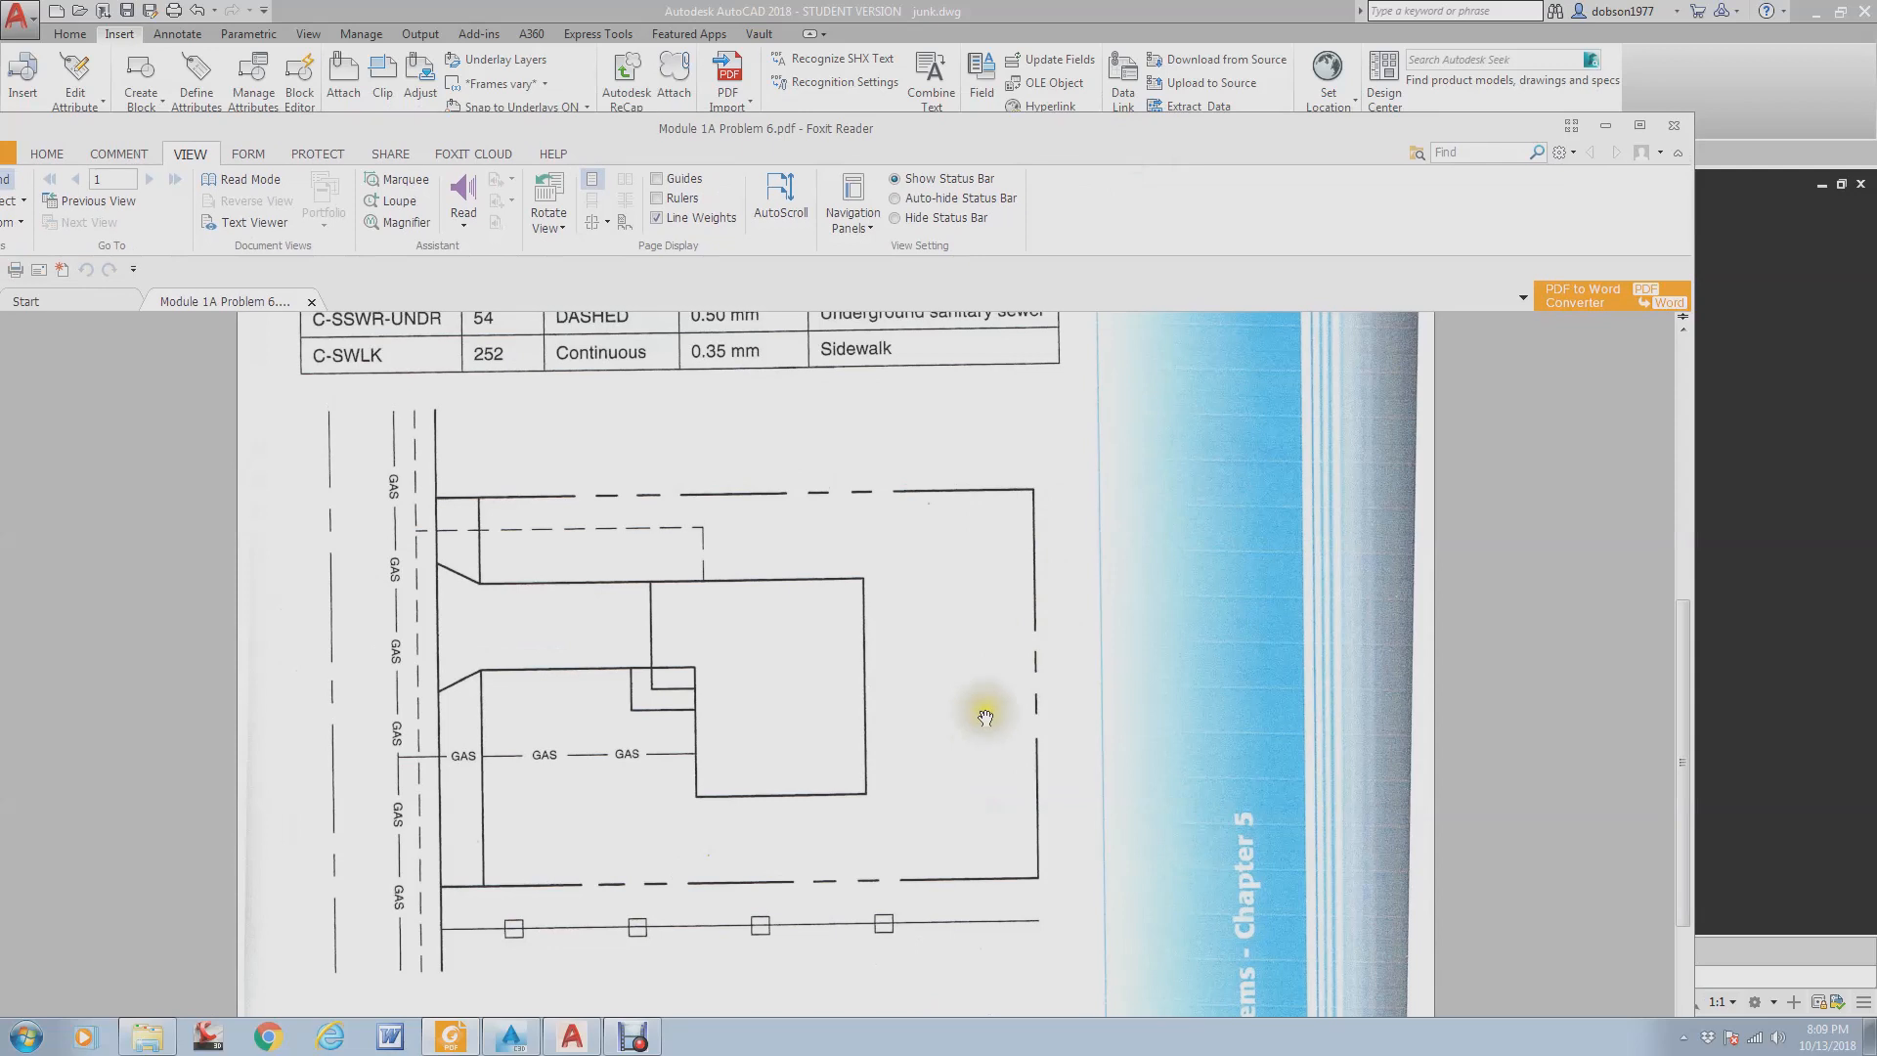
{"action": "scroll", "coordinate": [989, 698], "scroll_direction": "down", "scroll_amount": 3, "text": "ctrl"}
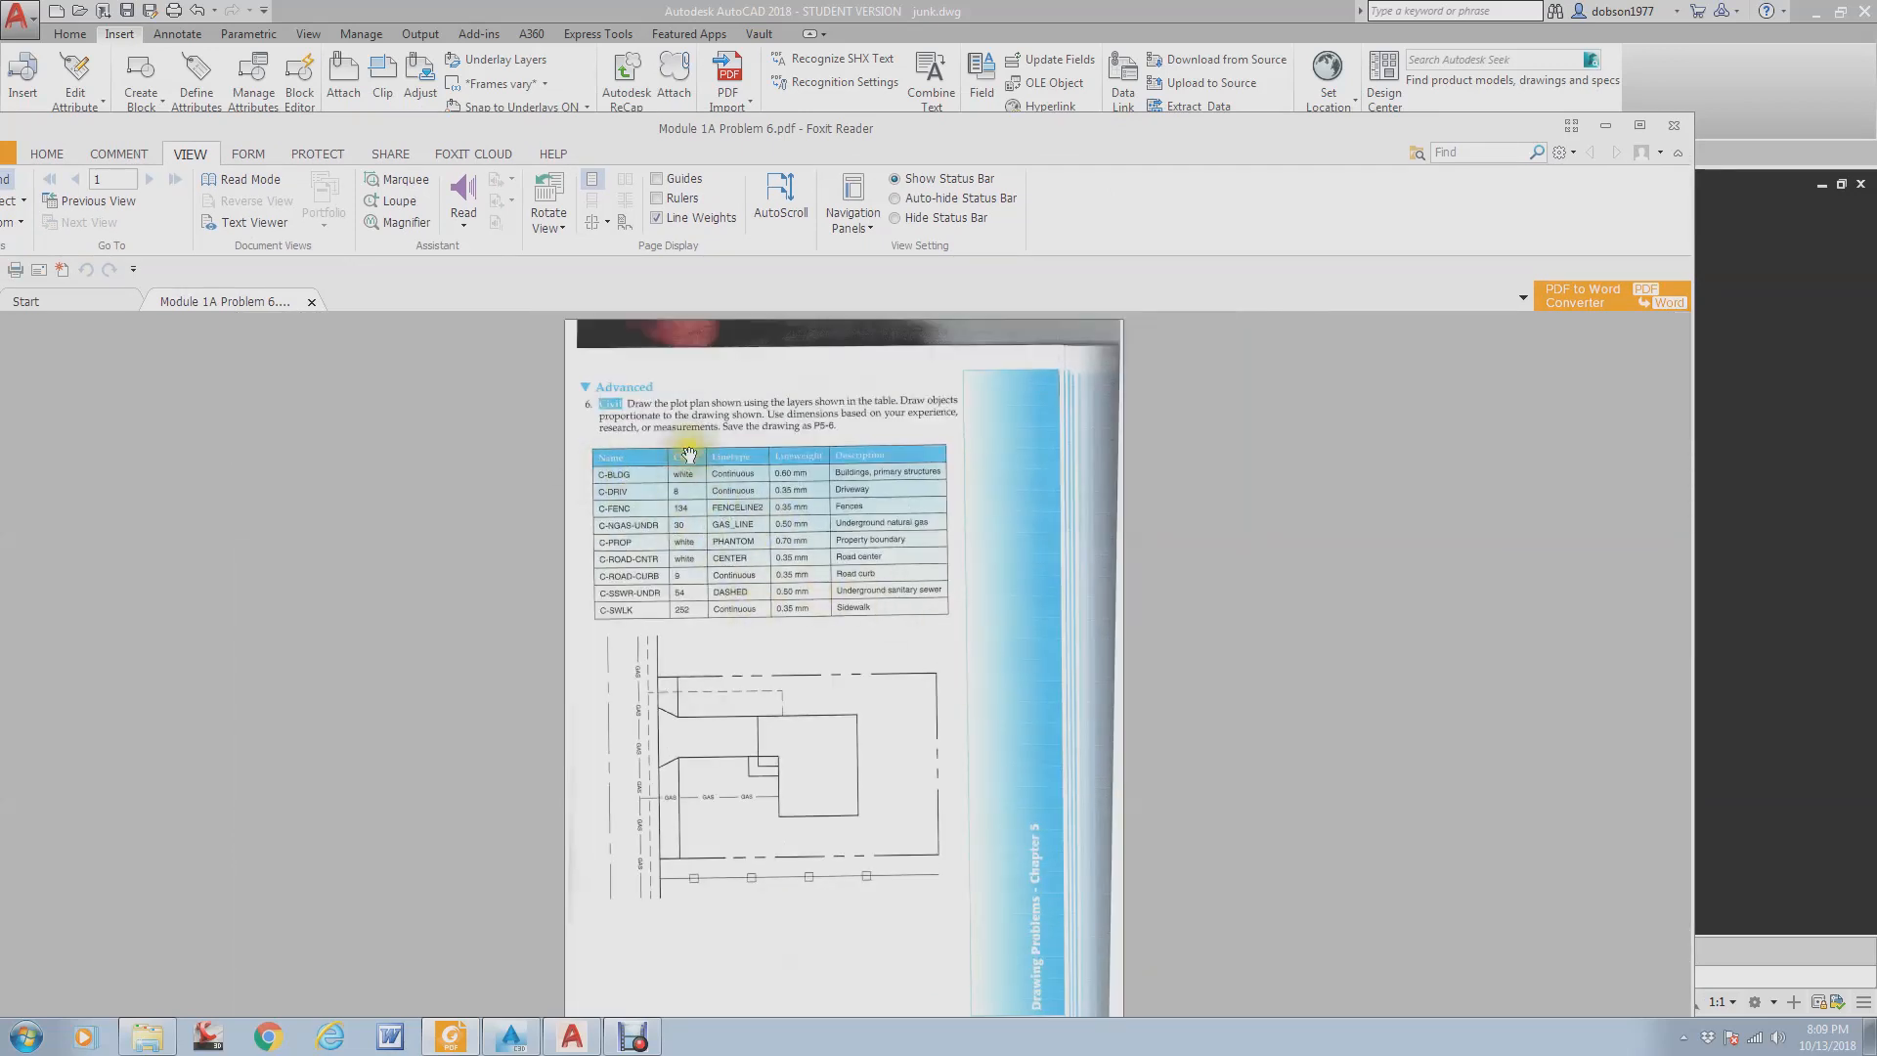
{"action": "scroll", "coordinate": [705, 452], "scroll_direction": "up", "scroll_amount": 1, "text": "ctrl"}
{"action": "scroll", "coordinate": [660, 448], "scroll_direction": "up", "scroll_amount": 1, "text": "ctrl"}
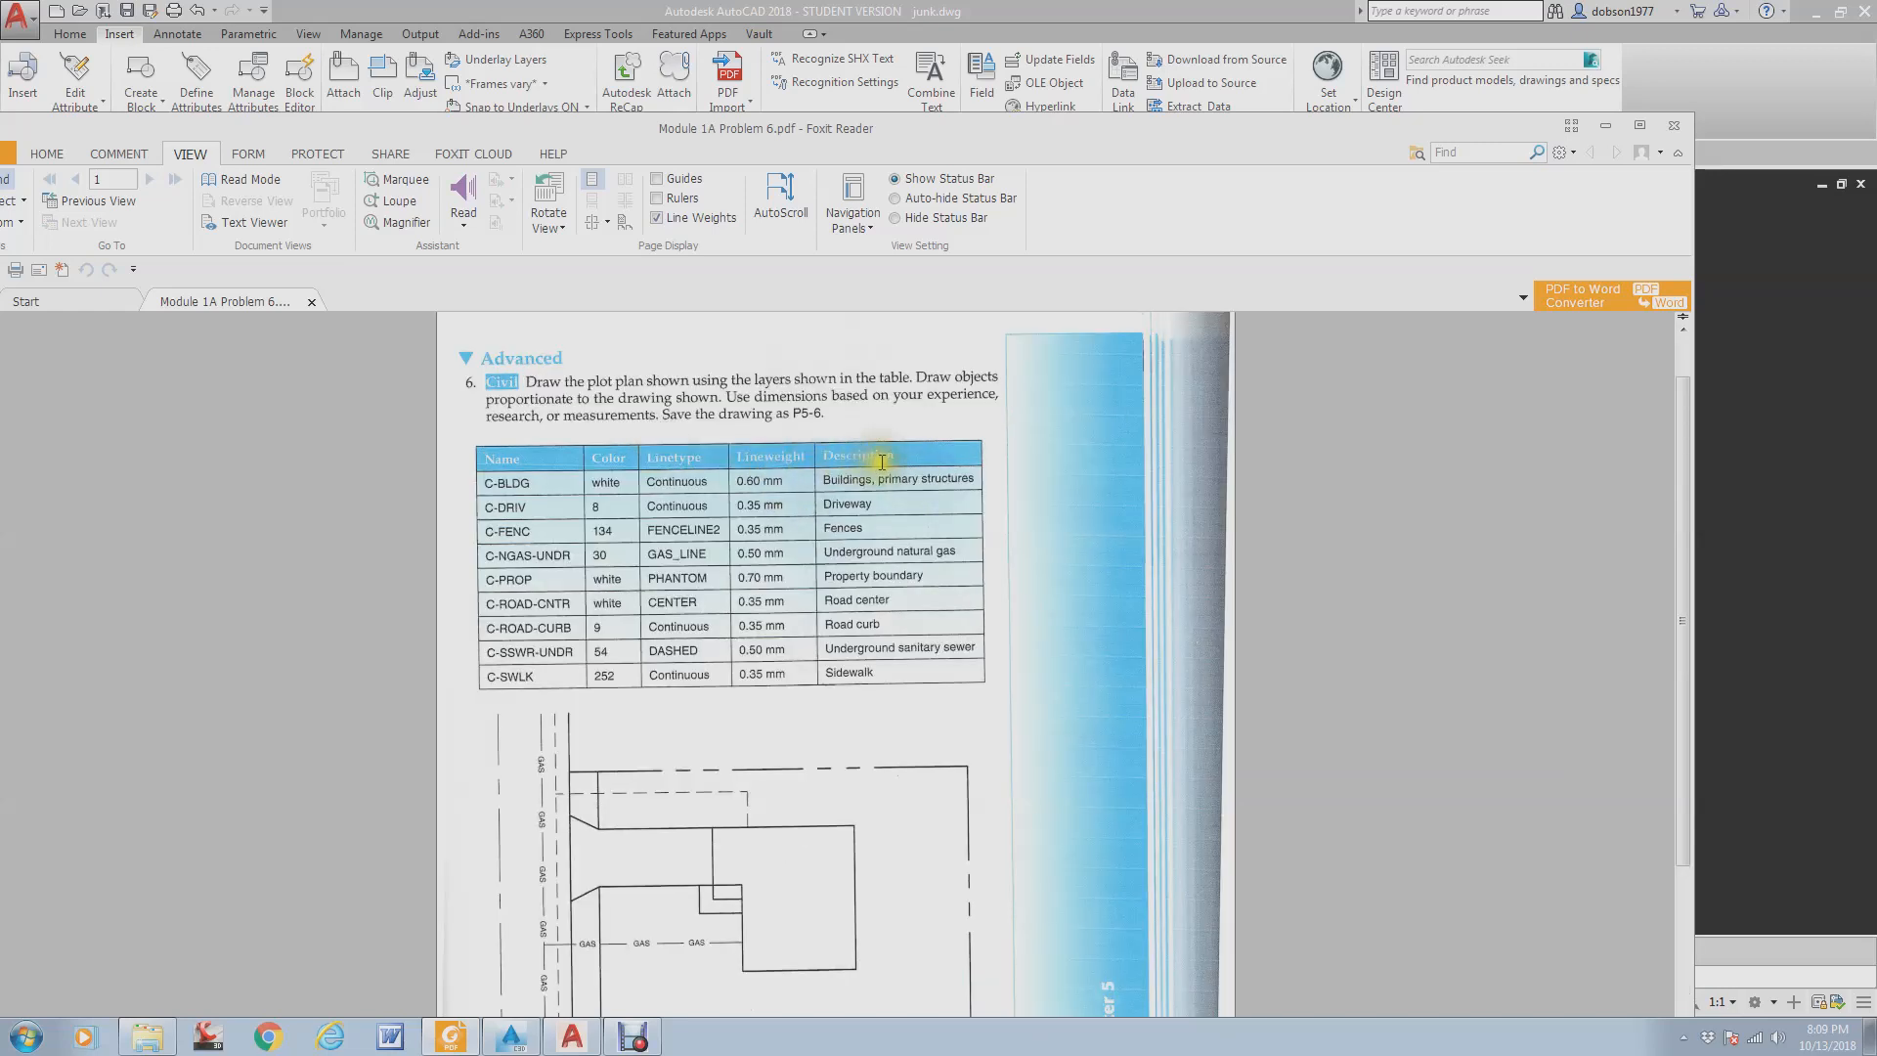
{"action": "scroll", "coordinate": [850, 687], "scroll_direction": "down", "scroll_amount": 1}
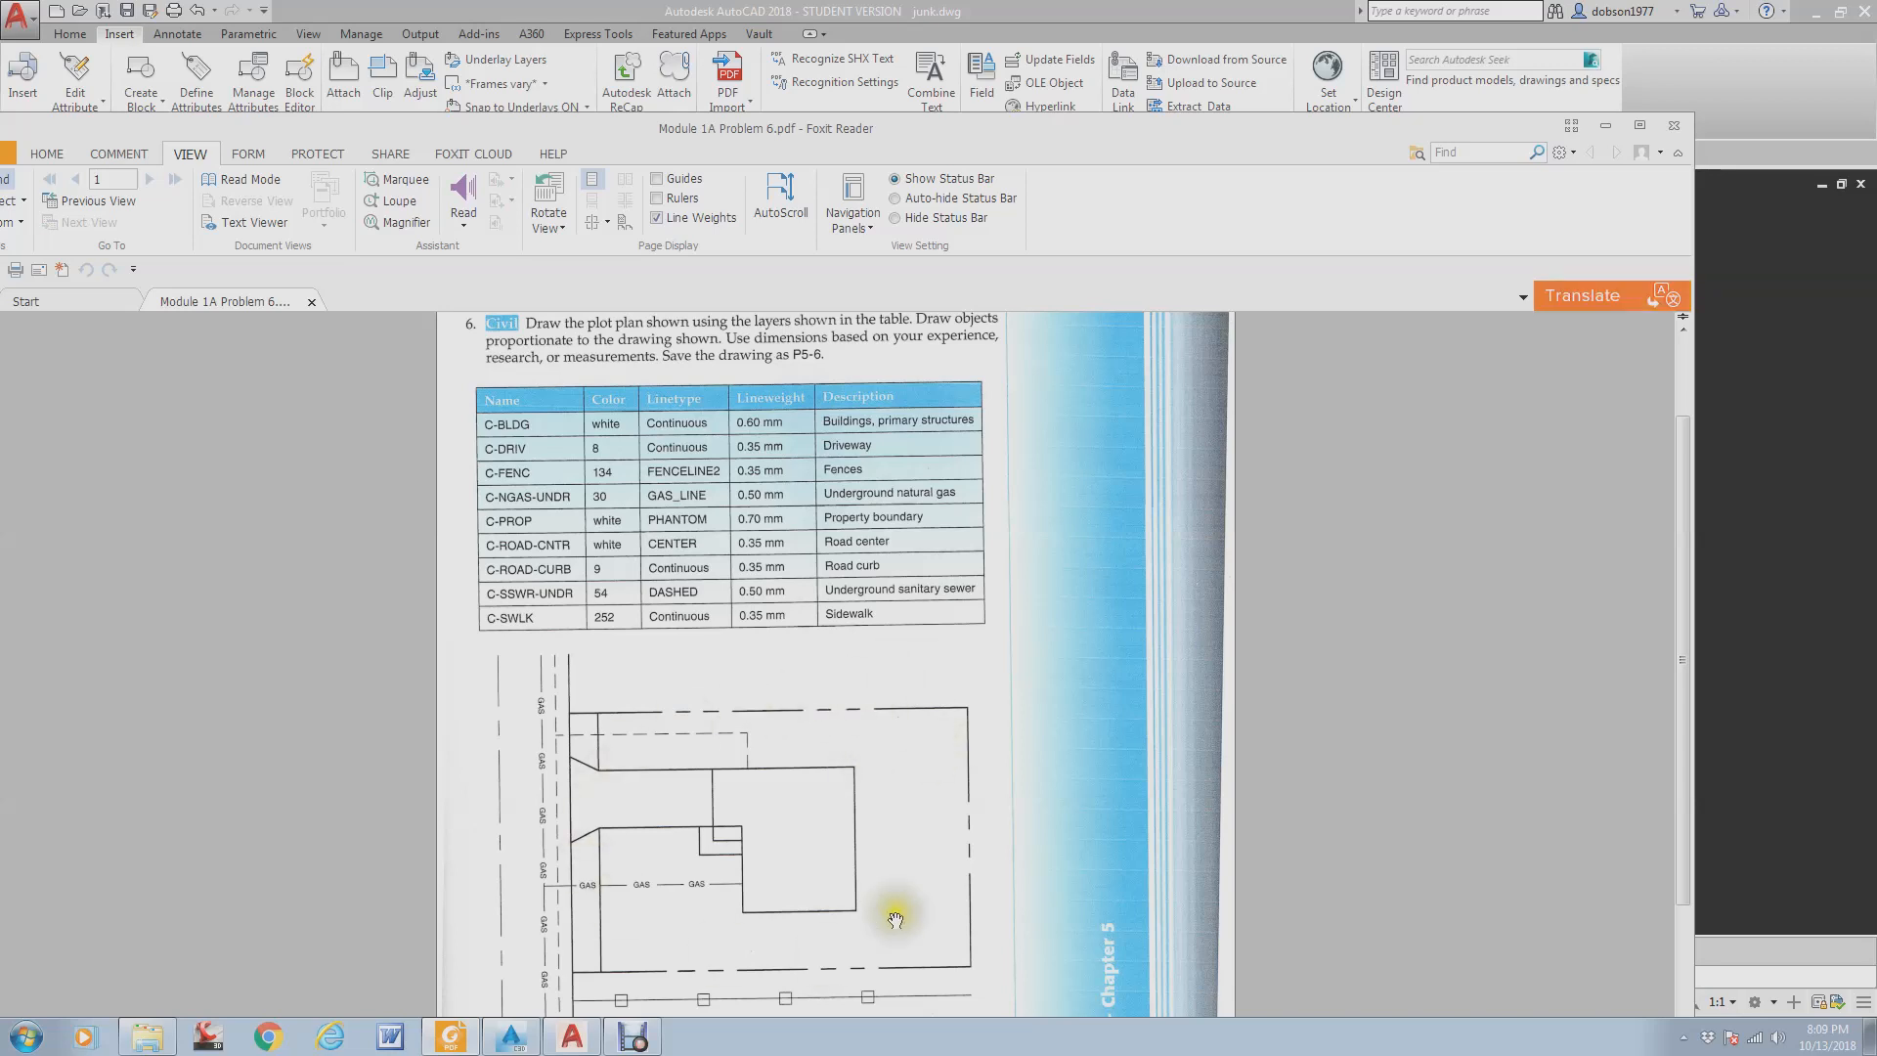
{"action": "scroll", "coordinate": [861, 736], "scroll_direction": "down", "scroll_amount": 2}
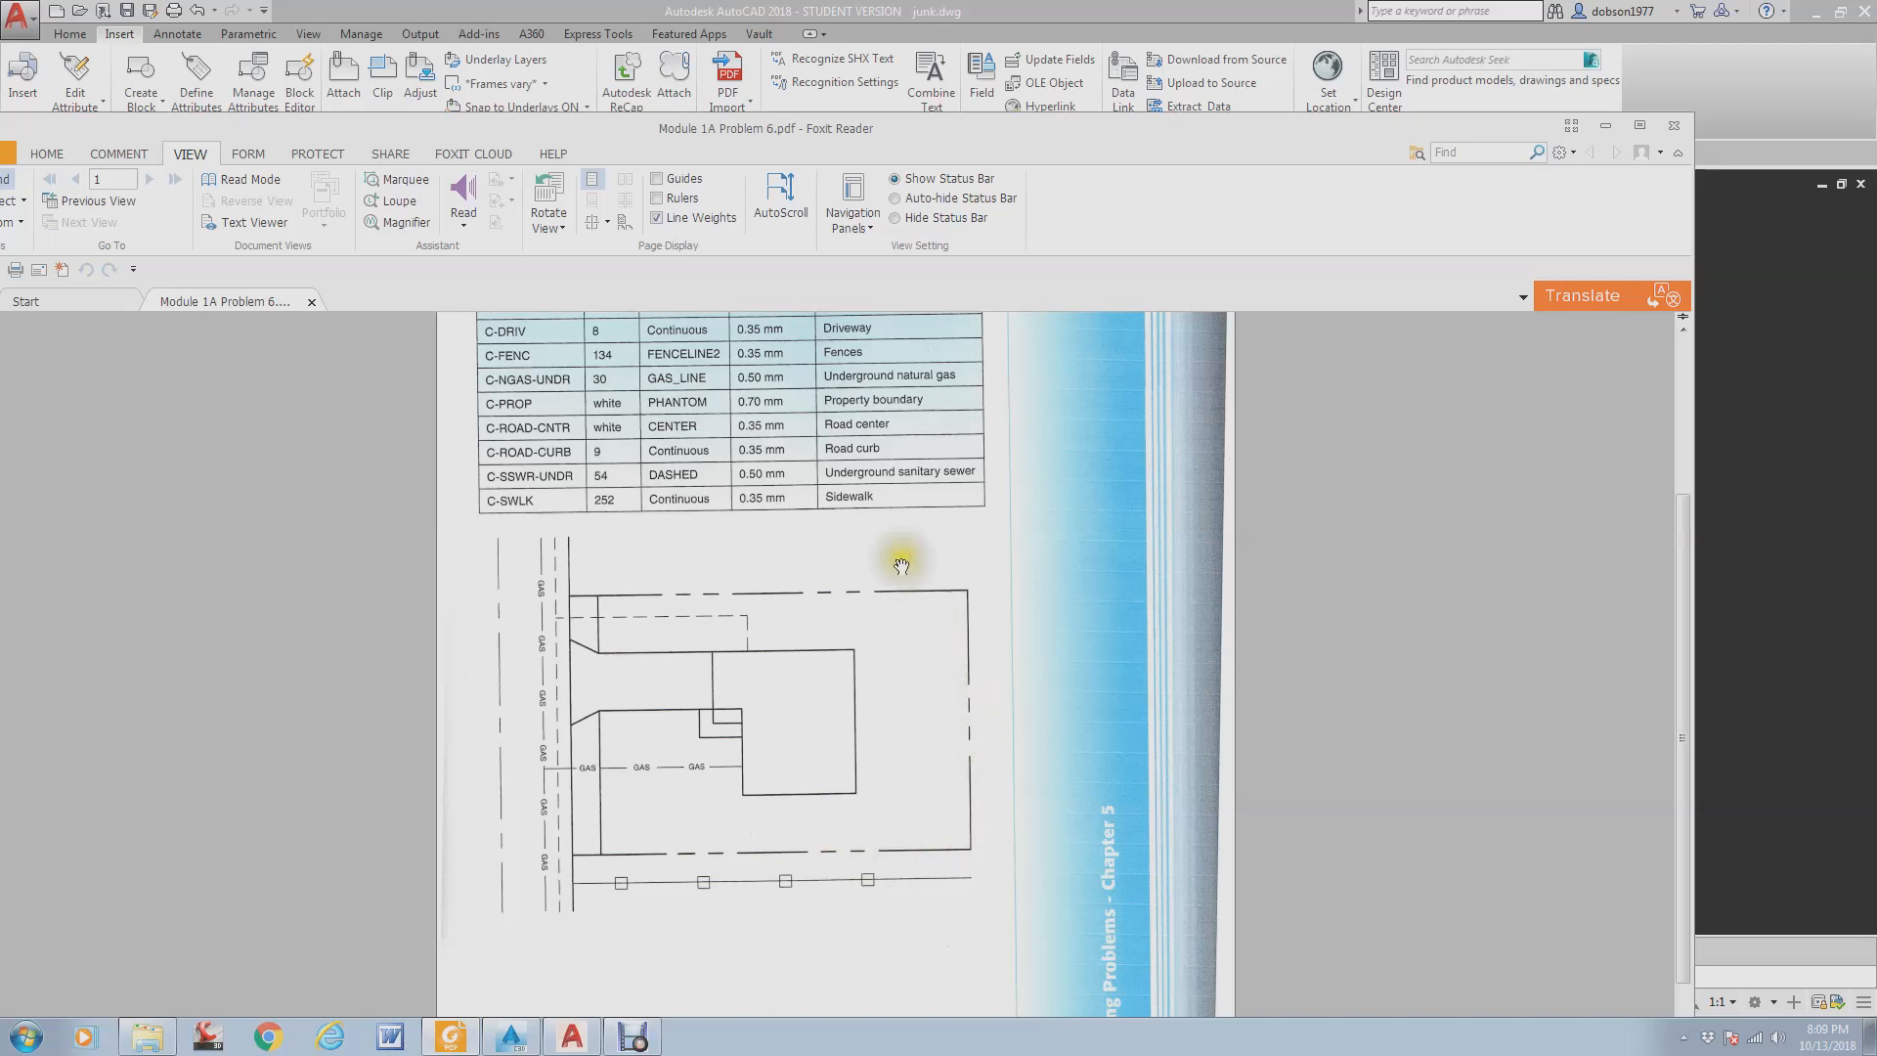
{"action": "scroll", "coordinate": [841, 528], "scroll_direction": "up", "scroll_amount": 1}
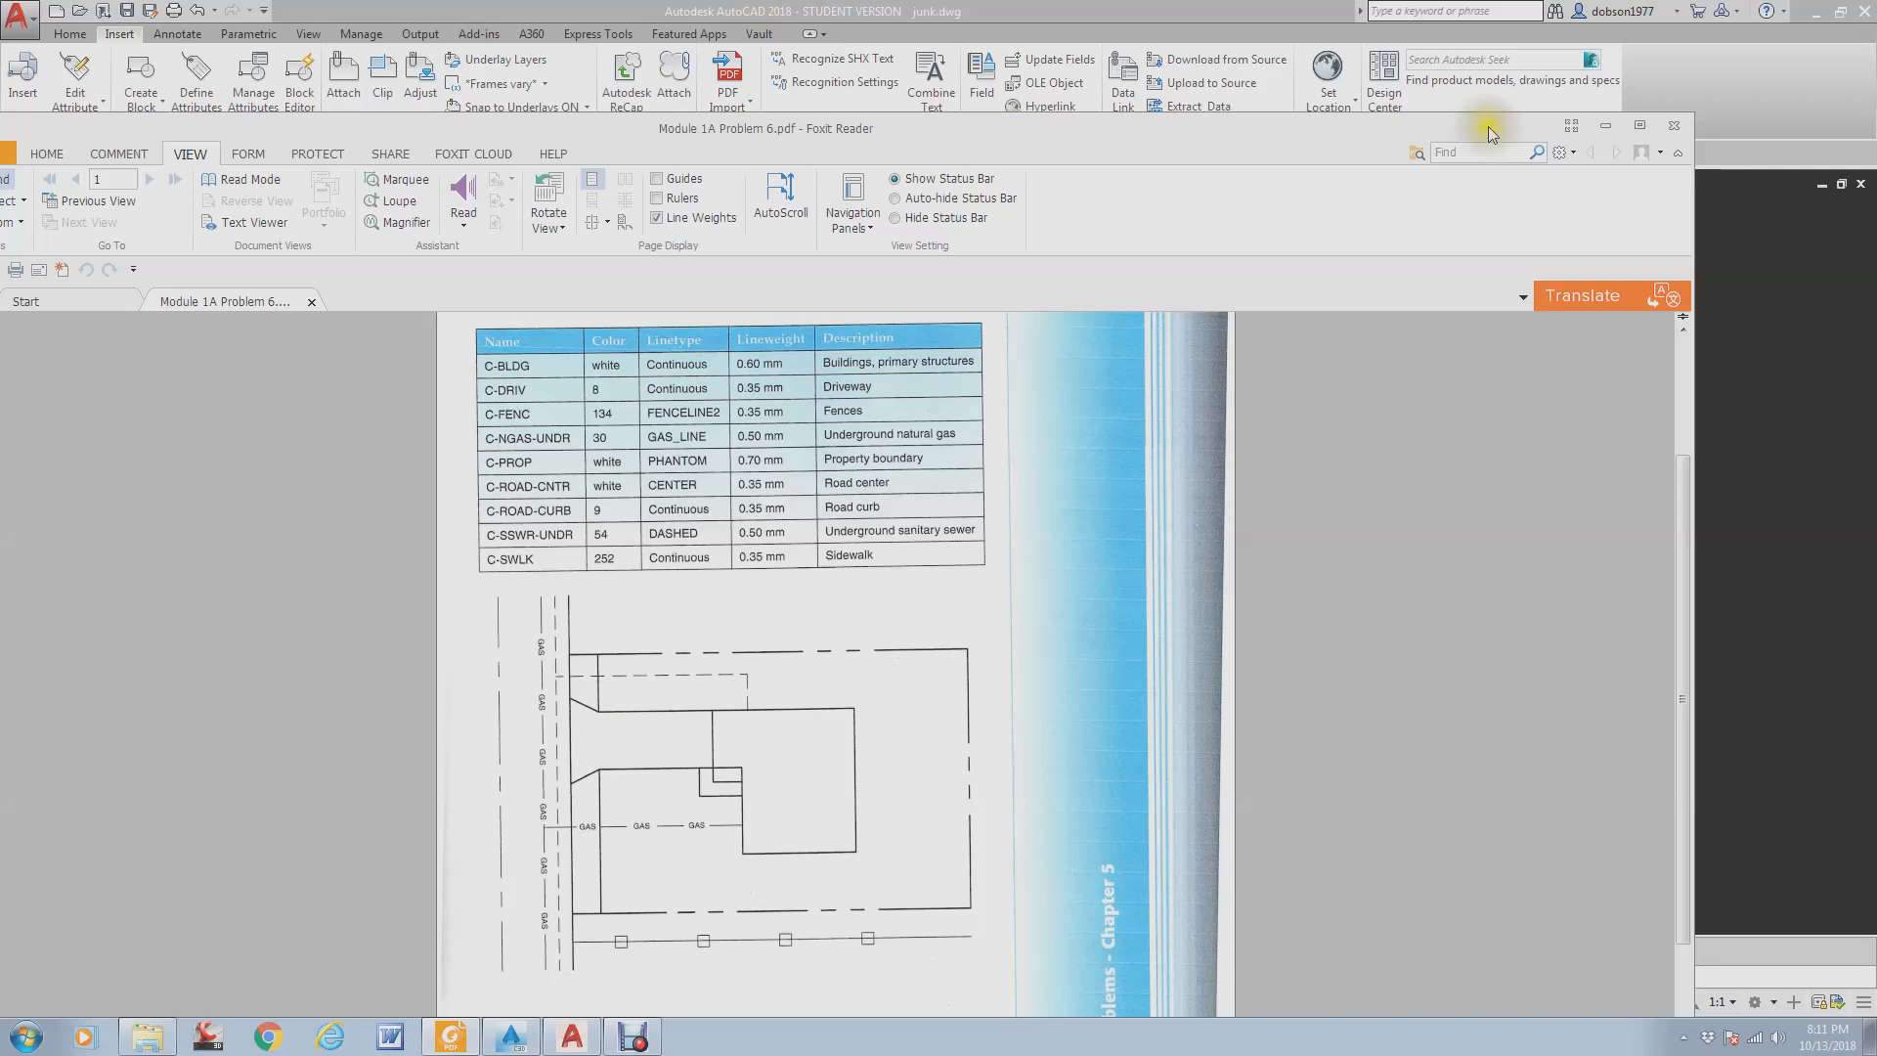
{"action": "mouse_move", "coordinate": [1488, 126]}
{"action": "left_mouse_down"}
{"action": "mouse_move", "coordinate": [1111, 193]}
{"action": "mouse_move", "coordinate": [402, 162]}
{"action": "mouse_move", "coordinate": [0, 117]}
{"action": "left_mouse_up"}
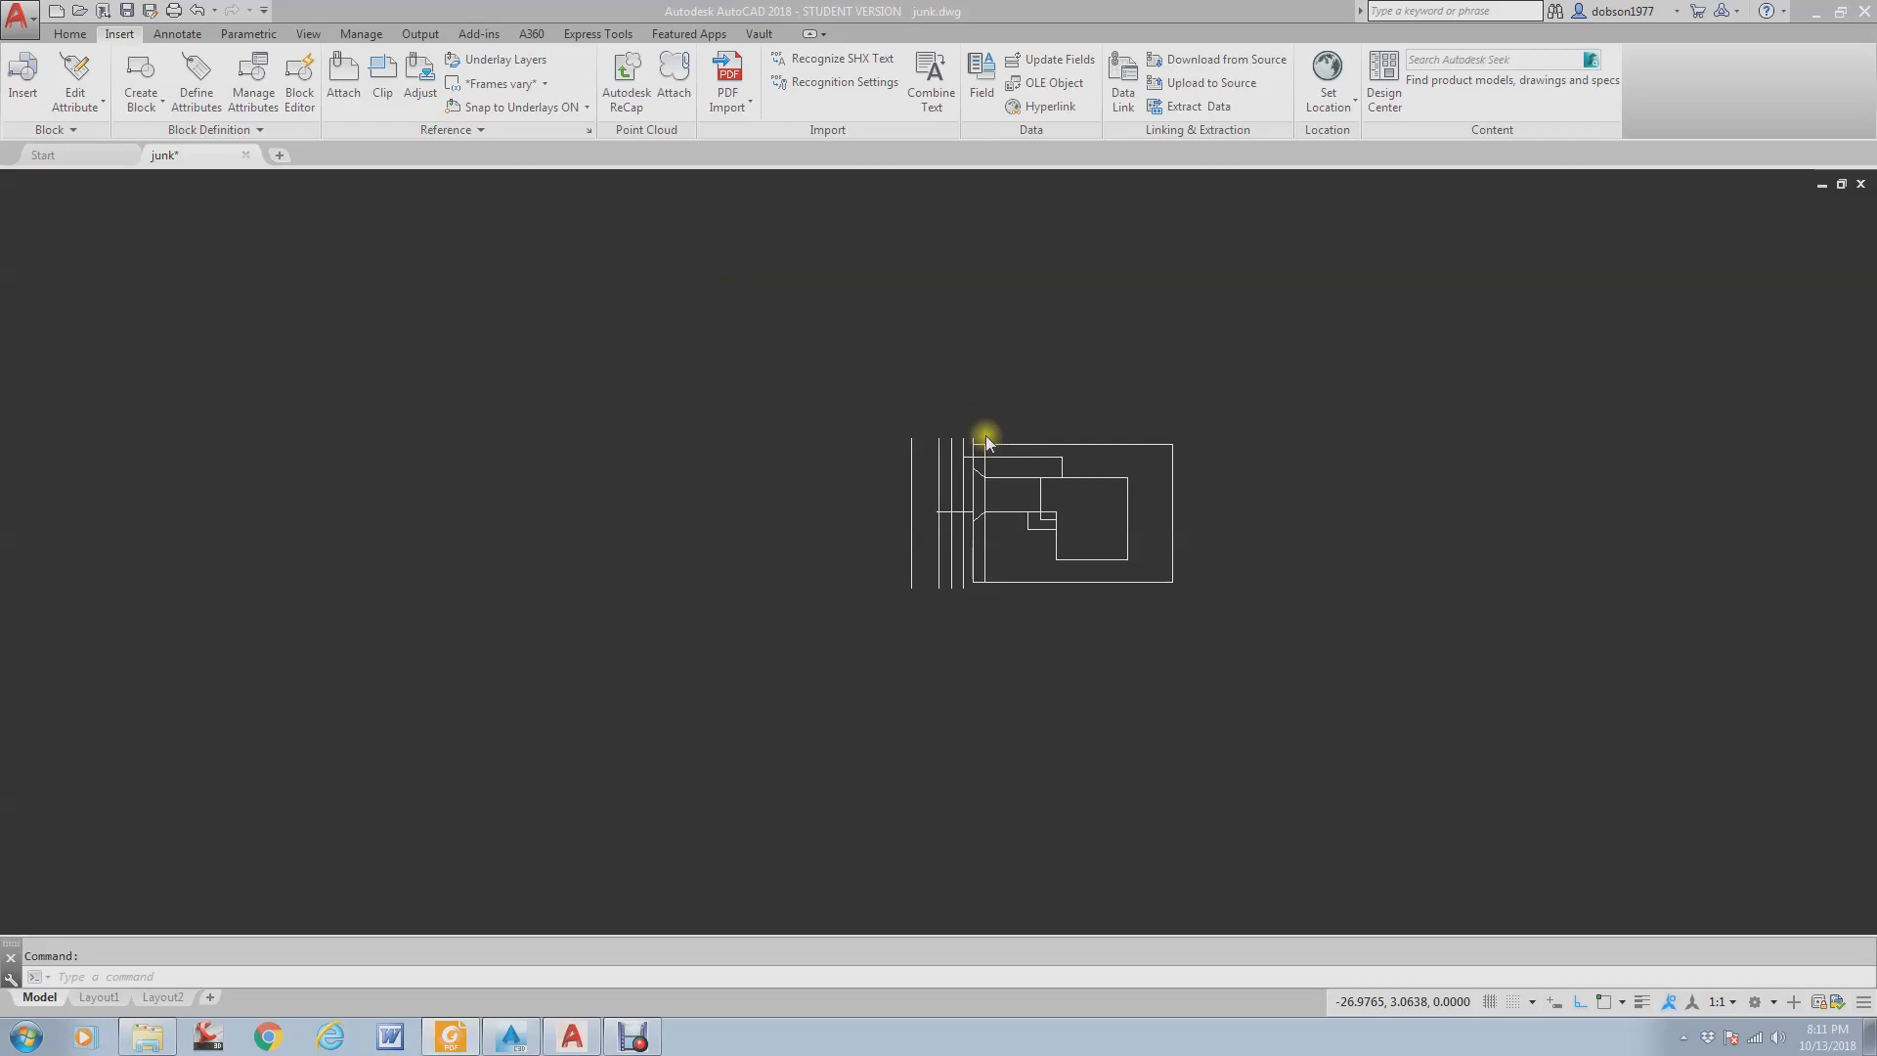
- Set the default lineweight and linetype for new objects to ByLayer
{"action": "scroll", "coordinate": [1053, 448], "scroll_direction": "up", "scroll_amount": 2}
{"action": "middle_click_drag", "start_coordinate": [1054, 447], "coordinate": [760, 512]}
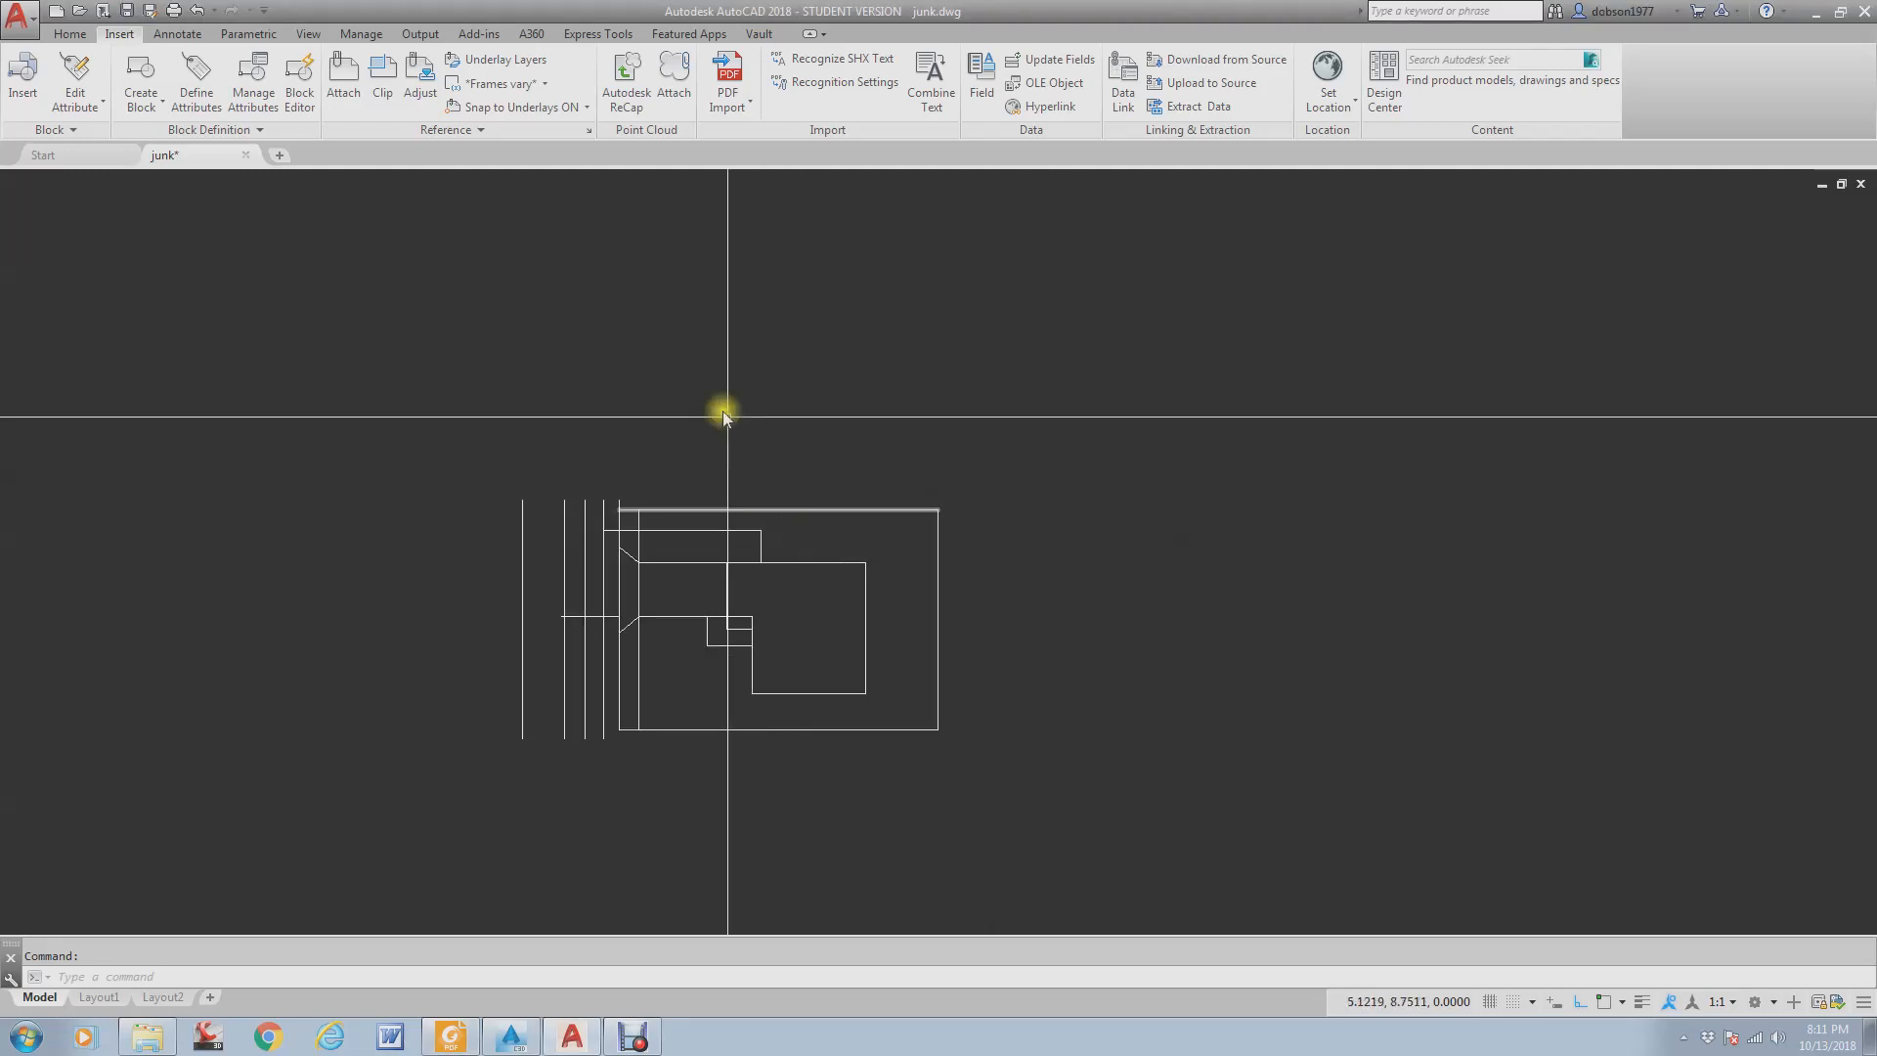
{"action": "left_click", "coordinate": [86, 37]}
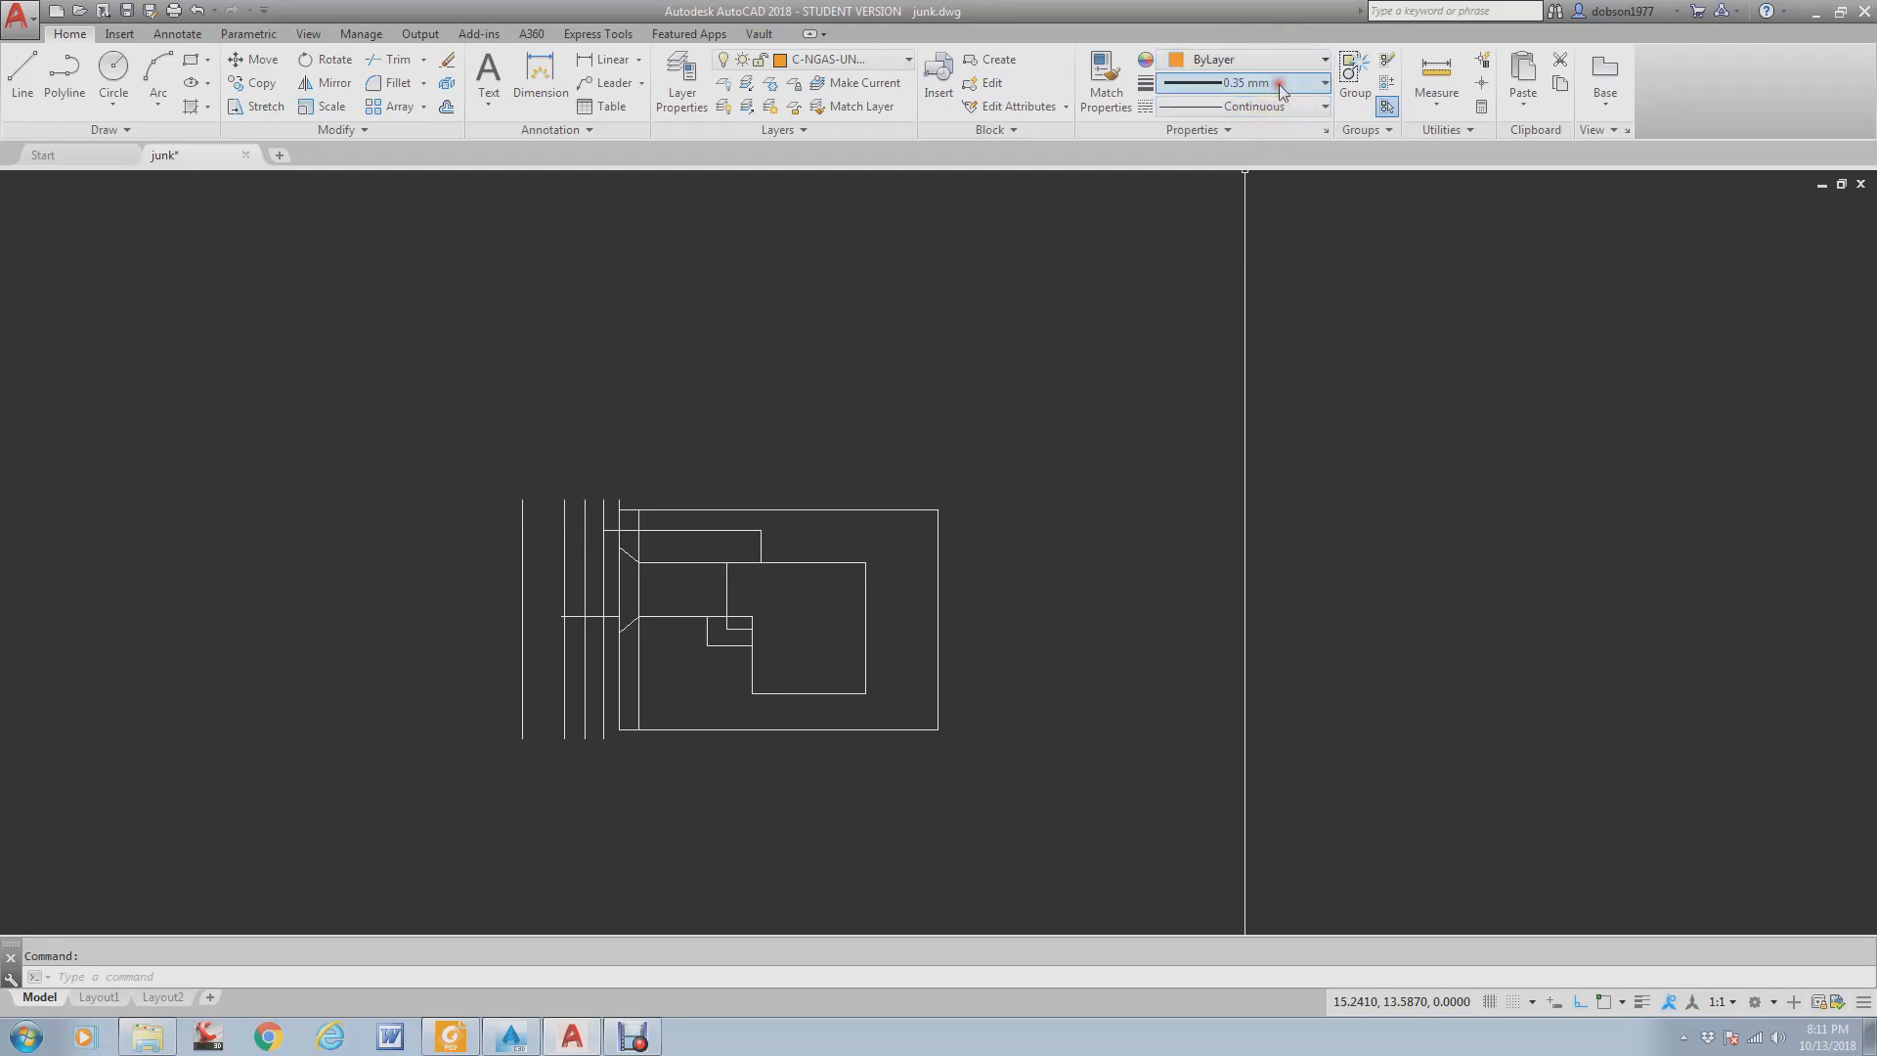
{"action": "key", "text": "Delete"}
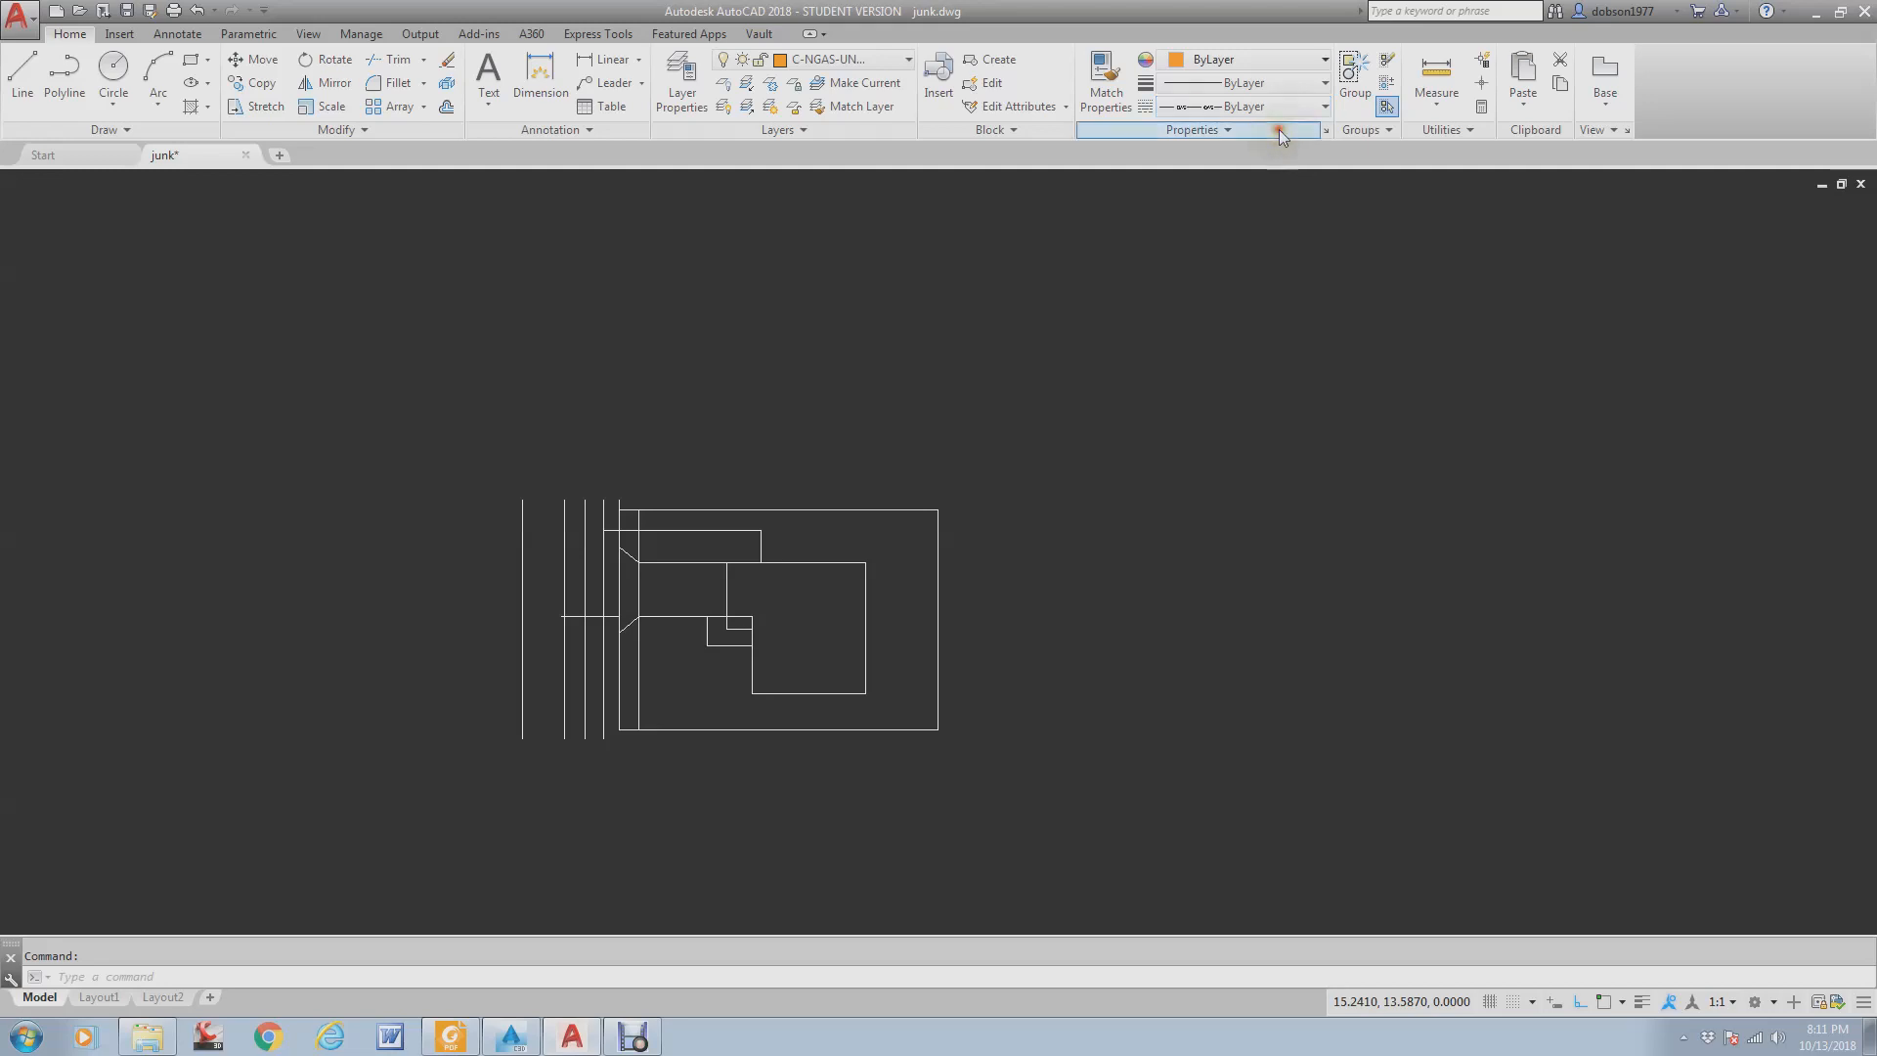
{"action": "left_click", "coordinate": [1261, 110]}
{"action": "left_click", "coordinate": [1222, 59]}
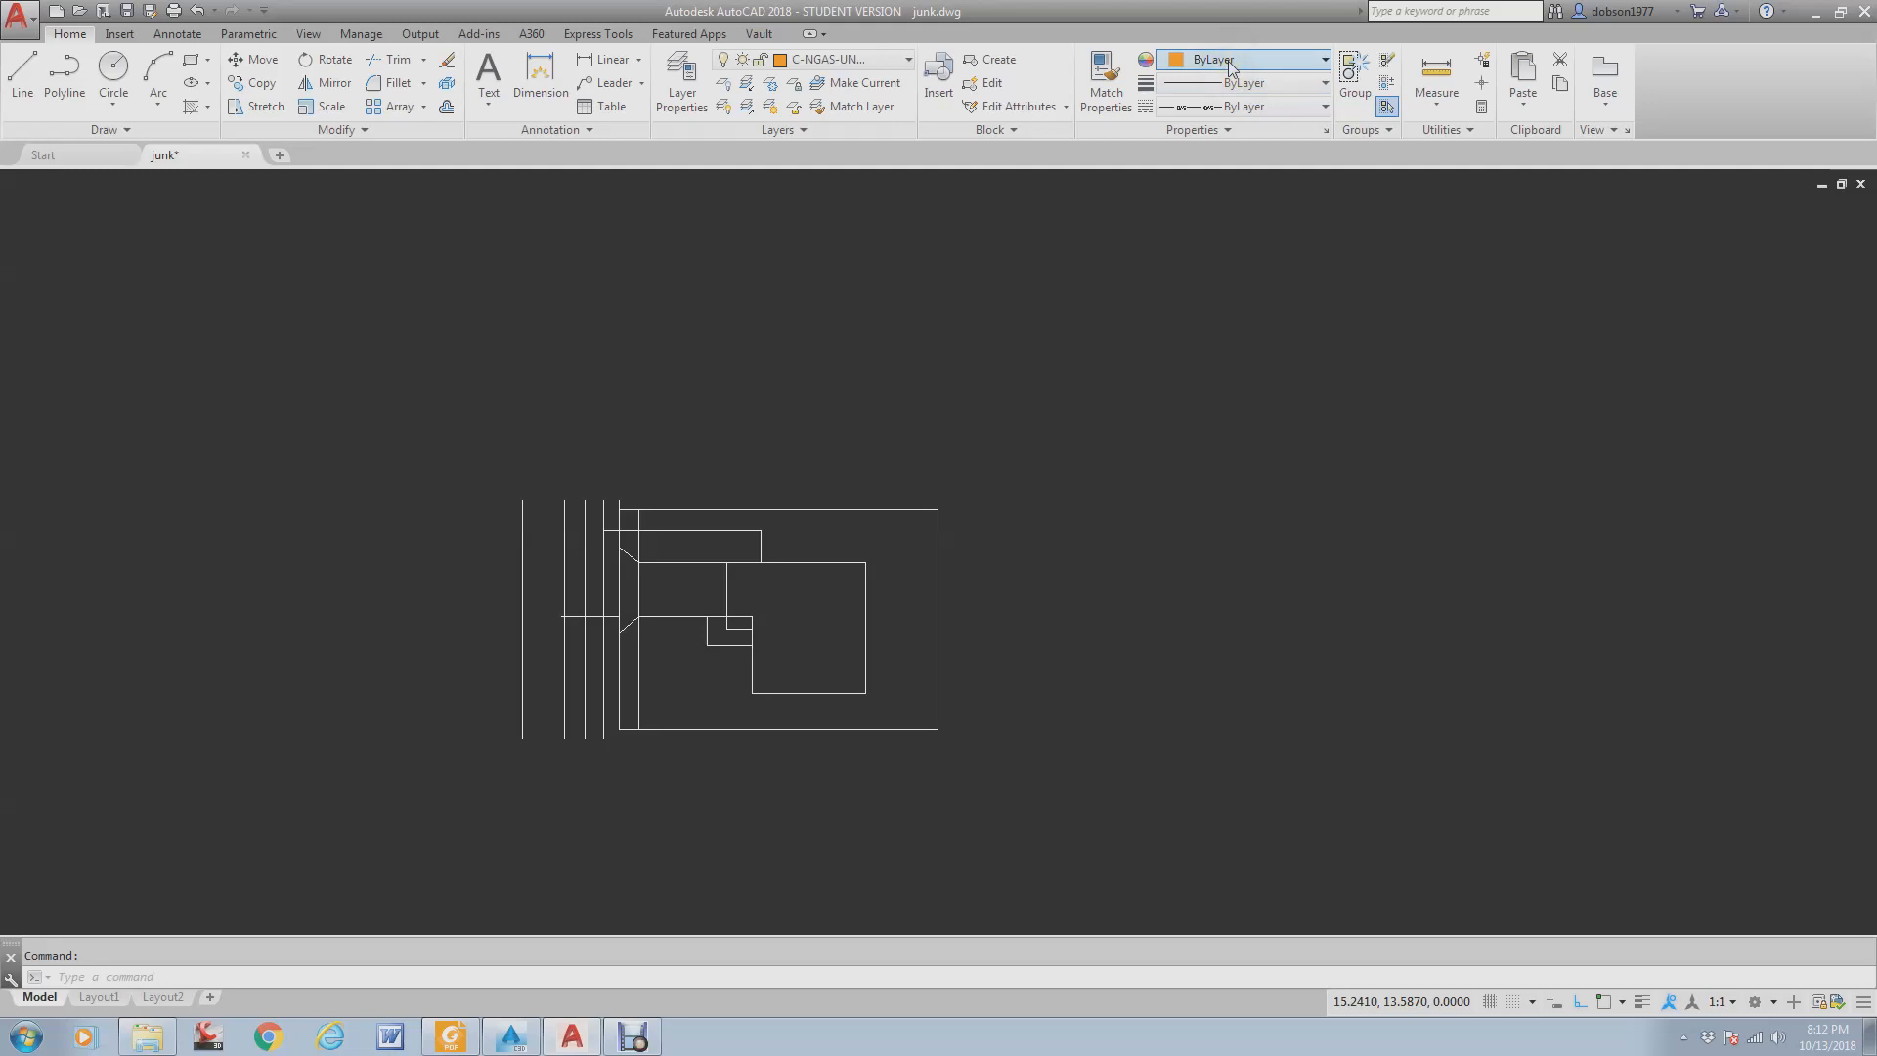
- Set the color, lineweight and linetype of all plot plan objects to ByLayer, then clear the selection
{"action": "left_click", "coordinate": [678, 563]}
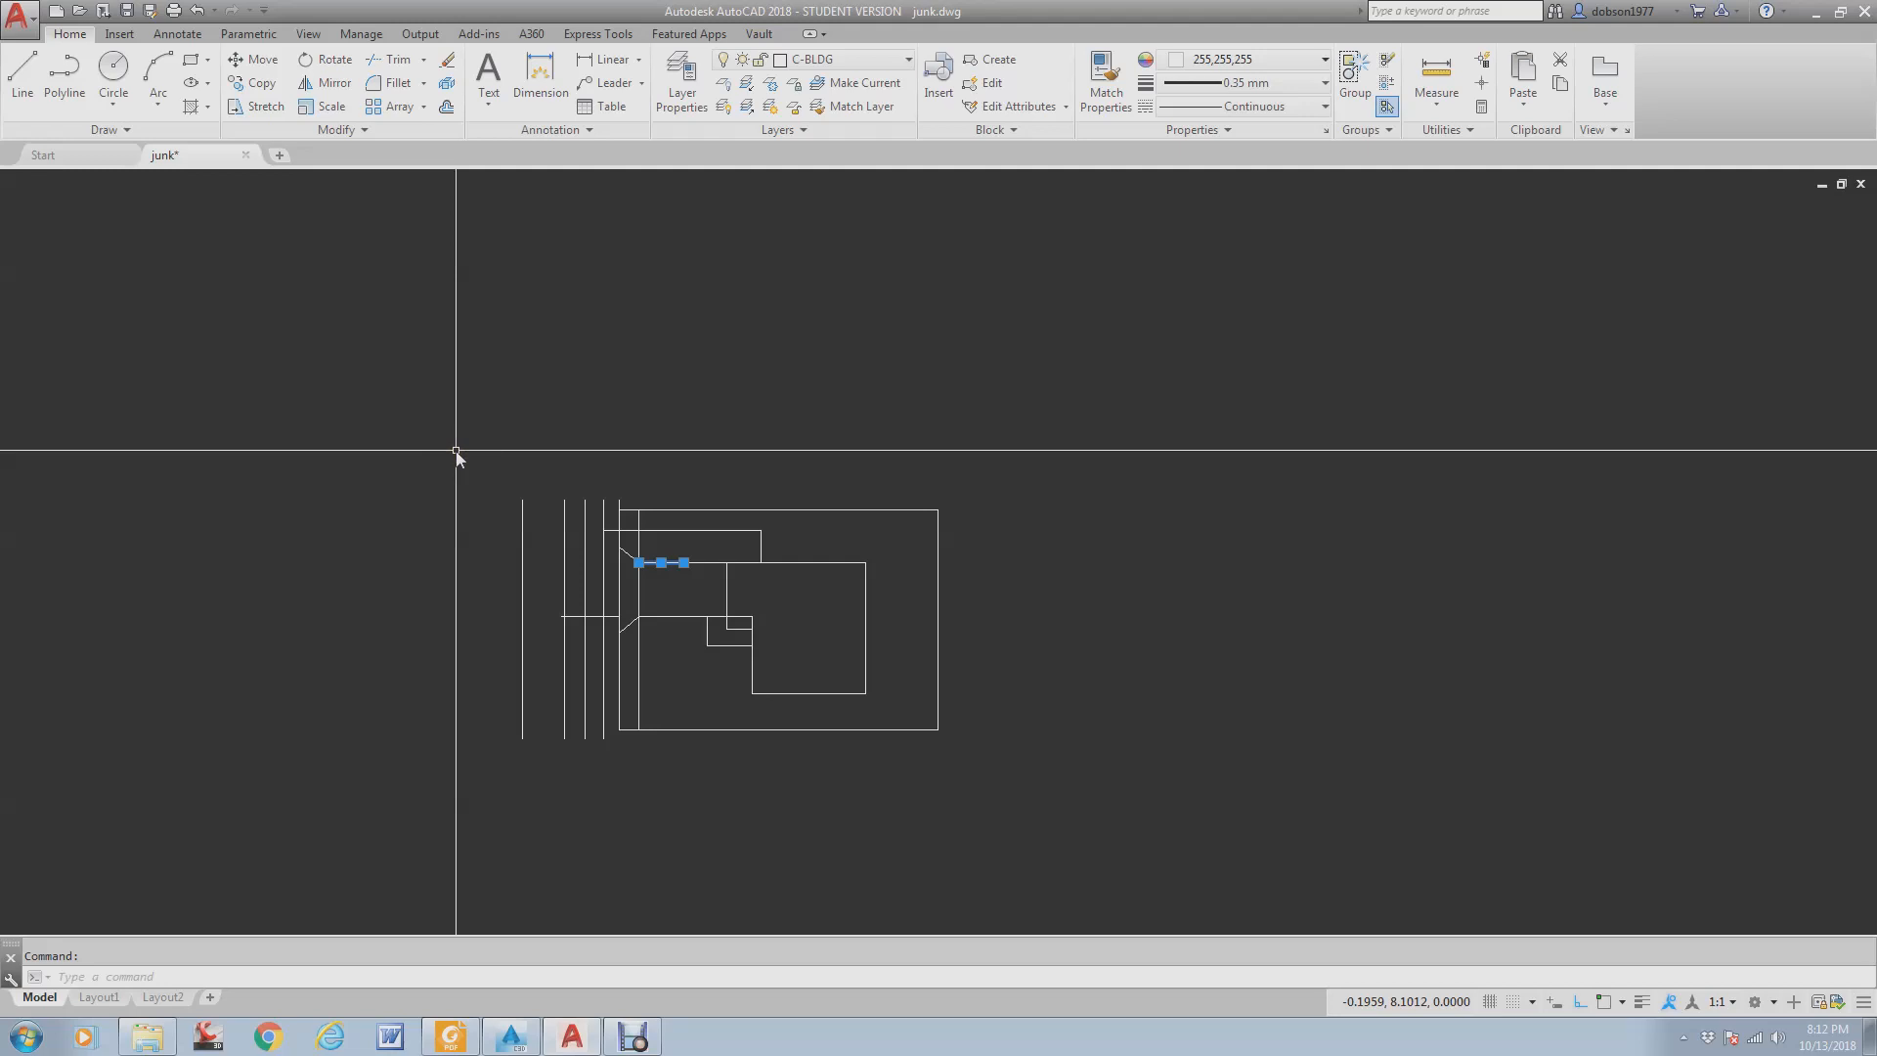
{"action": "left_click", "coordinate": [1102, 377]}
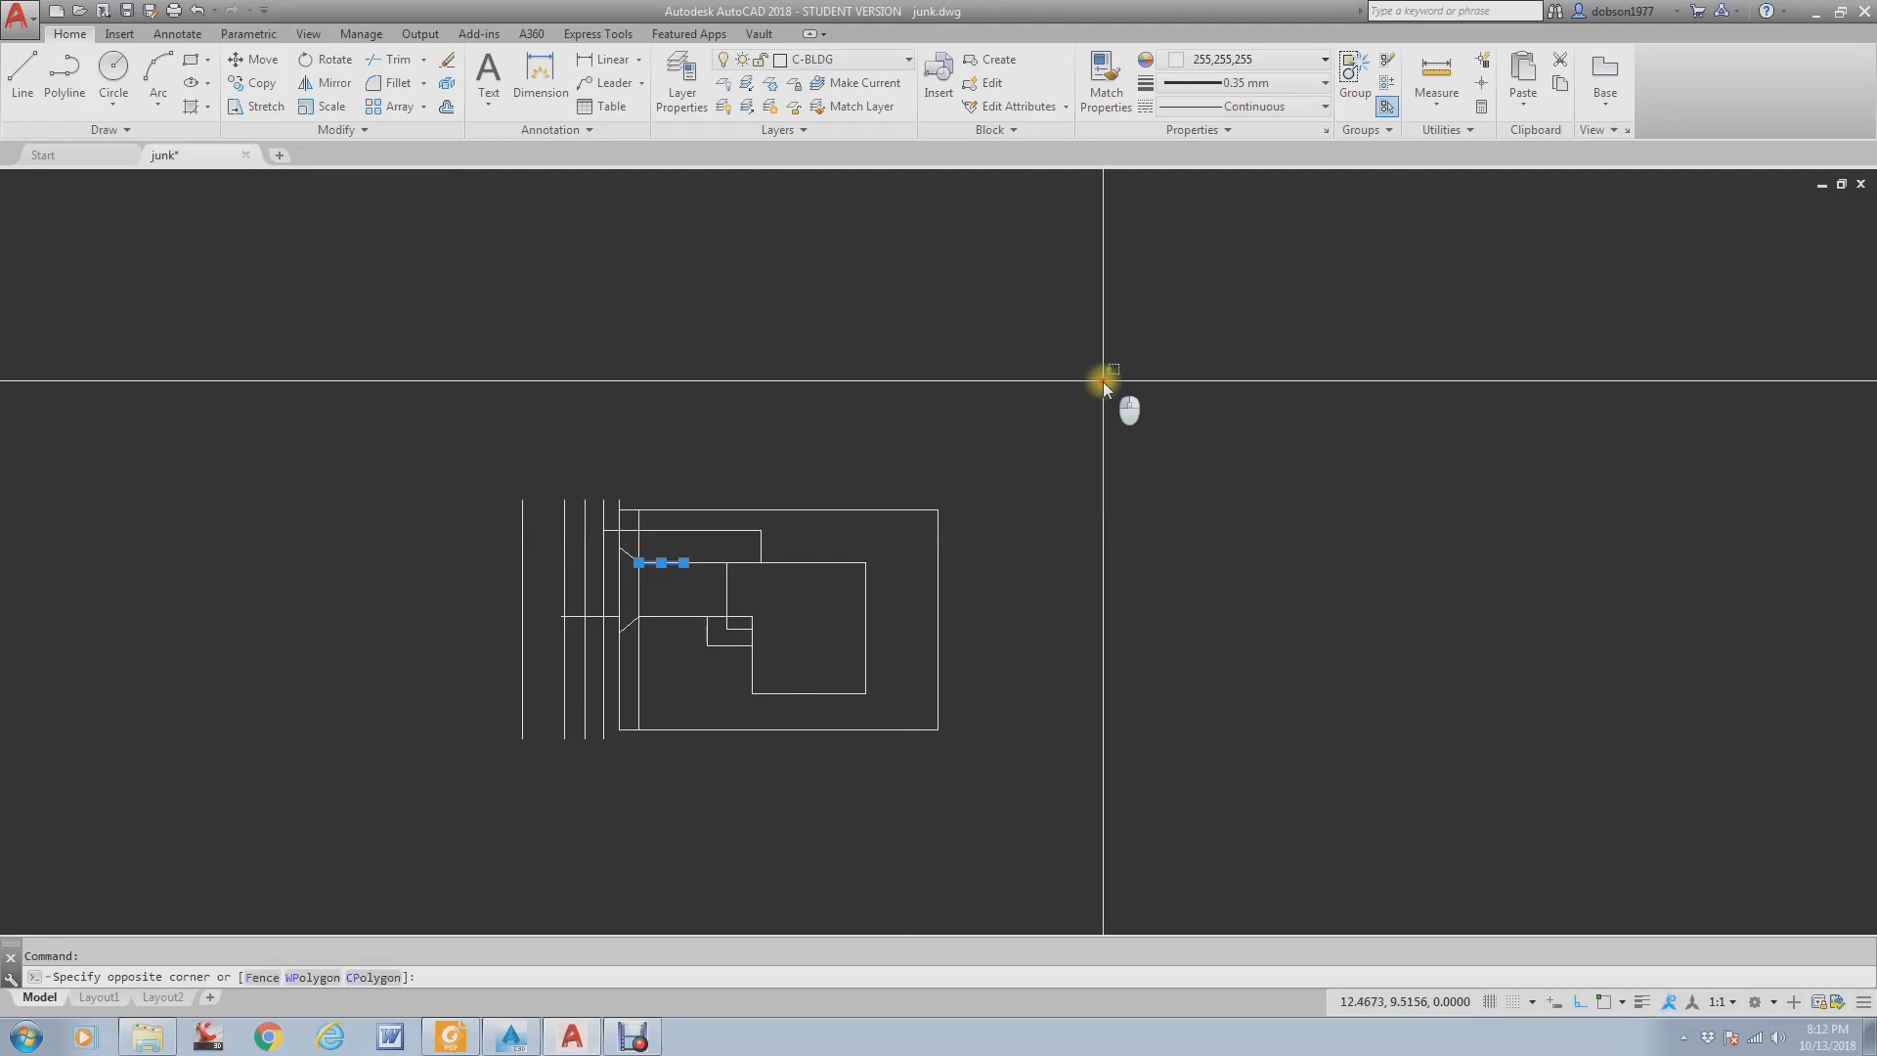
{"action": "left_click", "coordinate": [397, 825]}
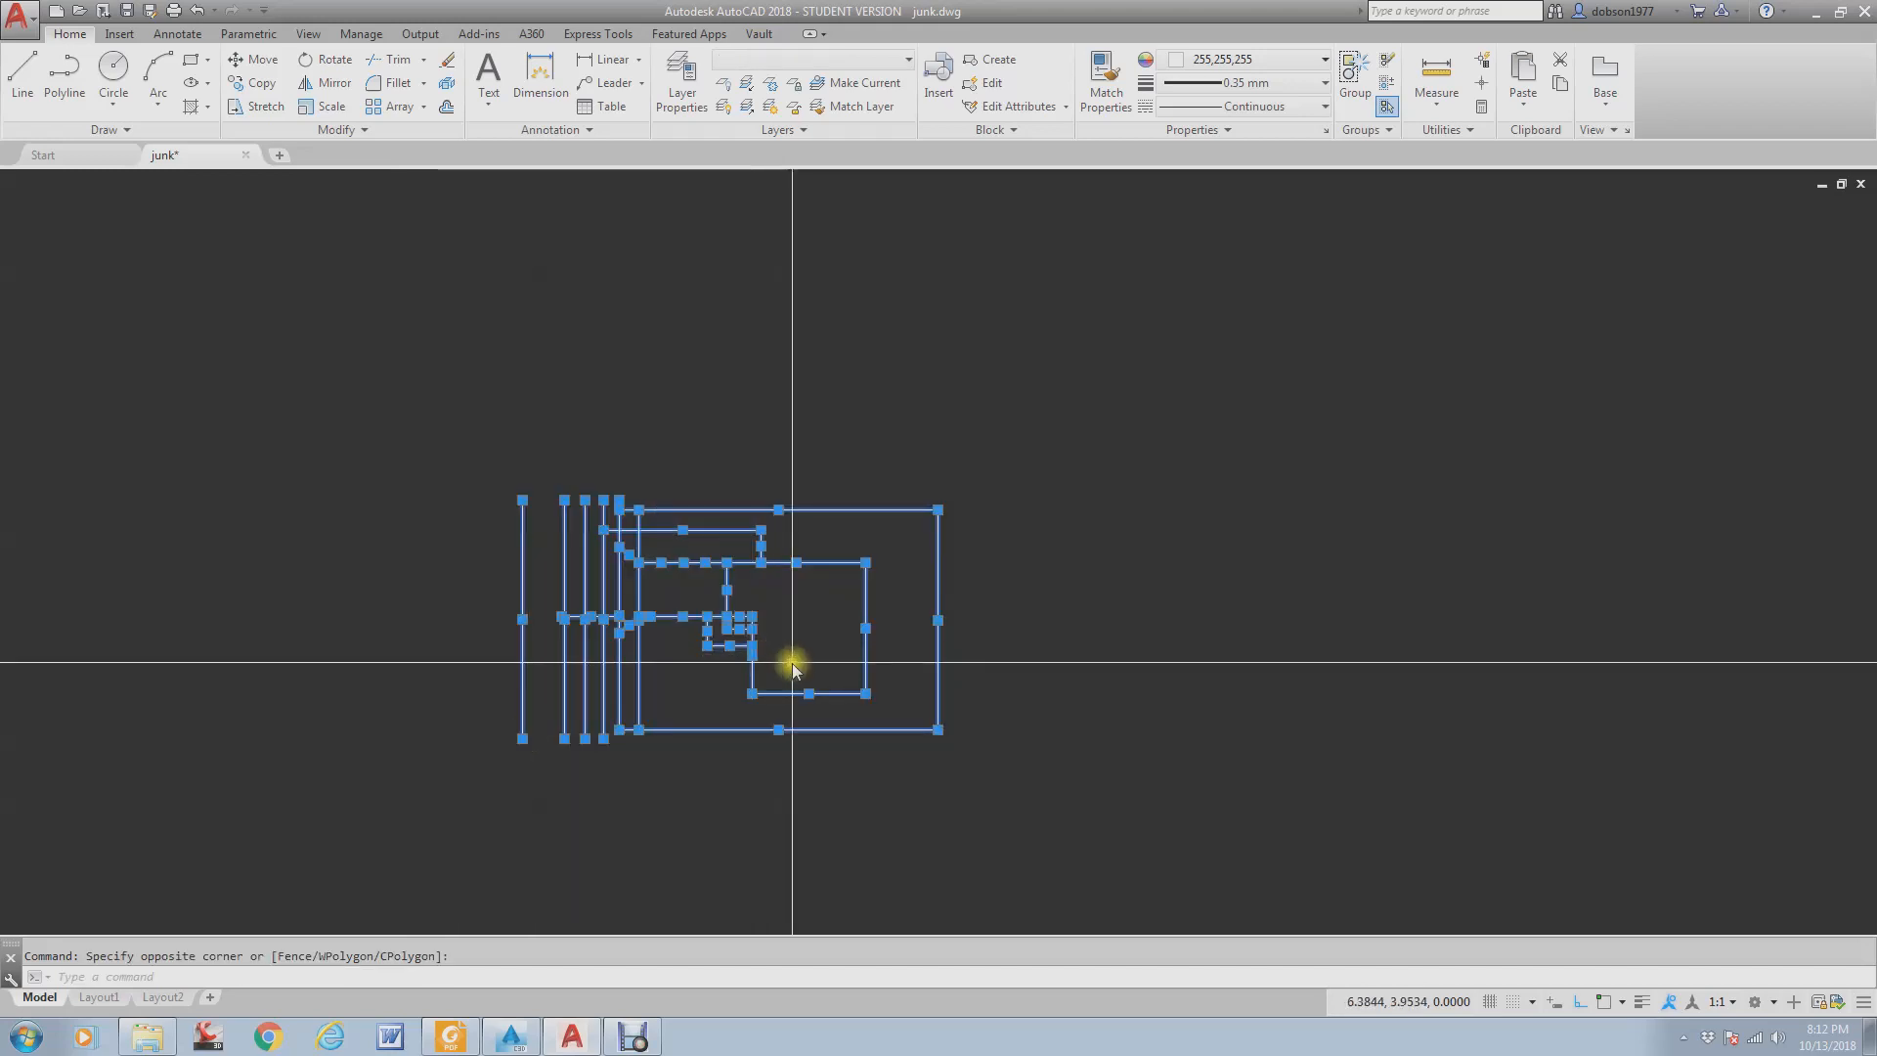
{"action": "left_click", "coordinate": [1307, 88]}
{"action": "left_click", "coordinate": [1306, 89]}
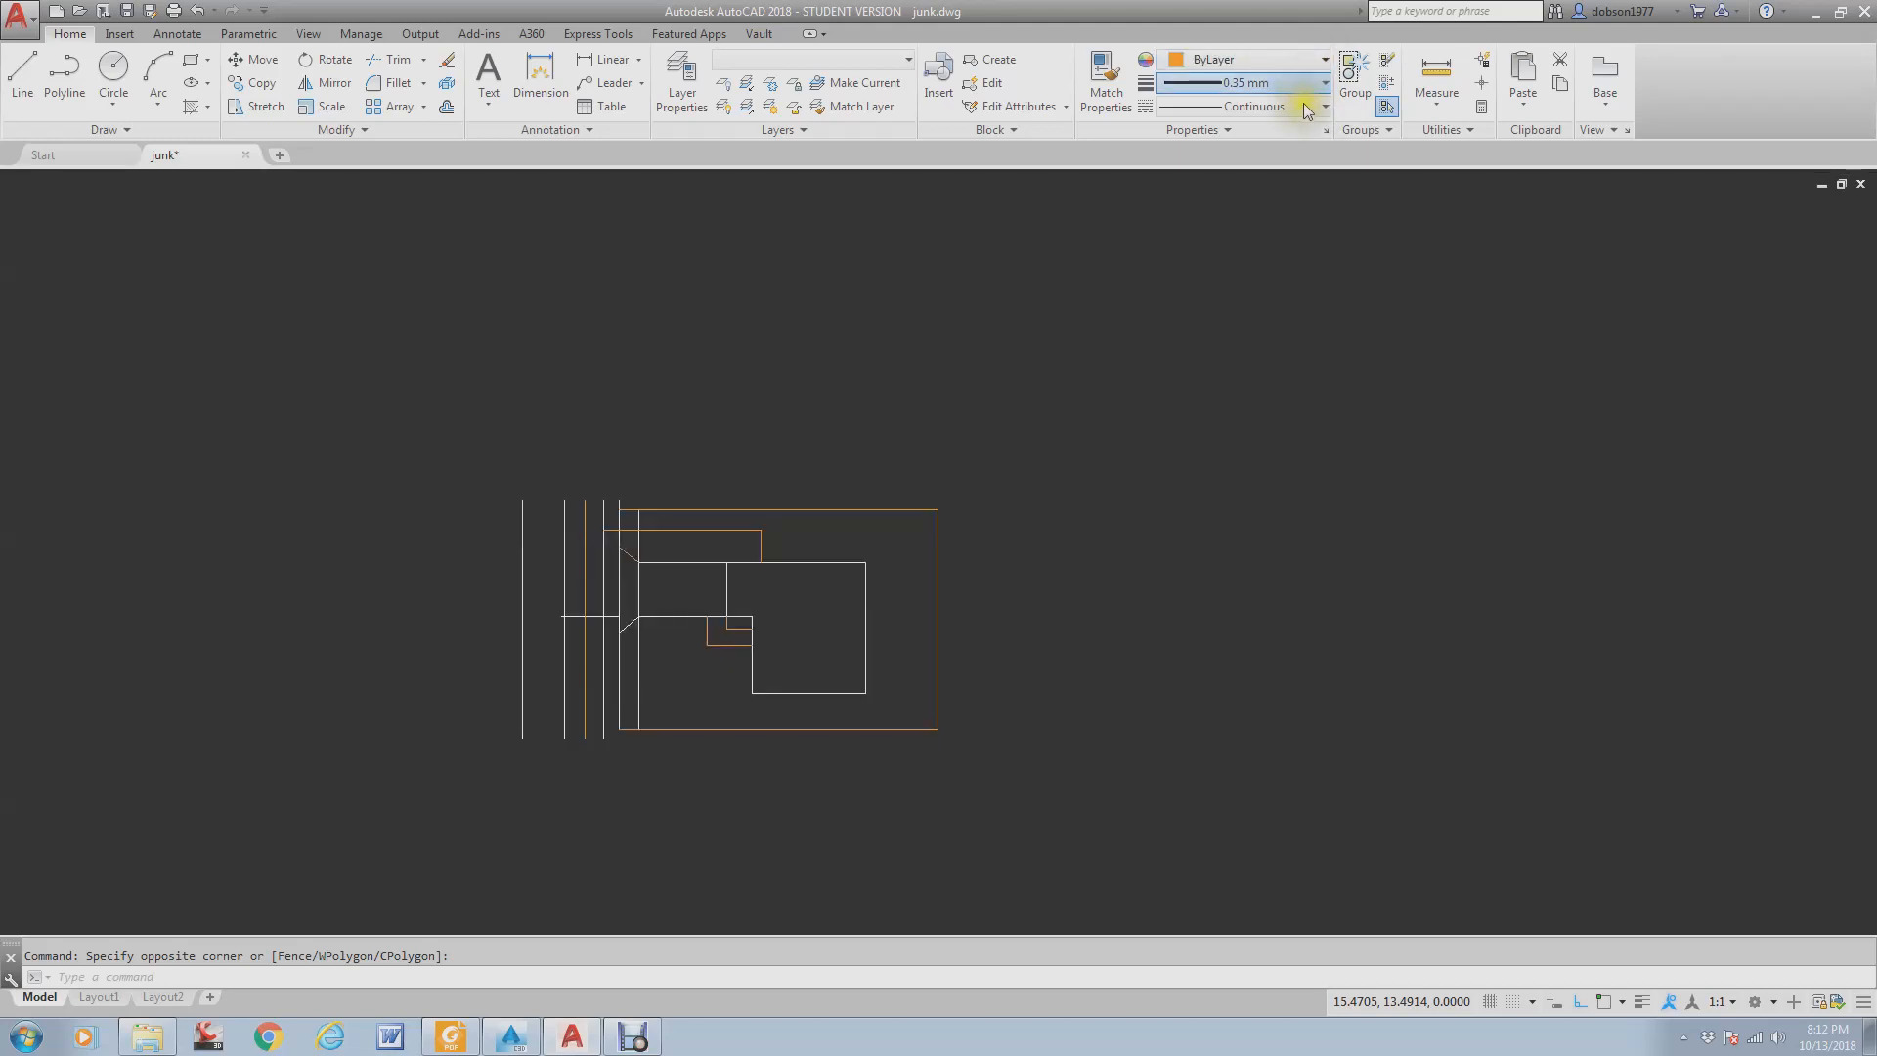
{"action": "left_click", "coordinate": [1299, 107]}
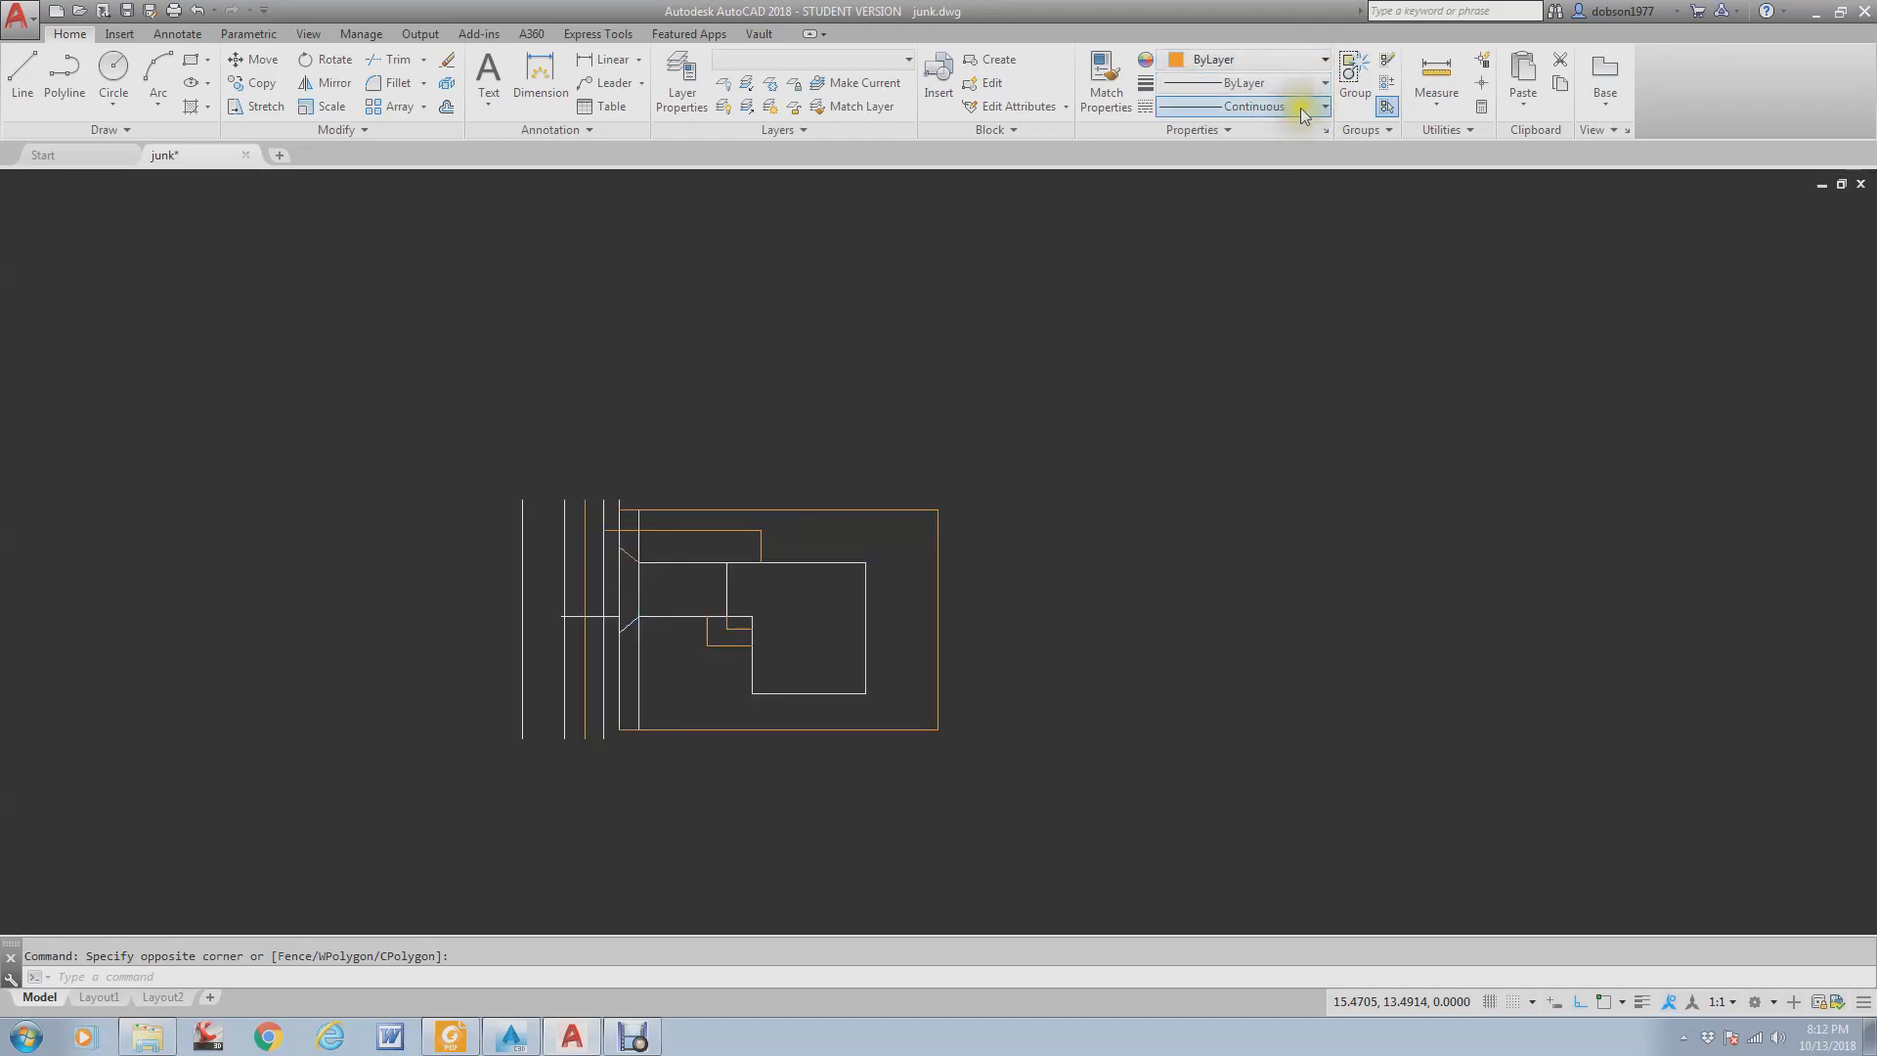
{"action": "left_click", "coordinate": [1300, 108]}
{"action": "left_click", "coordinate": [1280, 135]}
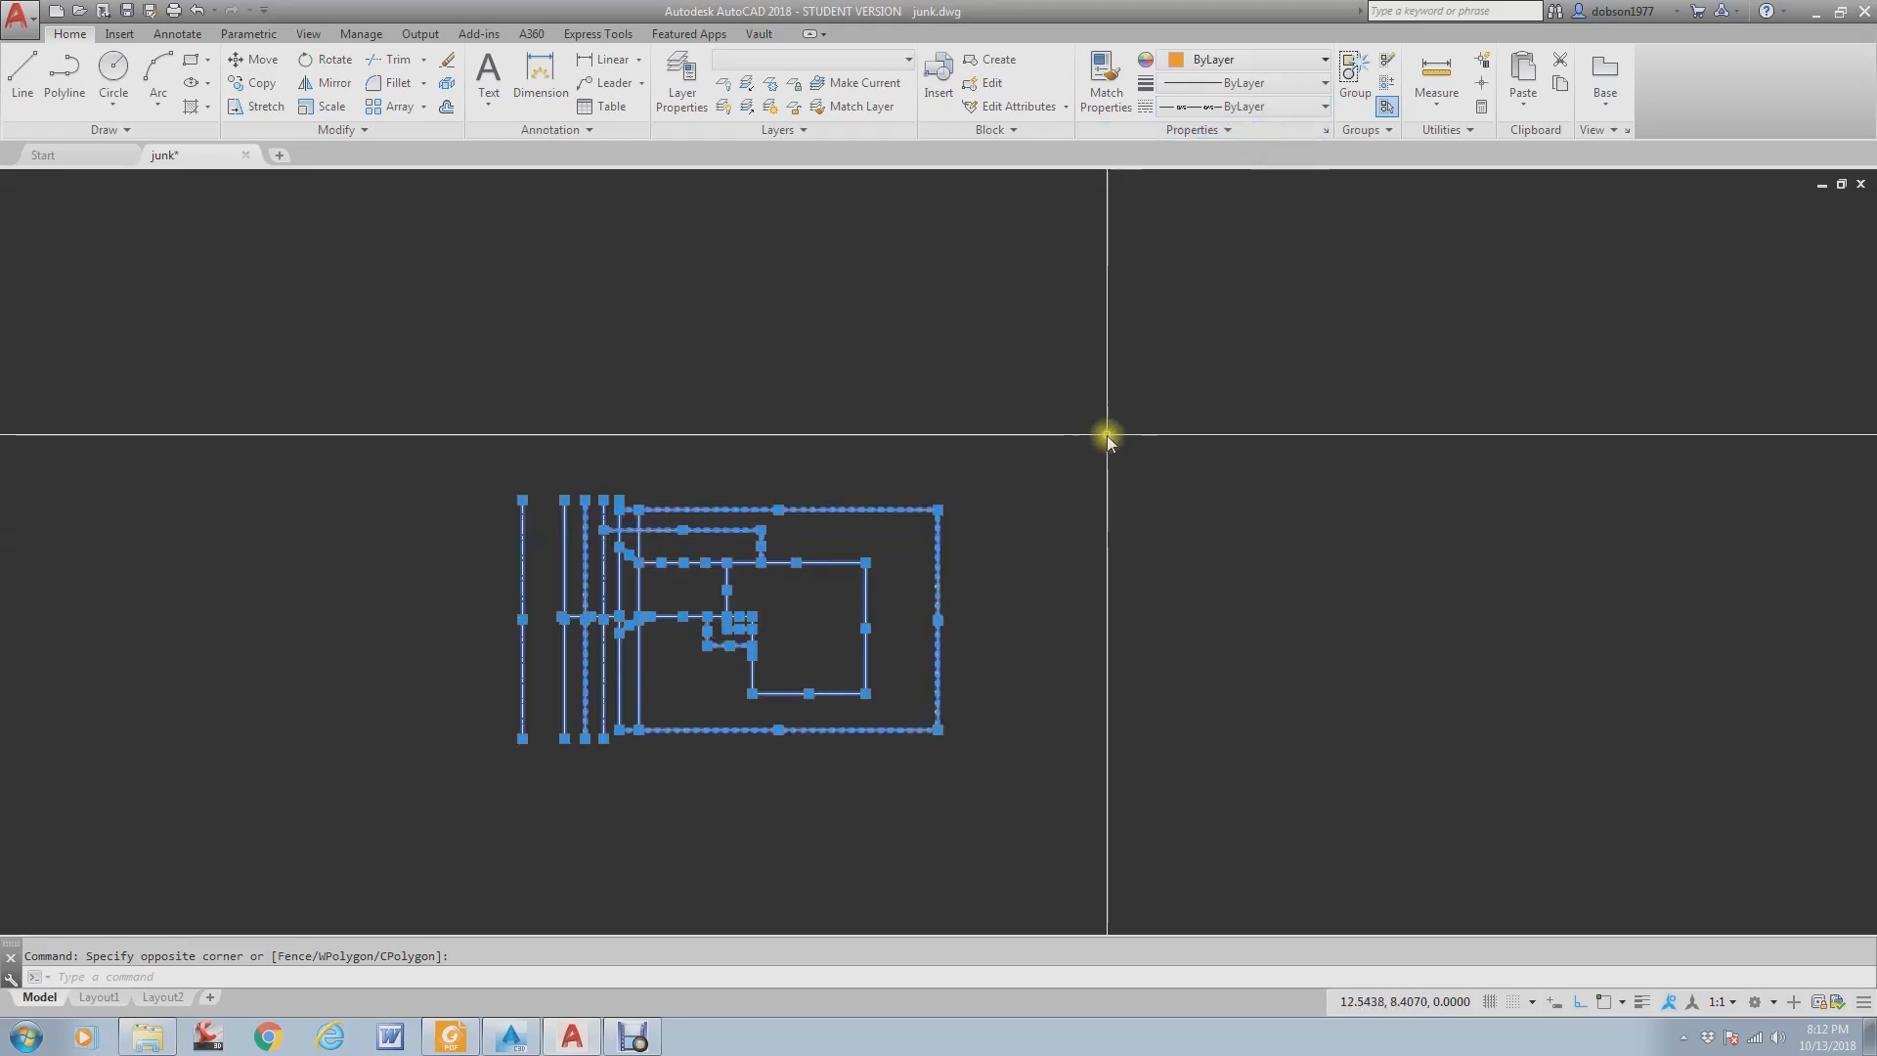
{"action": "key", "text": "Escape"}
- Move the outer property boundary lines around the lot onto the C-PROP layer, then clear the selection
{"action": "scroll", "coordinate": [954, 555], "scroll_direction": "up", "scroll_amount": 5}
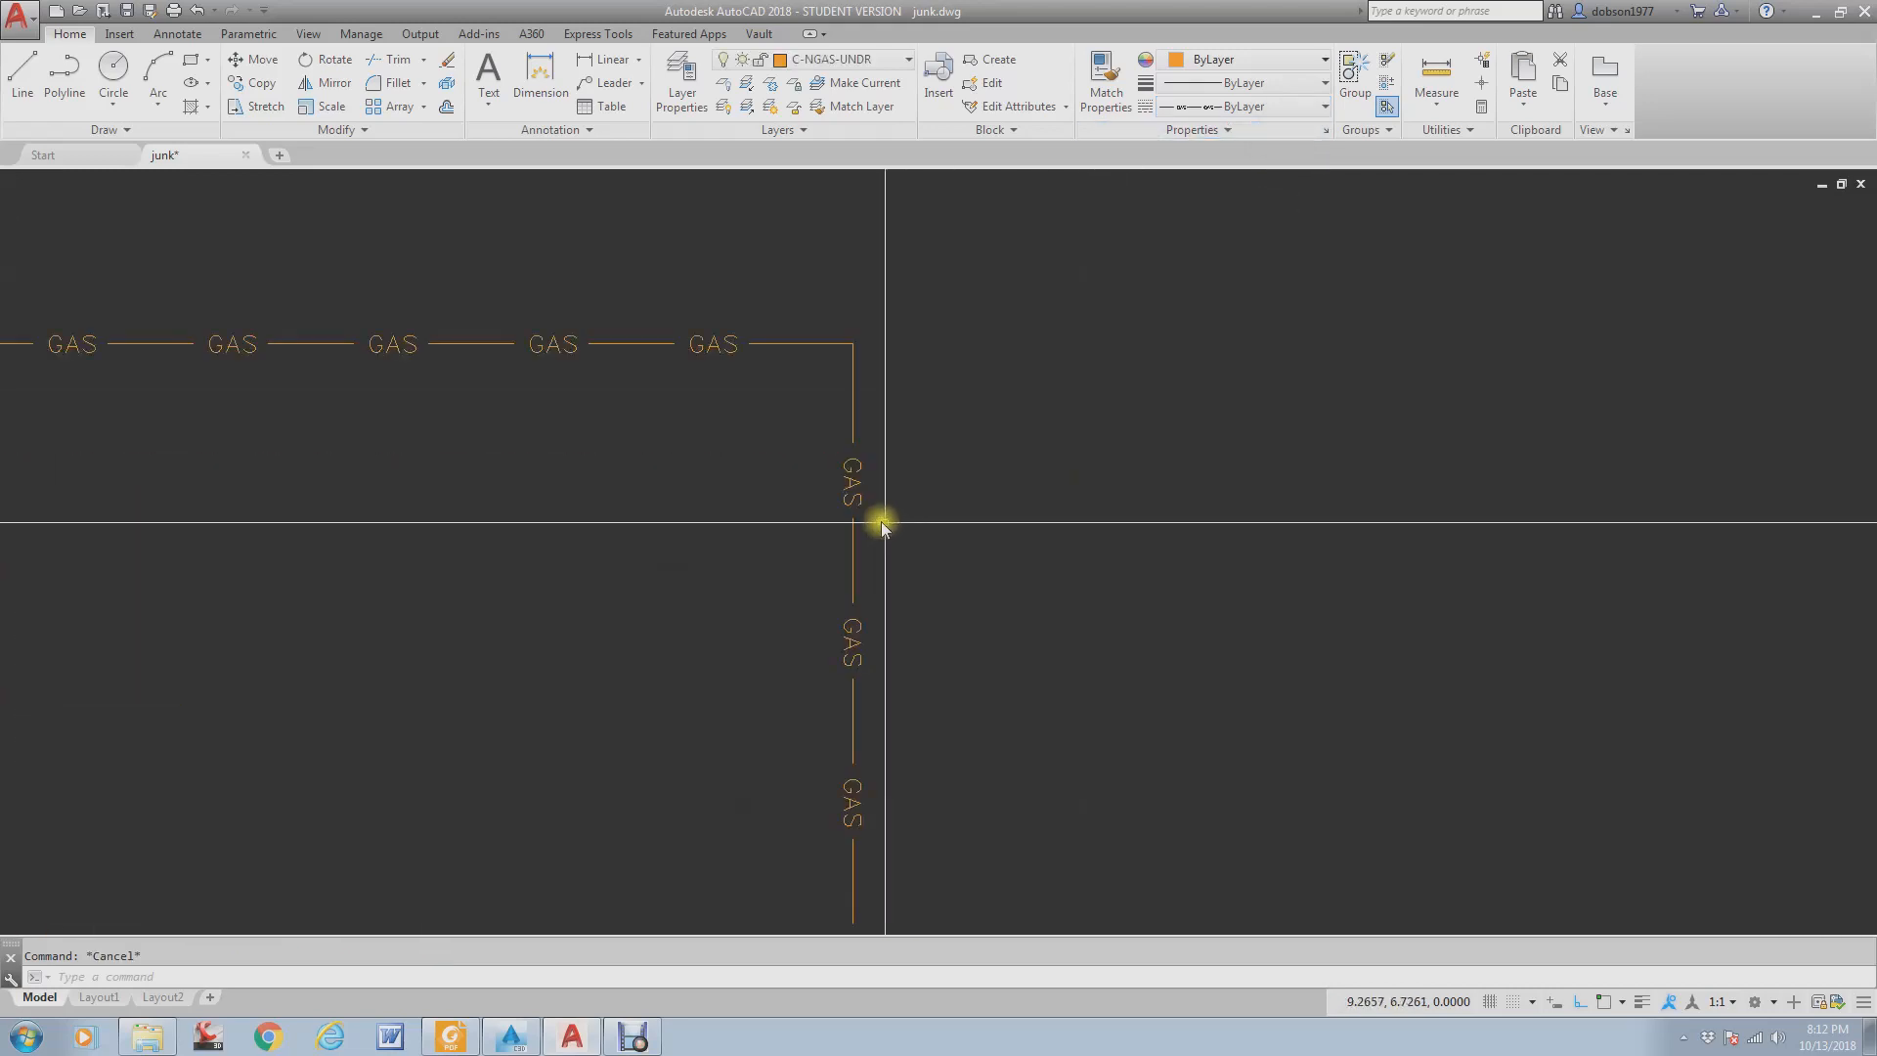
{"action": "scroll", "coordinate": [858, 499], "scroll_direction": "down", "scroll_amount": 4}
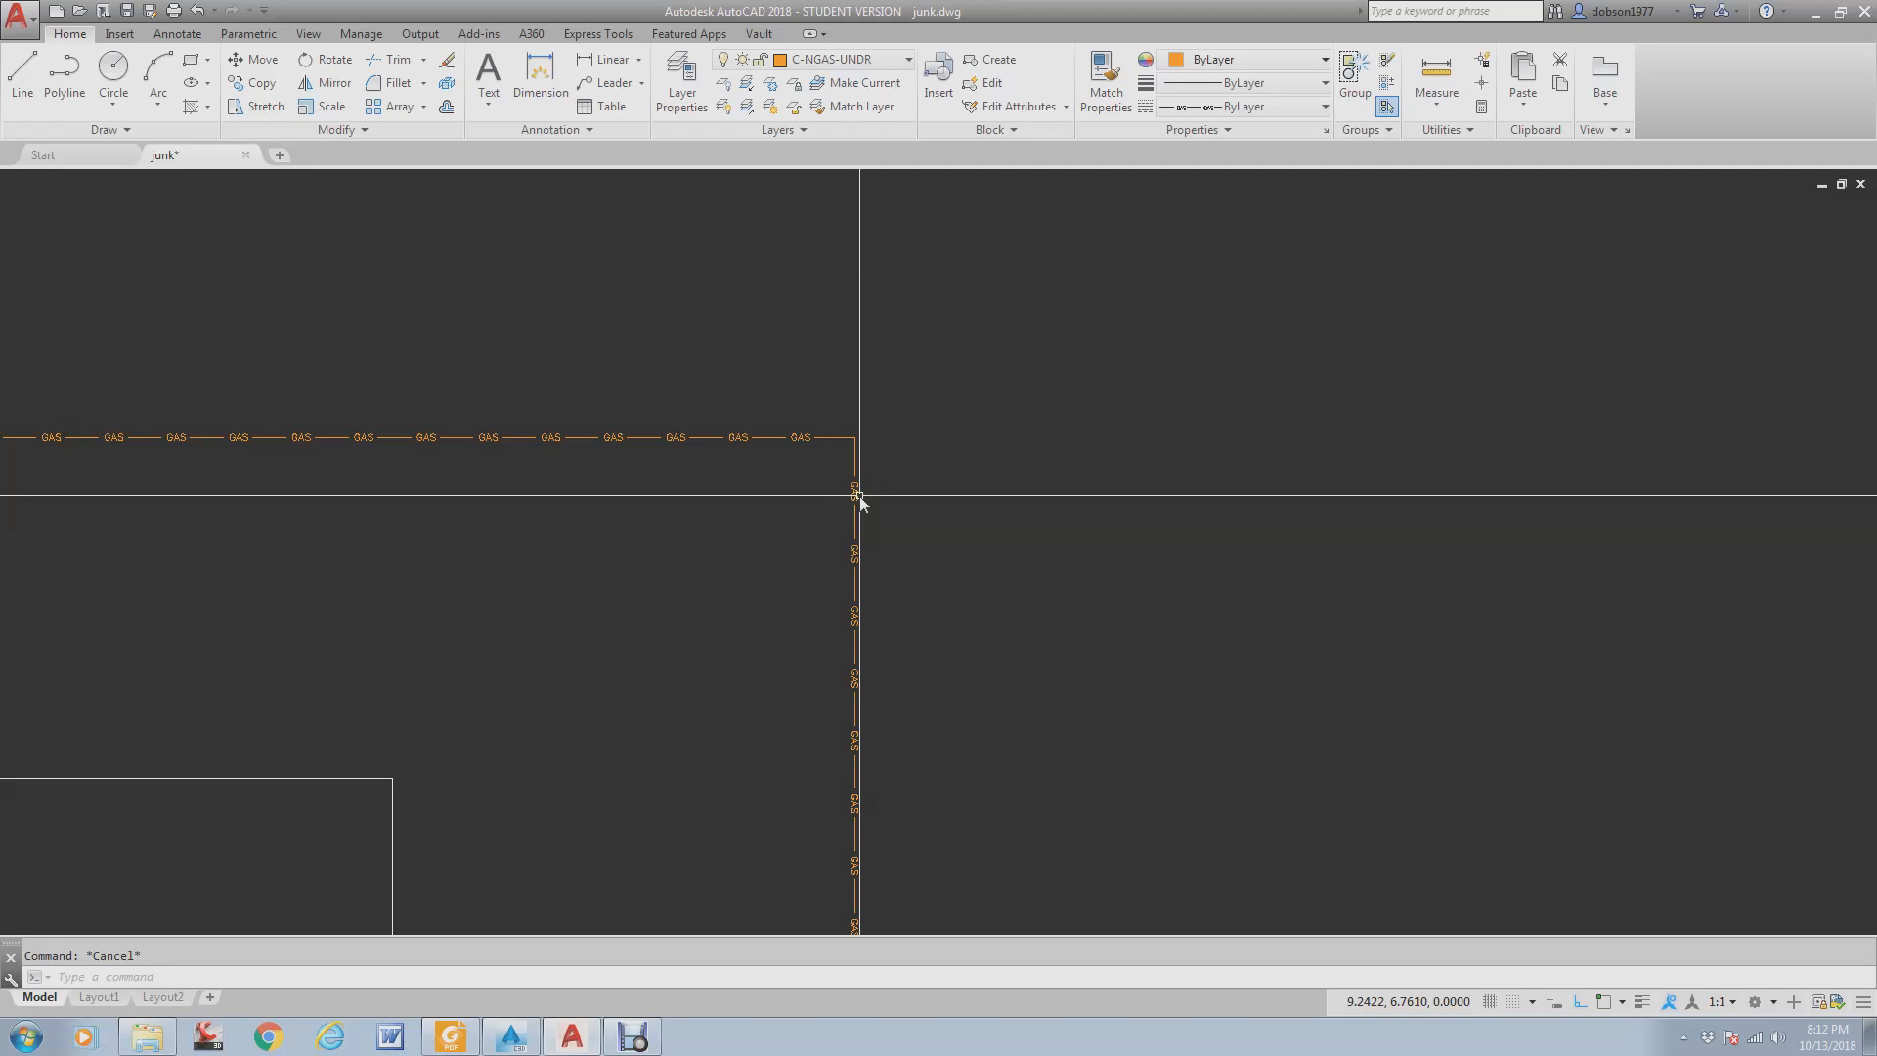
{"action": "scroll", "coordinate": [856, 496], "scroll_direction": "down", "scroll_amount": 6}
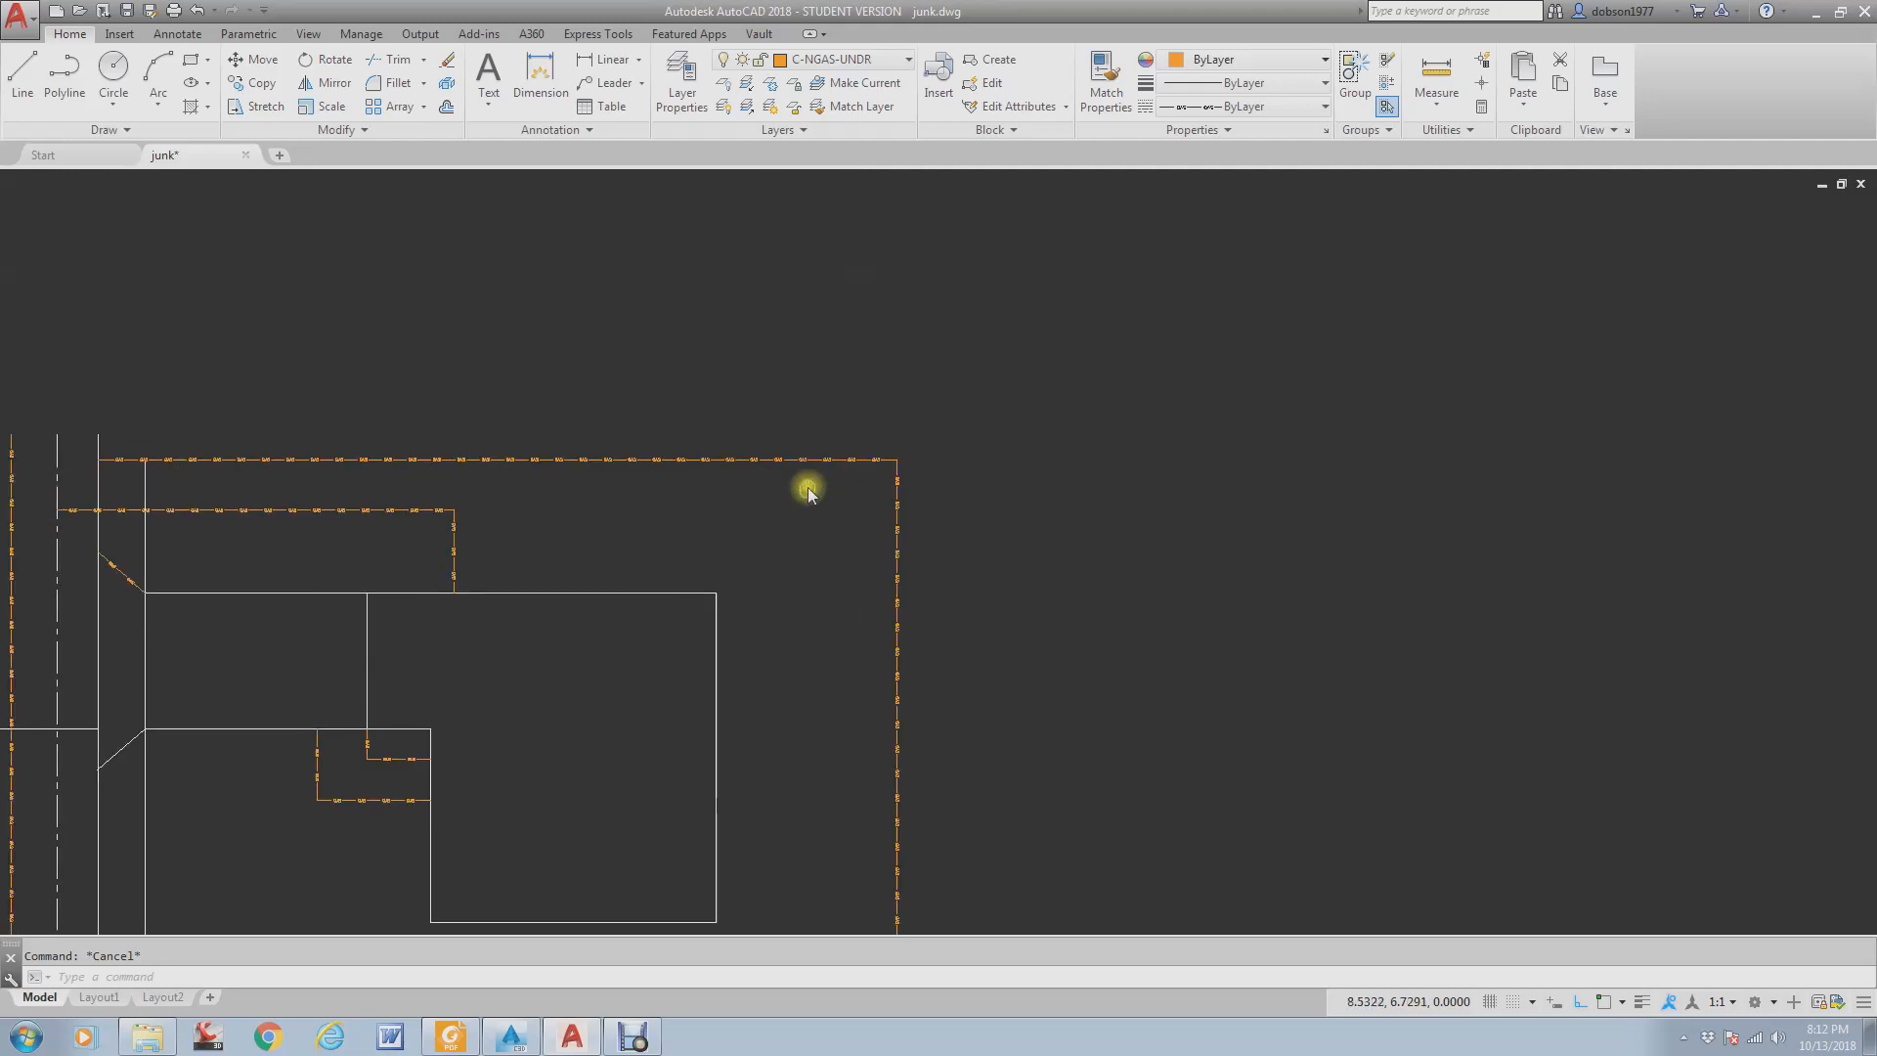
{"action": "scroll", "coordinate": [1035, 426], "scroll_direction": "up", "scroll_amount": 4}
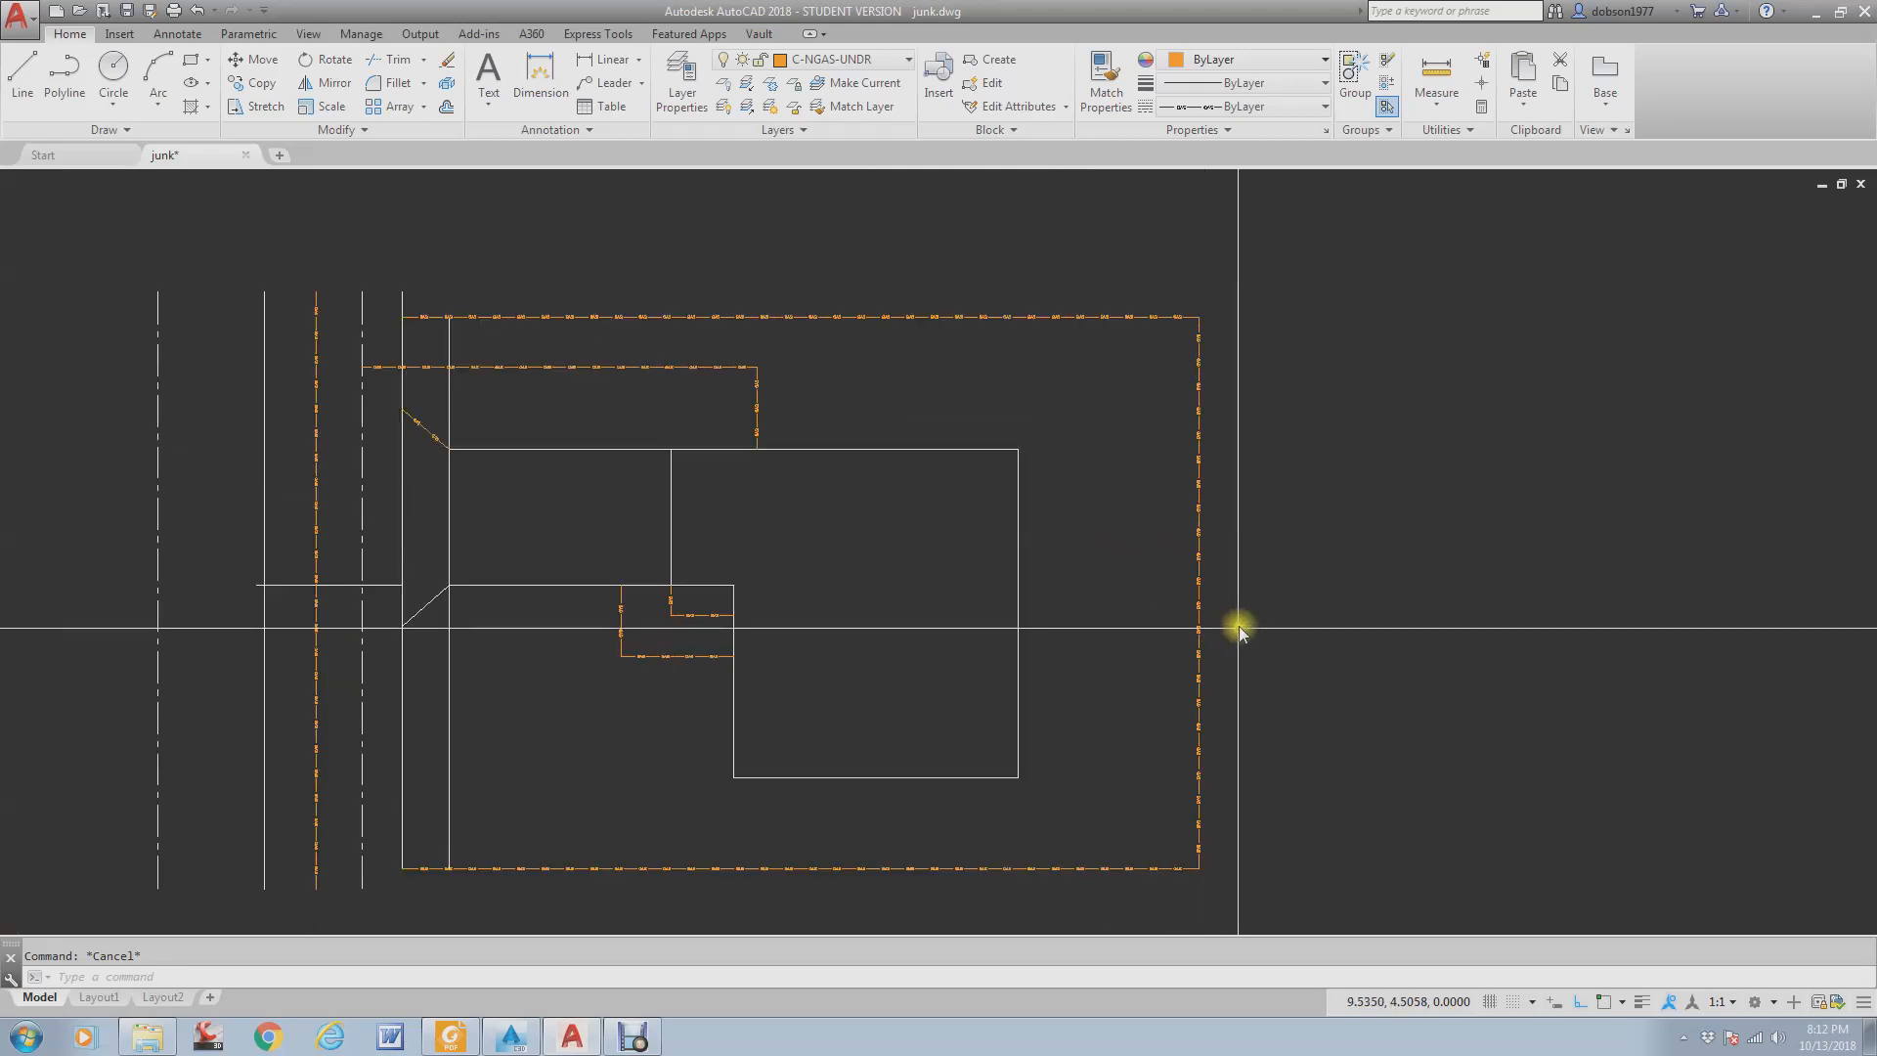
{"action": "scroll", "coordinate": [1234, 576], "scroll_direction": "down", "scroll_amount": 2}
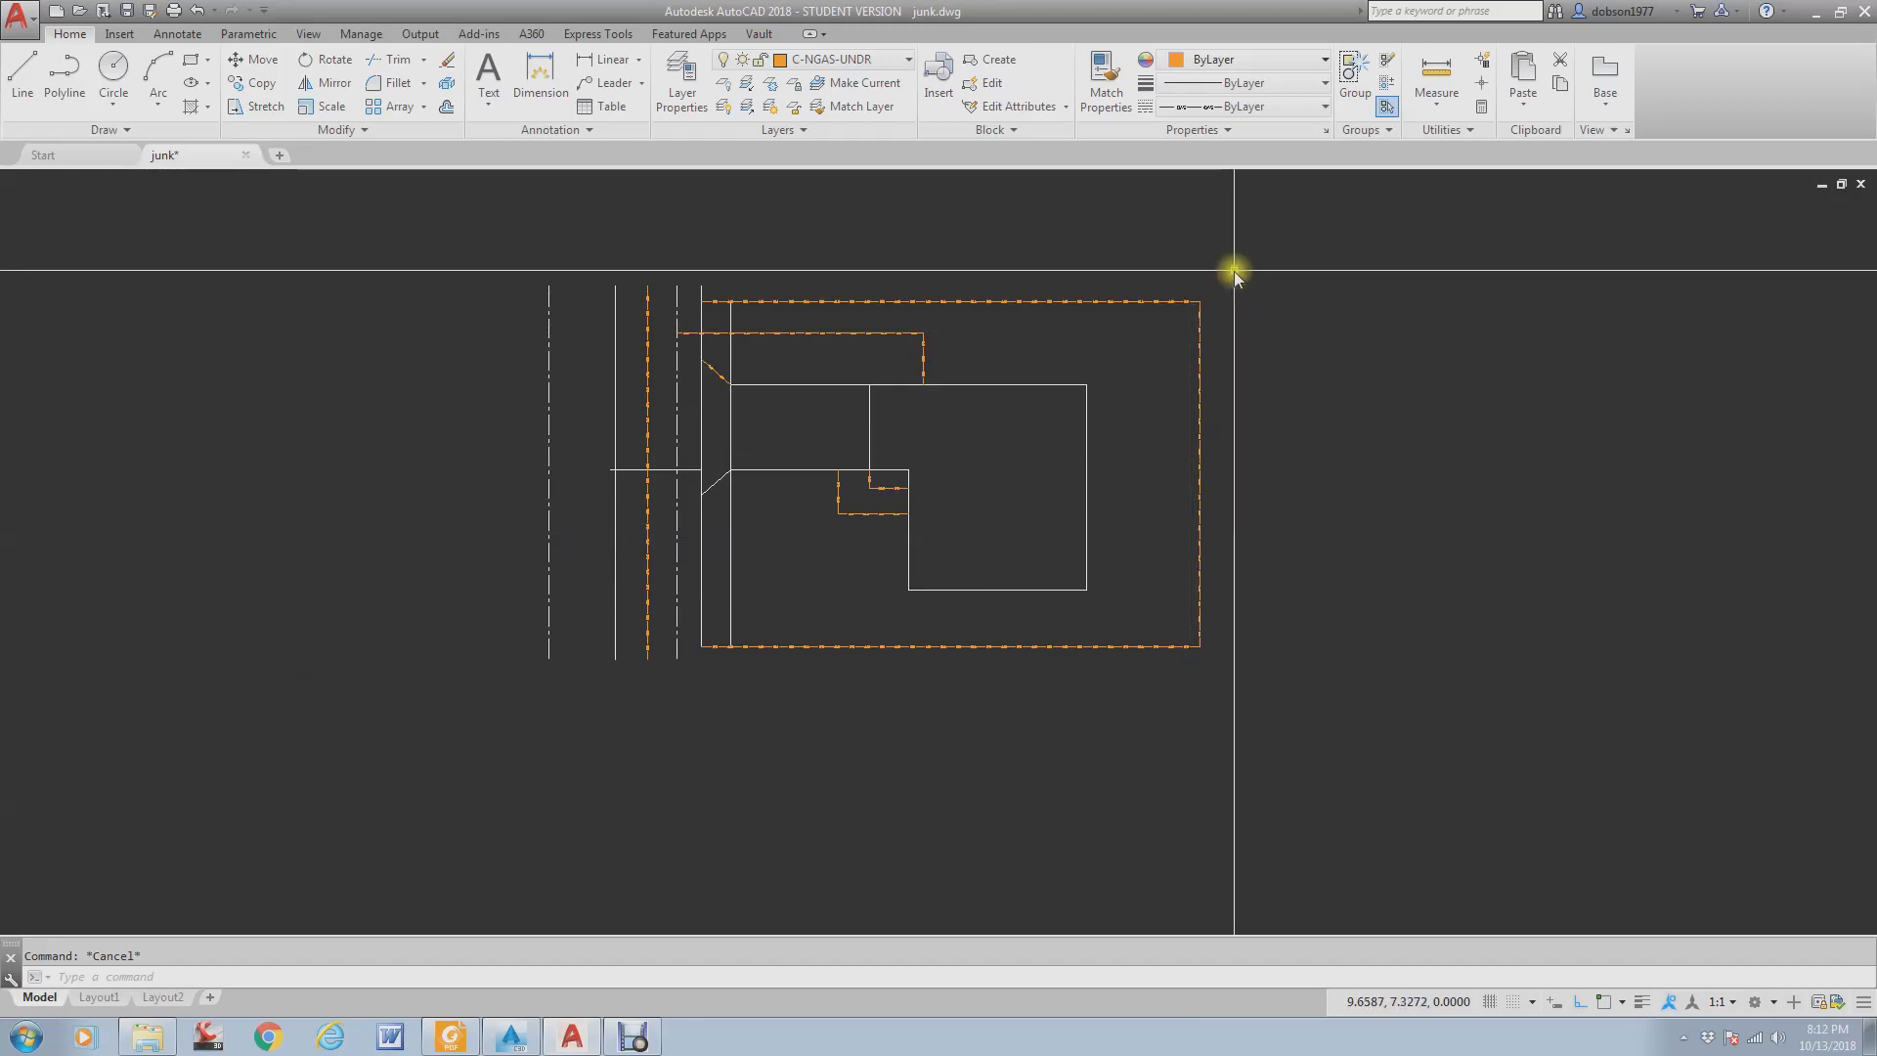
{"action": "left_click", "coordinate": [1256, 245]}
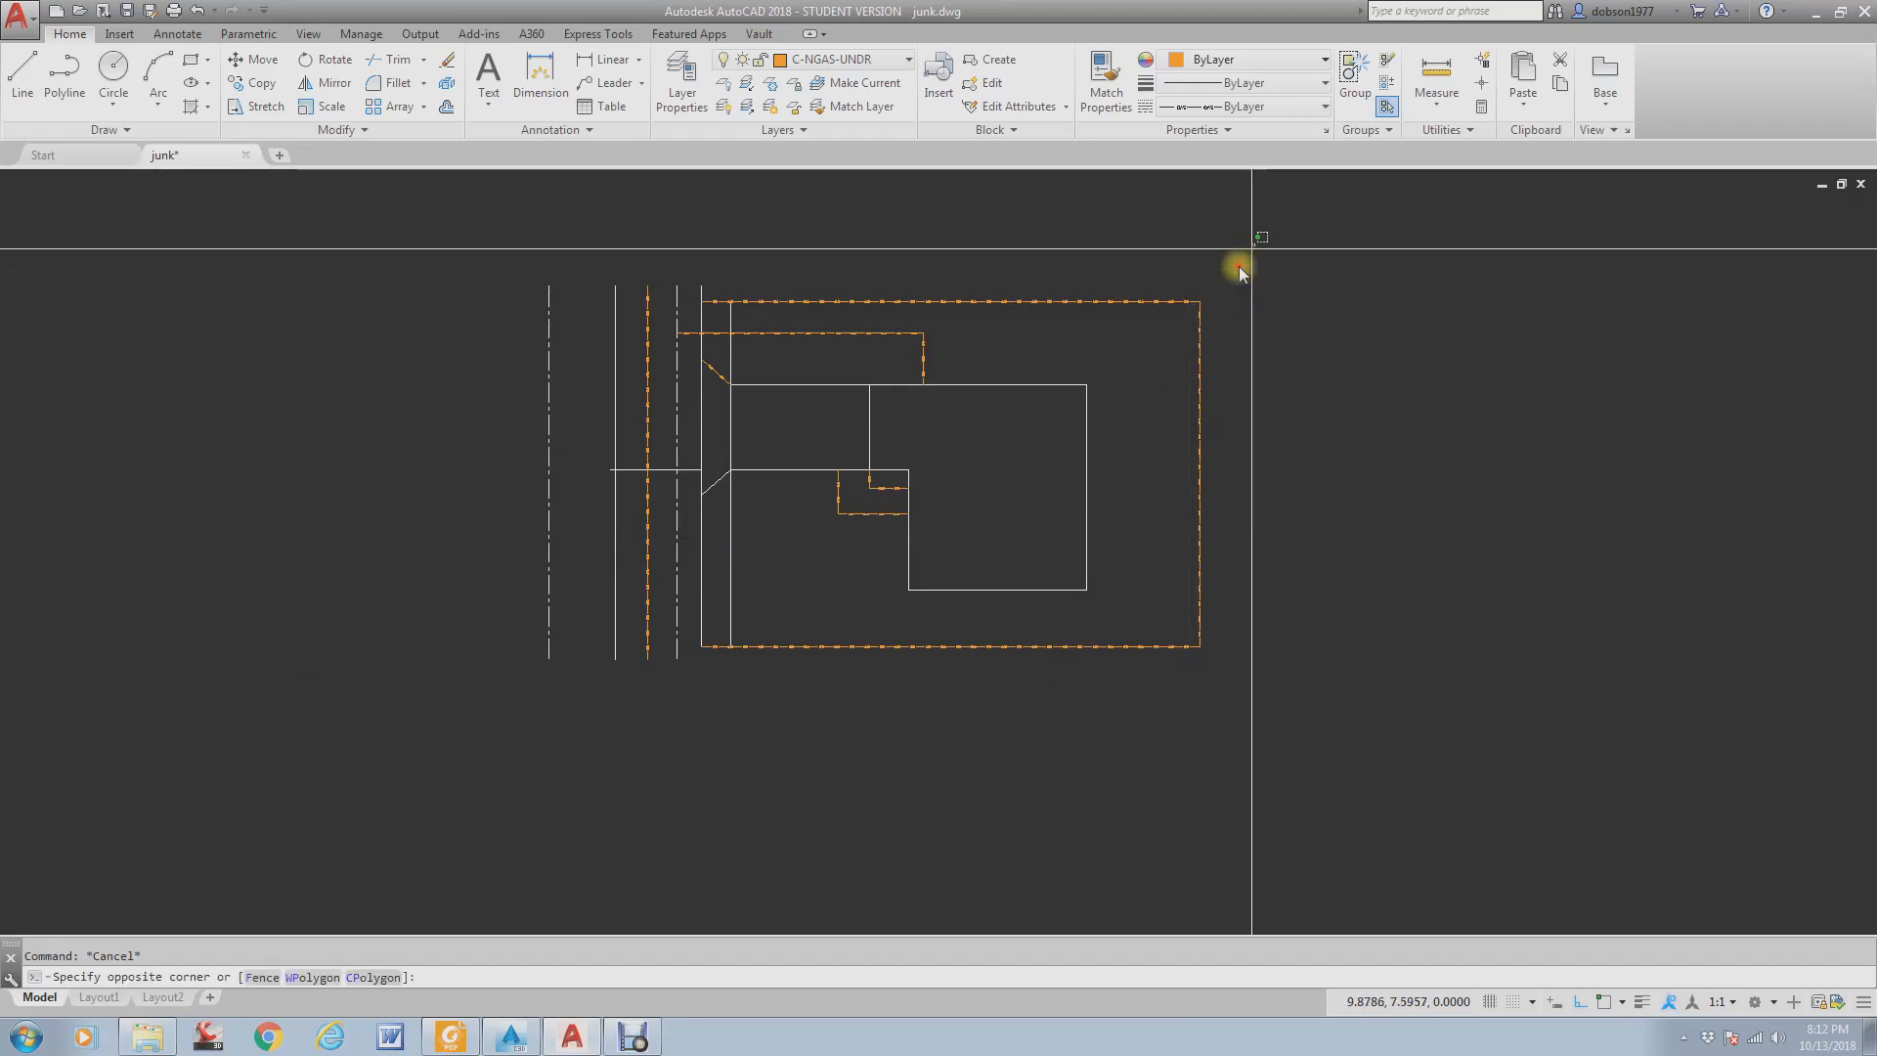
{"action": "left_click", "coordinate": [1171, 672]}
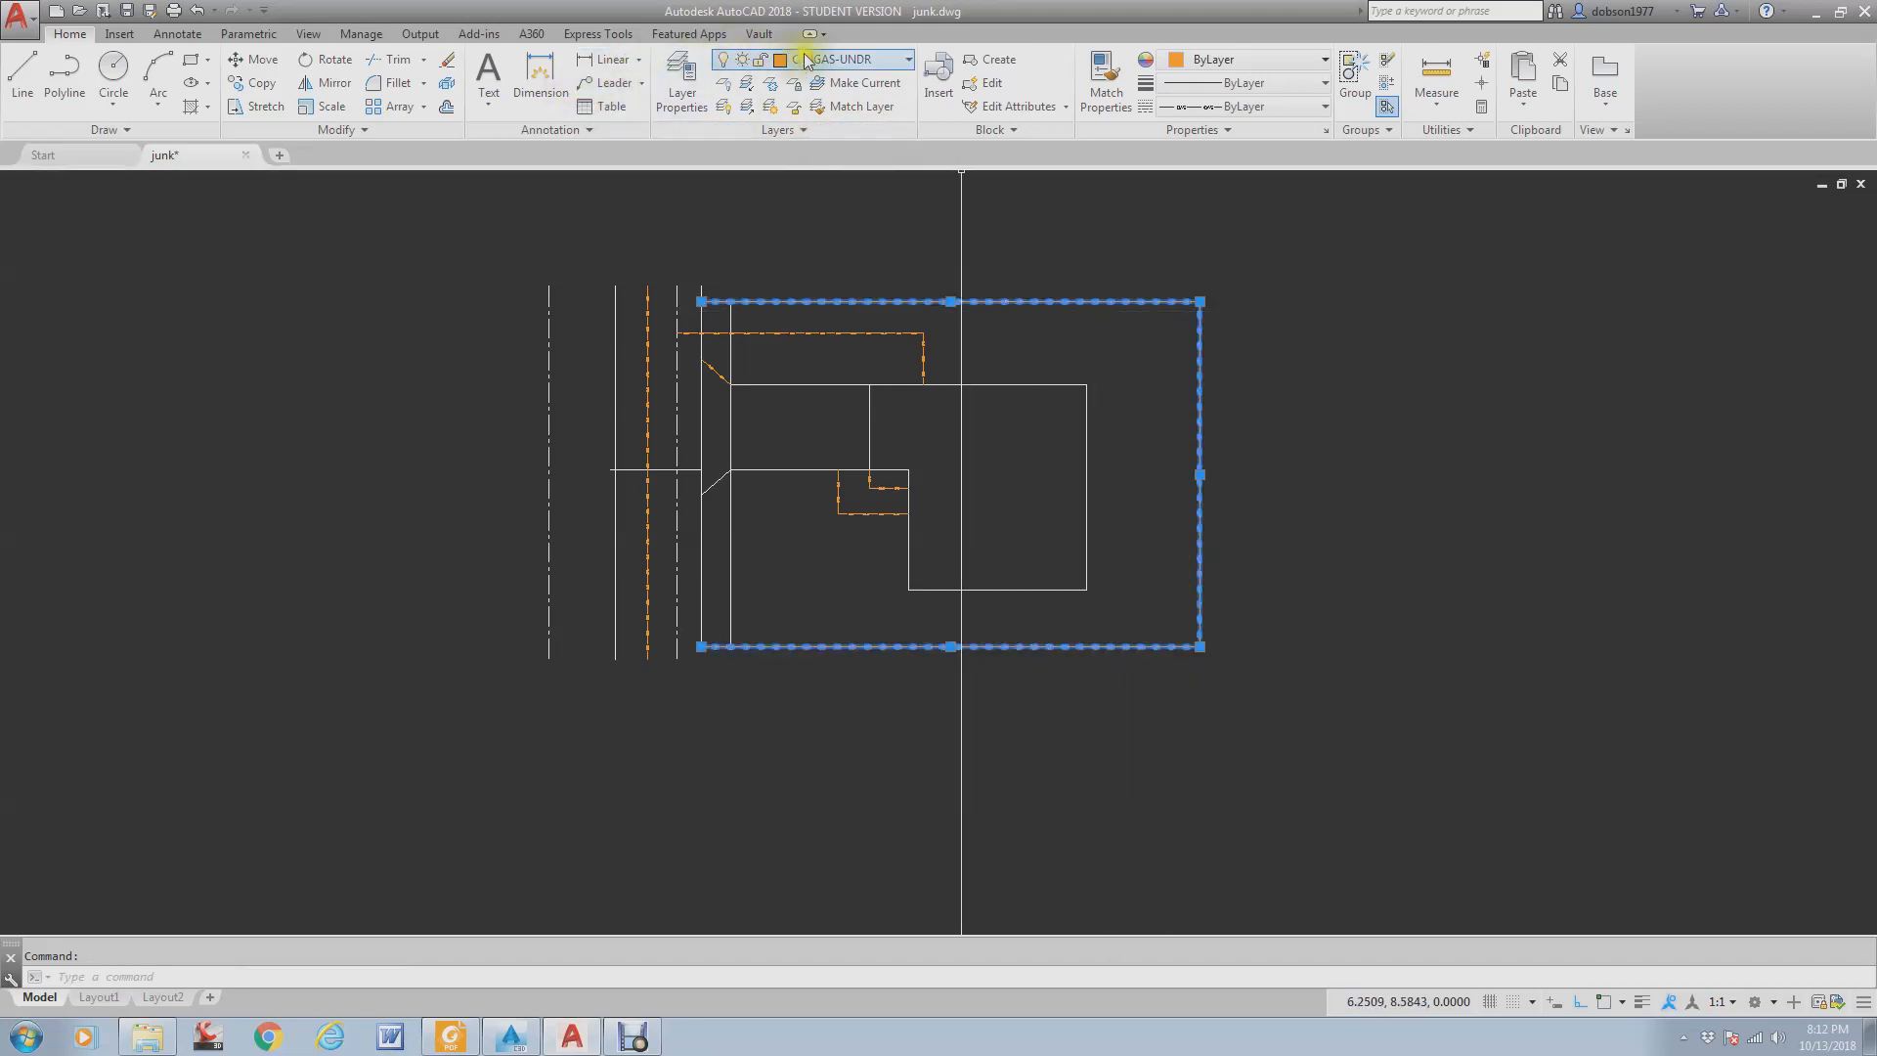
{"action": "left_click", "coordinate": [868, 59]}
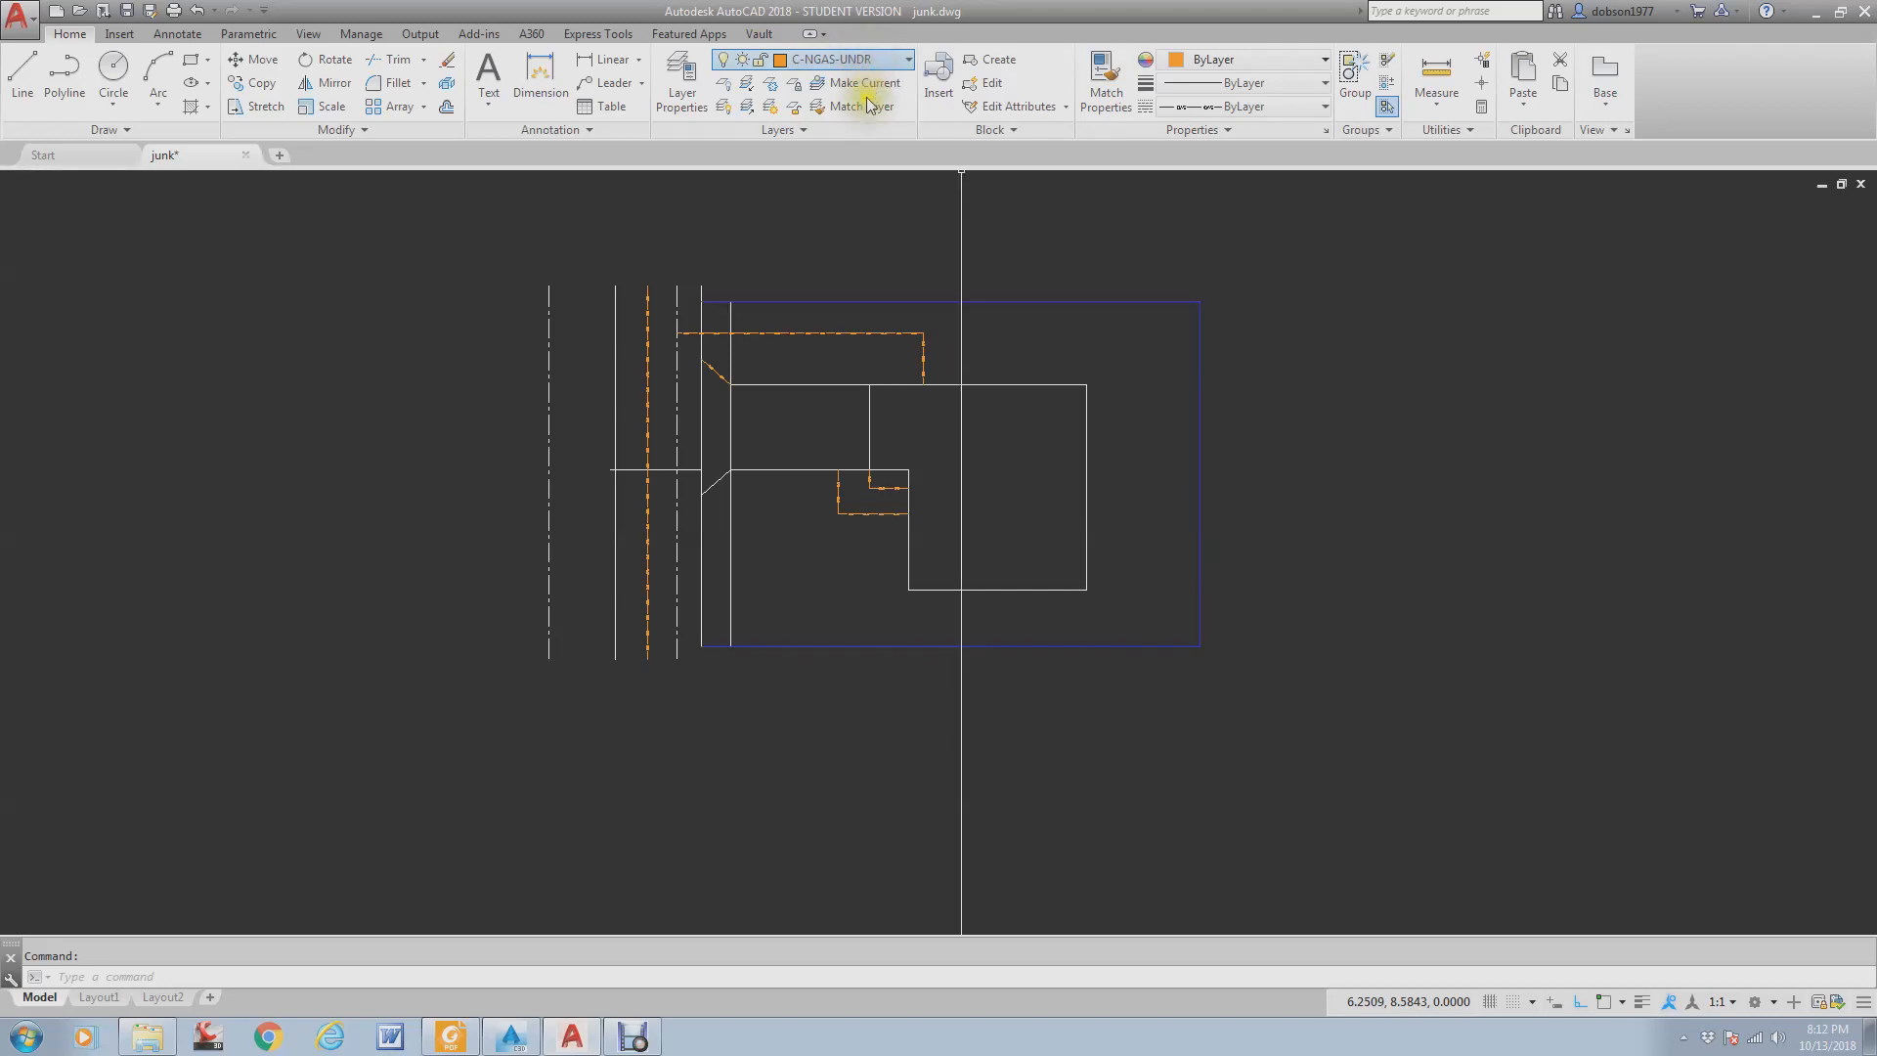
{"action": "left_click", "coordinate": [1081, 305]}
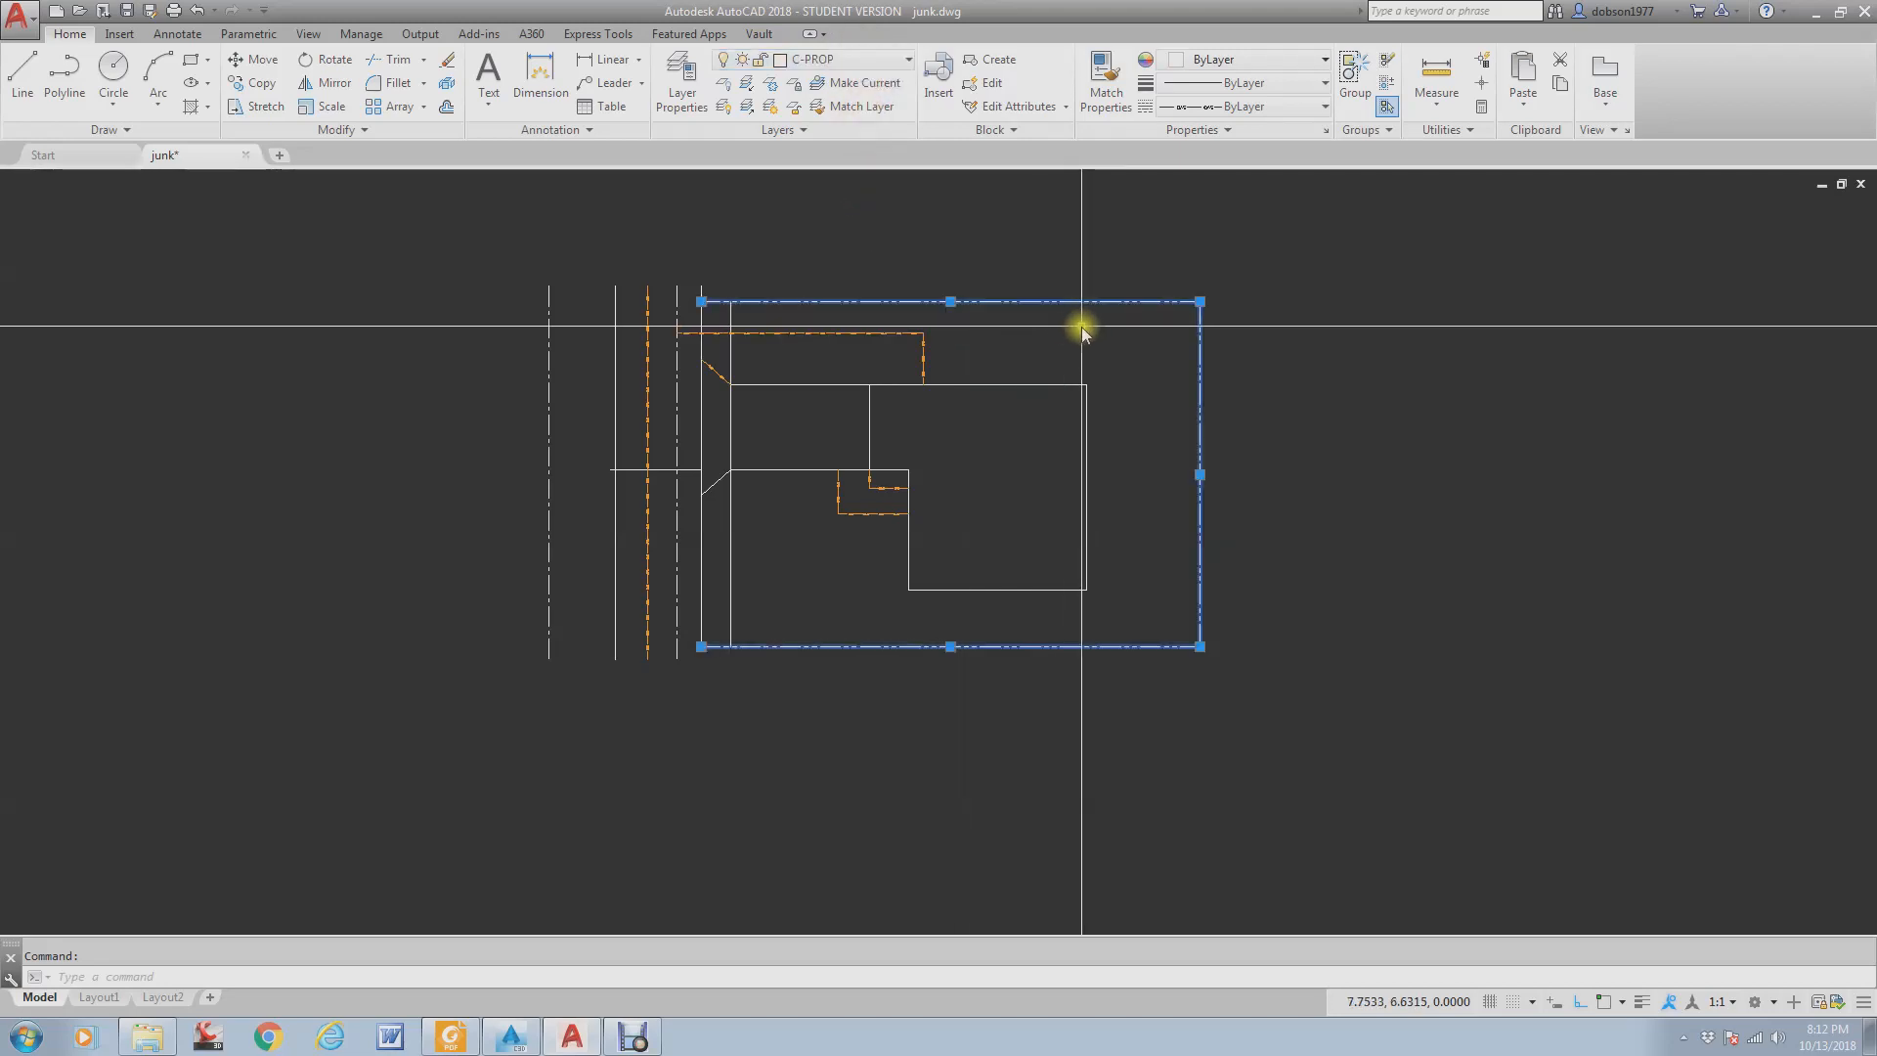
{"action": "key", "text": "Escape"}
{"action": "scroll", "coordinate": [1178, 293], "scroll_direction": "up", "scroll_amount": 2}
{"action": "scroll", "coordinate": [1183, 307], "scroll_direction": "up", "scroll_amount": 2}
{"action": "scroll", "coordinate": [1212, 381], "scroll_direction": "down", "scroll_amount": 2}
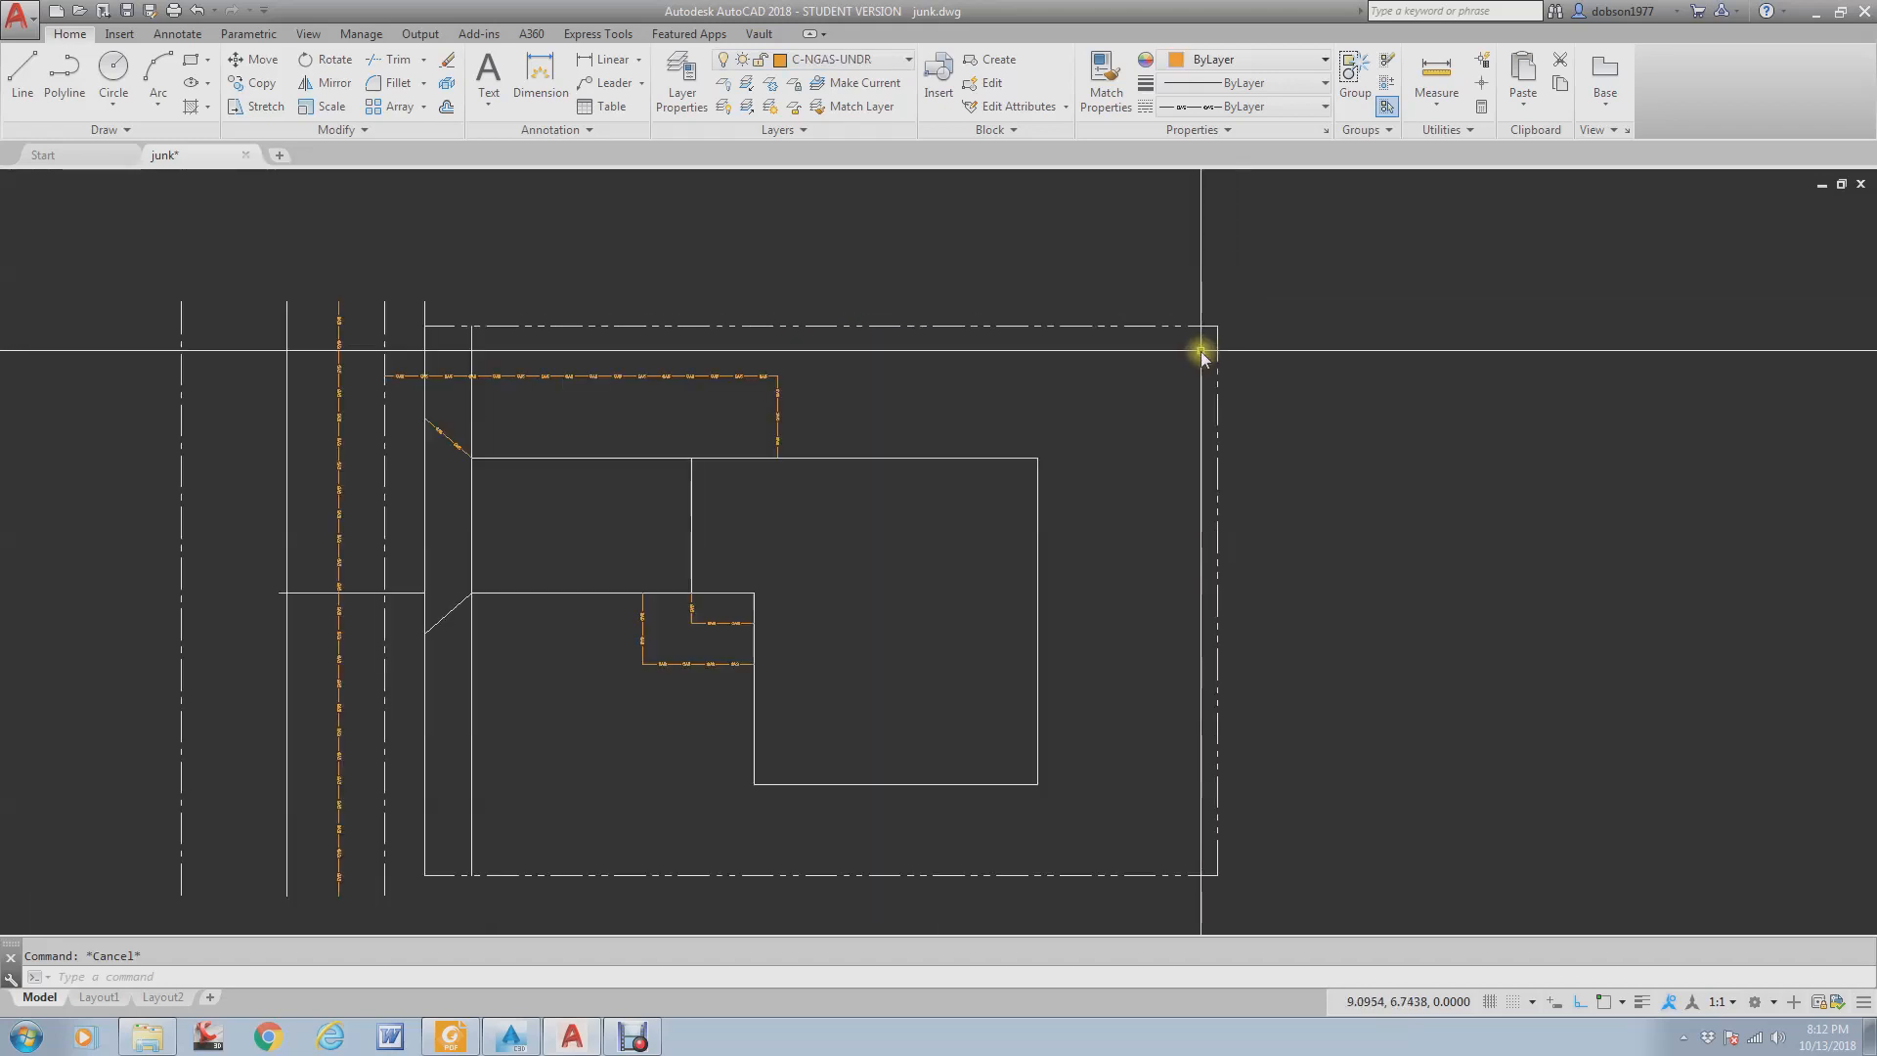
- Check the Problem 6 PDF in Foxit Reader, and move the two-segment sewer line from the road to the building onto layer C-SSWR-UNDR
{"action": "scroll", "coordinate": [847, 389], "scroll_direction": "up", "scroll_amount": 2}
{"action": "scroll", "coordinate": [843, 393], "scroll_direction": "up", "scroll_amount": 2}
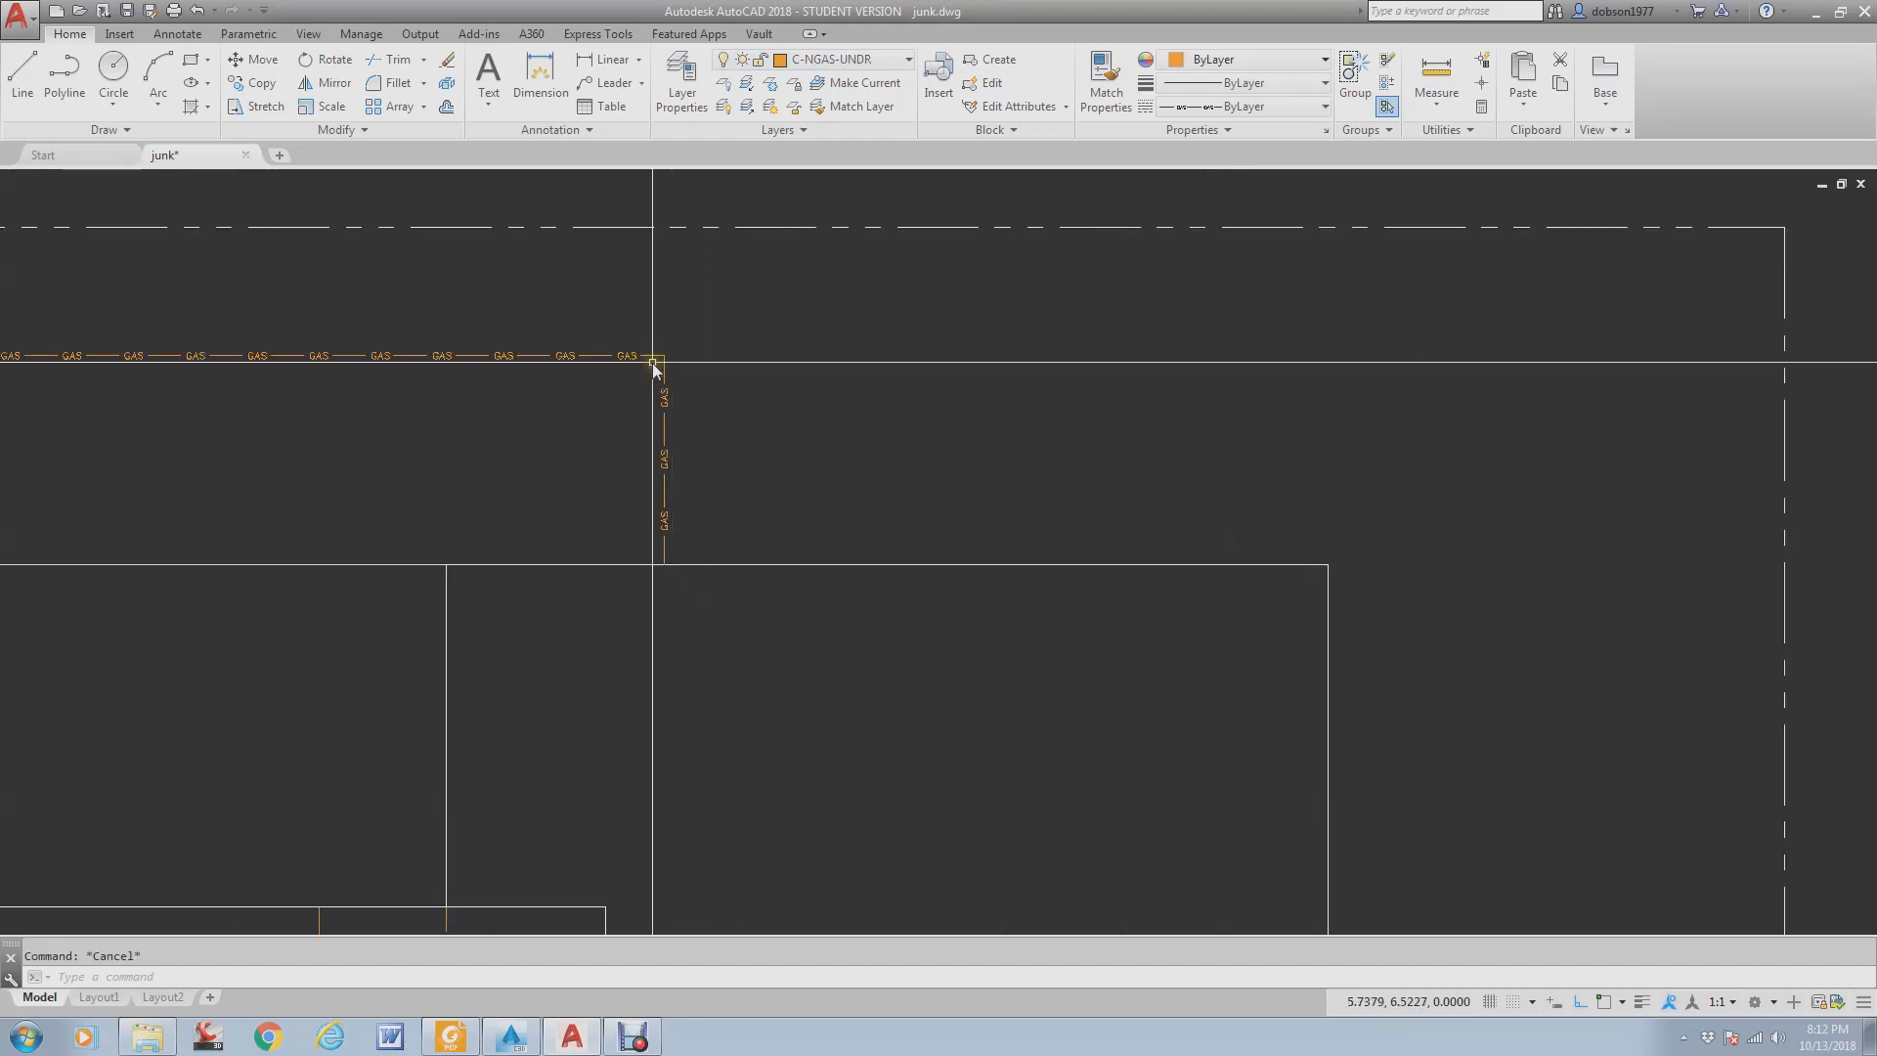
{"action": "left_click_drag", "start_coordinate": [0, 91], "coordinate": [934, 145]}
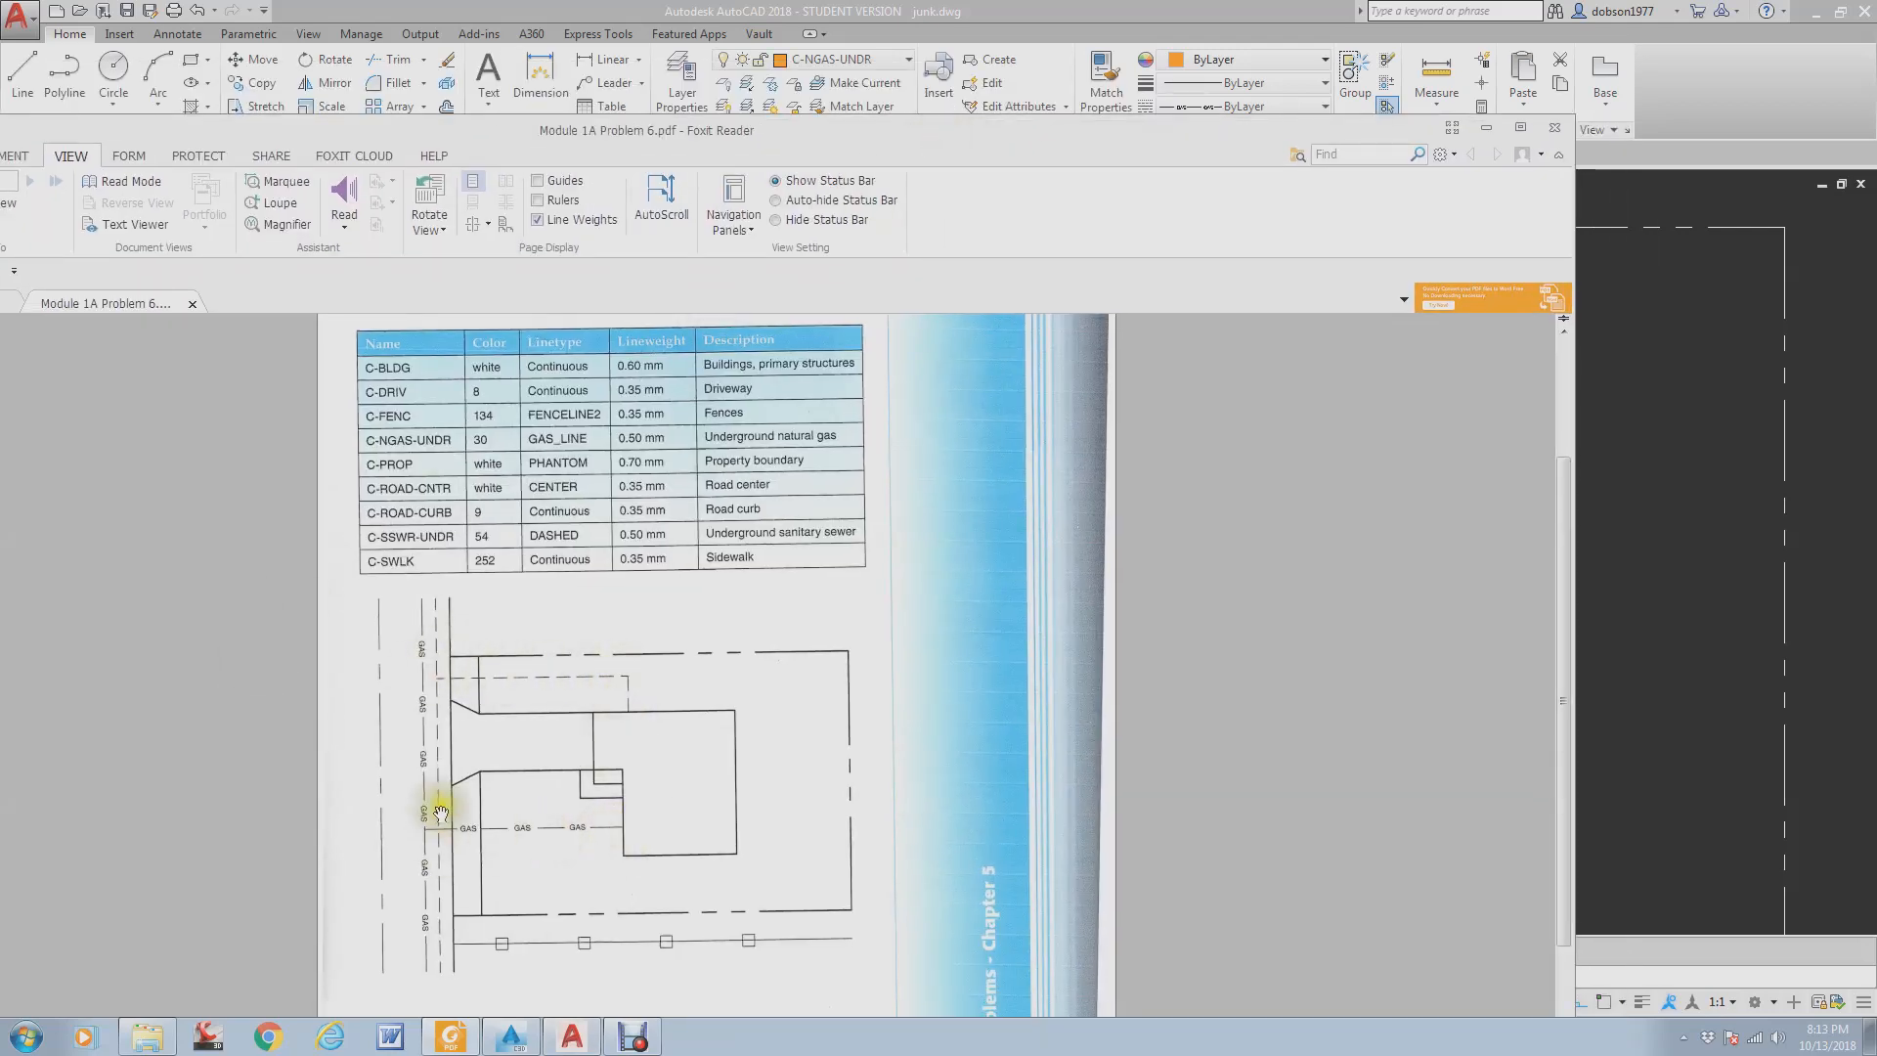
{"action": "left_click_drag", "start_coordinate": [1152, 149], "coordinate": [10, 322]}
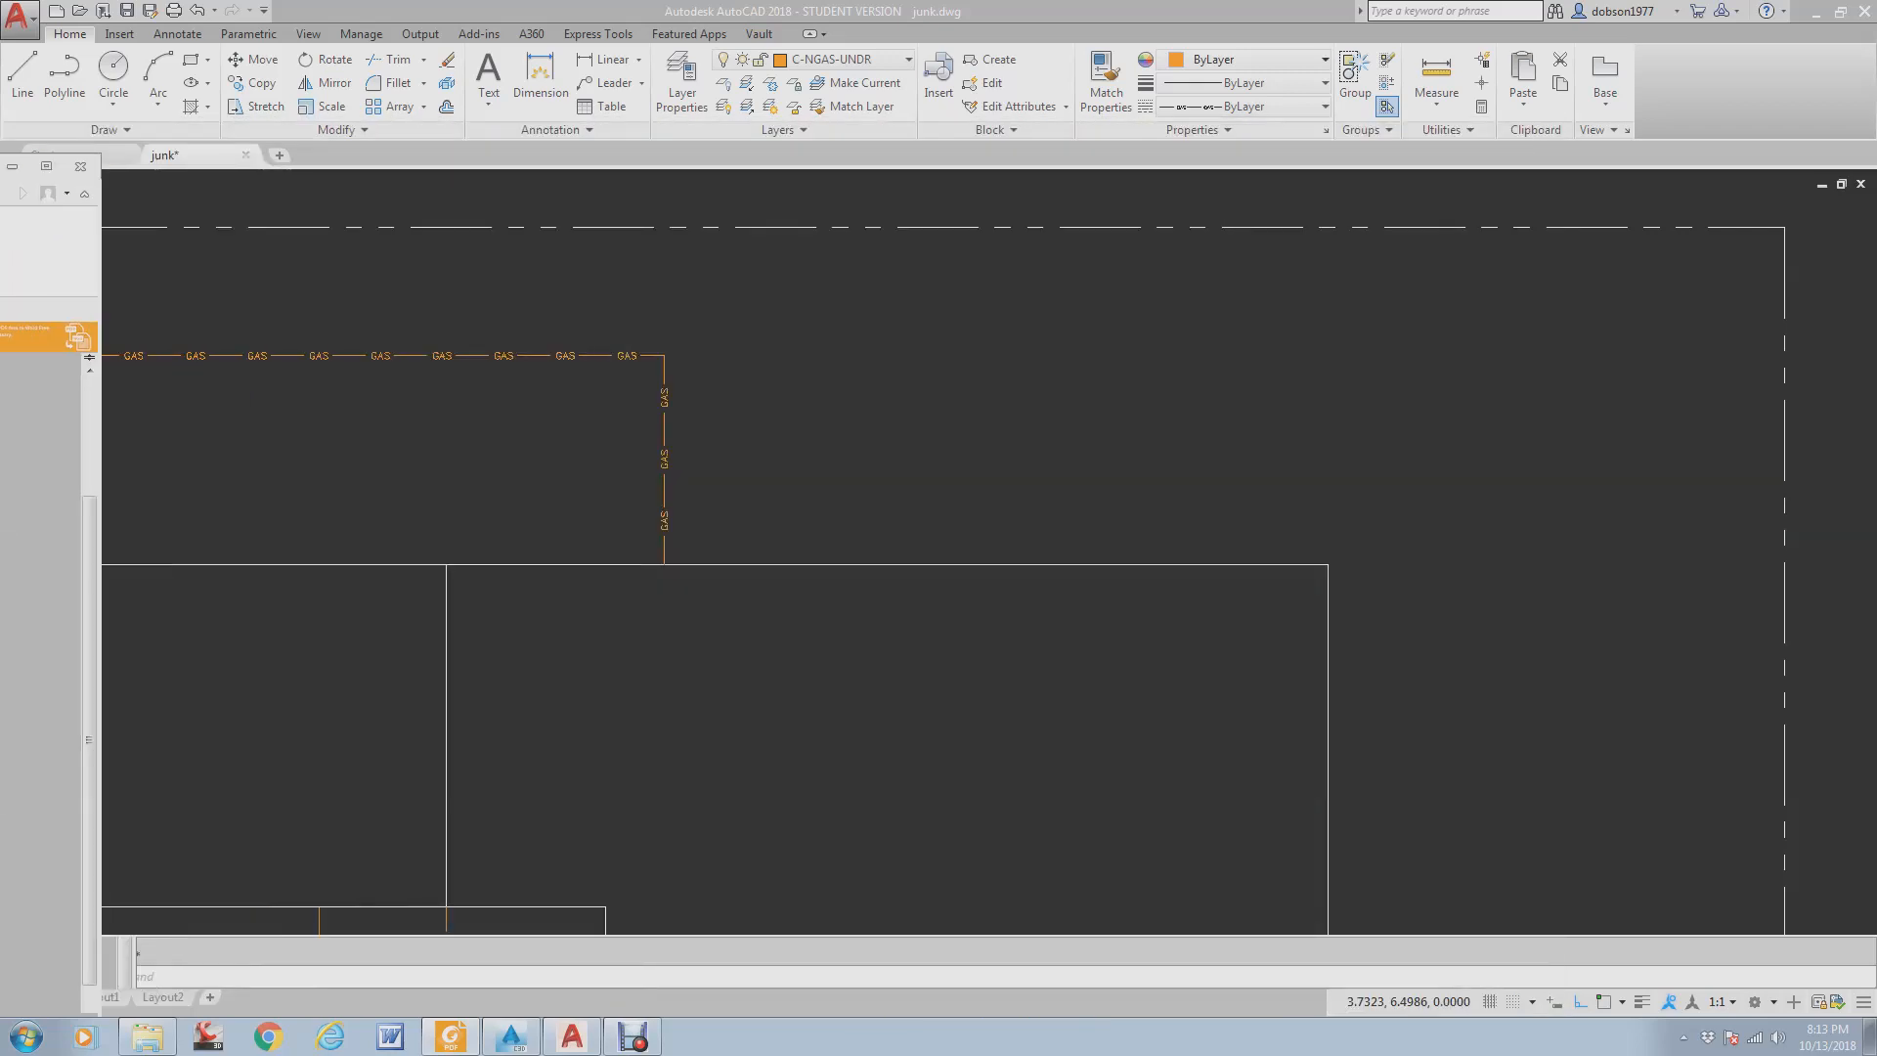
{"action": "left_click", "coordinate": [573, 377]}
{"action": "middle_click_drag", "start_coordinate": [566, 402], "coordinate": [1081, 398]}
{"action": "left_click", "coordinate": [1198, 332]}
{"action": "left_click", "coordinate": [1126, 460]}
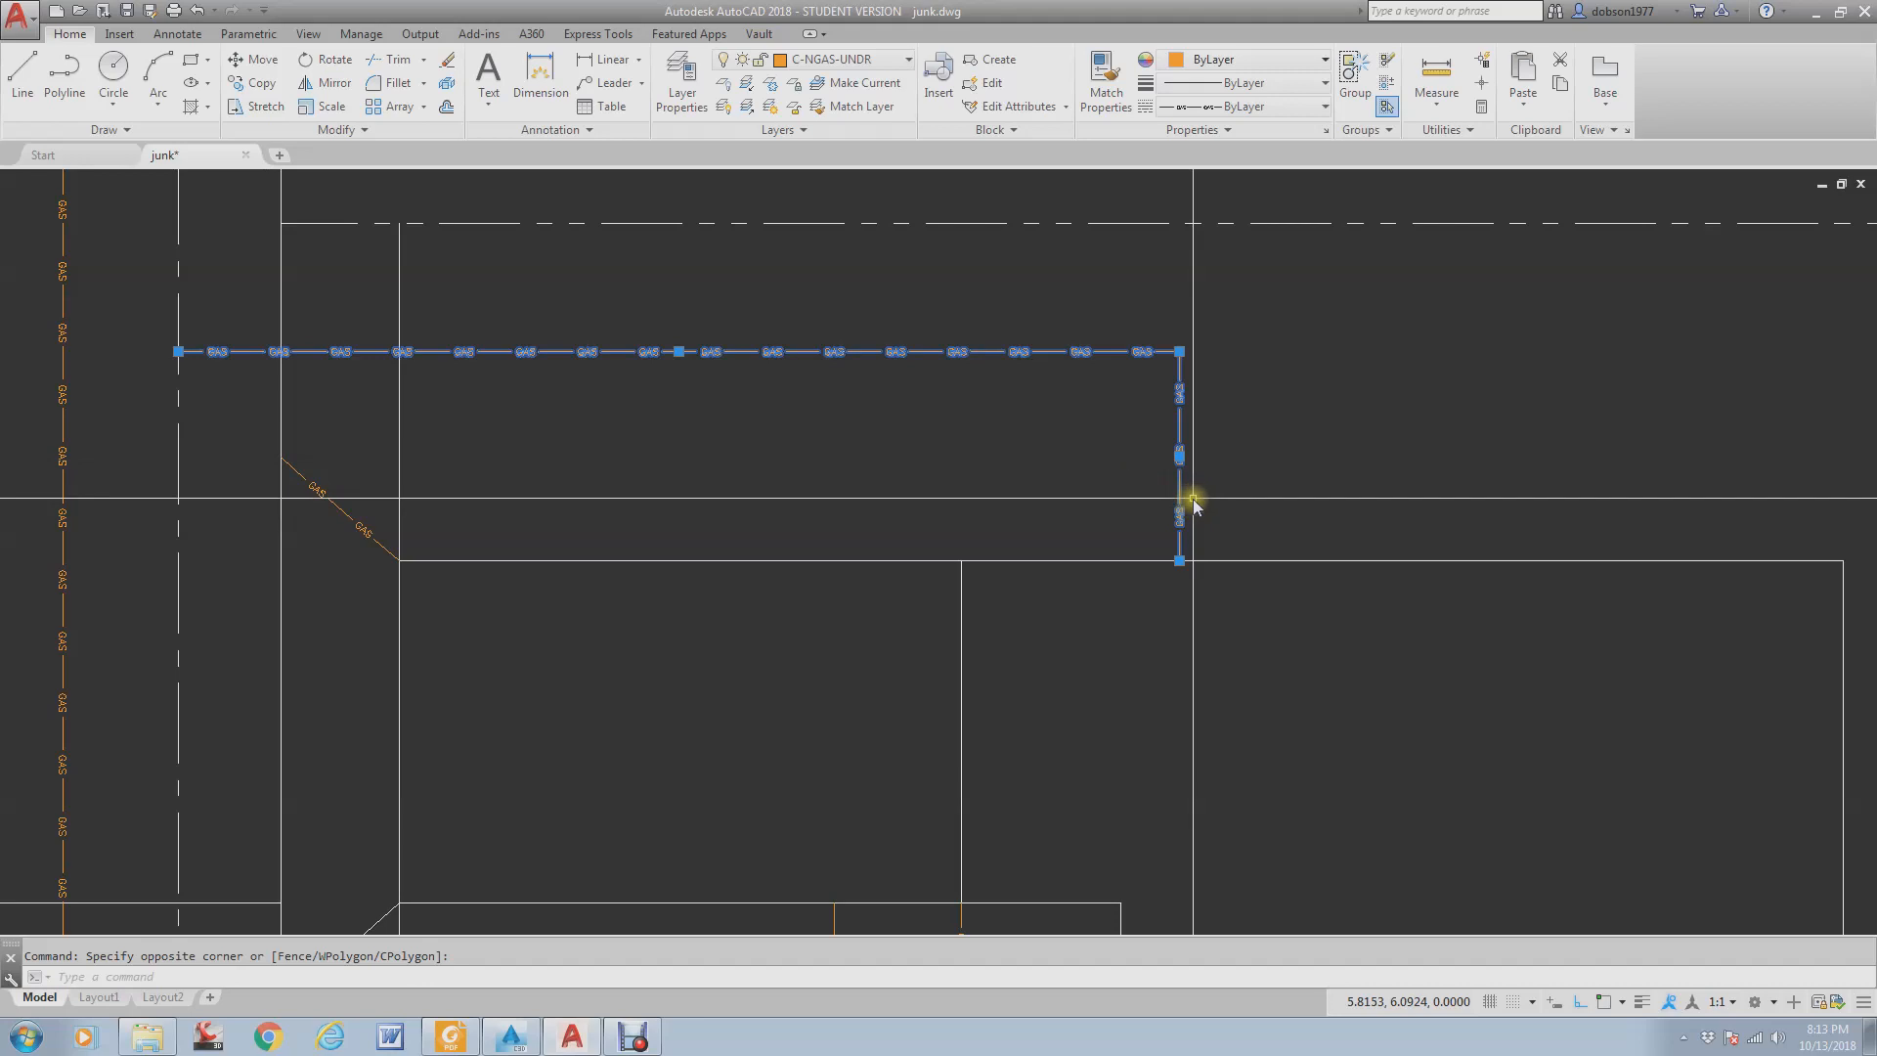
{"action": "left_click", "coordinate": [839, 282]}
{"action": "key", "text": "Escape"}
{"action": "scroll", "coordinate": [849, 342], "scroll_direction": "down", "scroll_amount": 4}
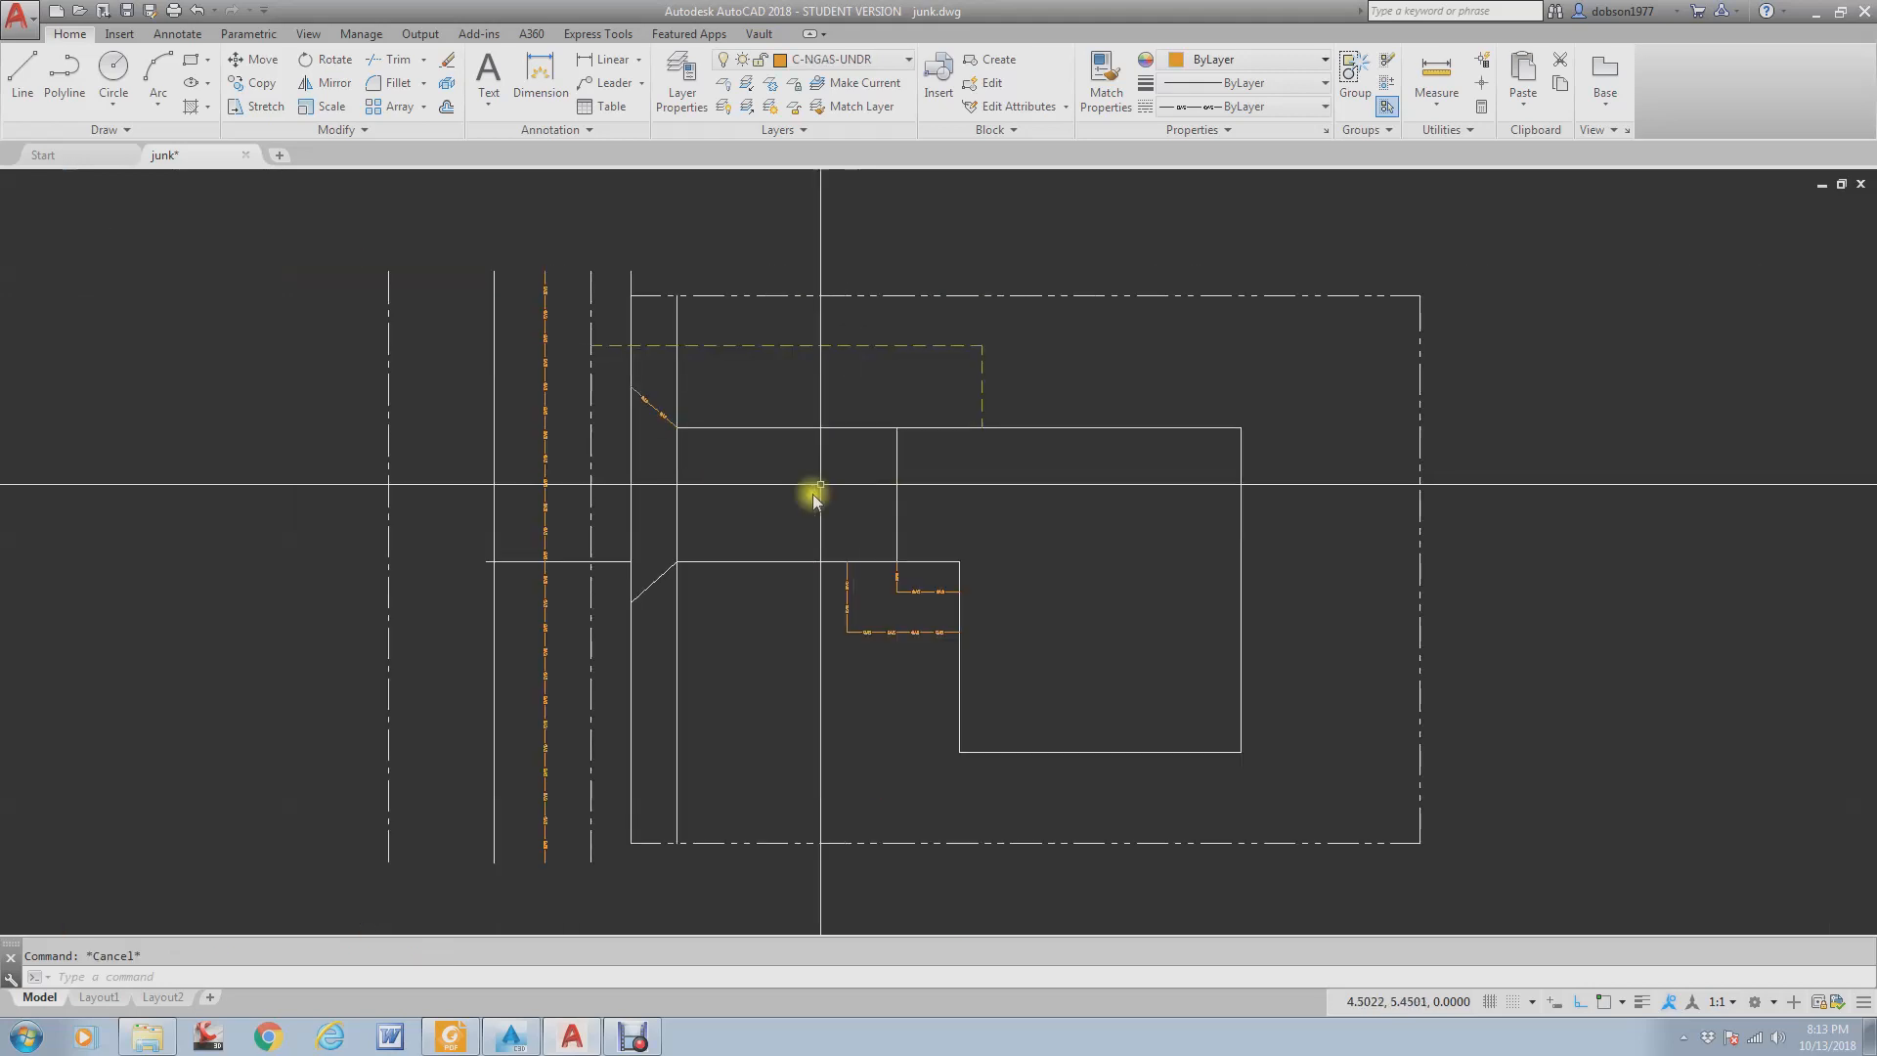
- Move the two L-shaped sidewalk outlines in the building's inner corner onto the C-SWLK layer, then clear the selection
{"action": "scroll", "coordinate": [855, 600], "scroll_direction": "up", "scroll_amount": 2}
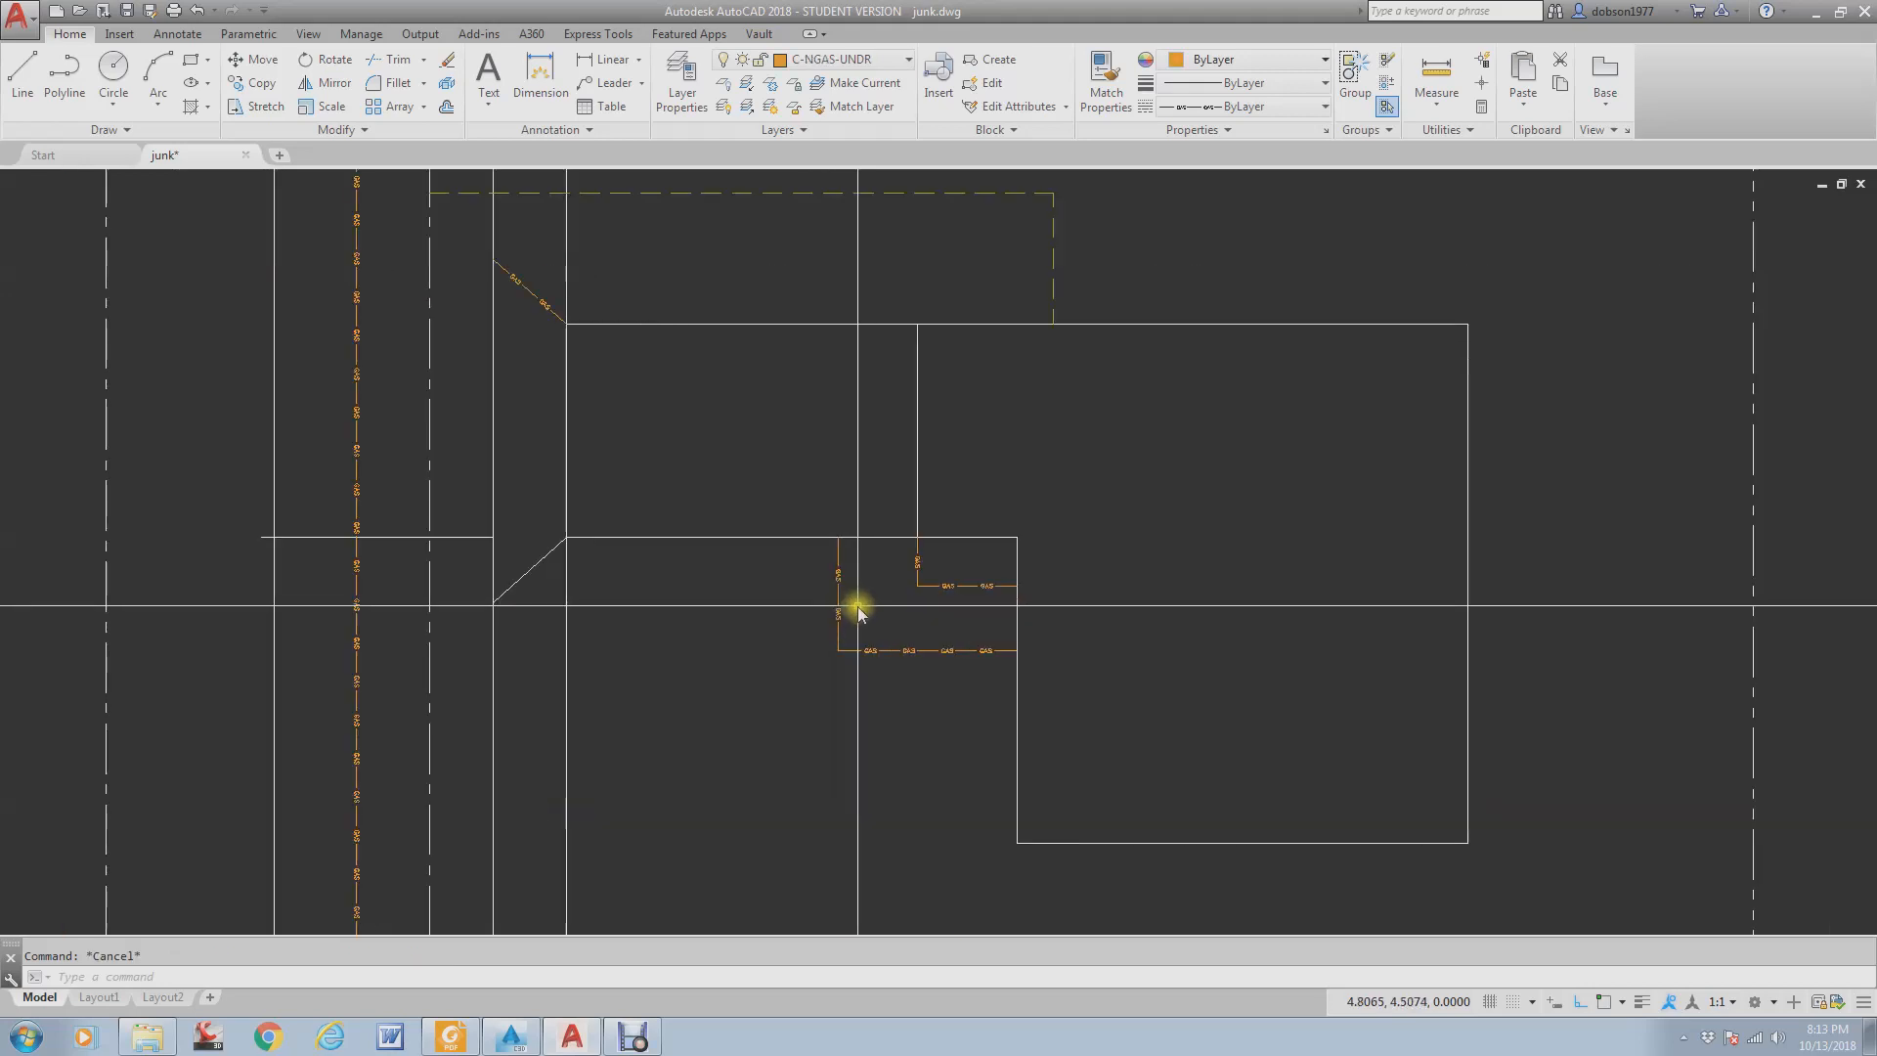
{"action": "left_click", "coordinate": [929, 547]}
{"action": "left_click", "coordinate": [808, 673]}
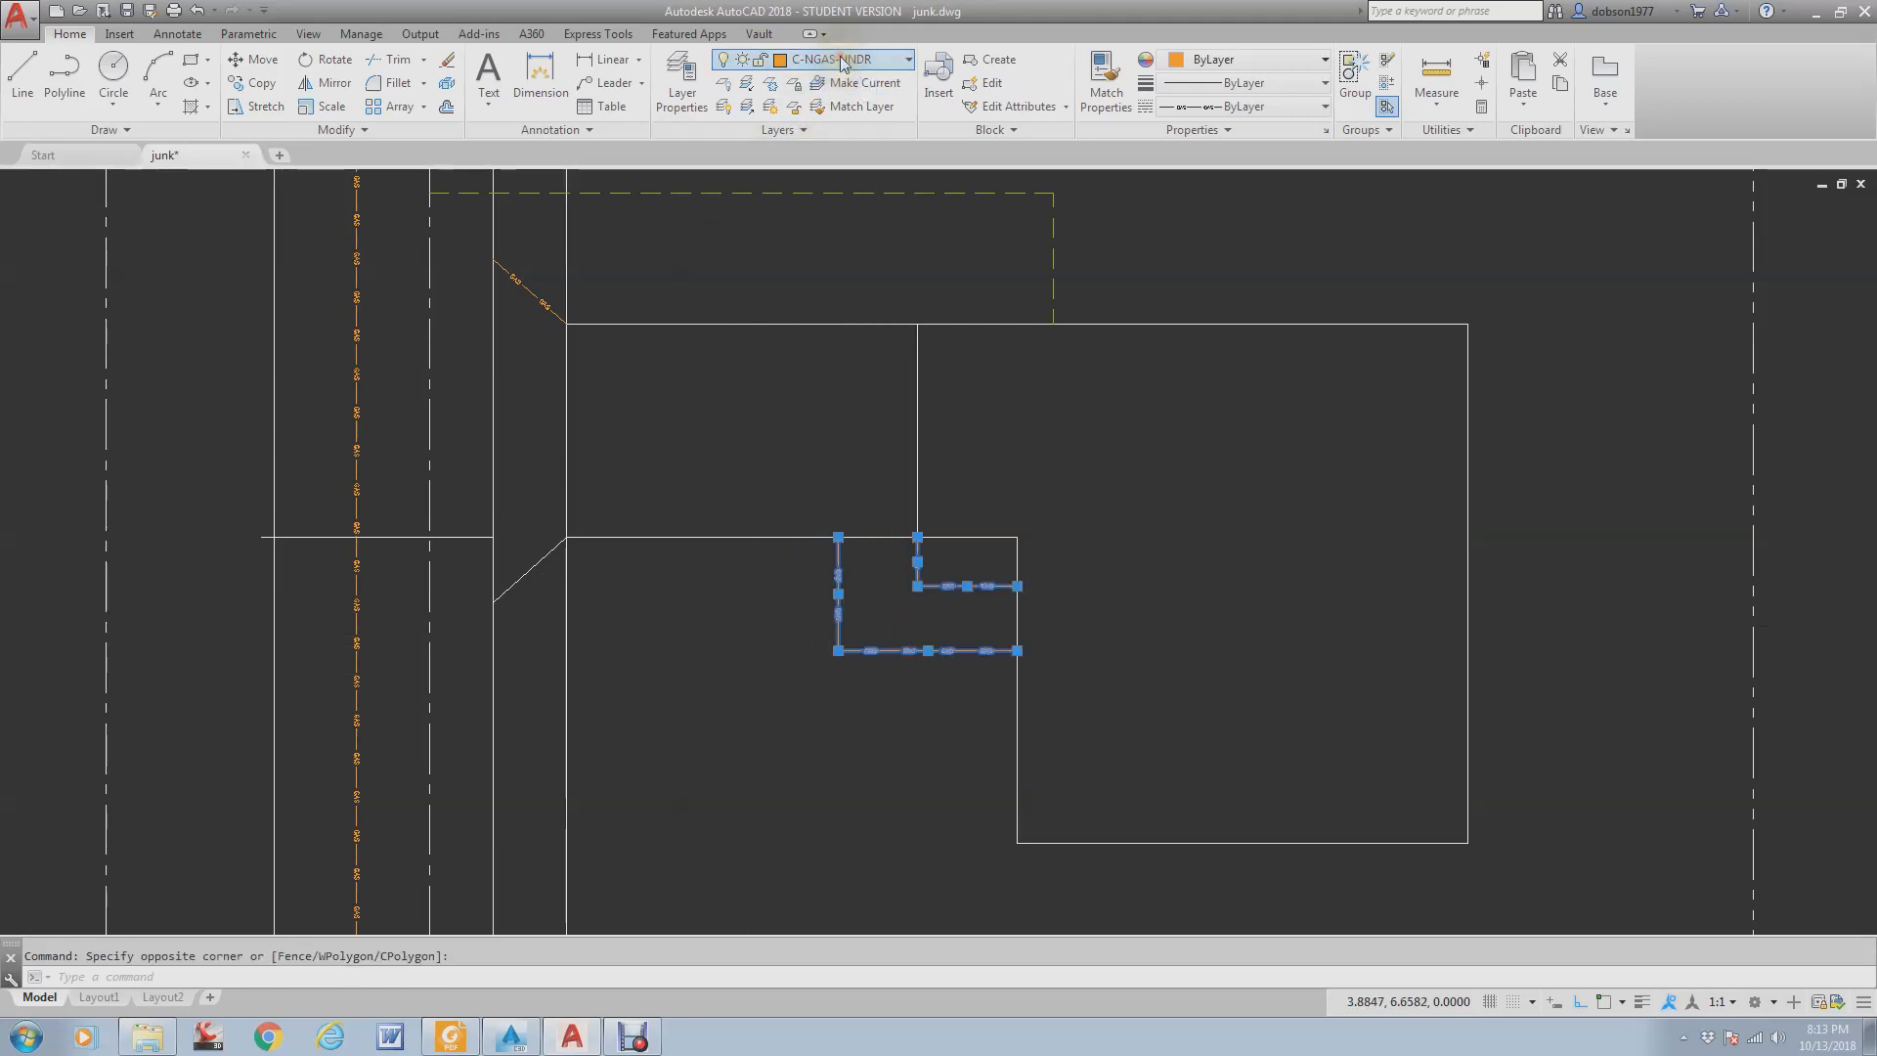
{"action": "key", "text": "Delete"}
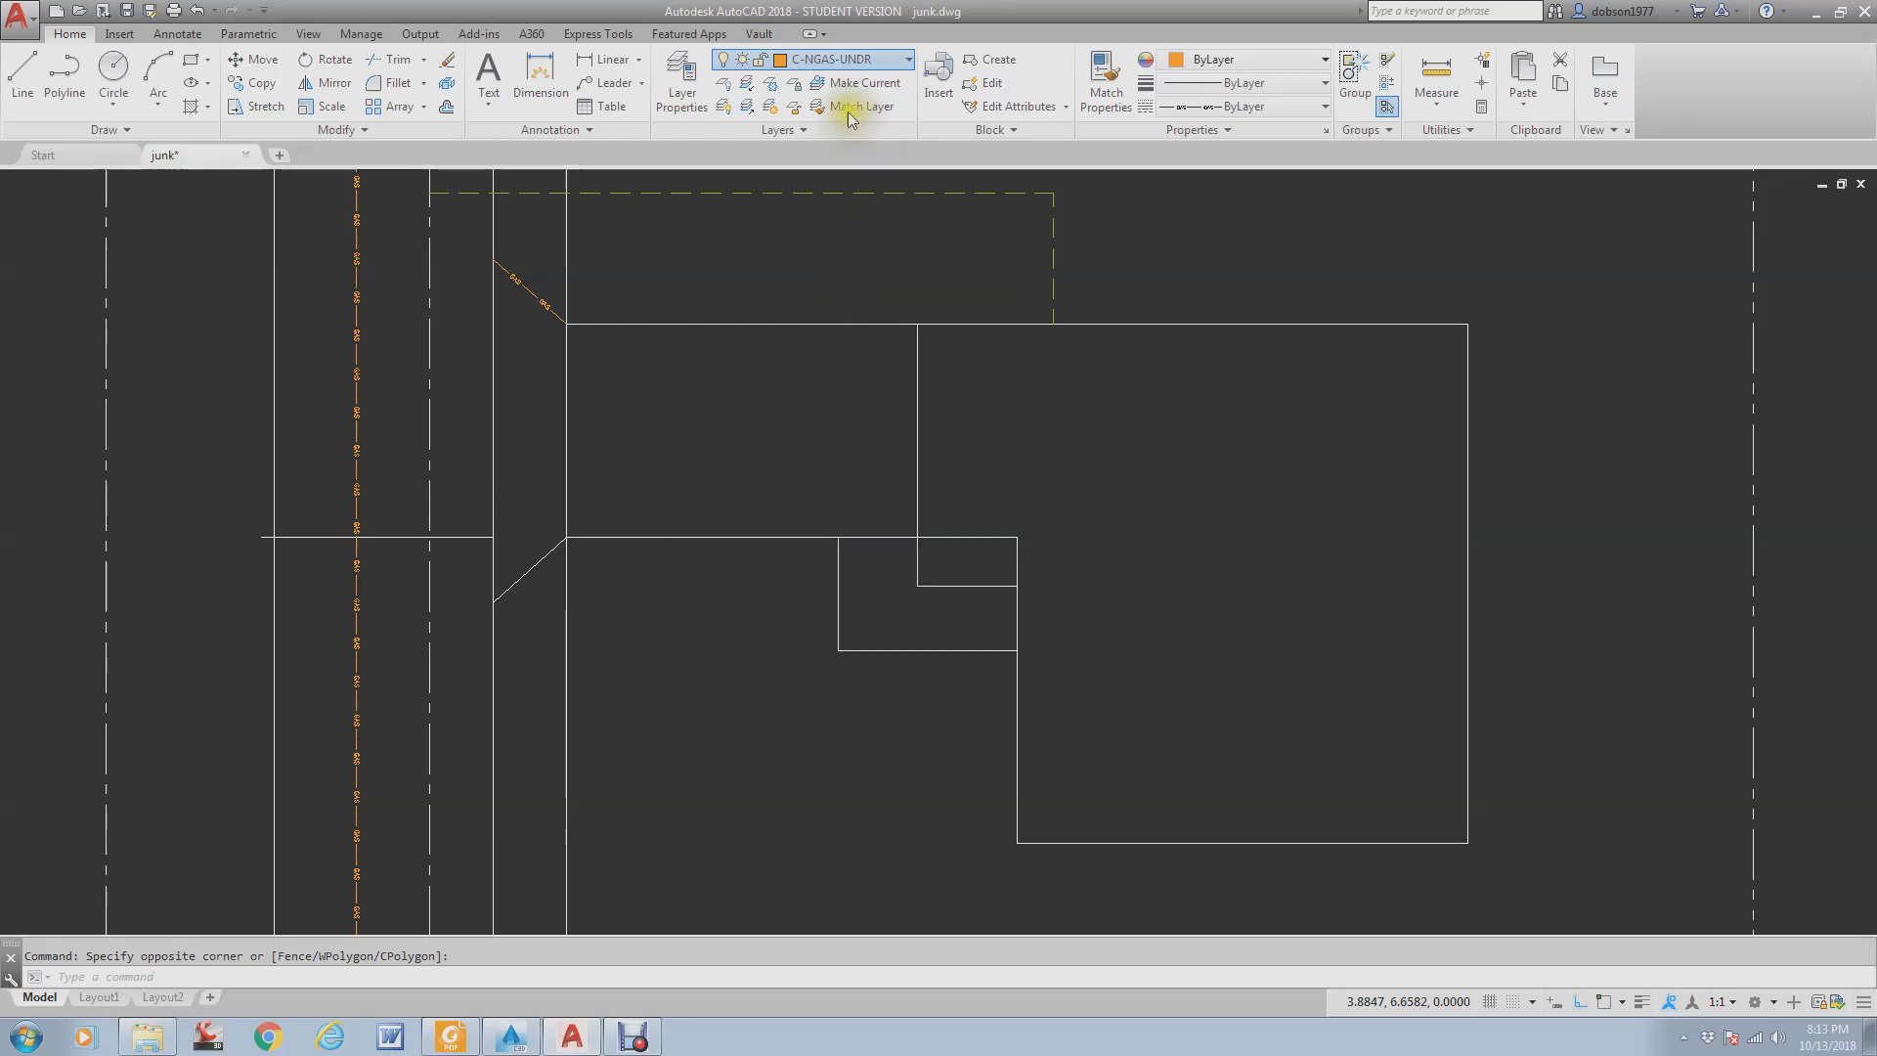
{"action": "left_click", "coordinate": [846, 298]}
{"action": "scroll", "coordinate": [819, 420], "scroll_direction": "down", "scroll_amount": 2}
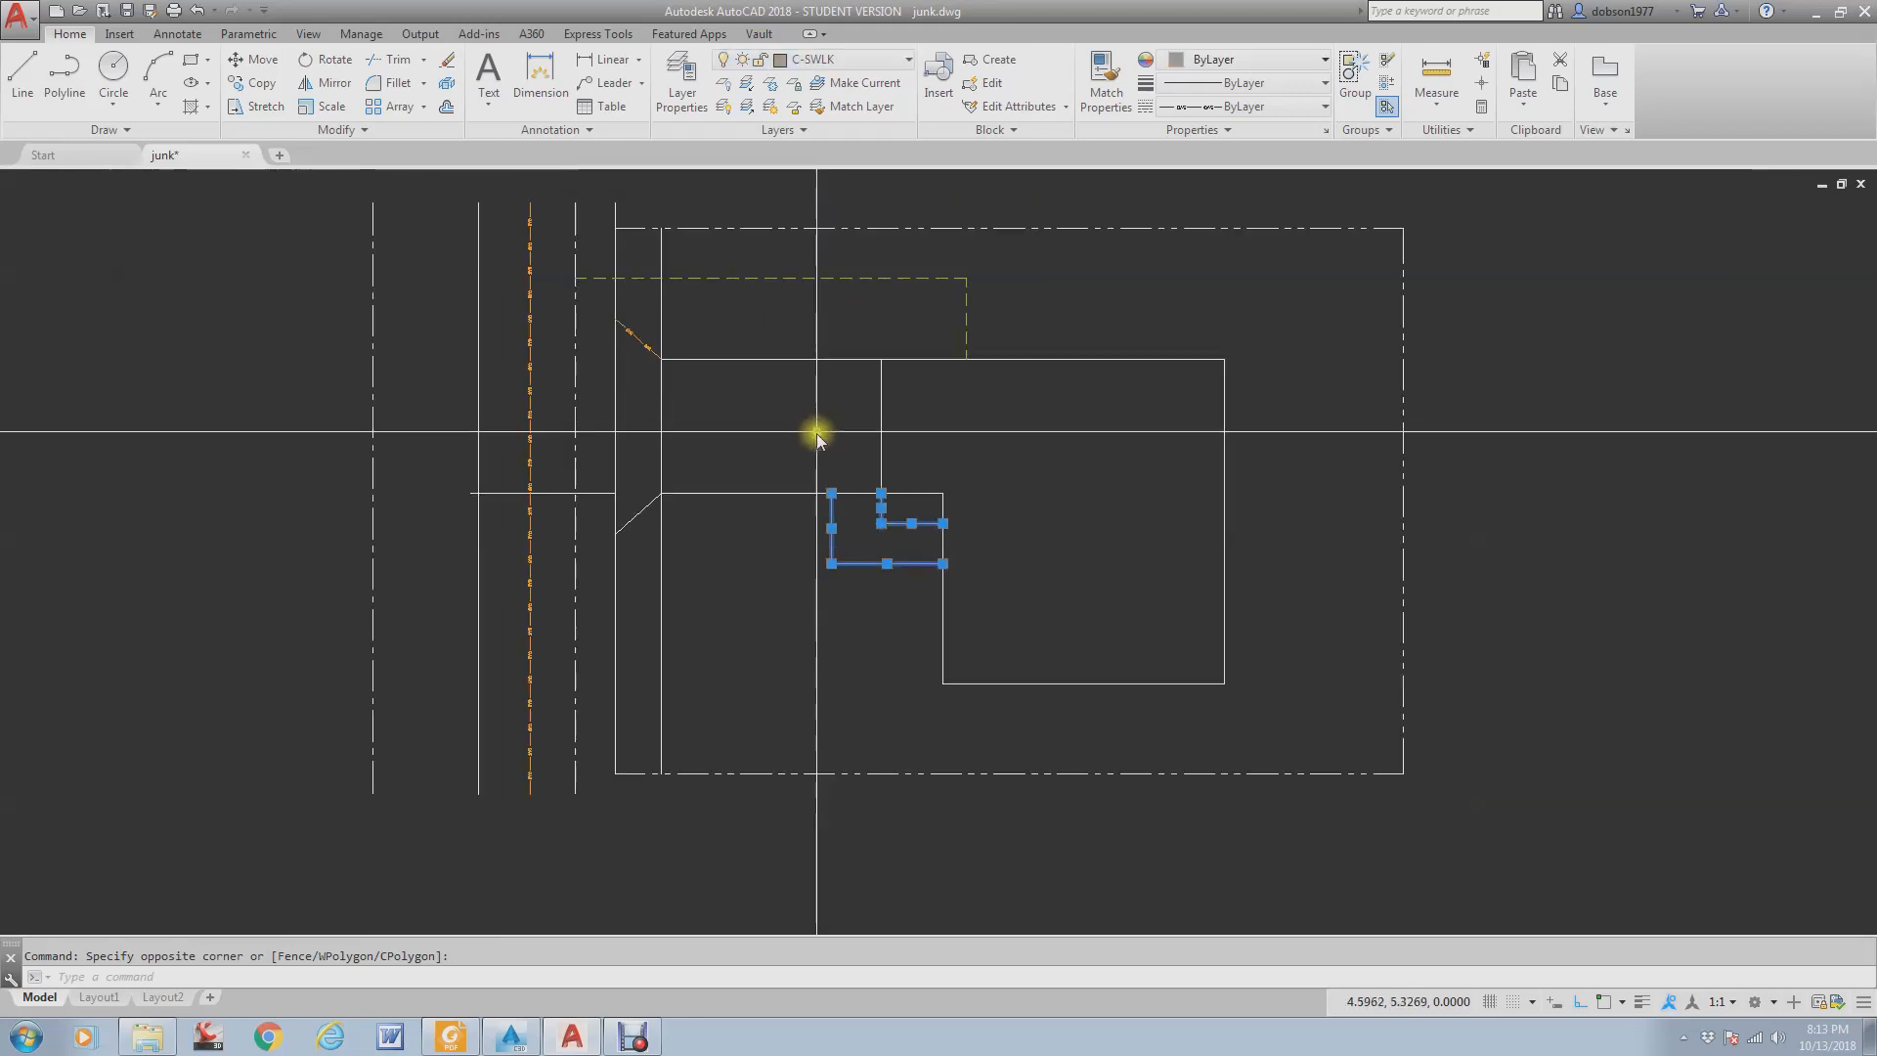
{"action": "key", "text": "Escape"}
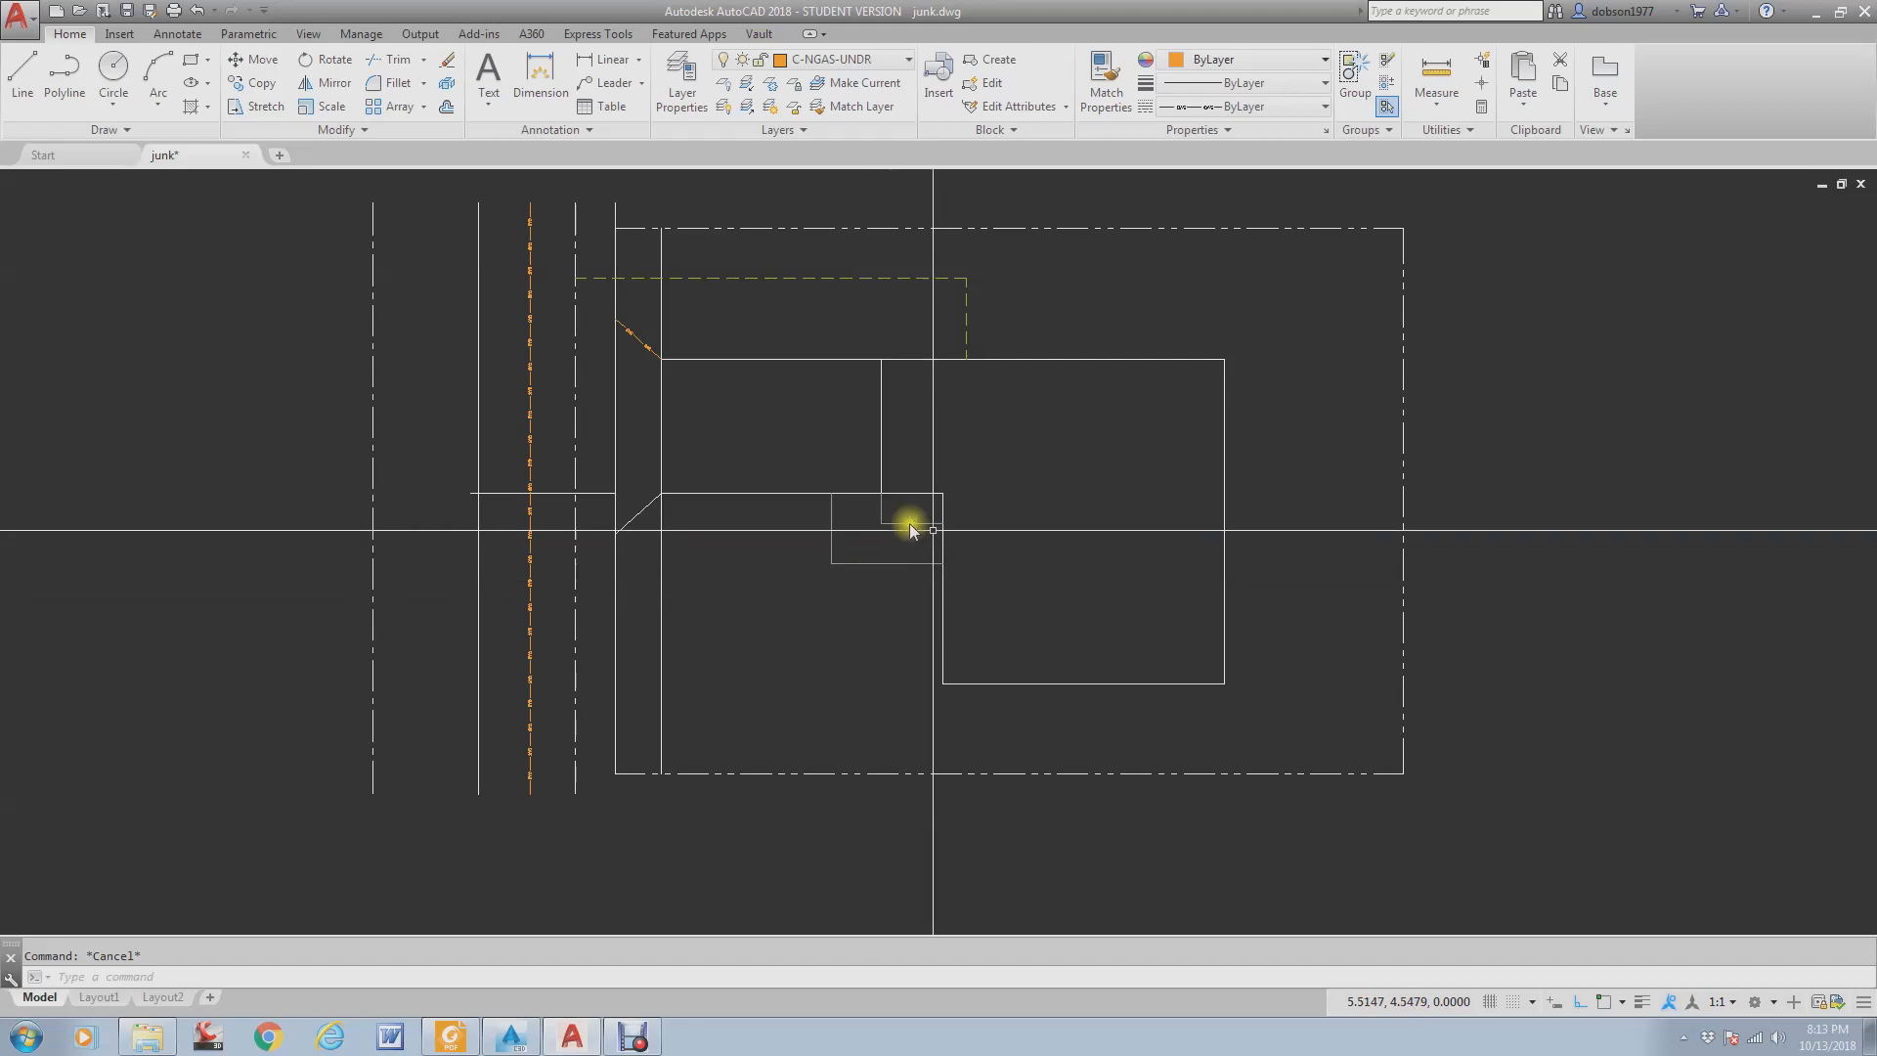
- Change the C-PROP layer's color to green in the Layer Properties Manager, and close the manager
{"action": "middle_click_drag", "start_coordinate": [1161, 244], "coordinate": [1018, 357]}
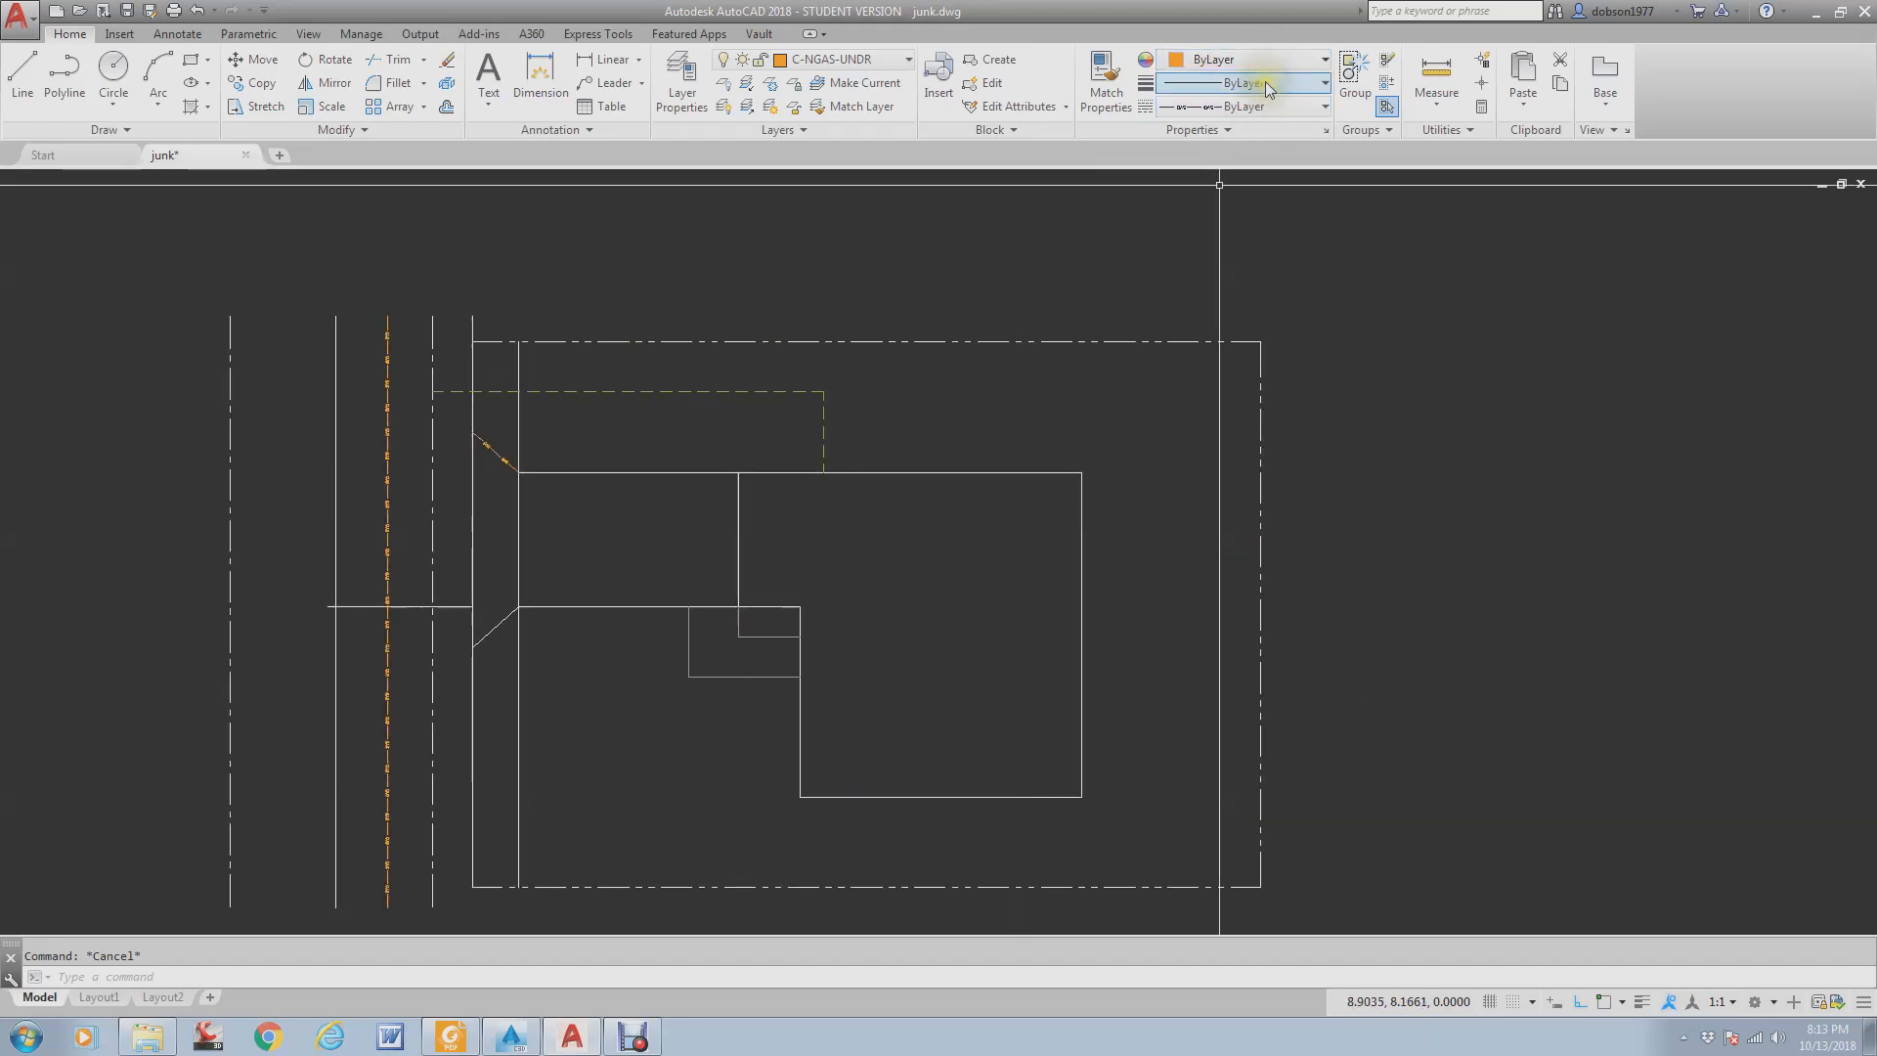
{"action": "scroll", "coordinate": [1007, 438], "scroll_direction": "down", "scroll_amount": 2}
{"action": "scroll", "coordinate": [899, 496], "scroll_direction": "up", "scroll_amount": 4}
{"action": "scroll", "coordinate": [988, 351], "scroll_direction": "down", "scroll_amount": 2}
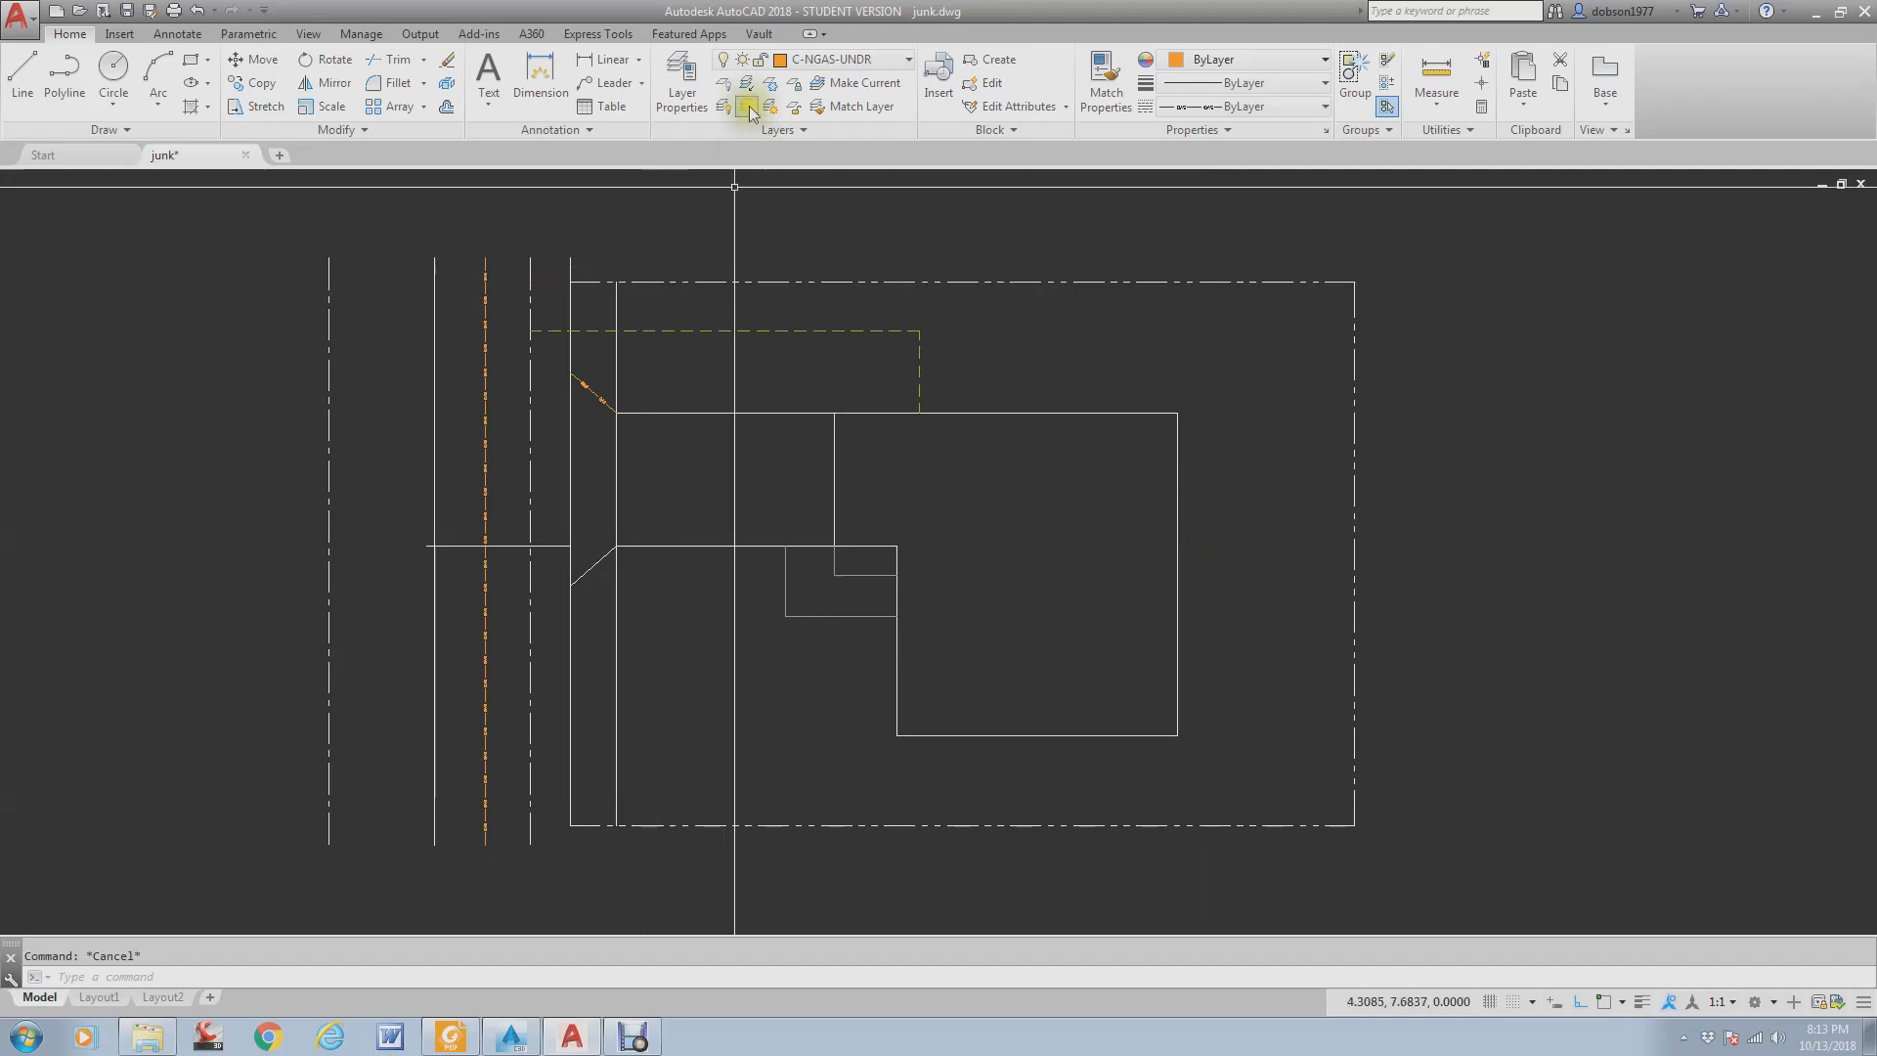
{"action": "left_click", "coordinate": [687, 78]}
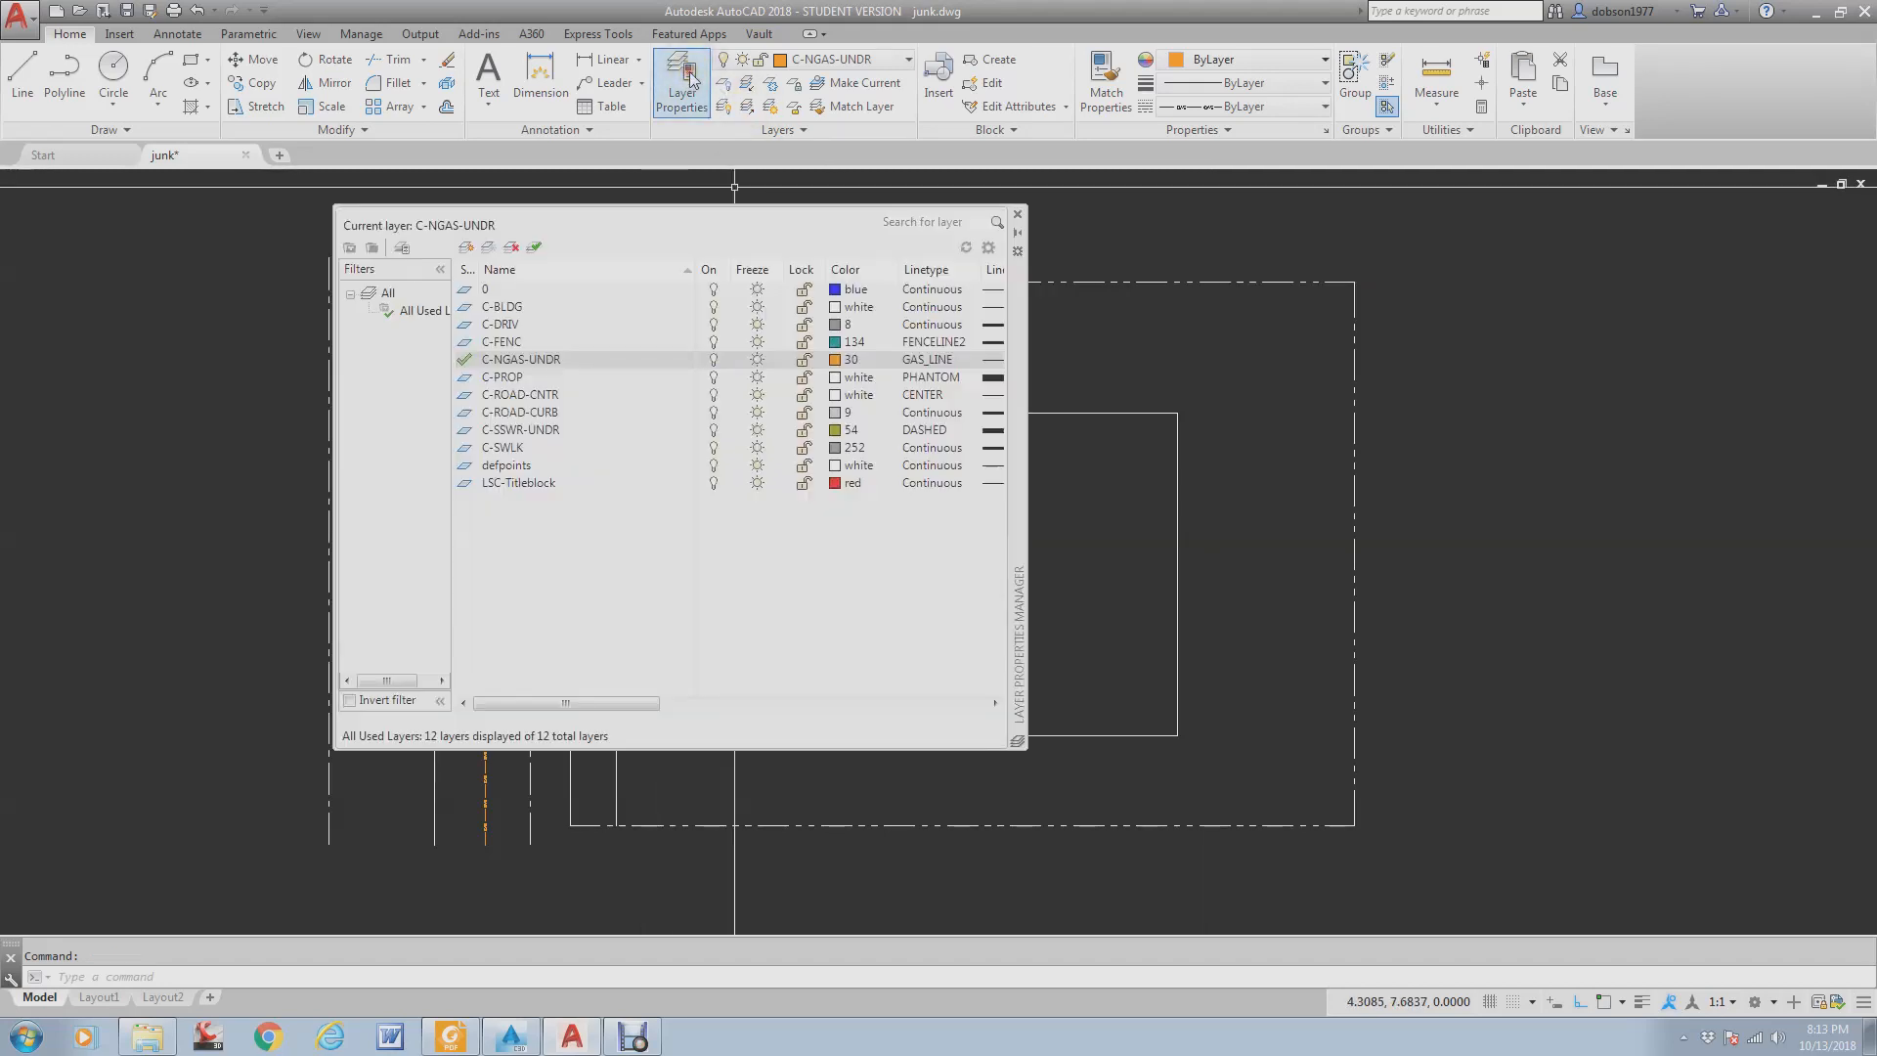
{"action": "left_click", "coordinate": [527, 378]}
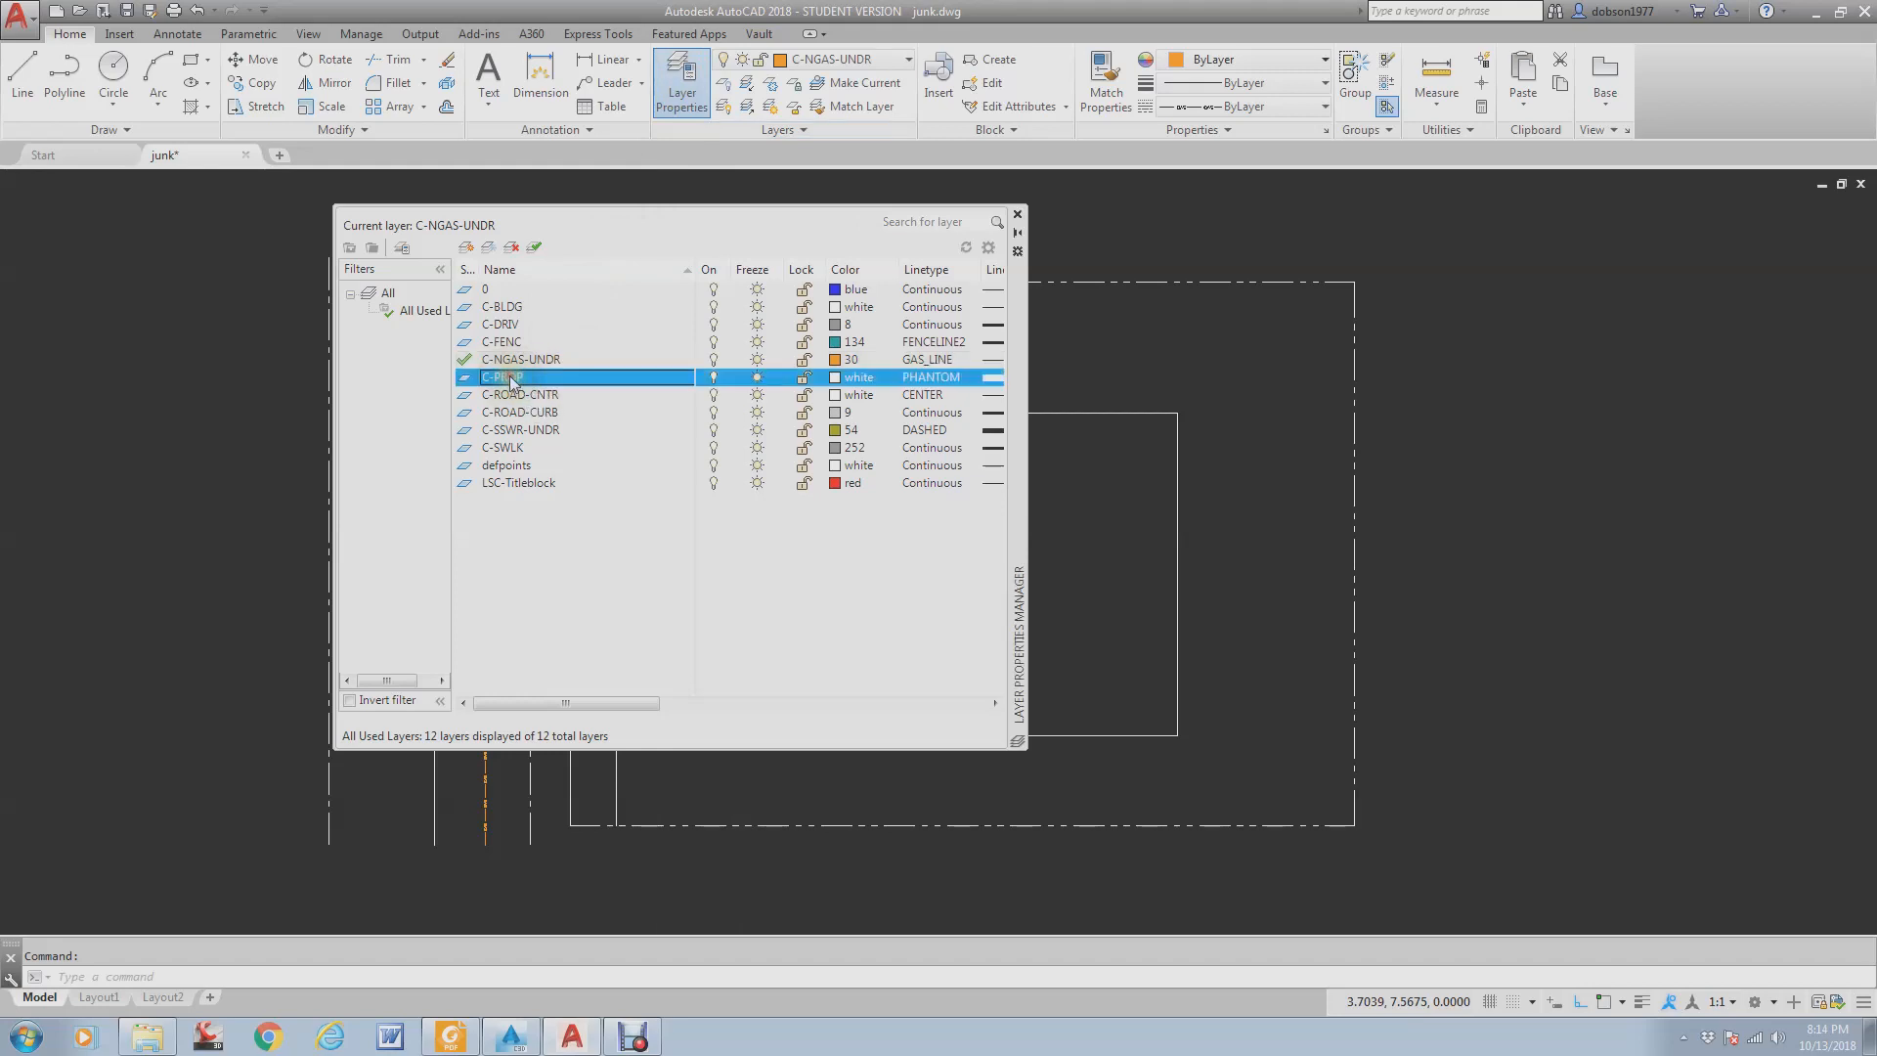
{"action": "left_click", "coordinate": [843, 379]}
{"action": "left_click", "coordinate": [821, 560]}
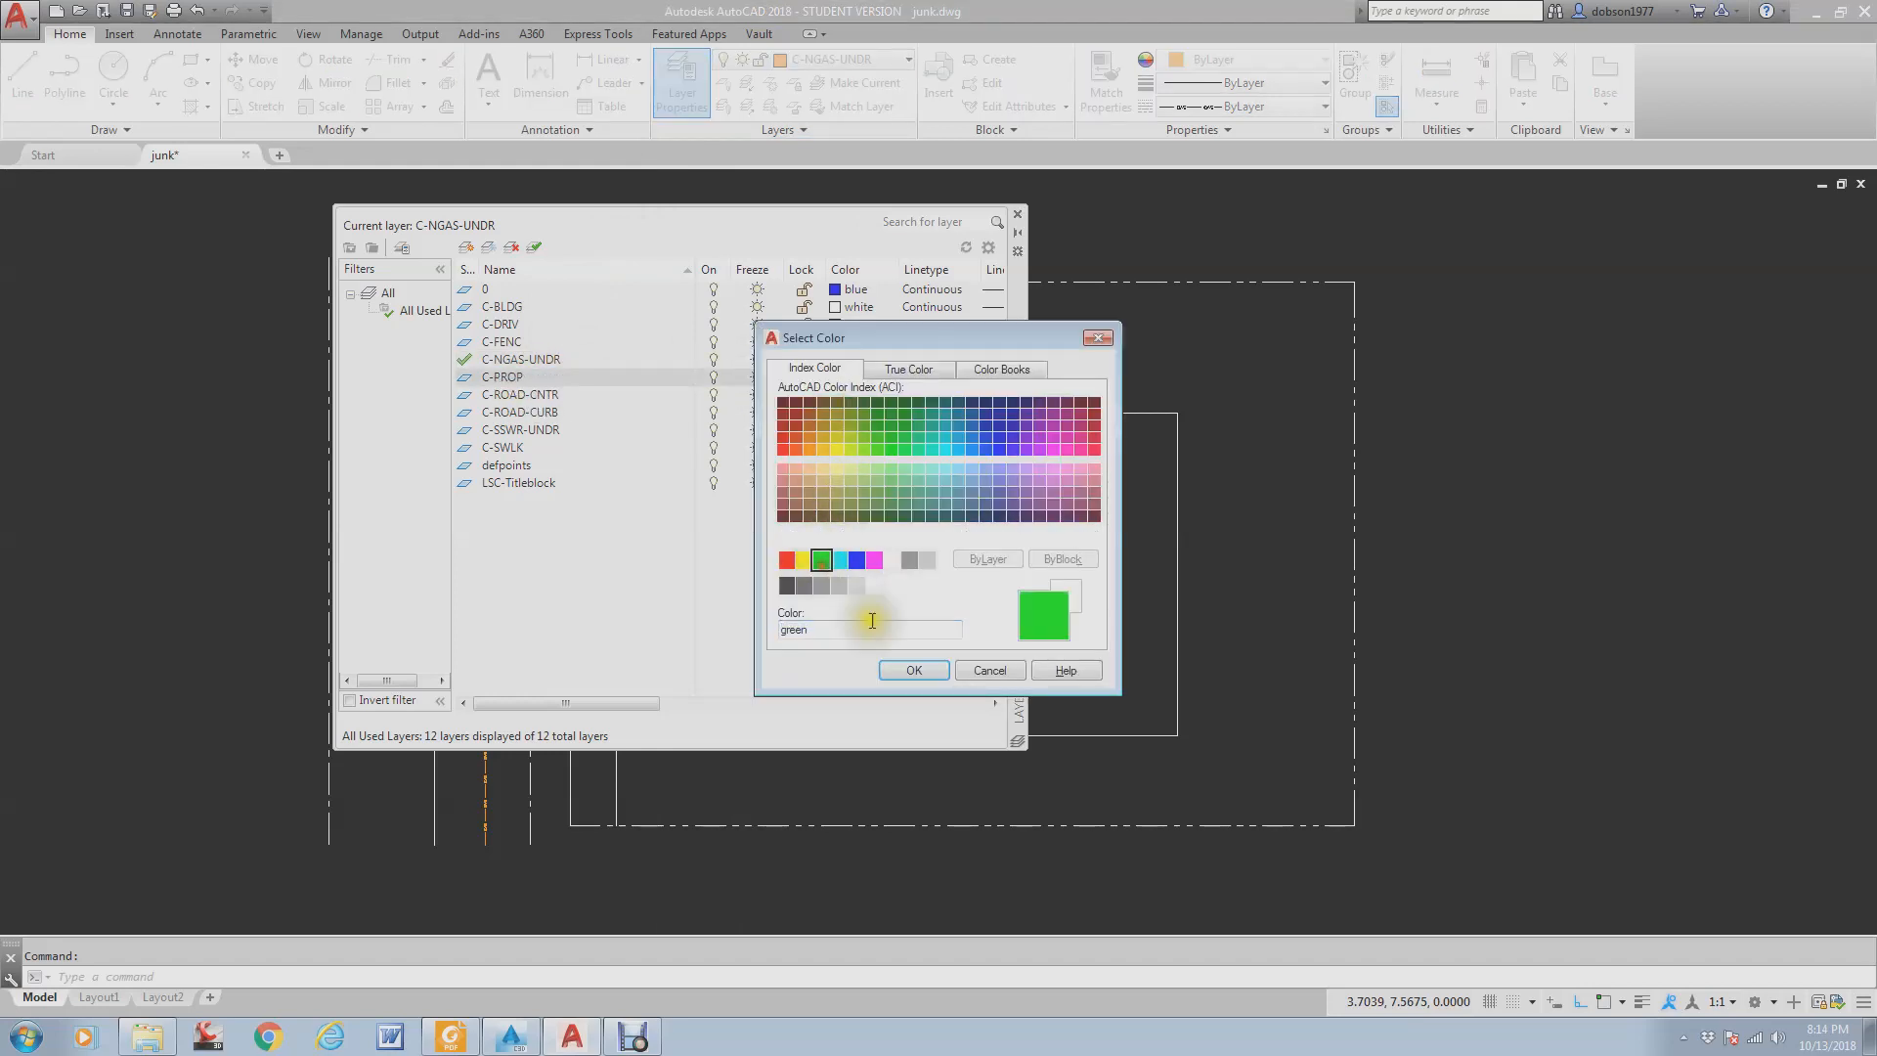
{"action": "left_click", "coordinate": [915, 670]}
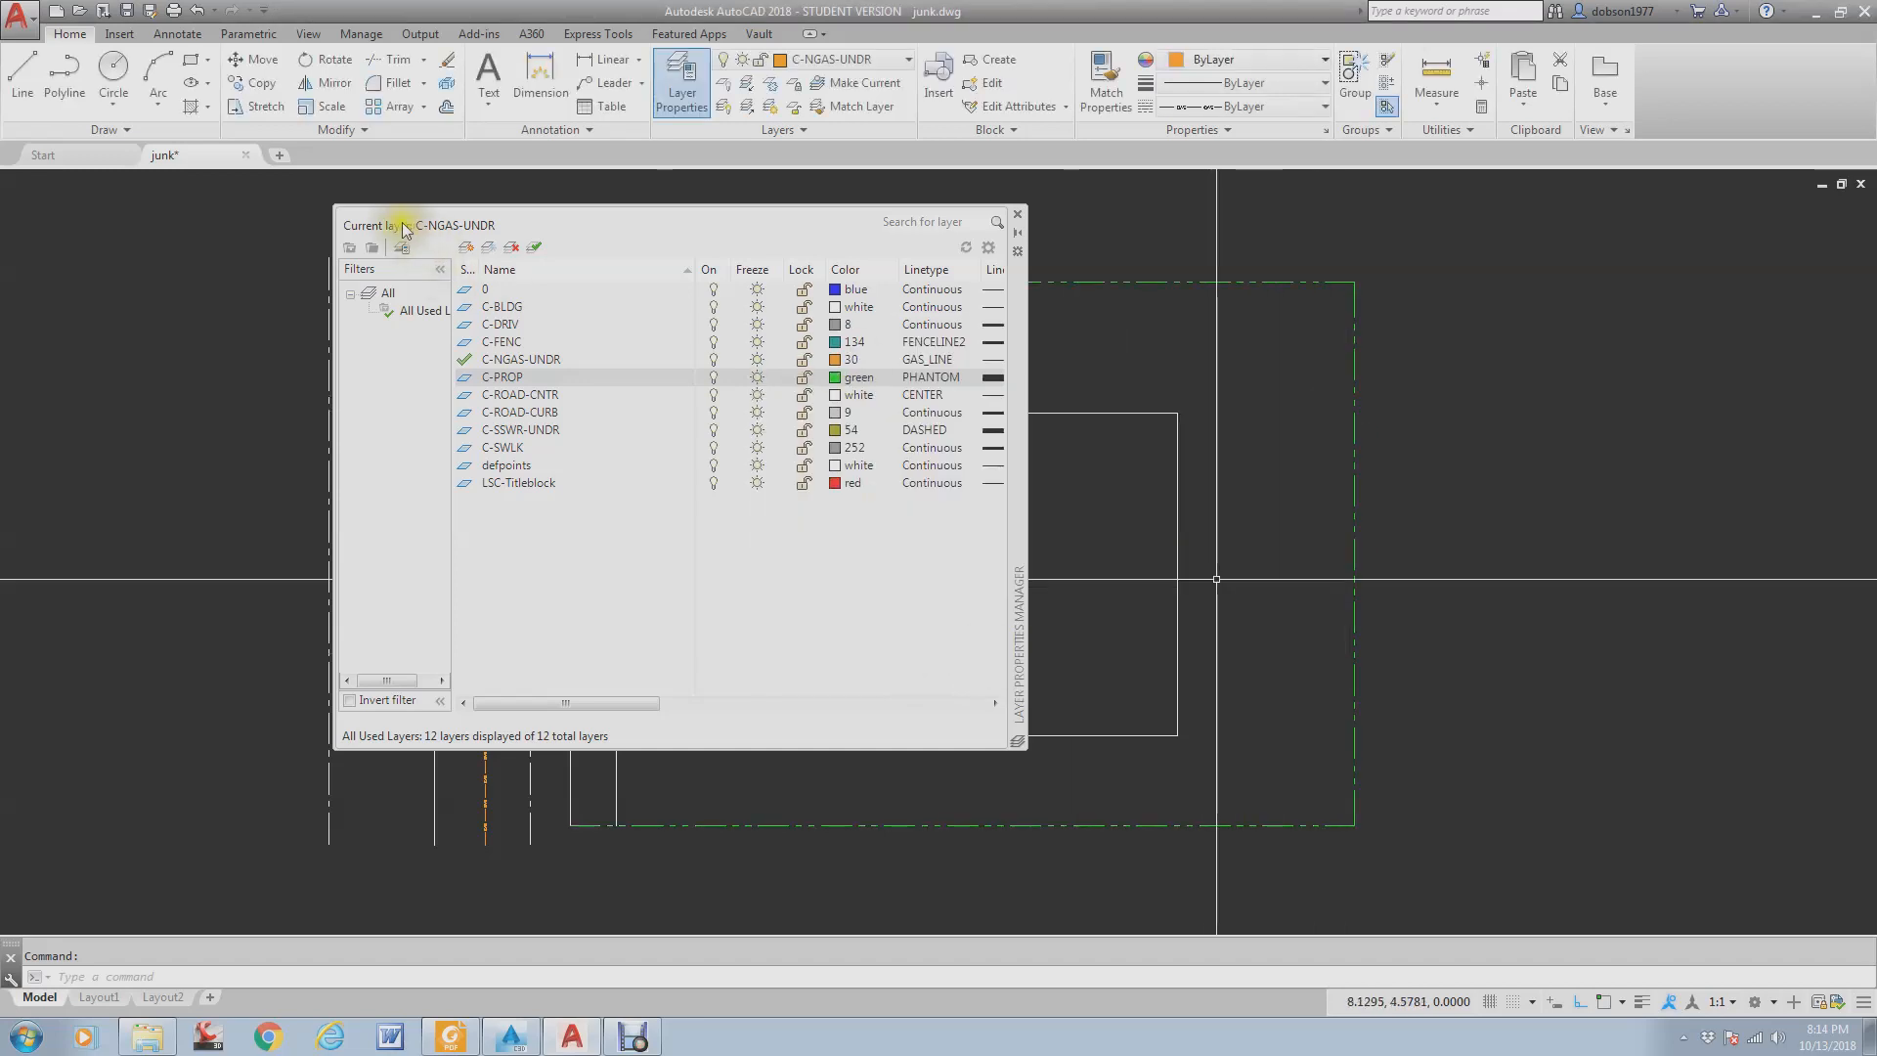
{"action": "left_click", "coordinate": [1018, 215]}
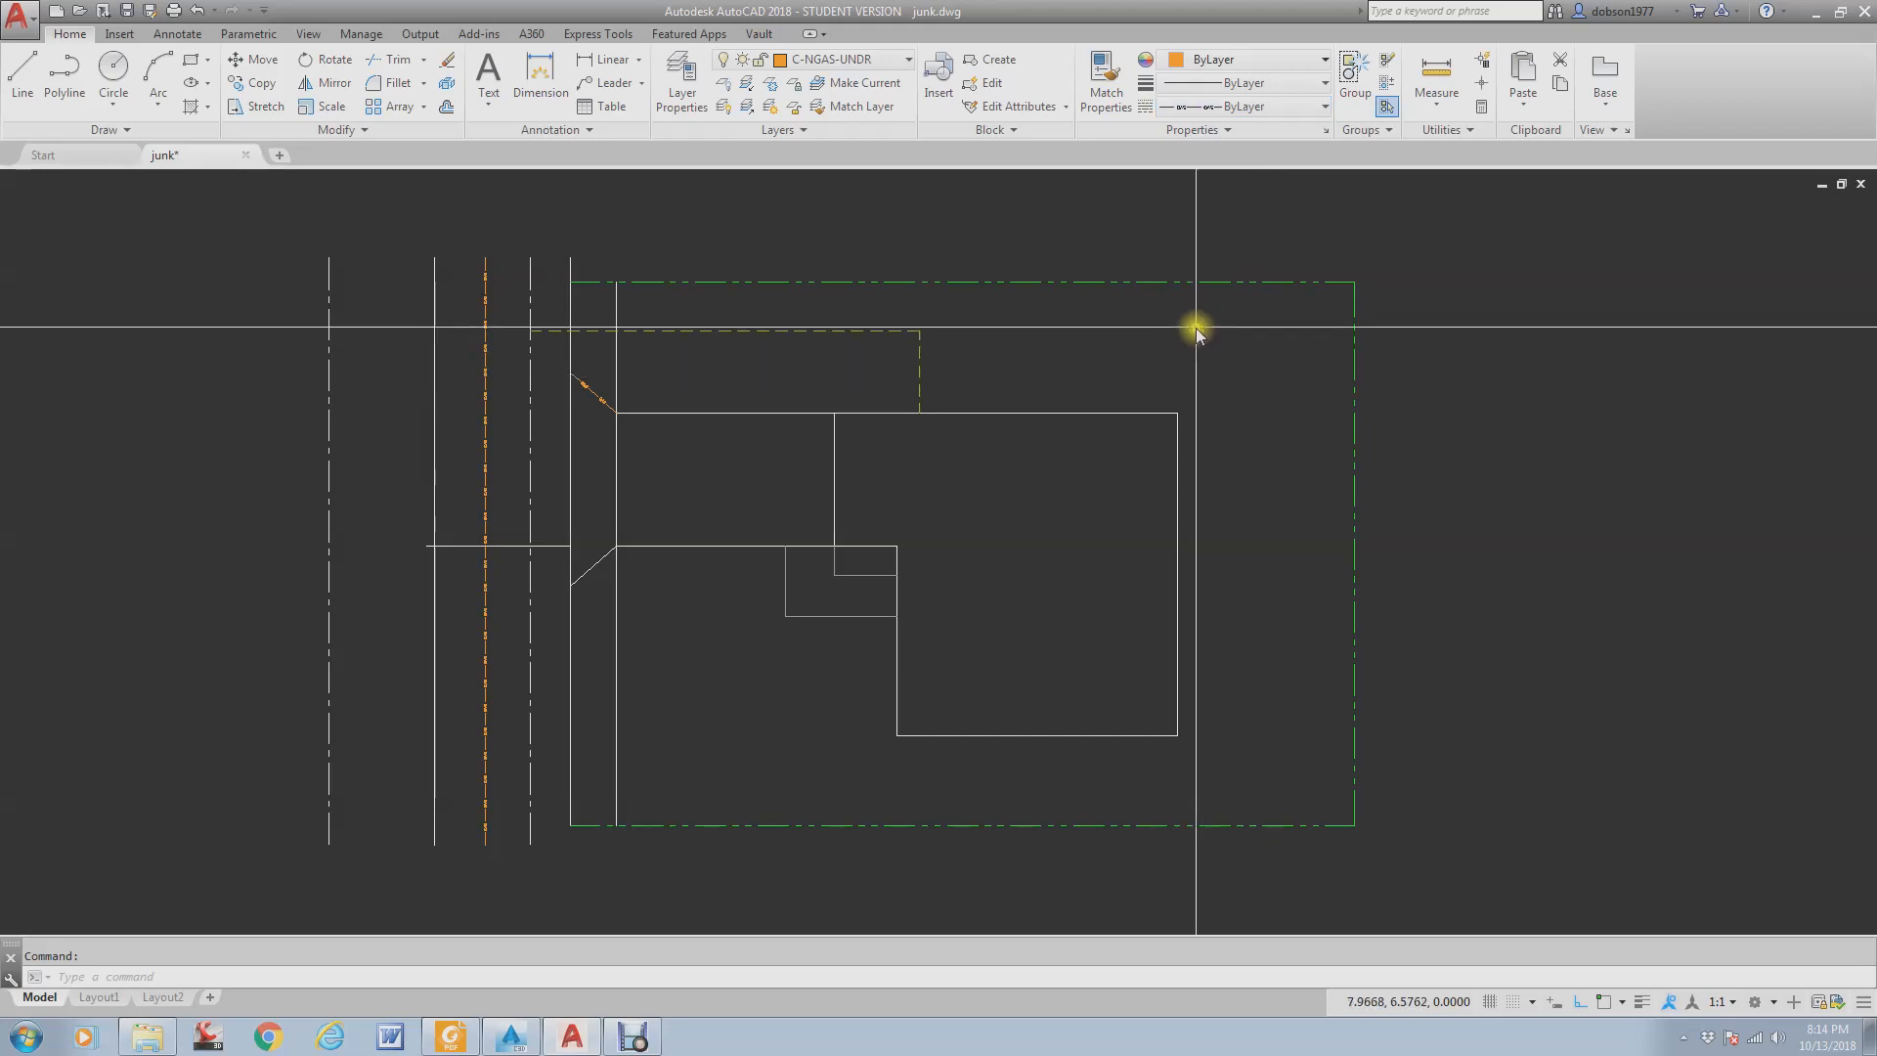
{"action": "key", "text": "Escape"}
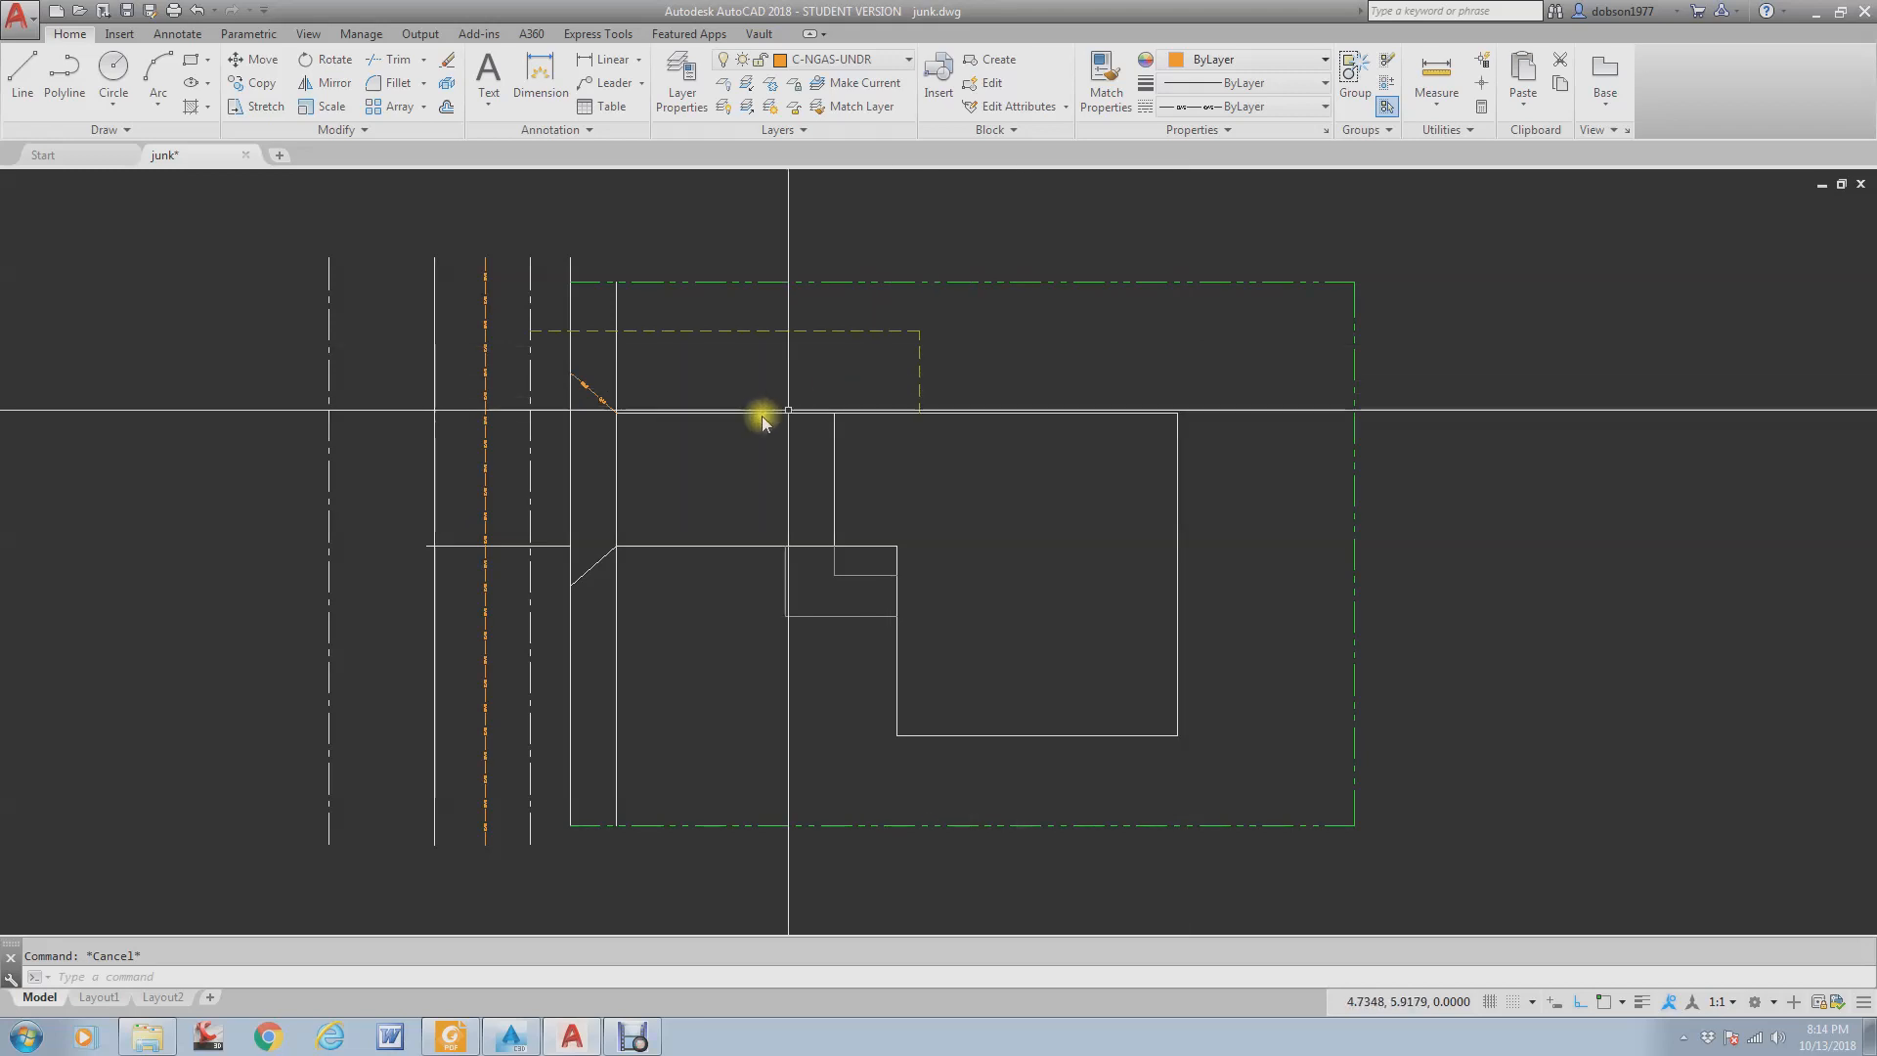
- Move the driveway's angled entry lines and both horizontal edges onto the C-DRIV layer, then clear the selection
{"action": "left_click", "coordinate": [603, 399]}
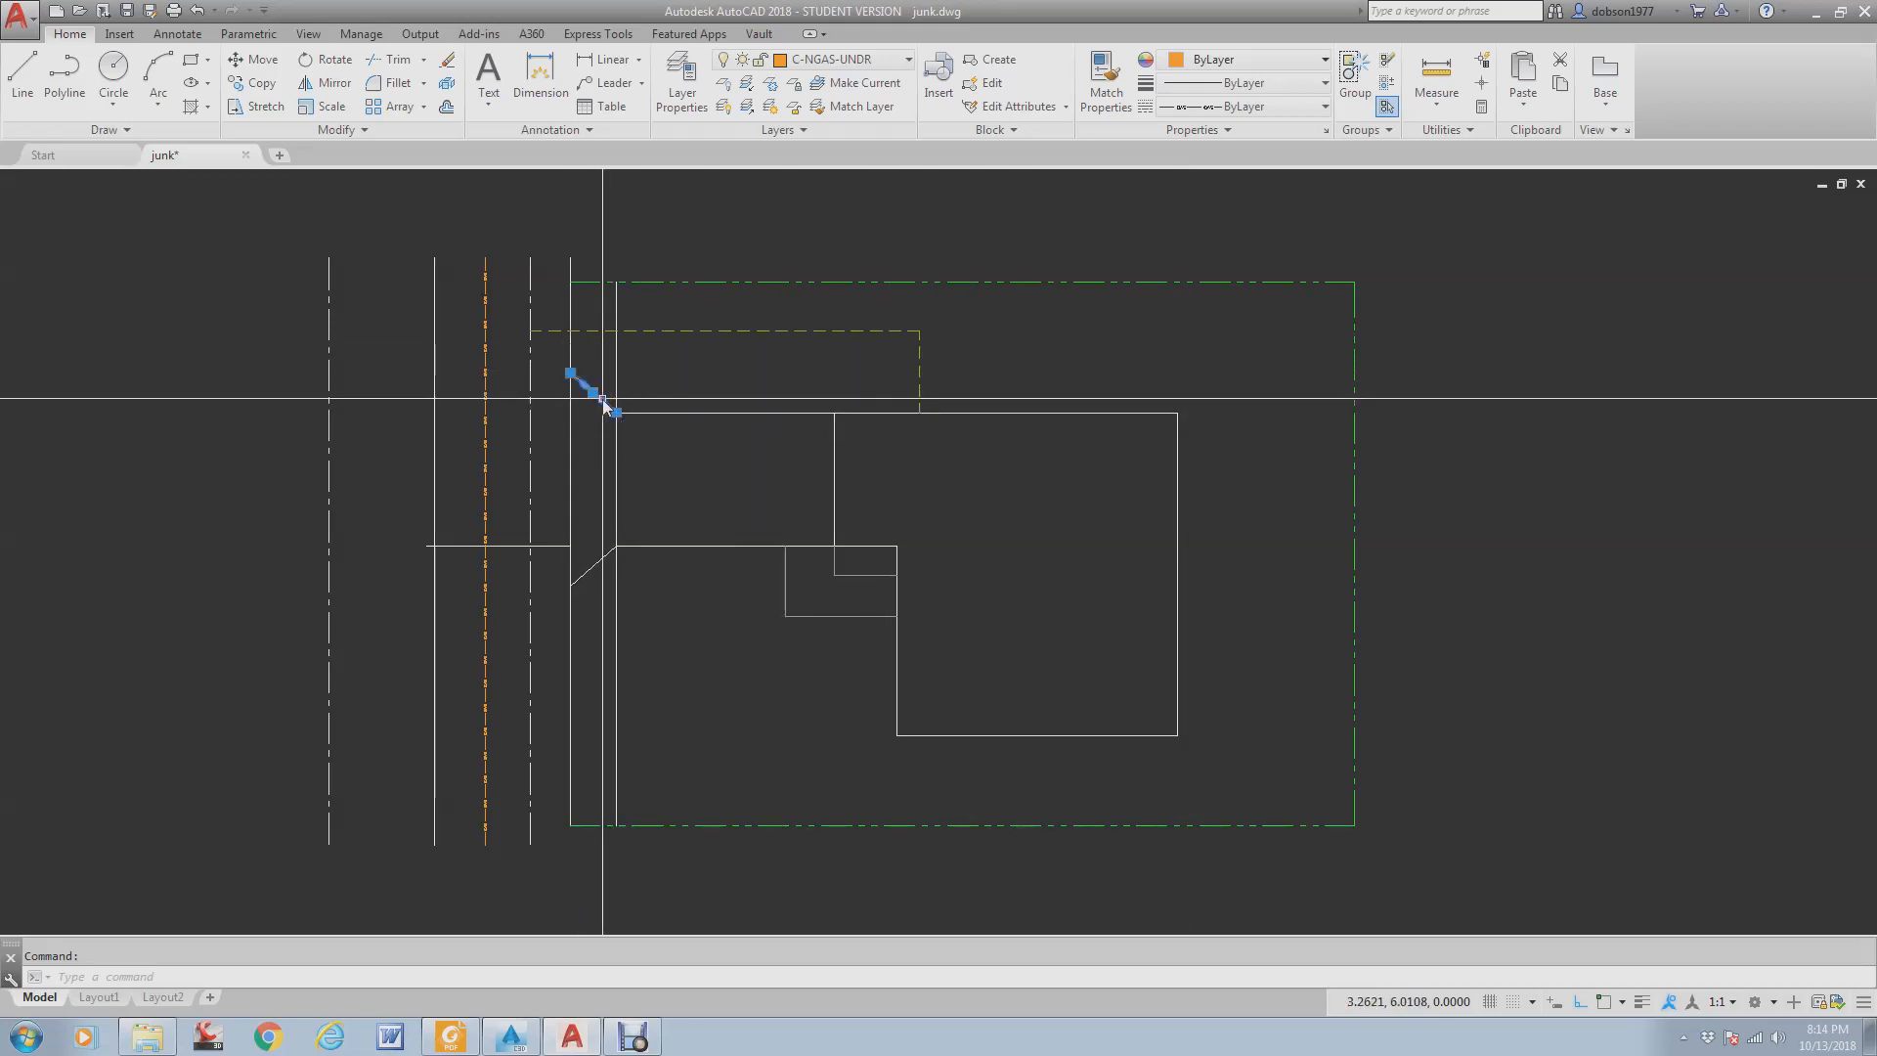
{"action": "left_click", "coordinate": [596, 567]}
{"action": "left_click", "coordinate": [733, 413]}
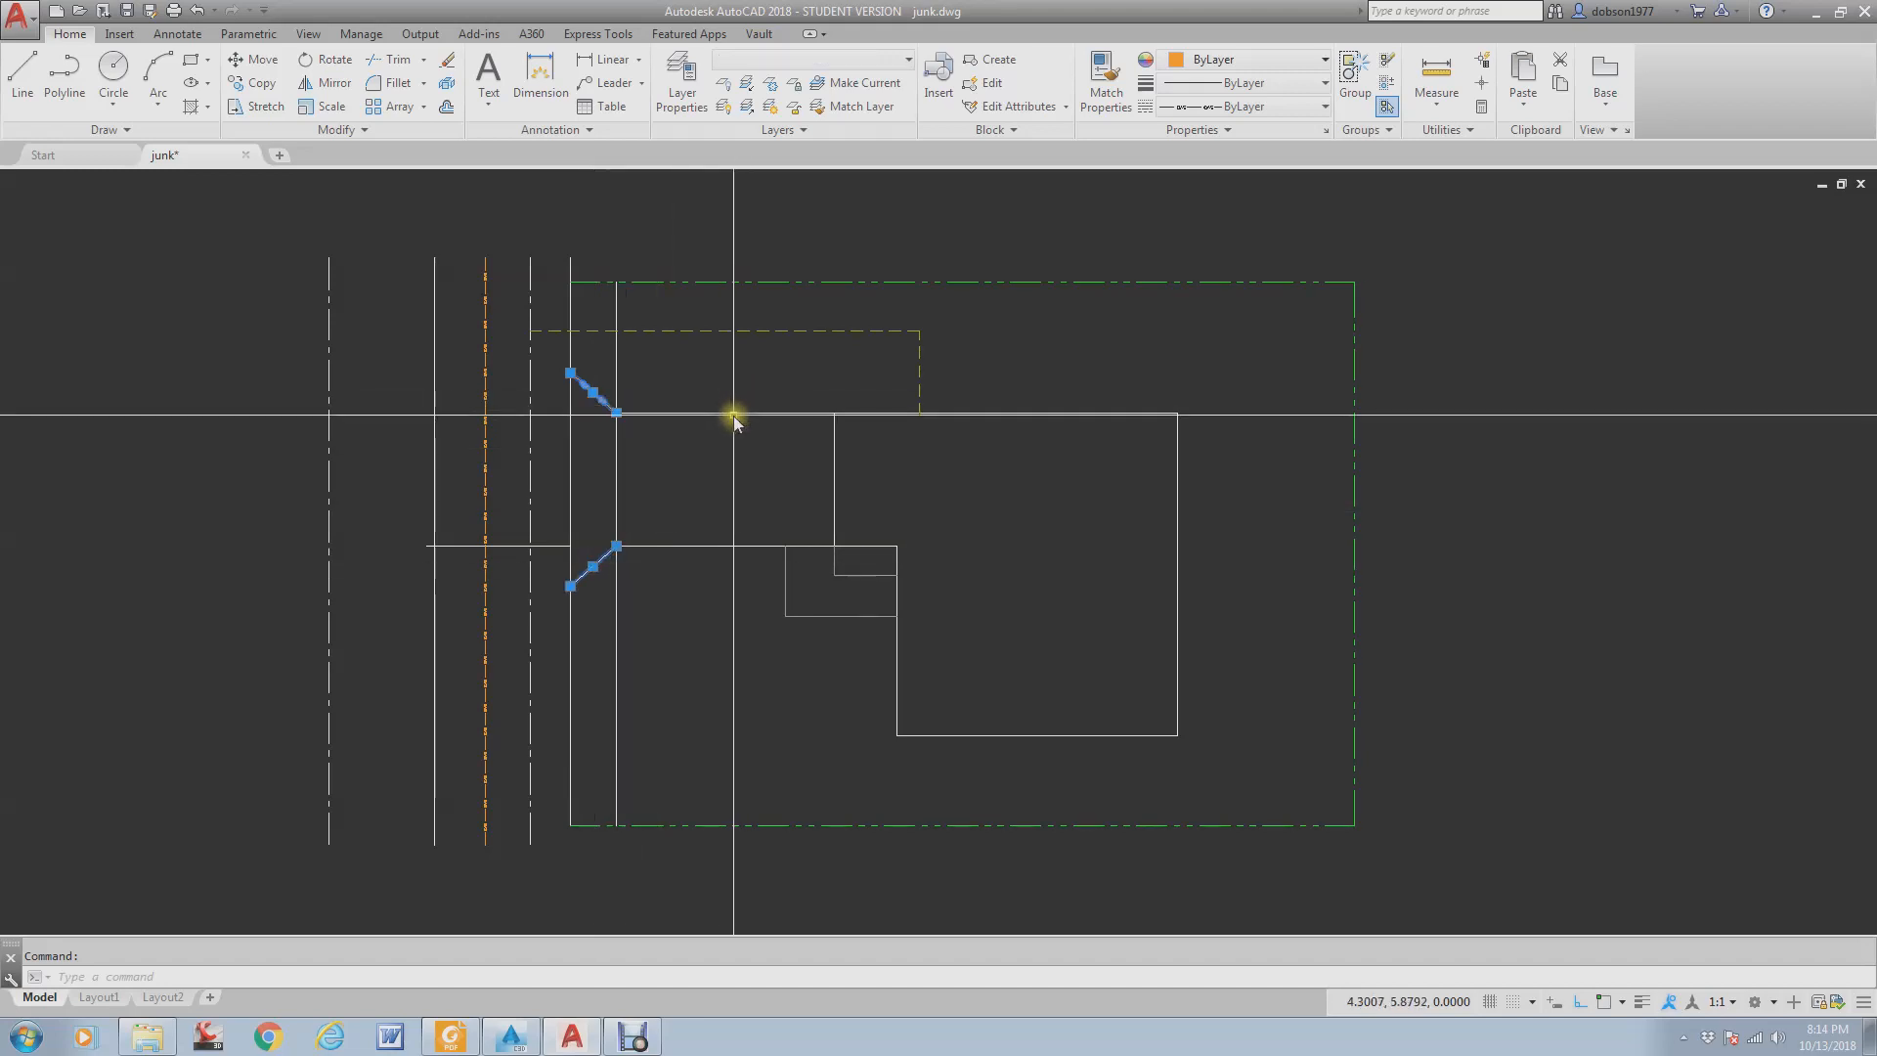
{"action": "left_click", "coordinate": [714, 565]}
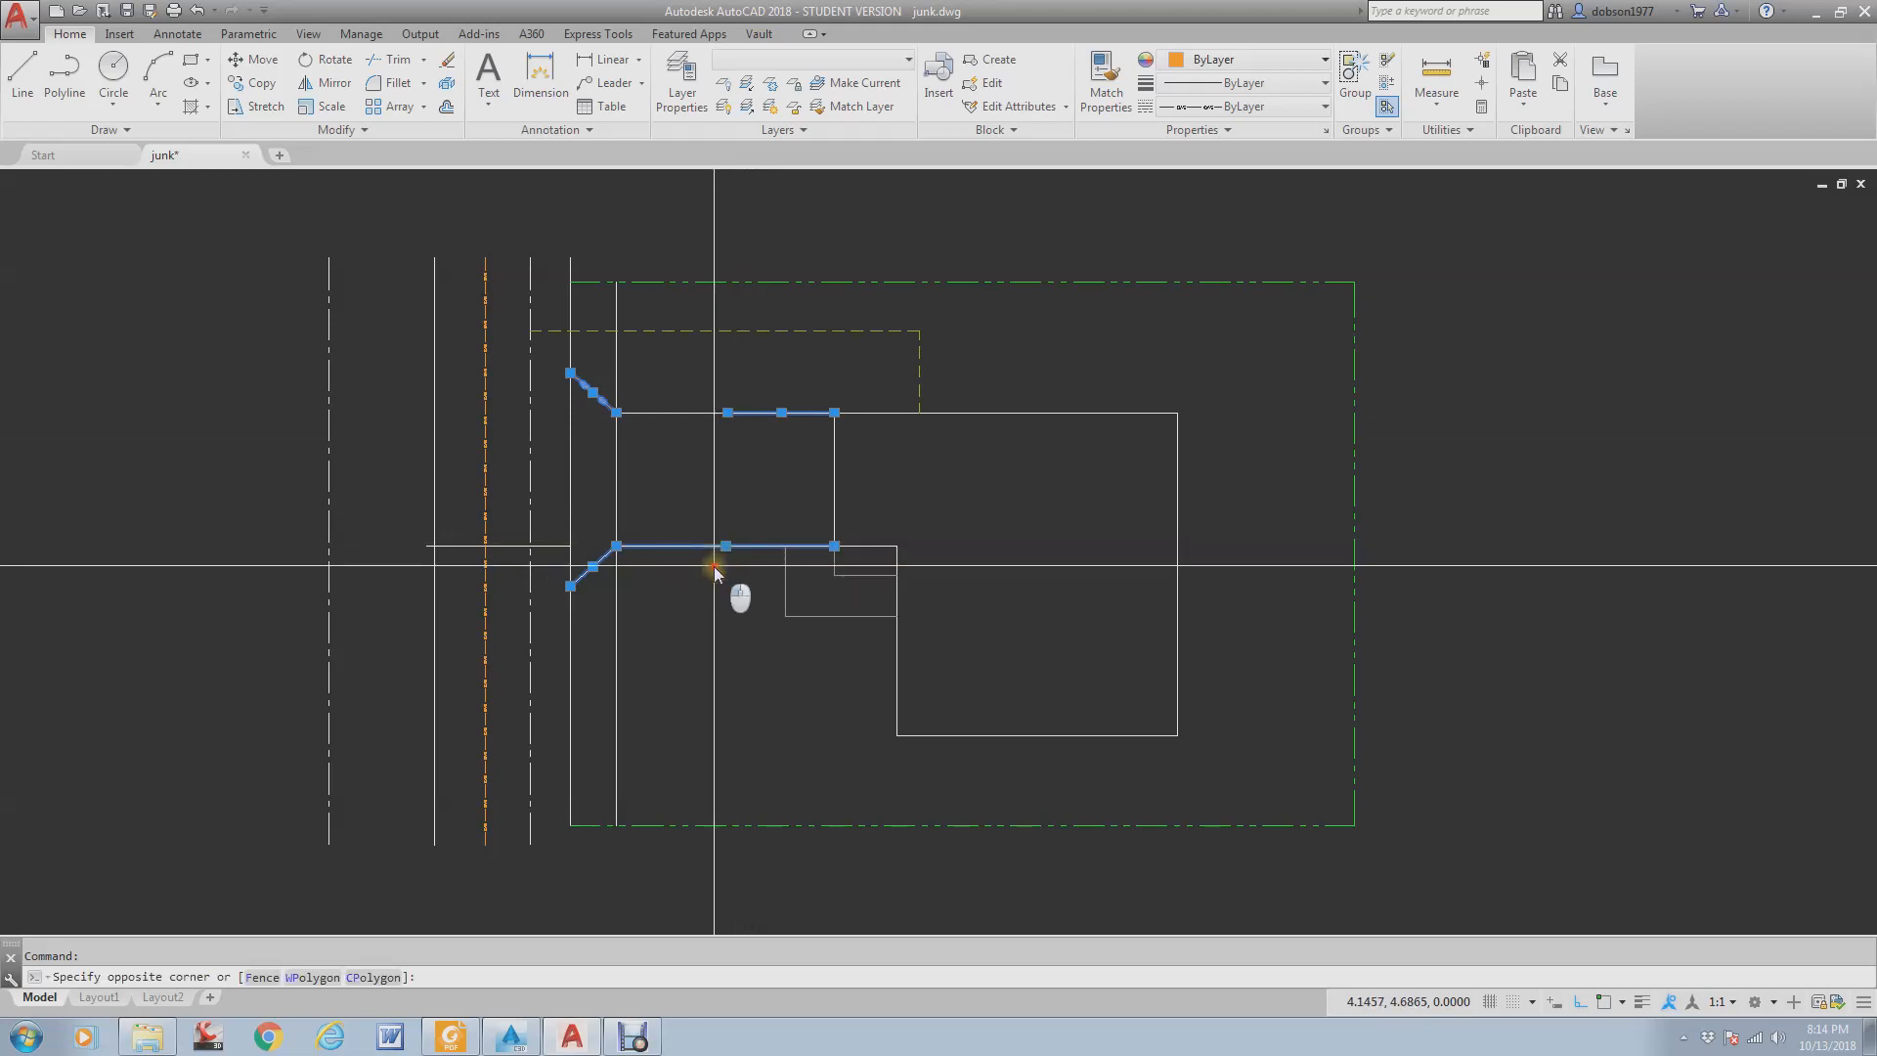
{"action": "left_click", "coordinate": [700, 415]}
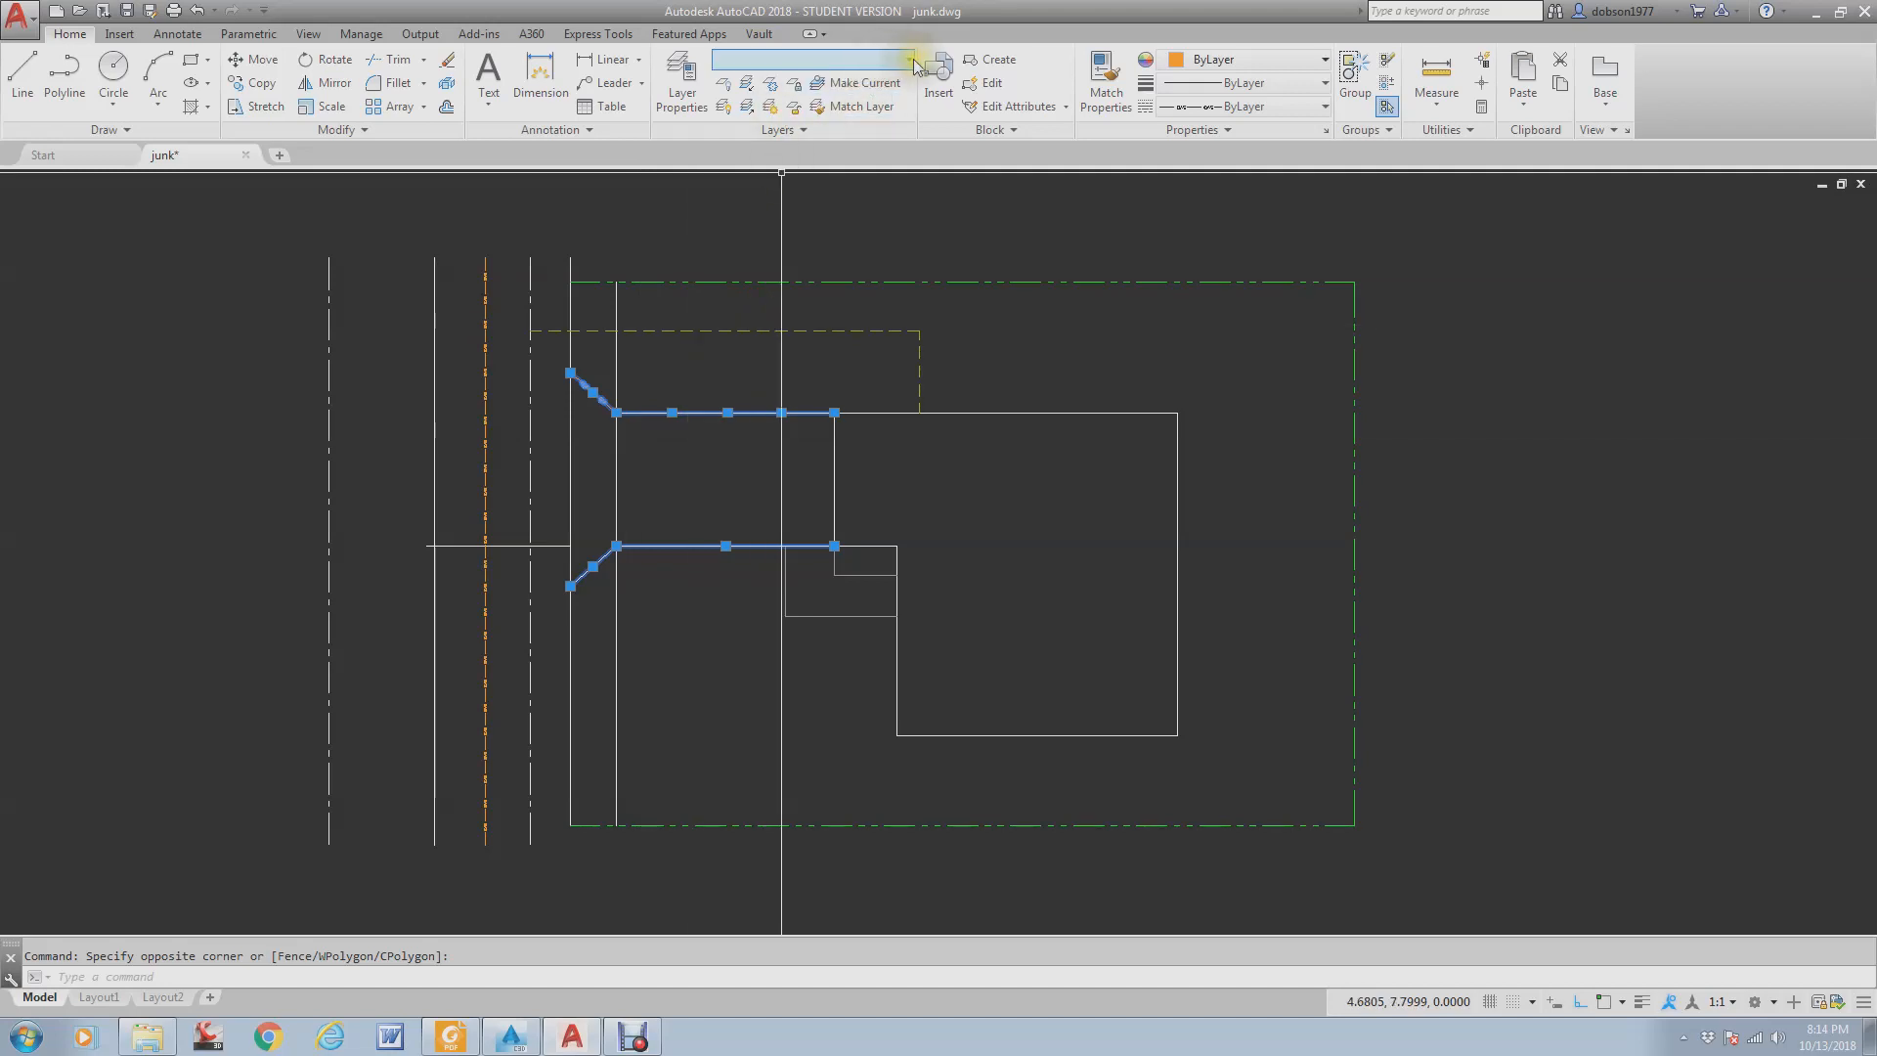
{"action": "key", "text": "Escape"}
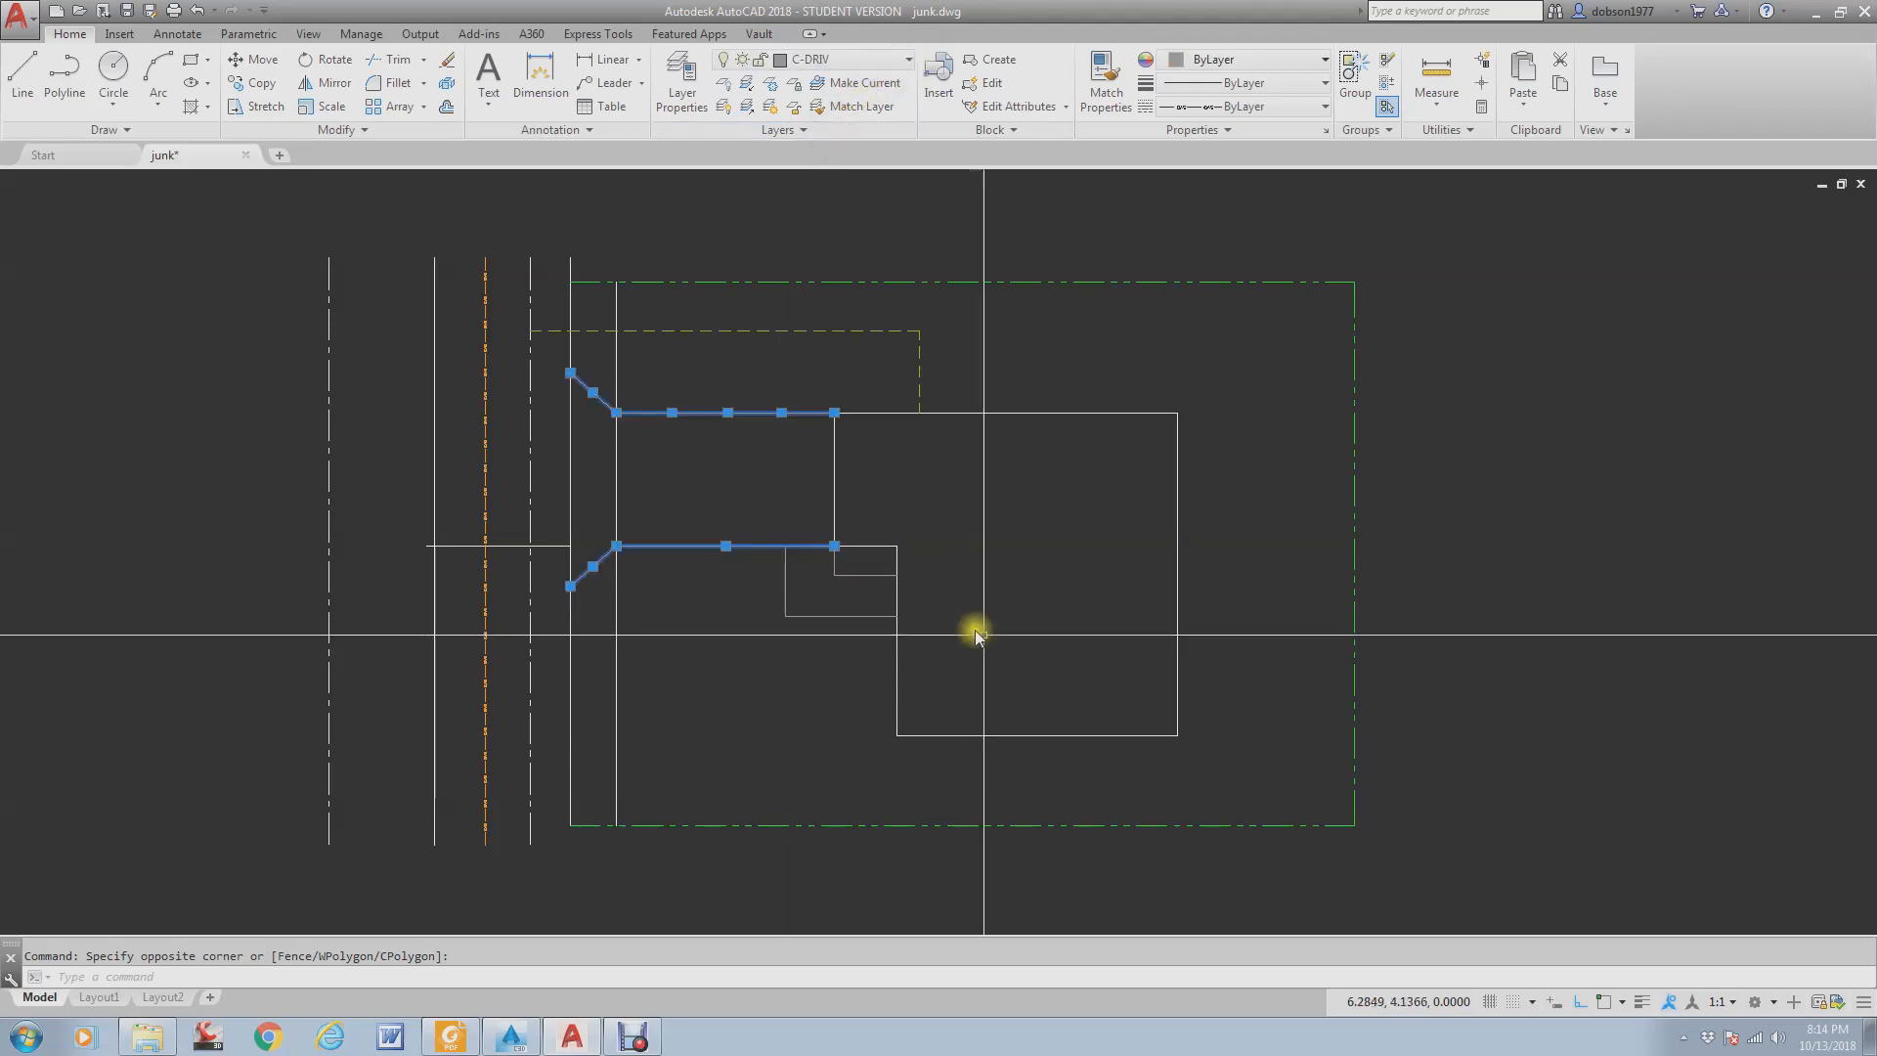
{"action": "key", "text": "Escape"}
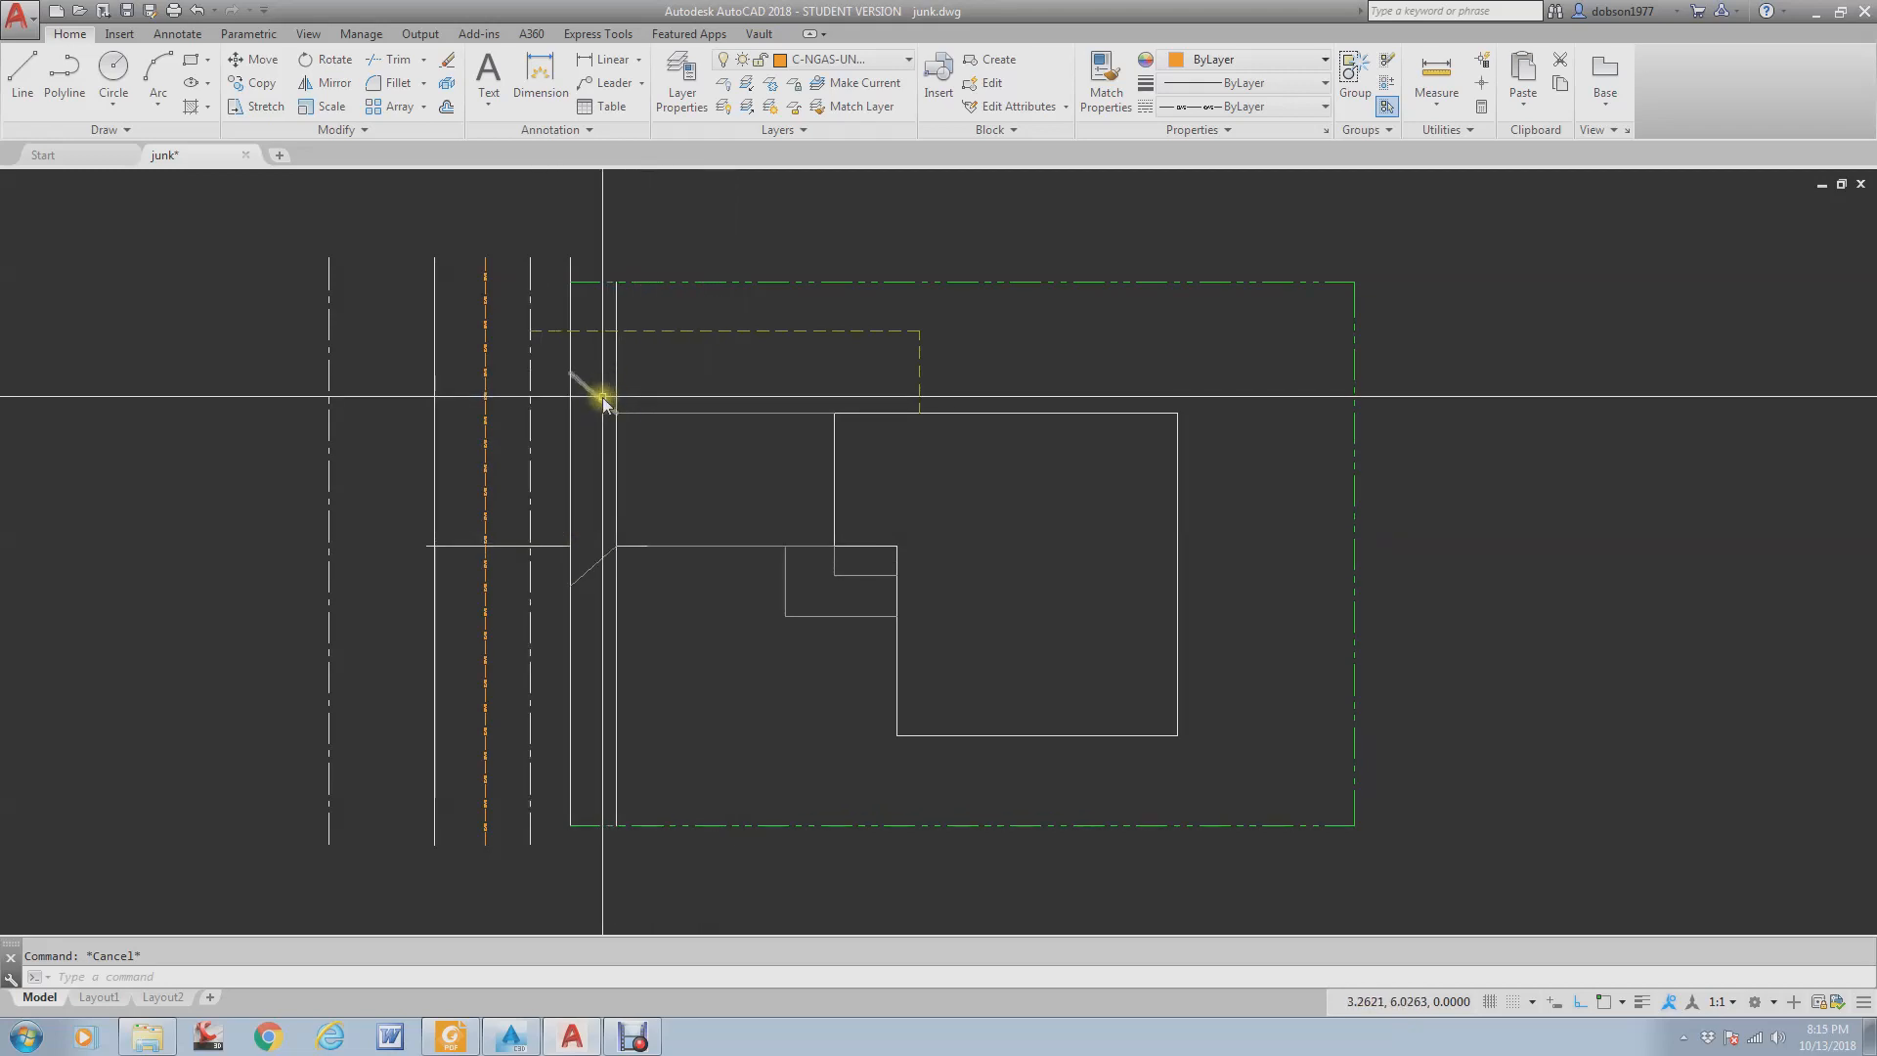
{"action": "scroll", "coordinate": [599, 424], "scroll_direction": "down", "scroll_amount": 2}
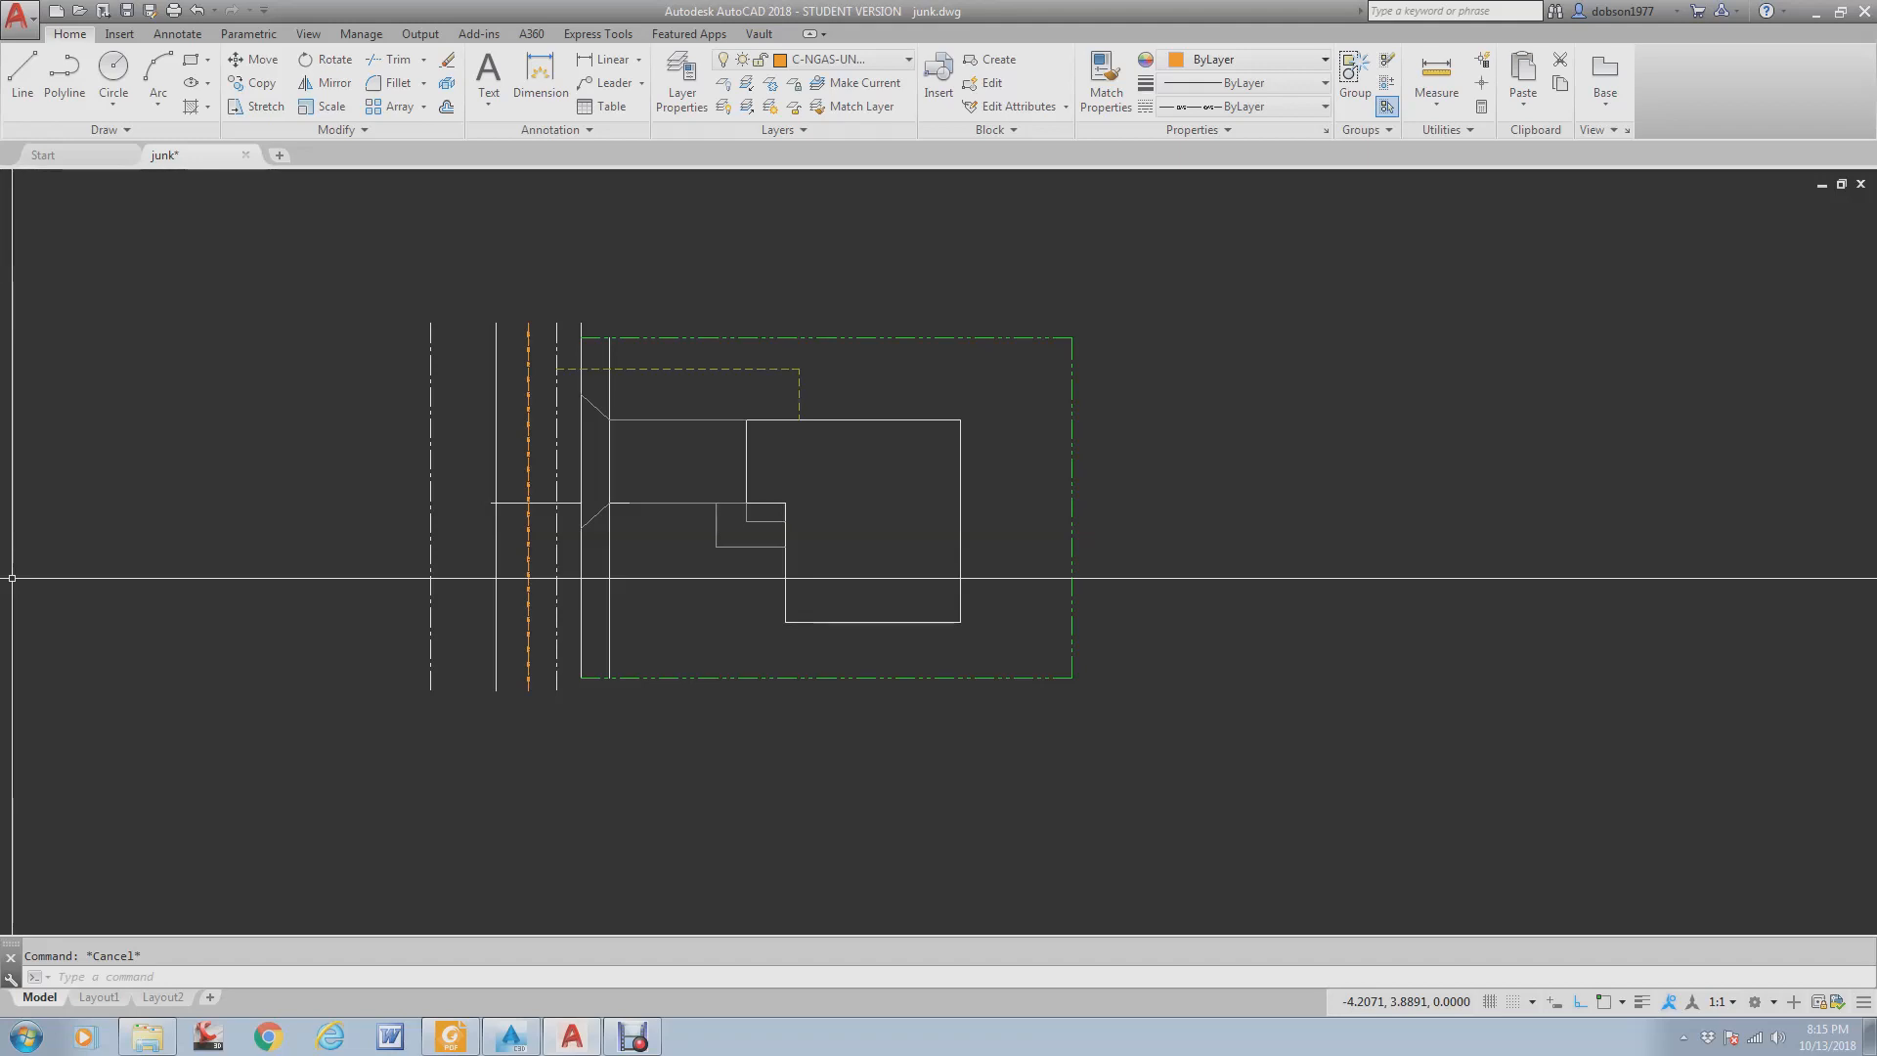
- Check the Problem 6 PDF in Foxit Reader, and move the full-height vertical curb line at the driveway entrance onto the C-ROAD-CURB layer
{"action": "key", "text": "alt+Tab"}
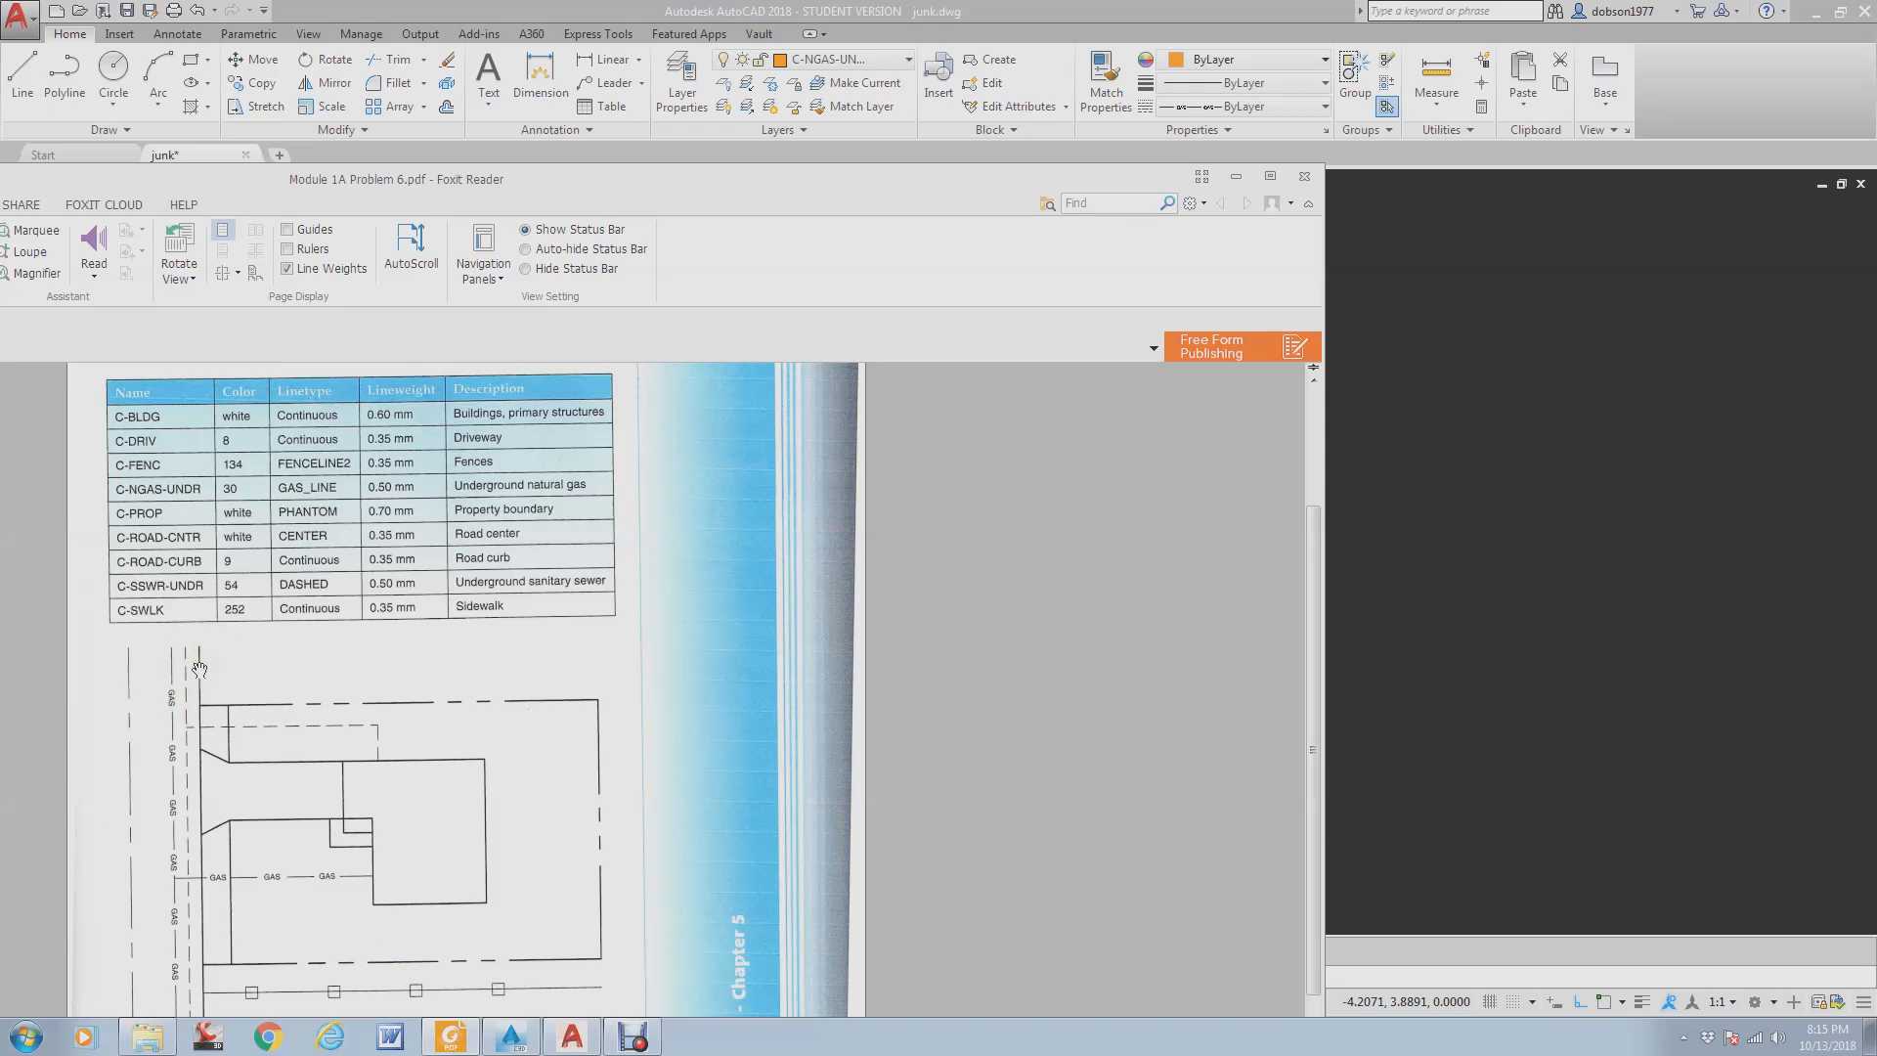
{"action": "mouse_move", "coordinate": [923, 185]}
{"action": "left_mouse_down"}
{"action": "mouse_move", "coordinate": [0, 284]}
{"action": "mouse_move", "coordinate": [0, 231]}
{"action": "left_mouse_up"}
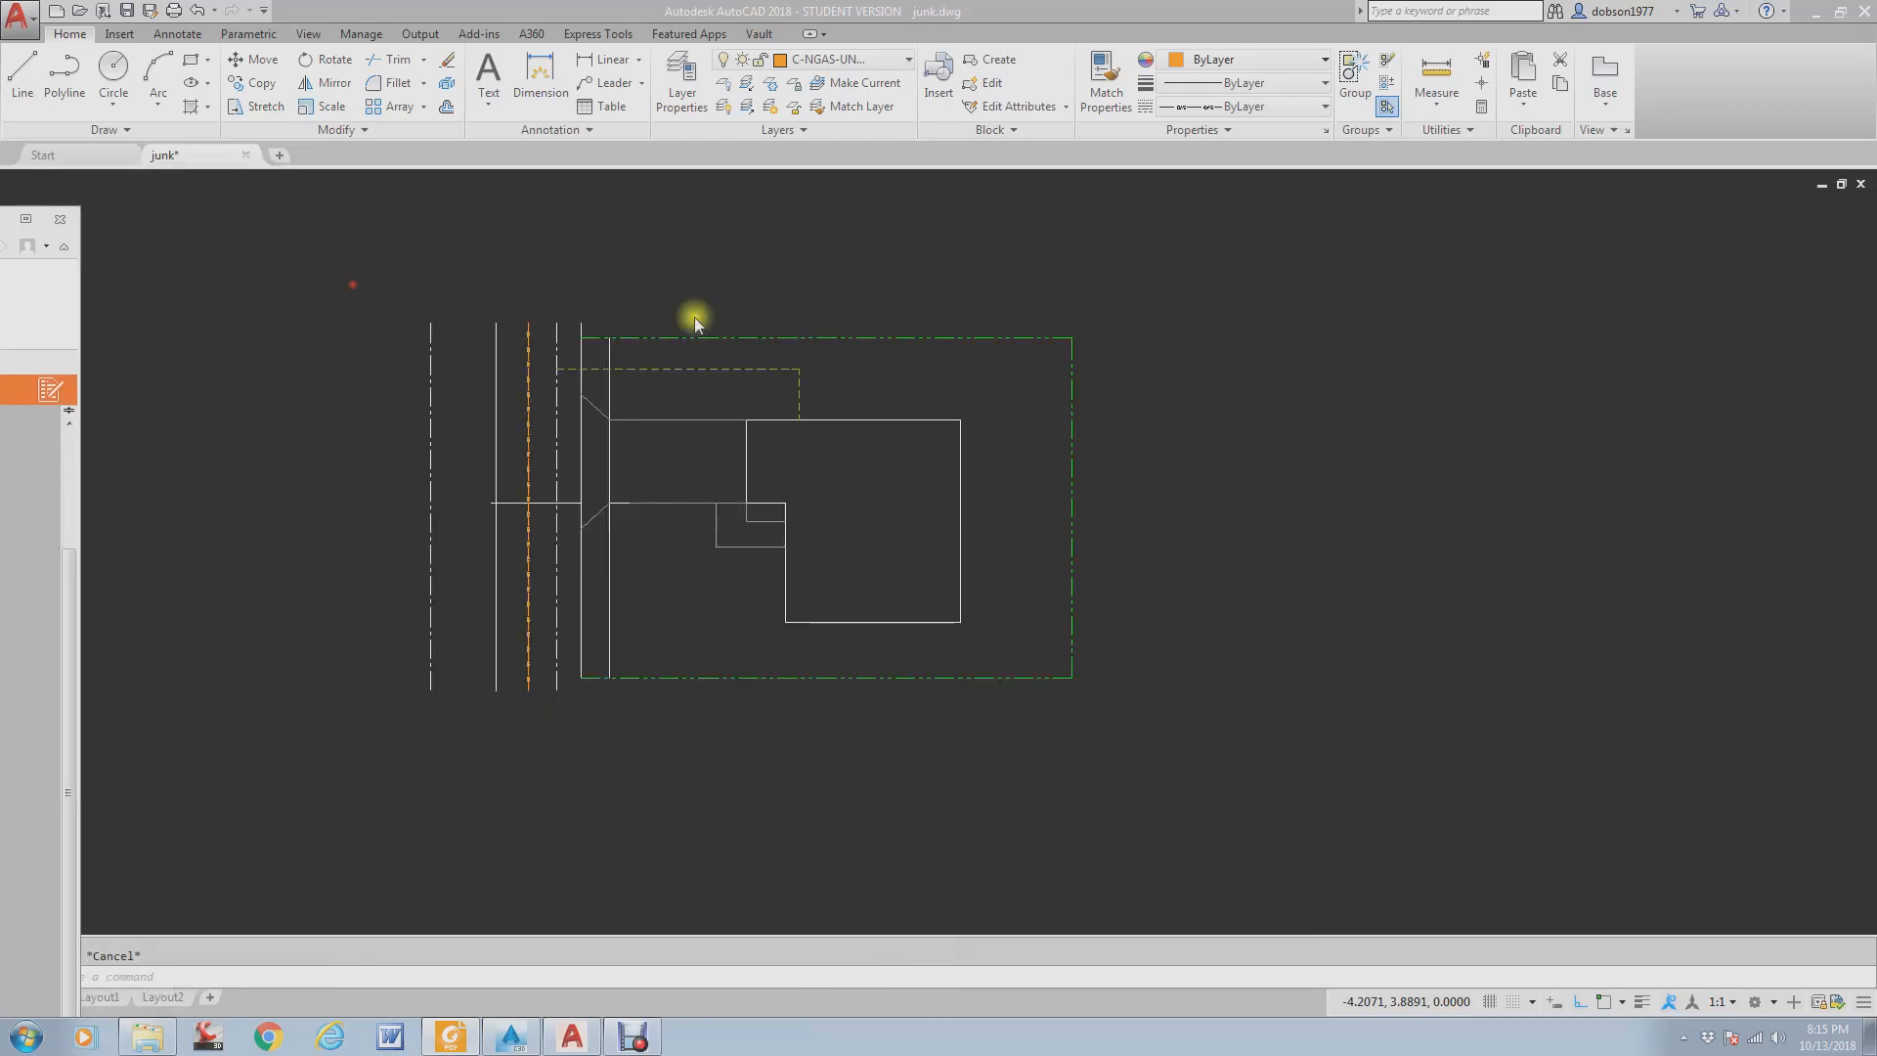
{"action": "left_click", "coordinate": [604, 391]}
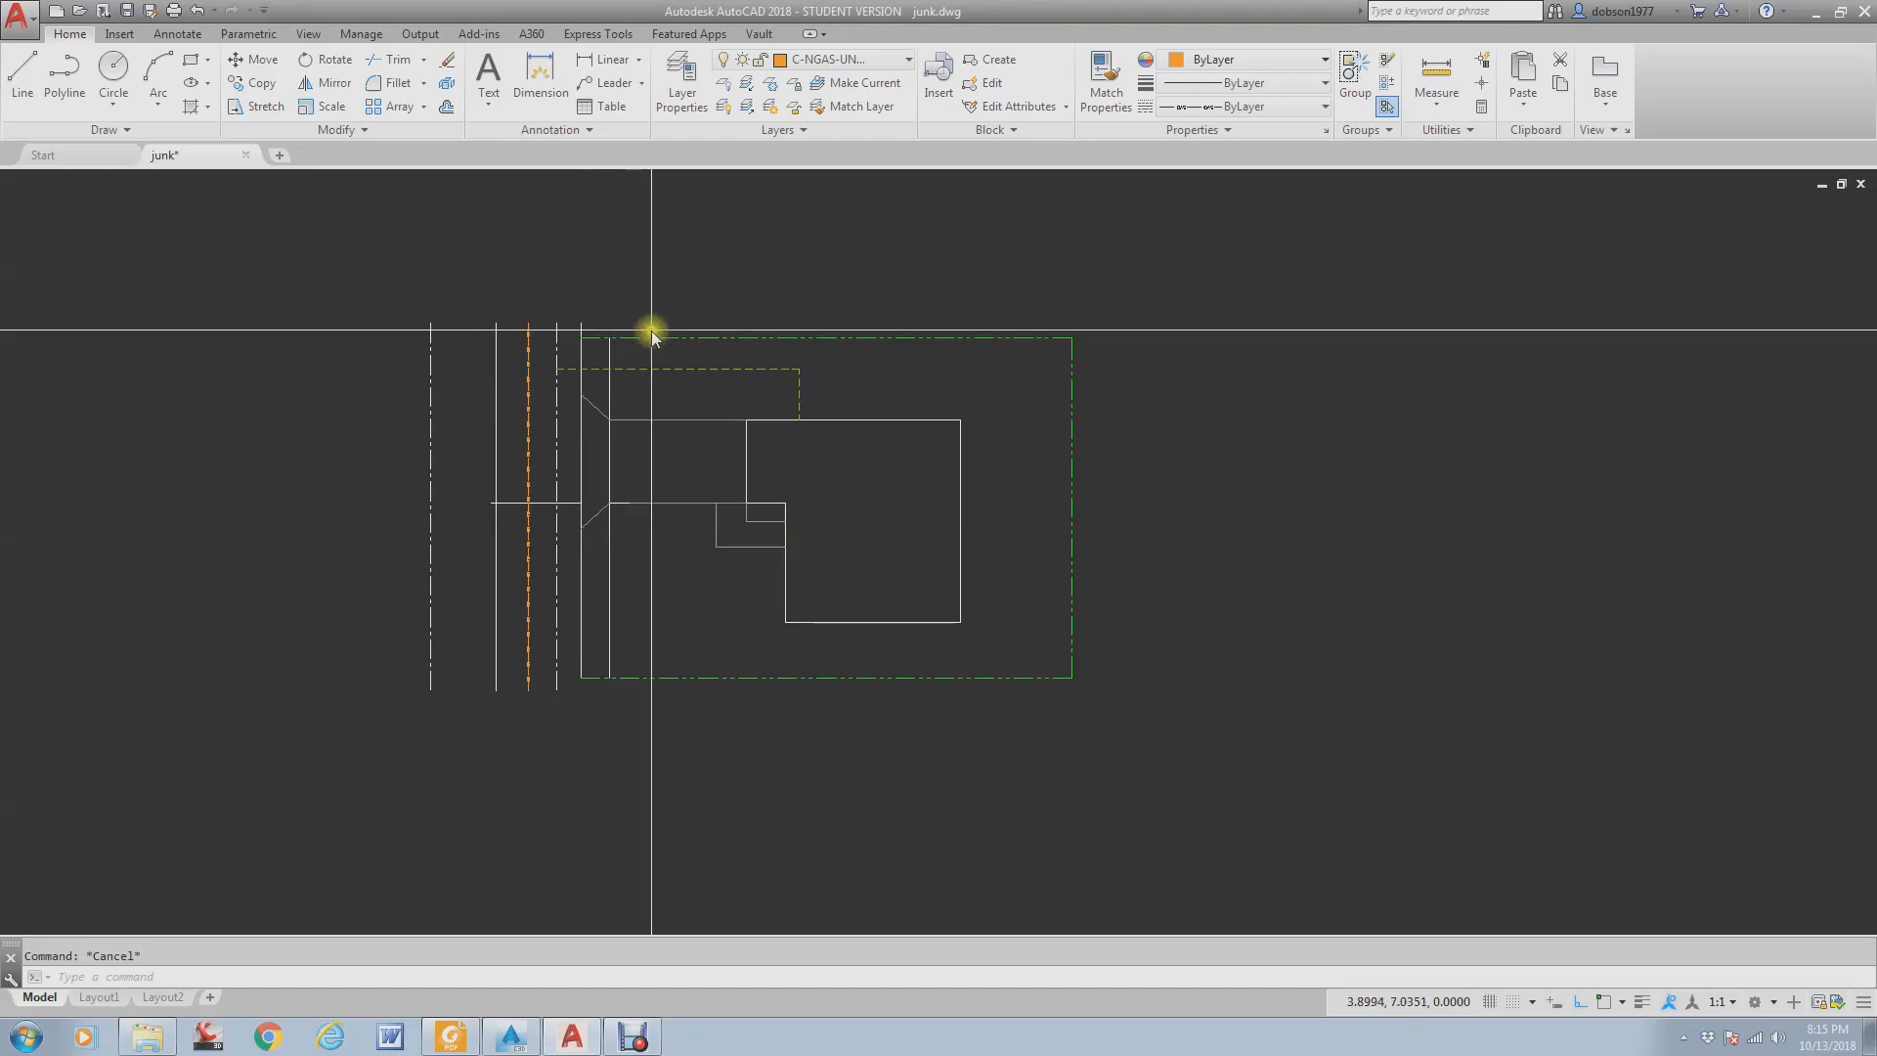
{"action": "left_click", "coordinate": [583, 357]}
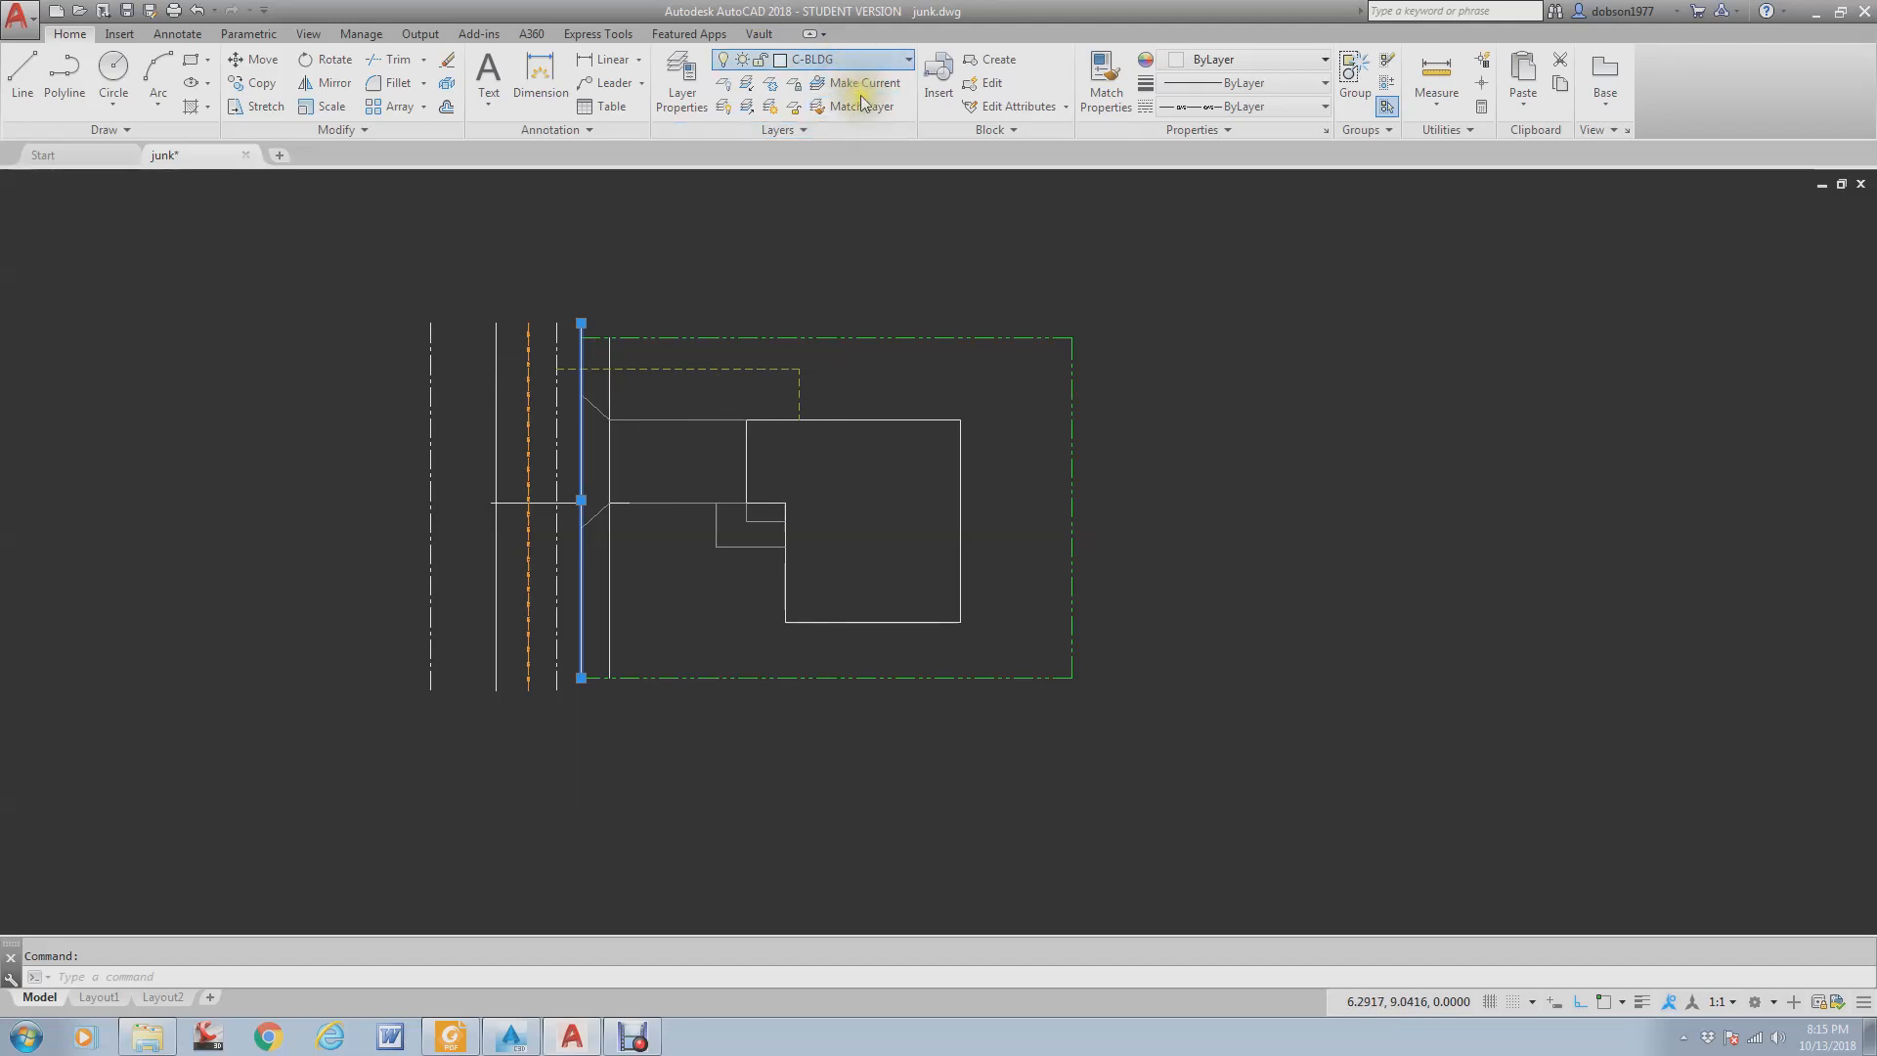
{"action": "key", "text": "Escape"}
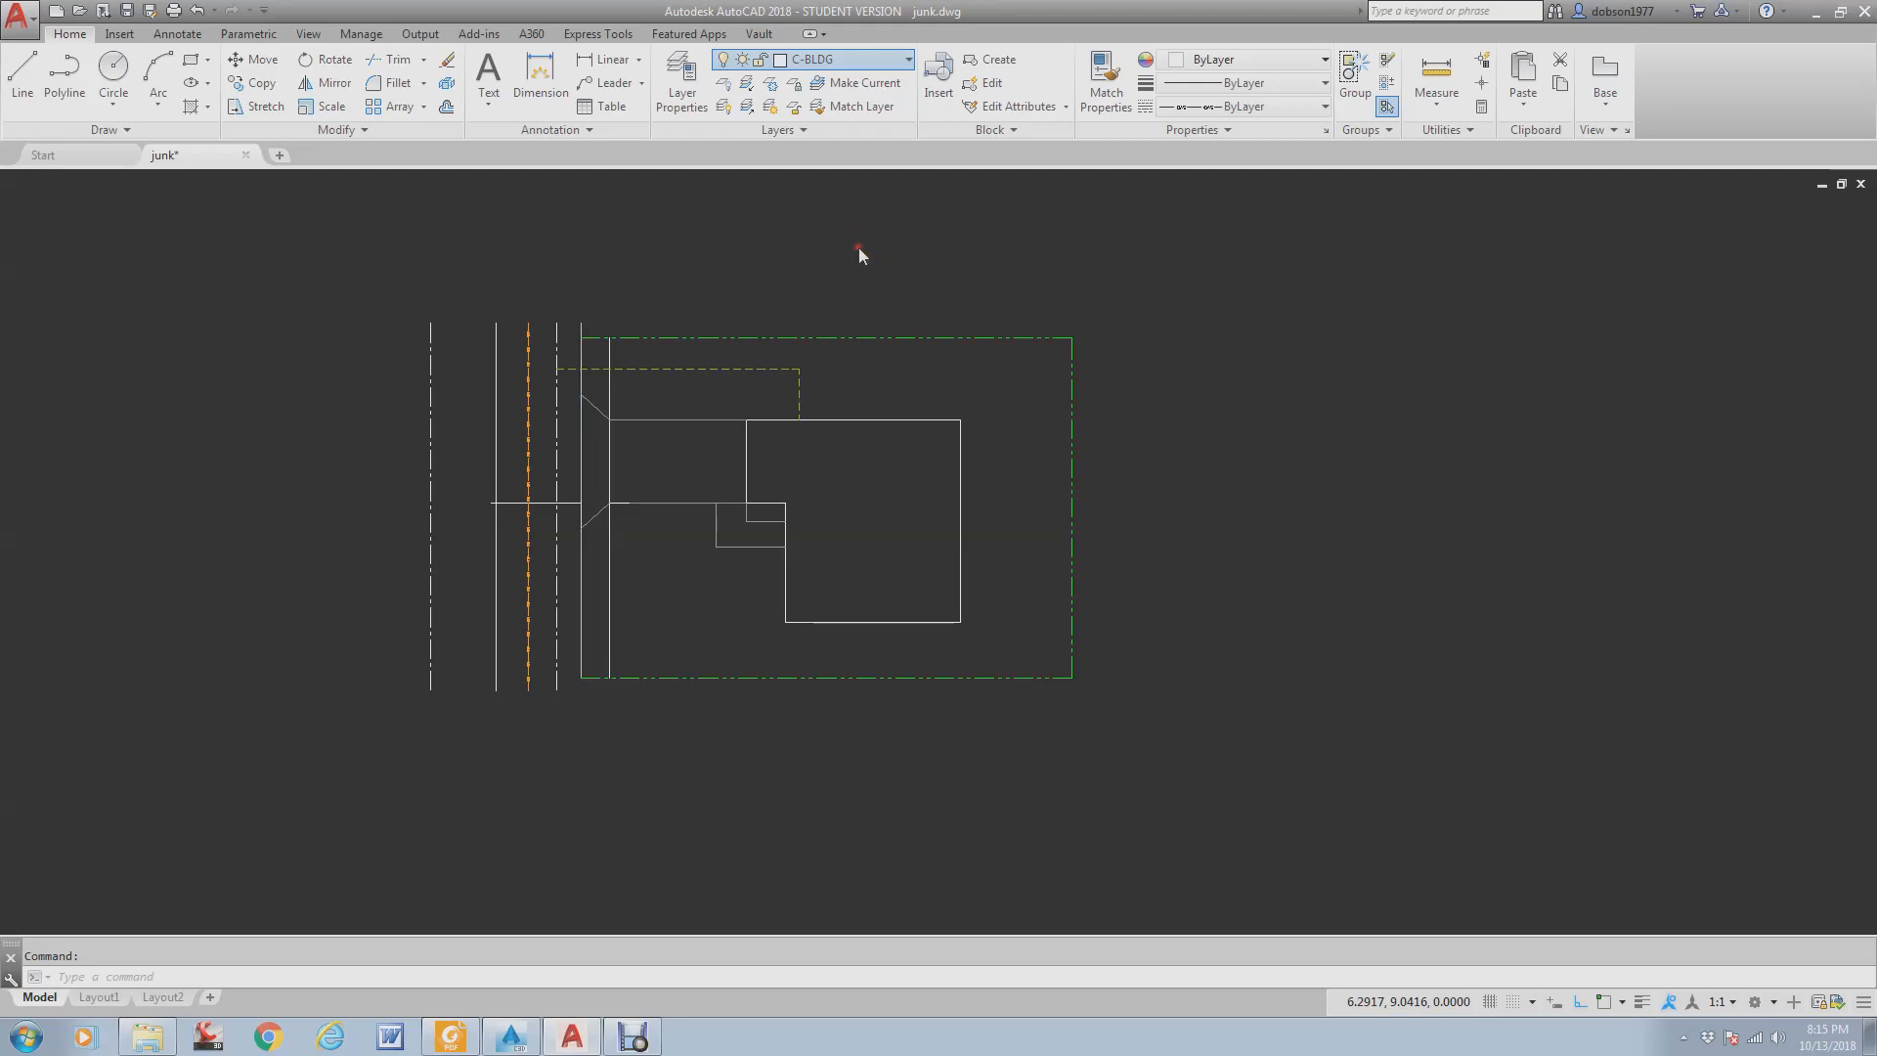
{"action": "key", "text": "Escape"}
- Move the vertical sewer main that meets the dashed service line in the road onto the C-SSWR-UNDR layer, then clear the selection
{"action": "scroll", "coordinate": [552, 378], "scroll_direction": "up", "scroll_amount": 3}
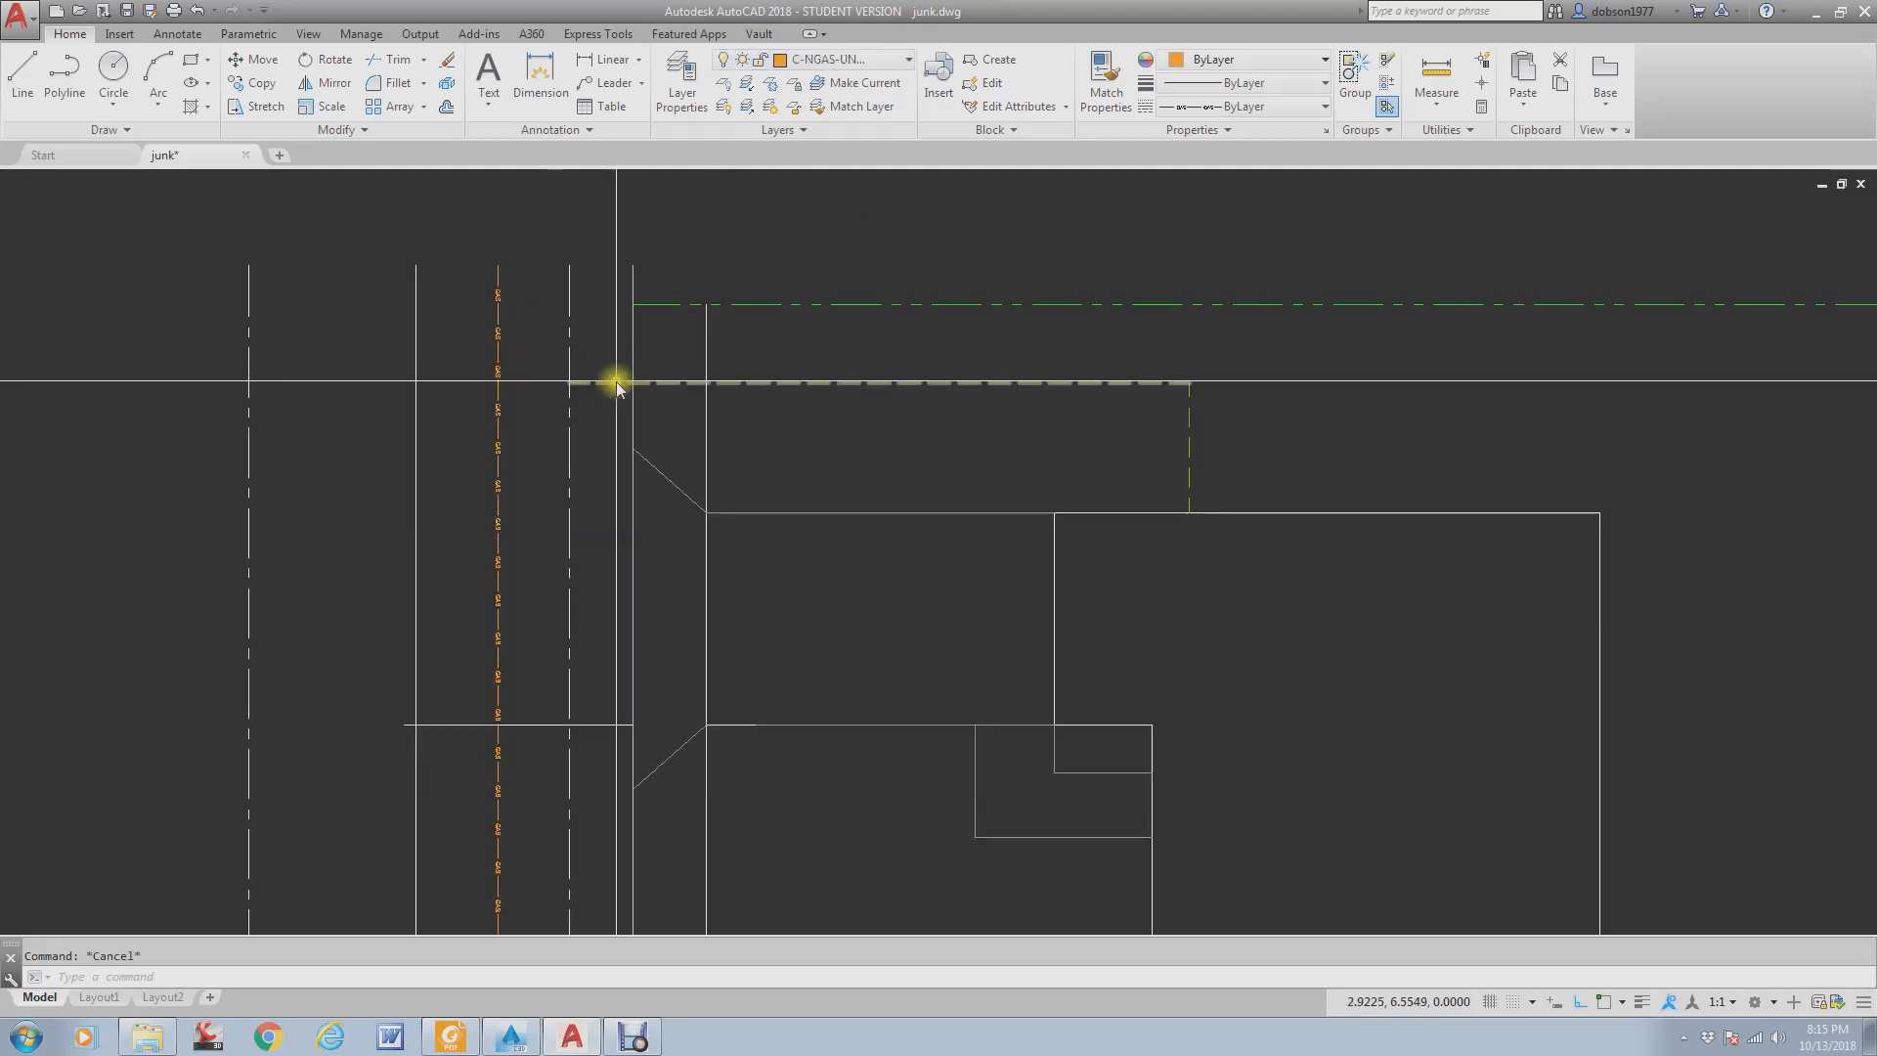
{"action": "left_click", "coordinate": [569, 367]}
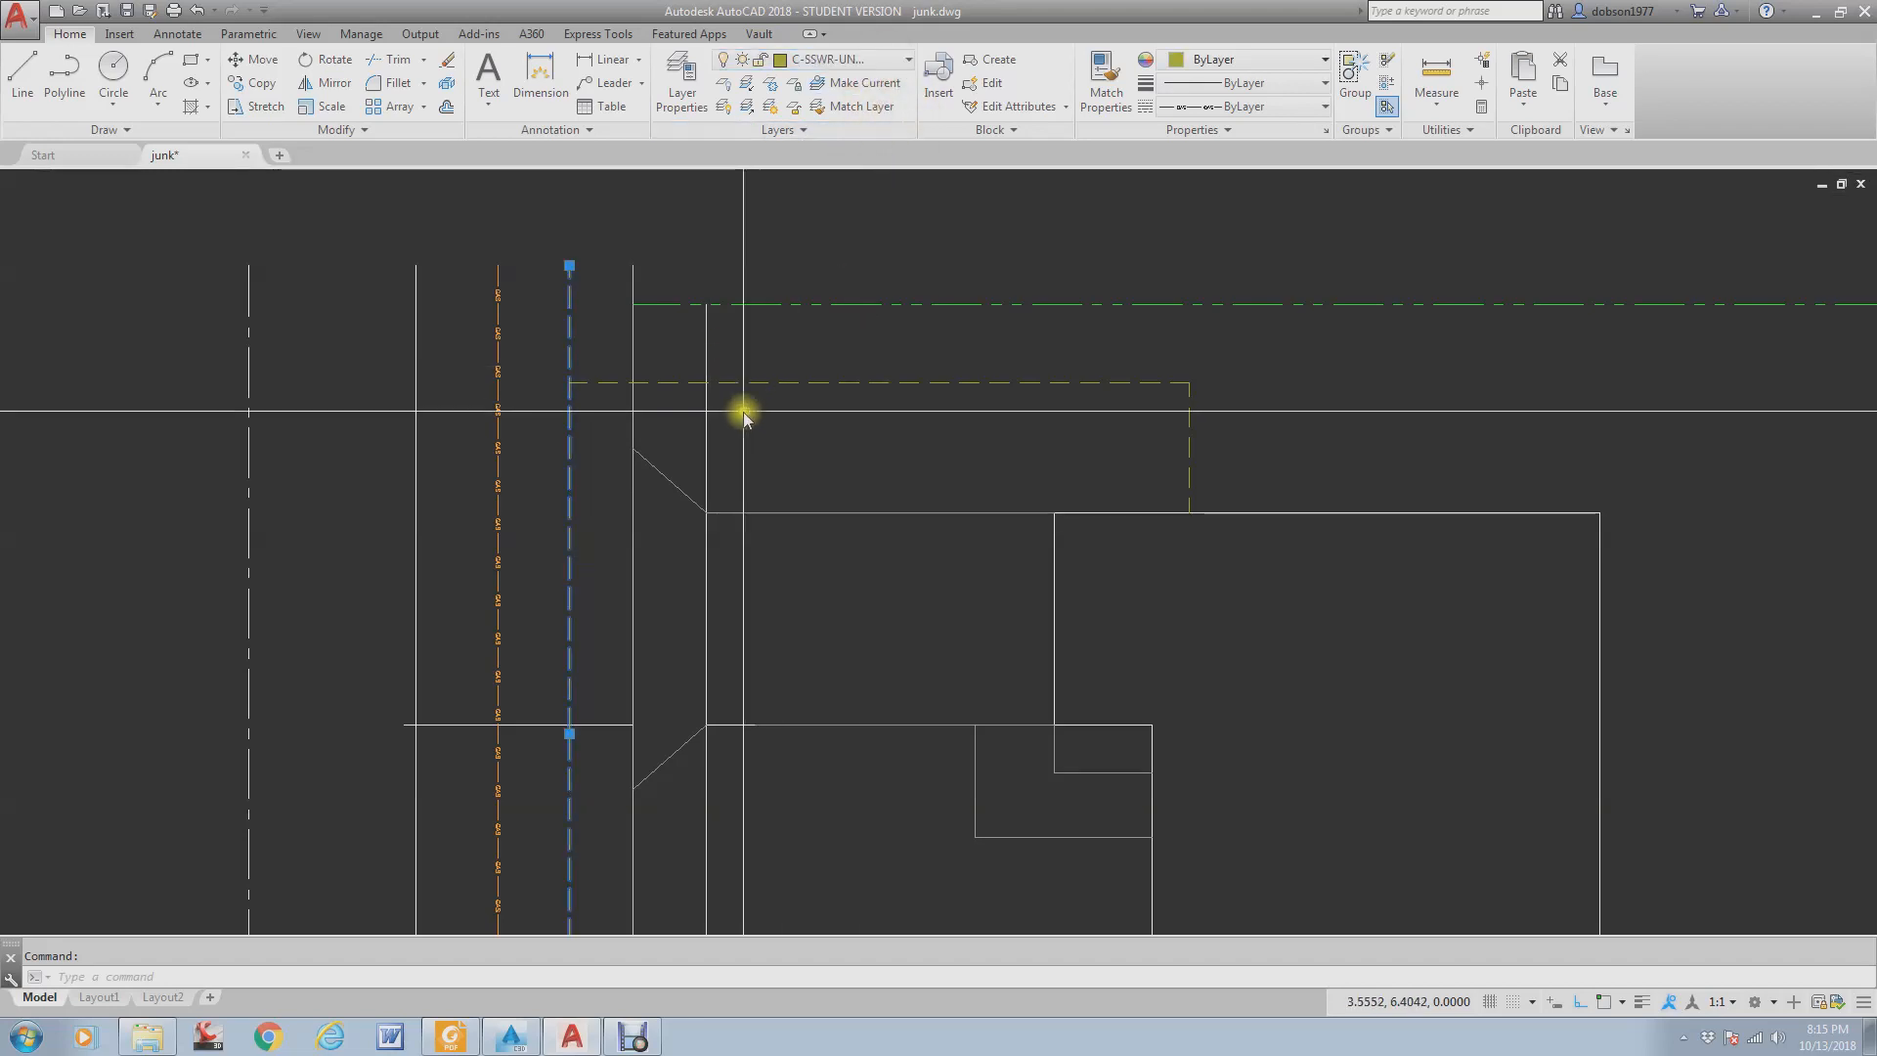
{"action": "key", "text": "Escape"}
- Set the global linetype scale (LTSCALE) to 1 for the whole plot plan
{"action": "scroll", "coordinate": [738, 422], "scroll_direction": "down", "scroll_amount": 4}
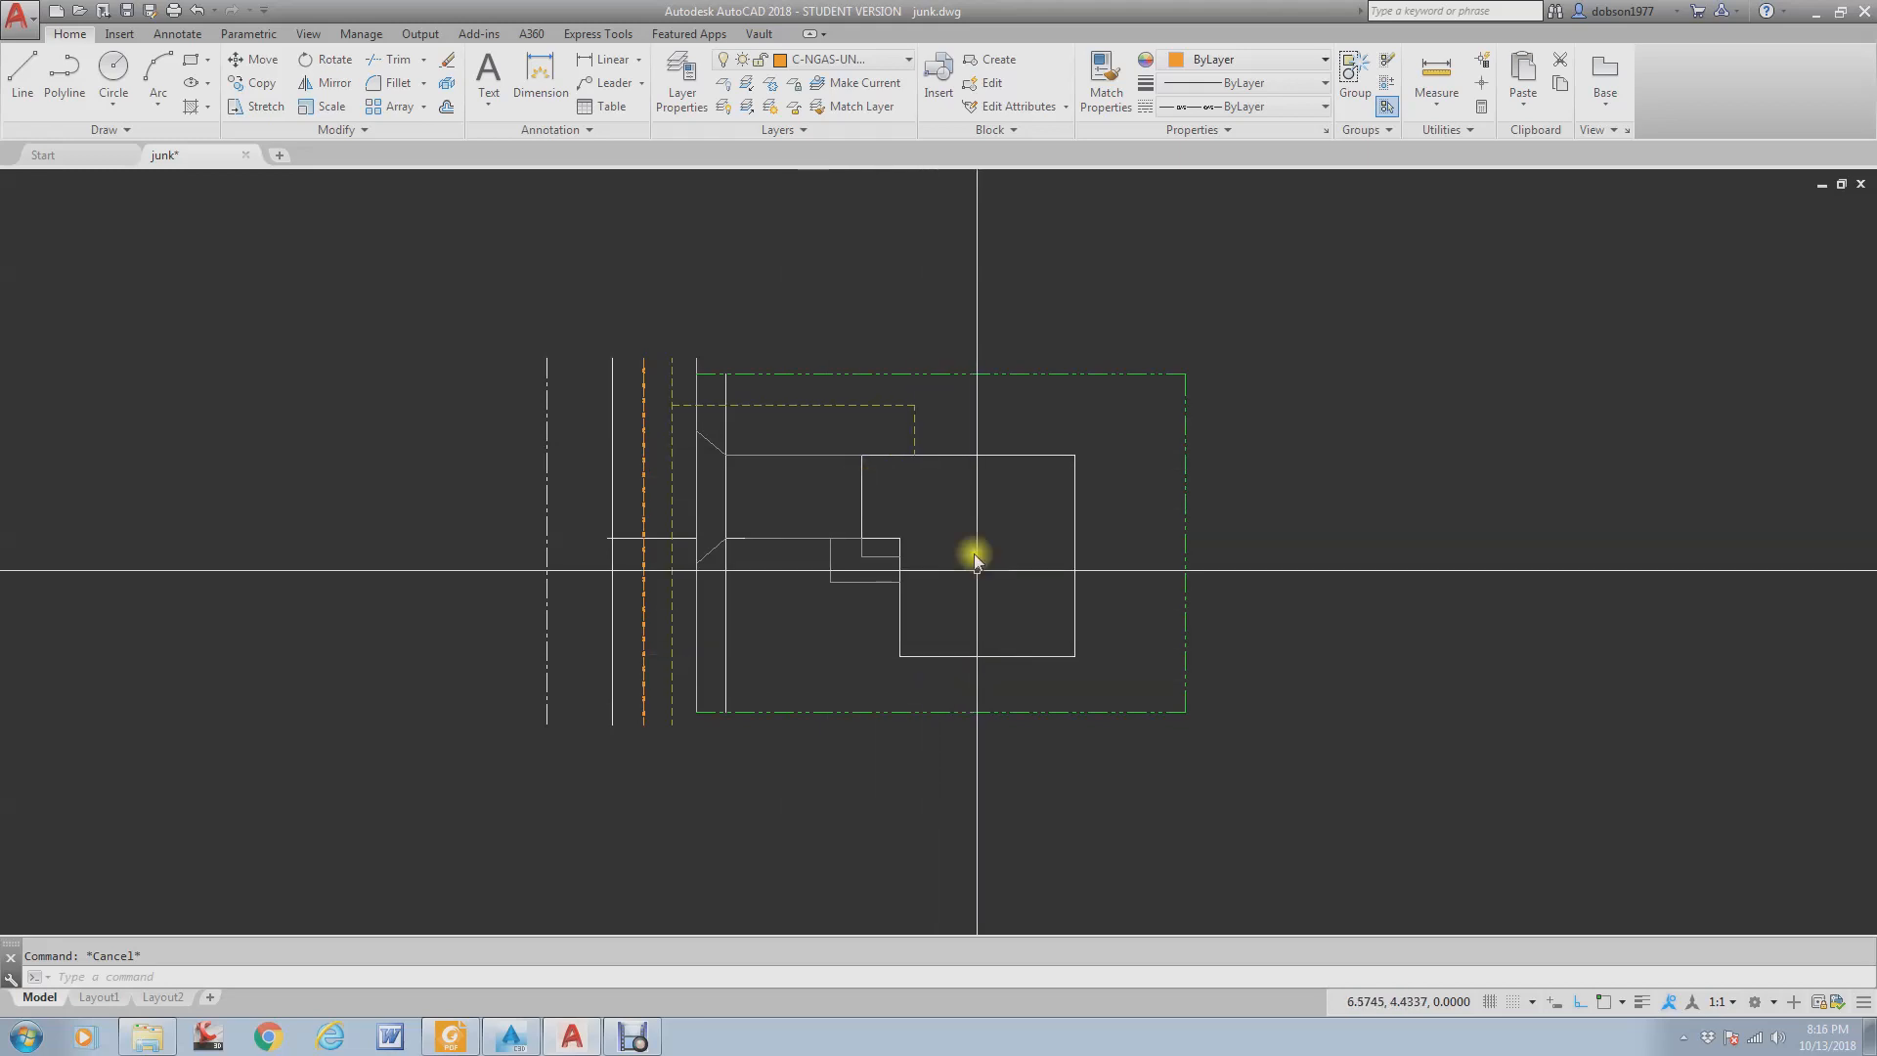
{"action": "scroll", "coordinate": [1048, 423], "scroll_direction": "up", "scroll_amount": 10}
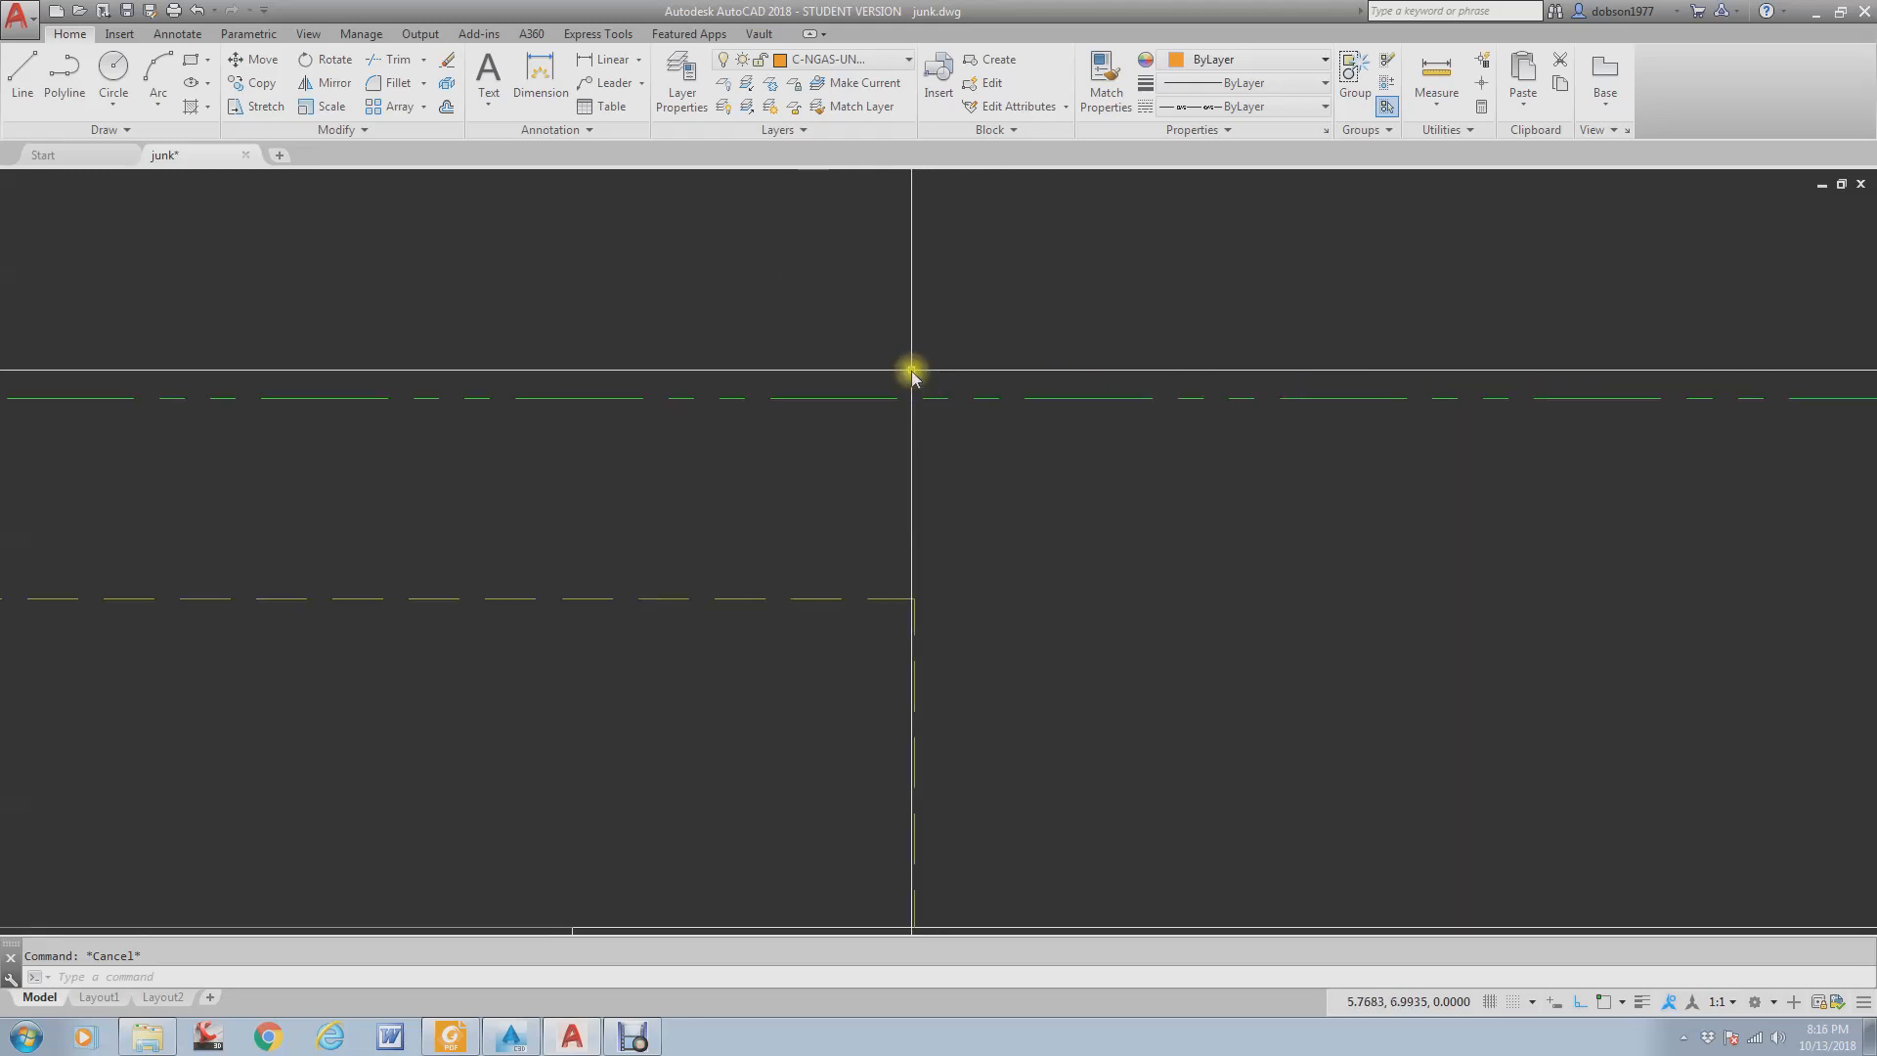
{"action": "scroll", "coordinate": [997, 371], "scroll_direction": "down", "scroll_amount": 6}
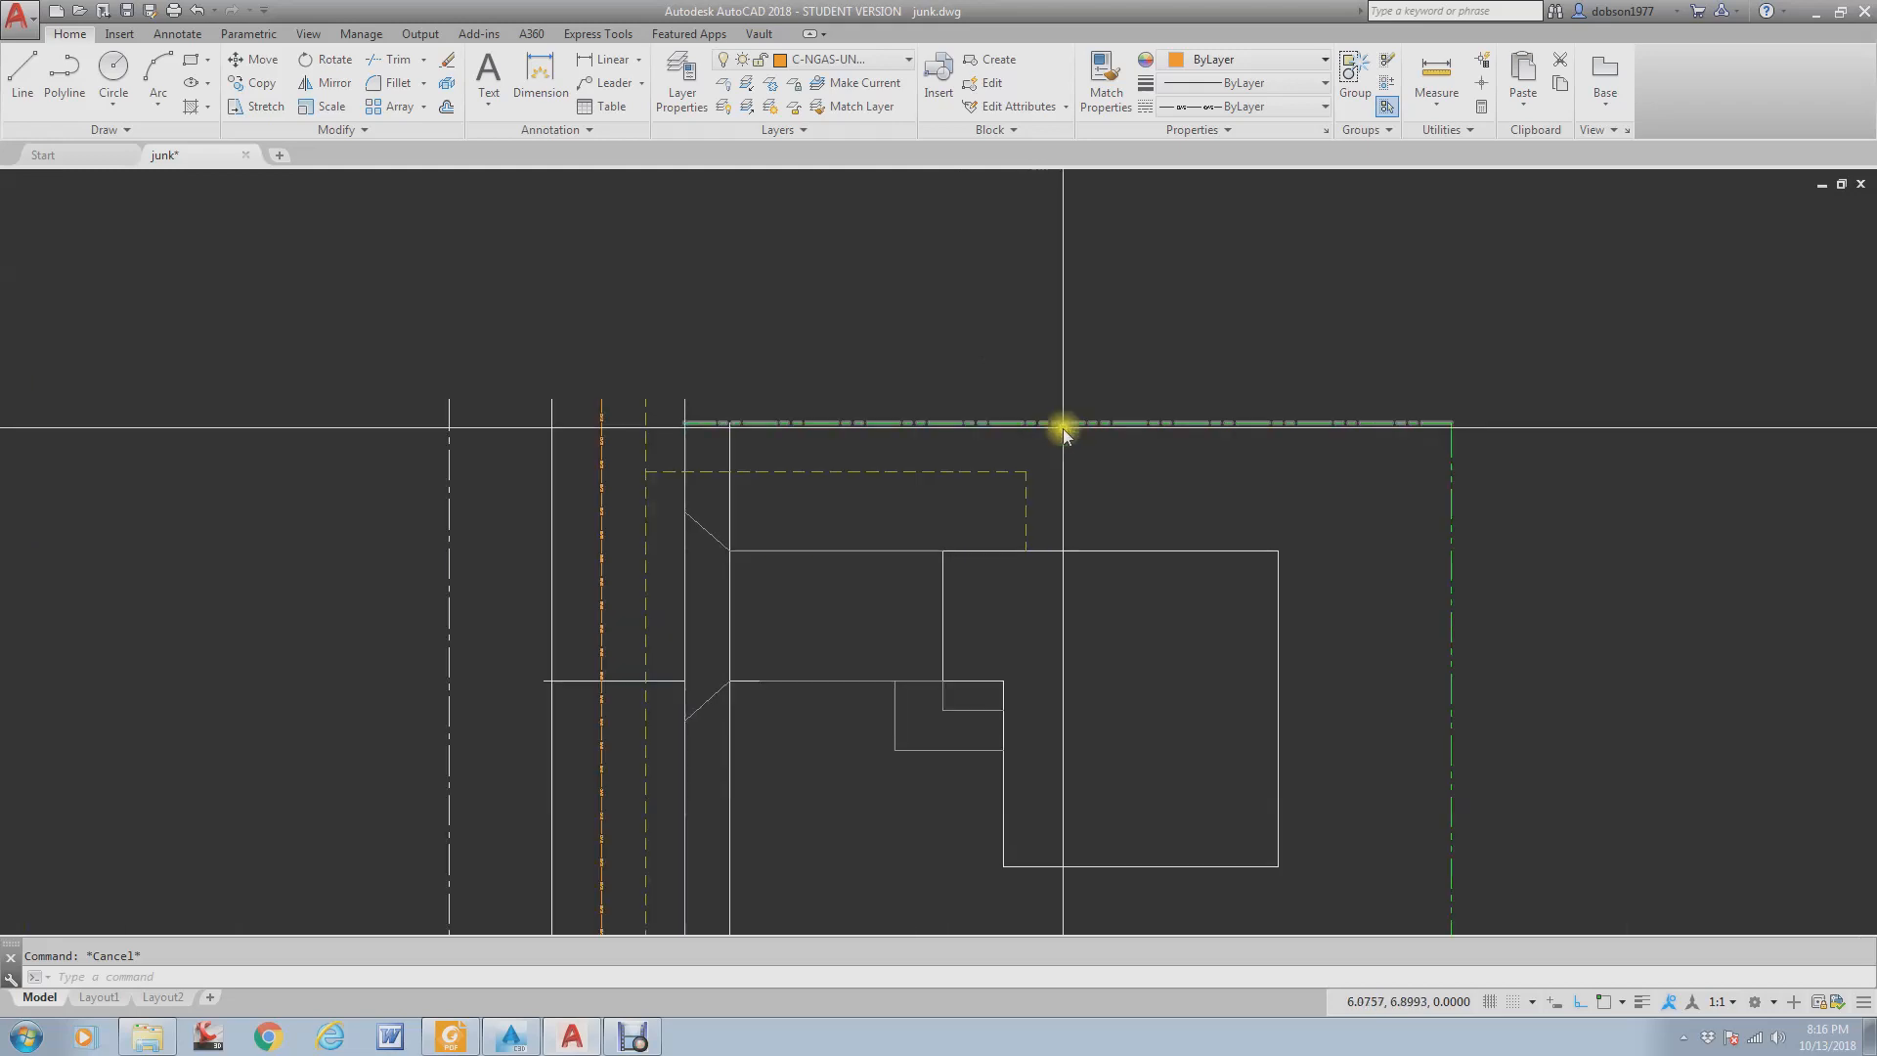
{"action": "middle_click_drag", "start_coordinate": [1201, 577], "coordinate": [1064, 361]}
{"action": "middle_click_drag", "start_coordinate": [1065, 508], "coordinate": [1094, 542]}
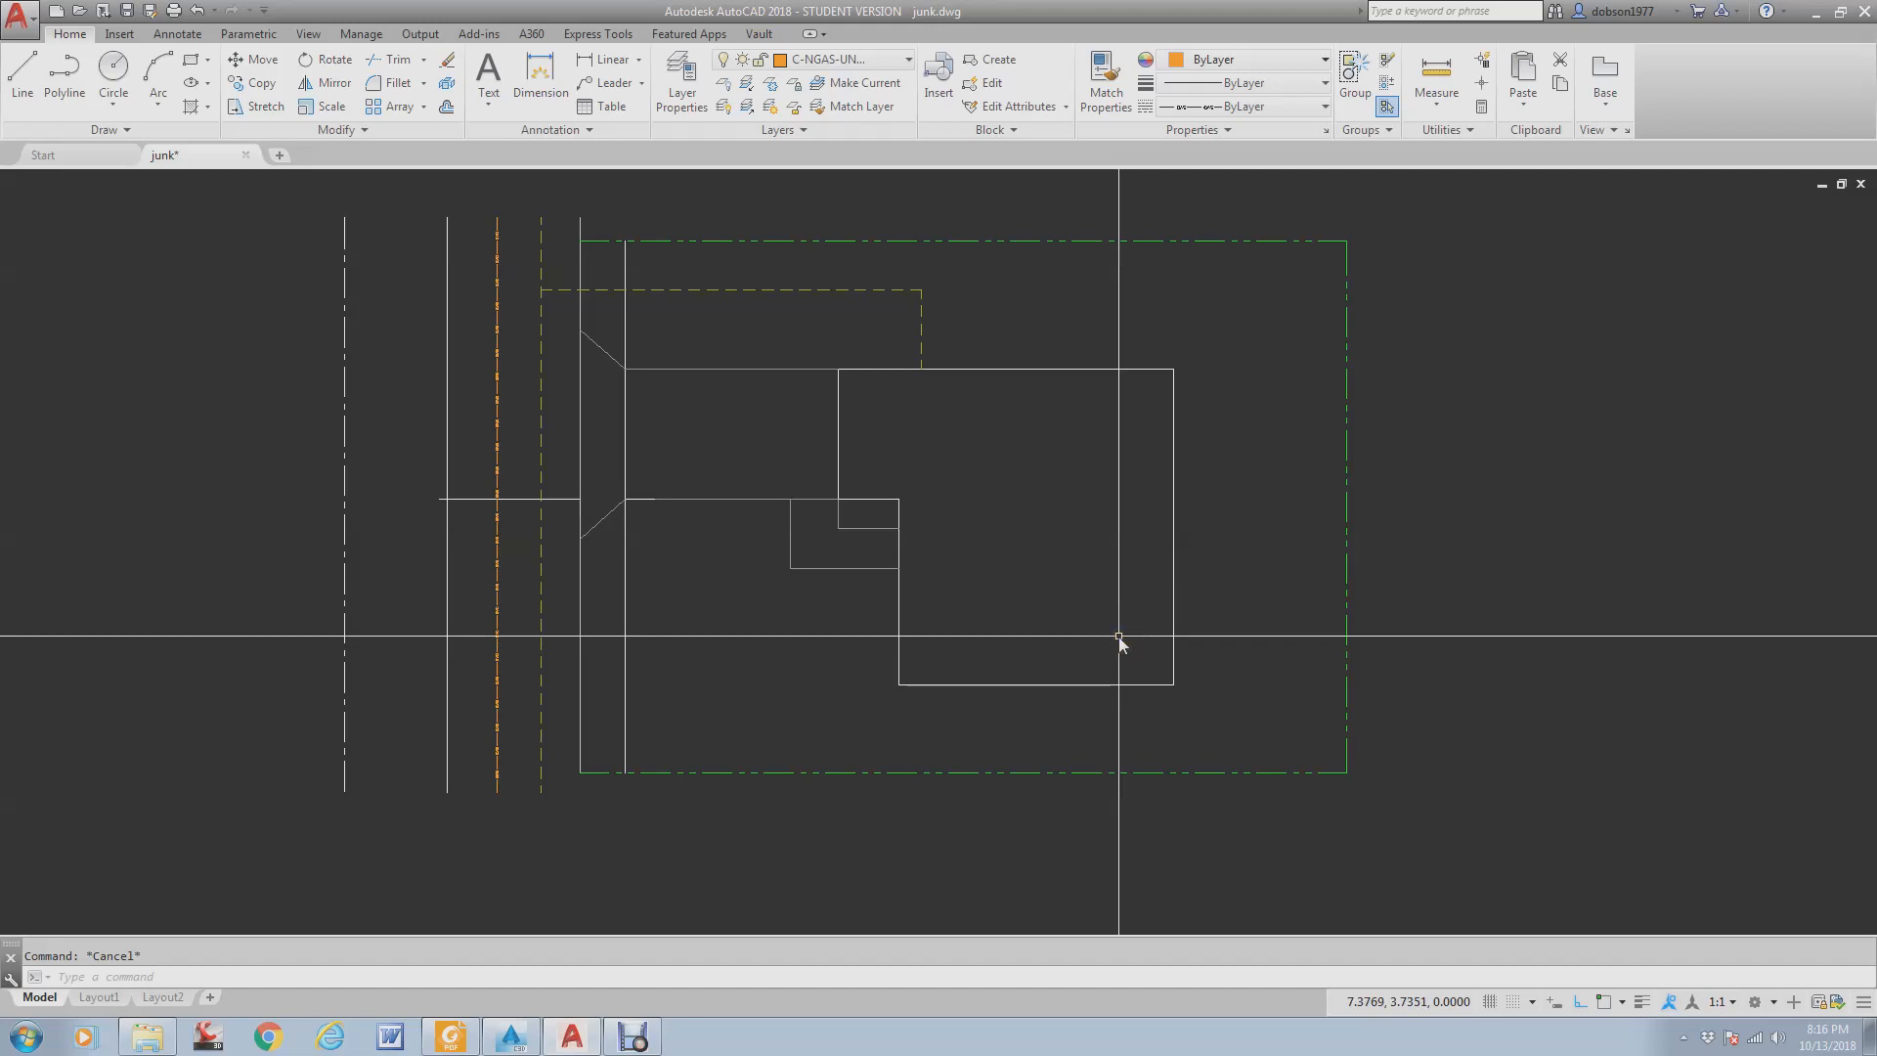
{"action": "key", "text": "Return"}
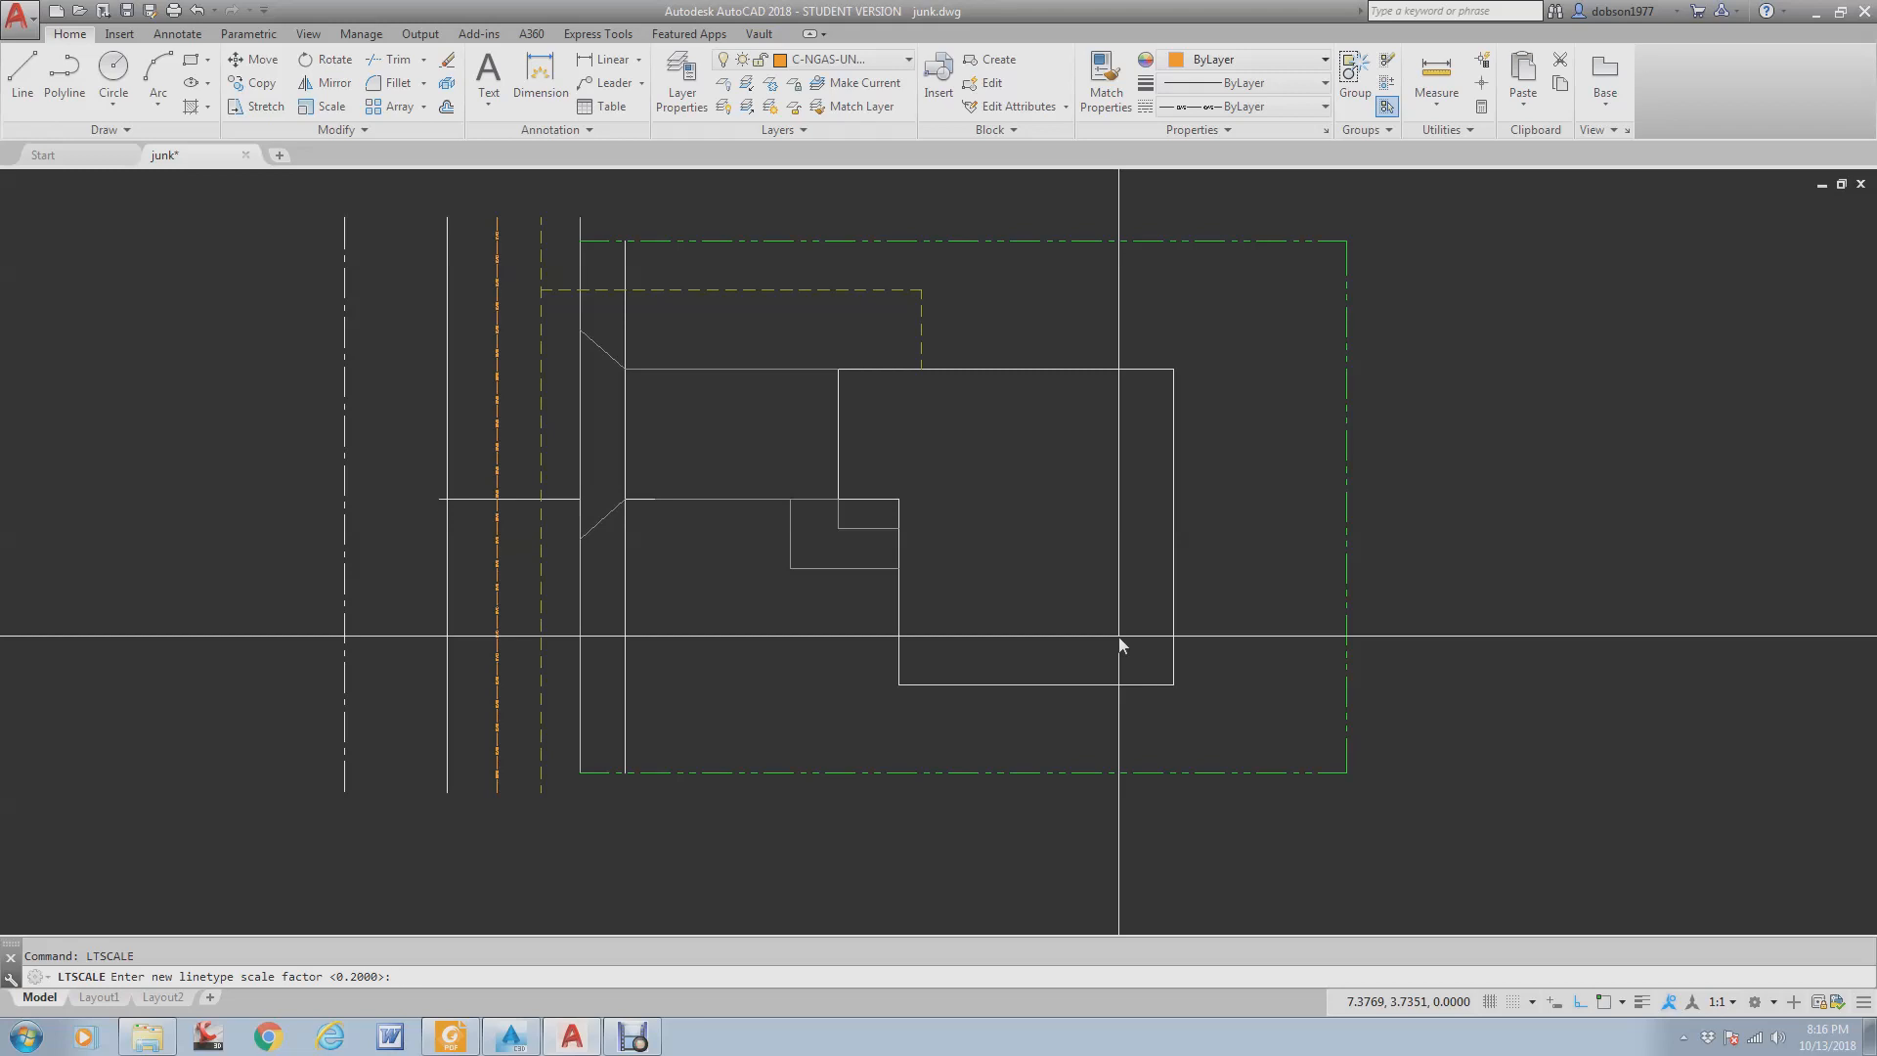
{"action": "type", "text": "1"}
{"action": "key", "text": "Return"}
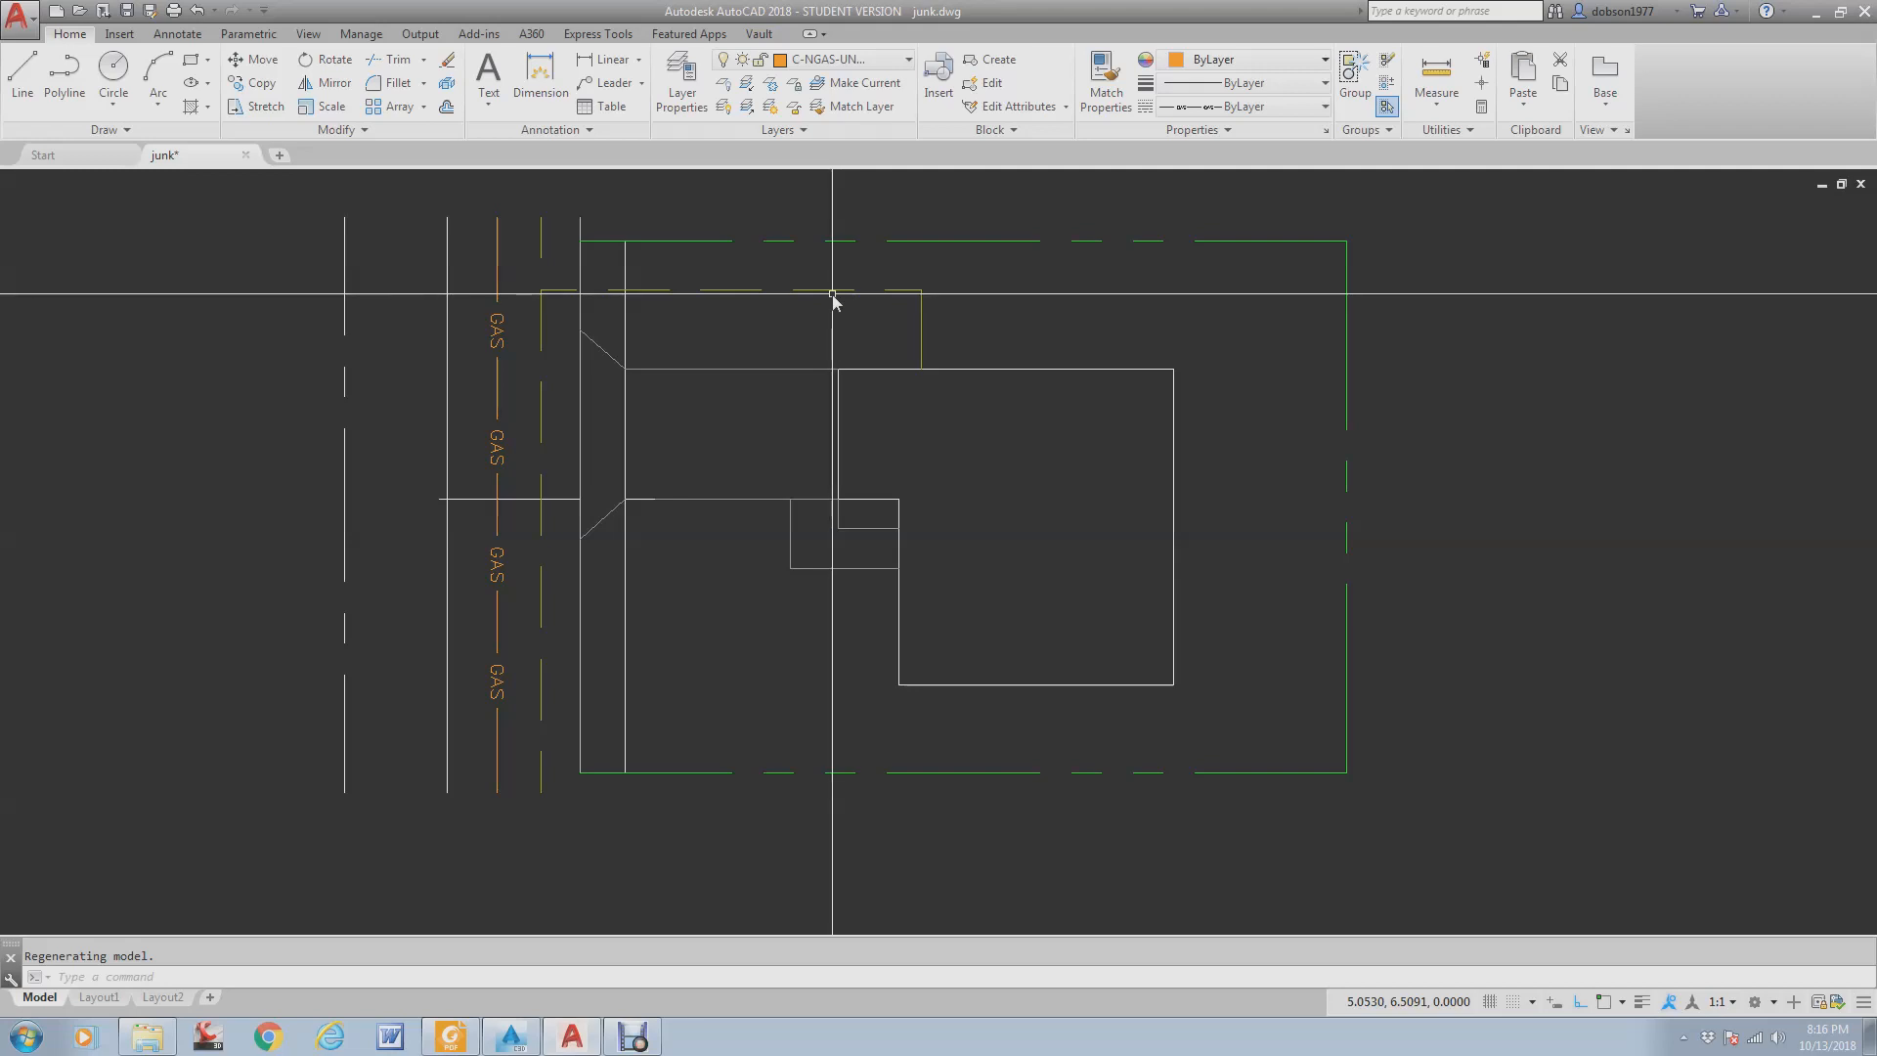
- Set the global linetype scale (LTSCALE) to .5 for the whole plot plan
{"action": "type", "text": "ltscale"}
{"action": "key", "text": "Return"}
{"action": "type", "text": "."}
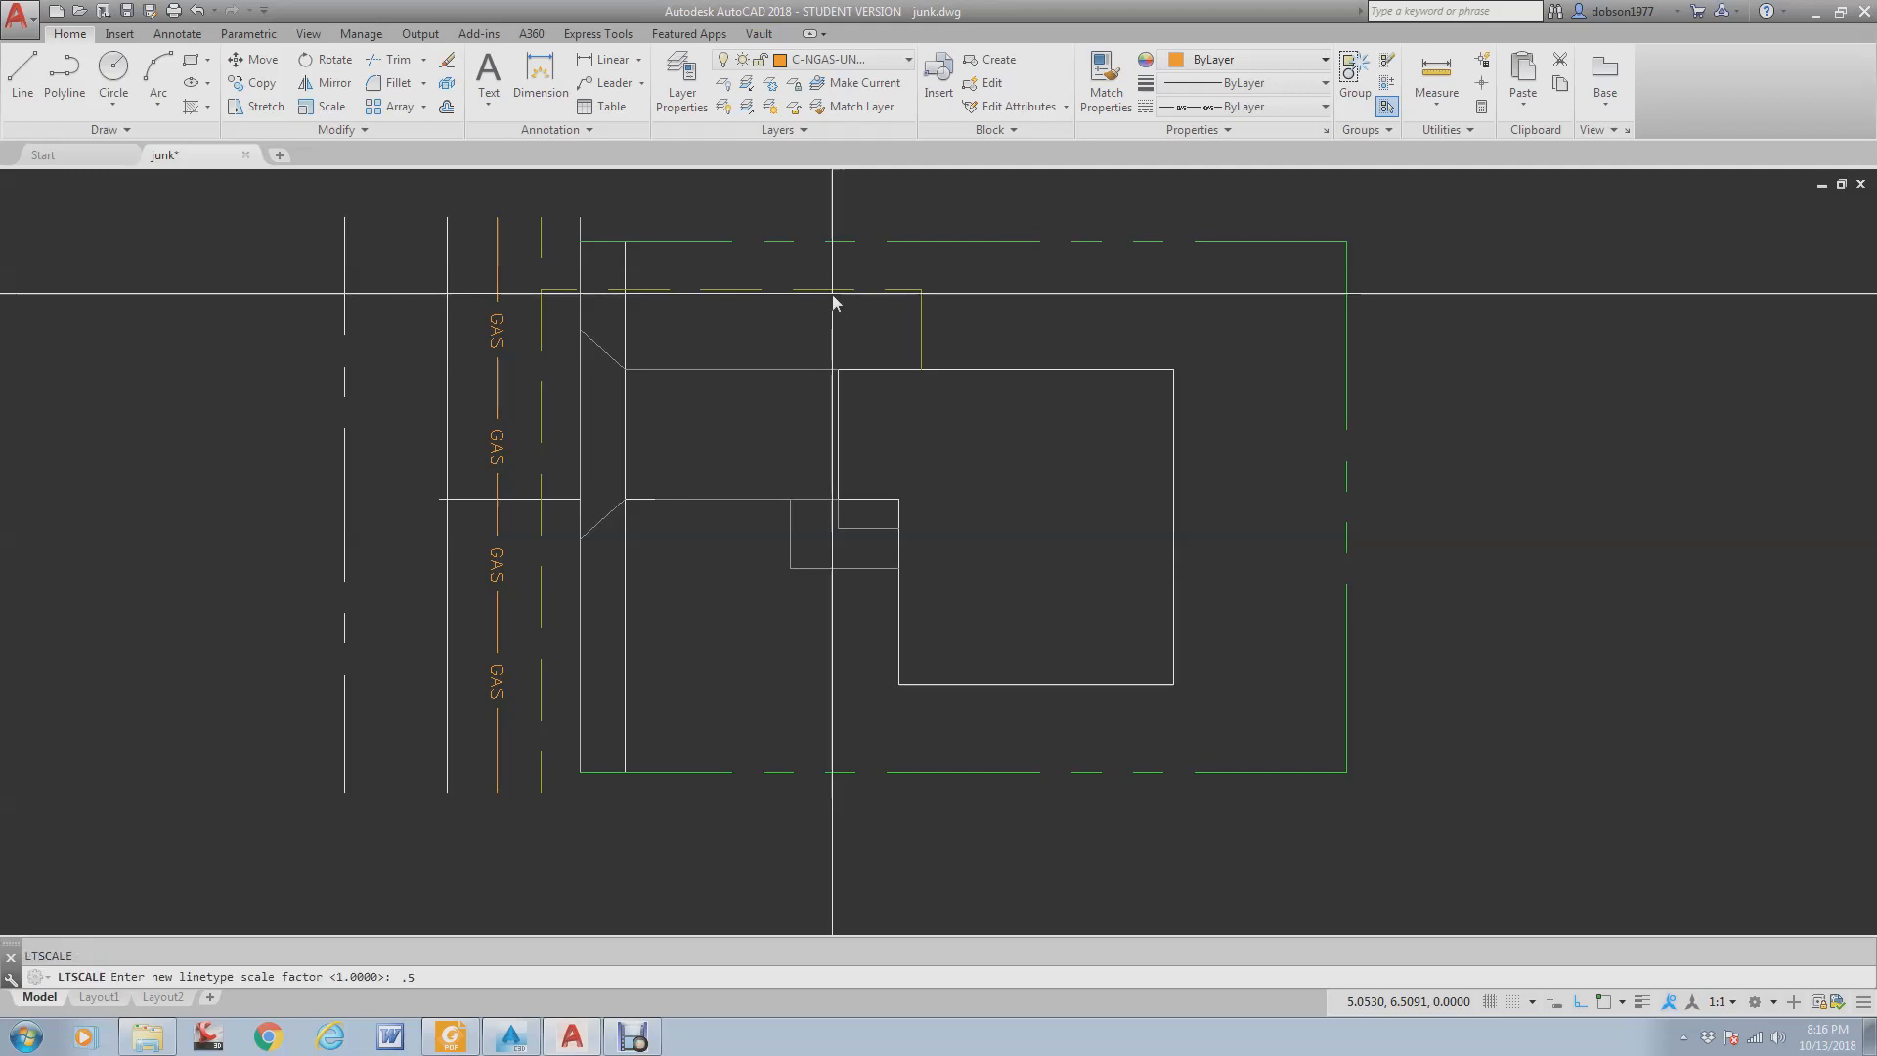
{"action": "key", "text": "Return"}
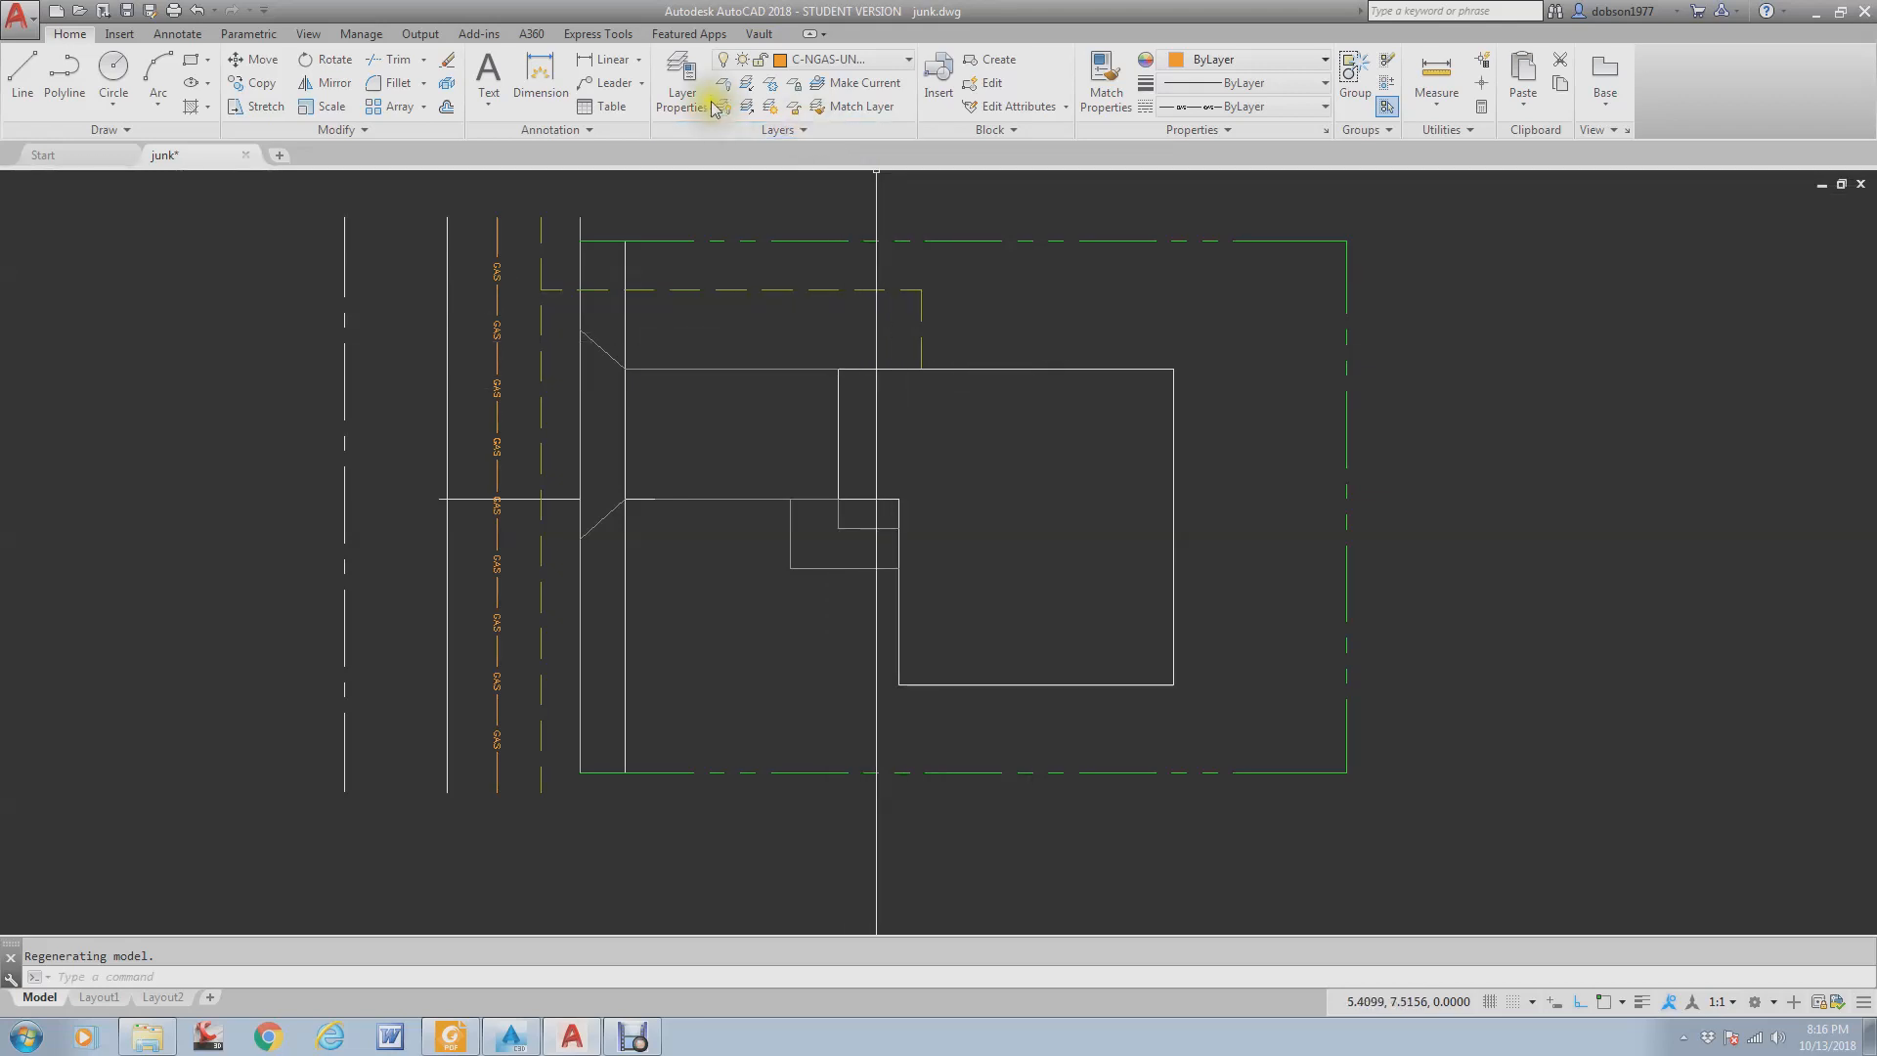
- Open the Layer Properties Manager, widen it to show more property columns, and expand the Transparency column to fit its heading
{"action": "left_click", "coordinate": [684, 86]}
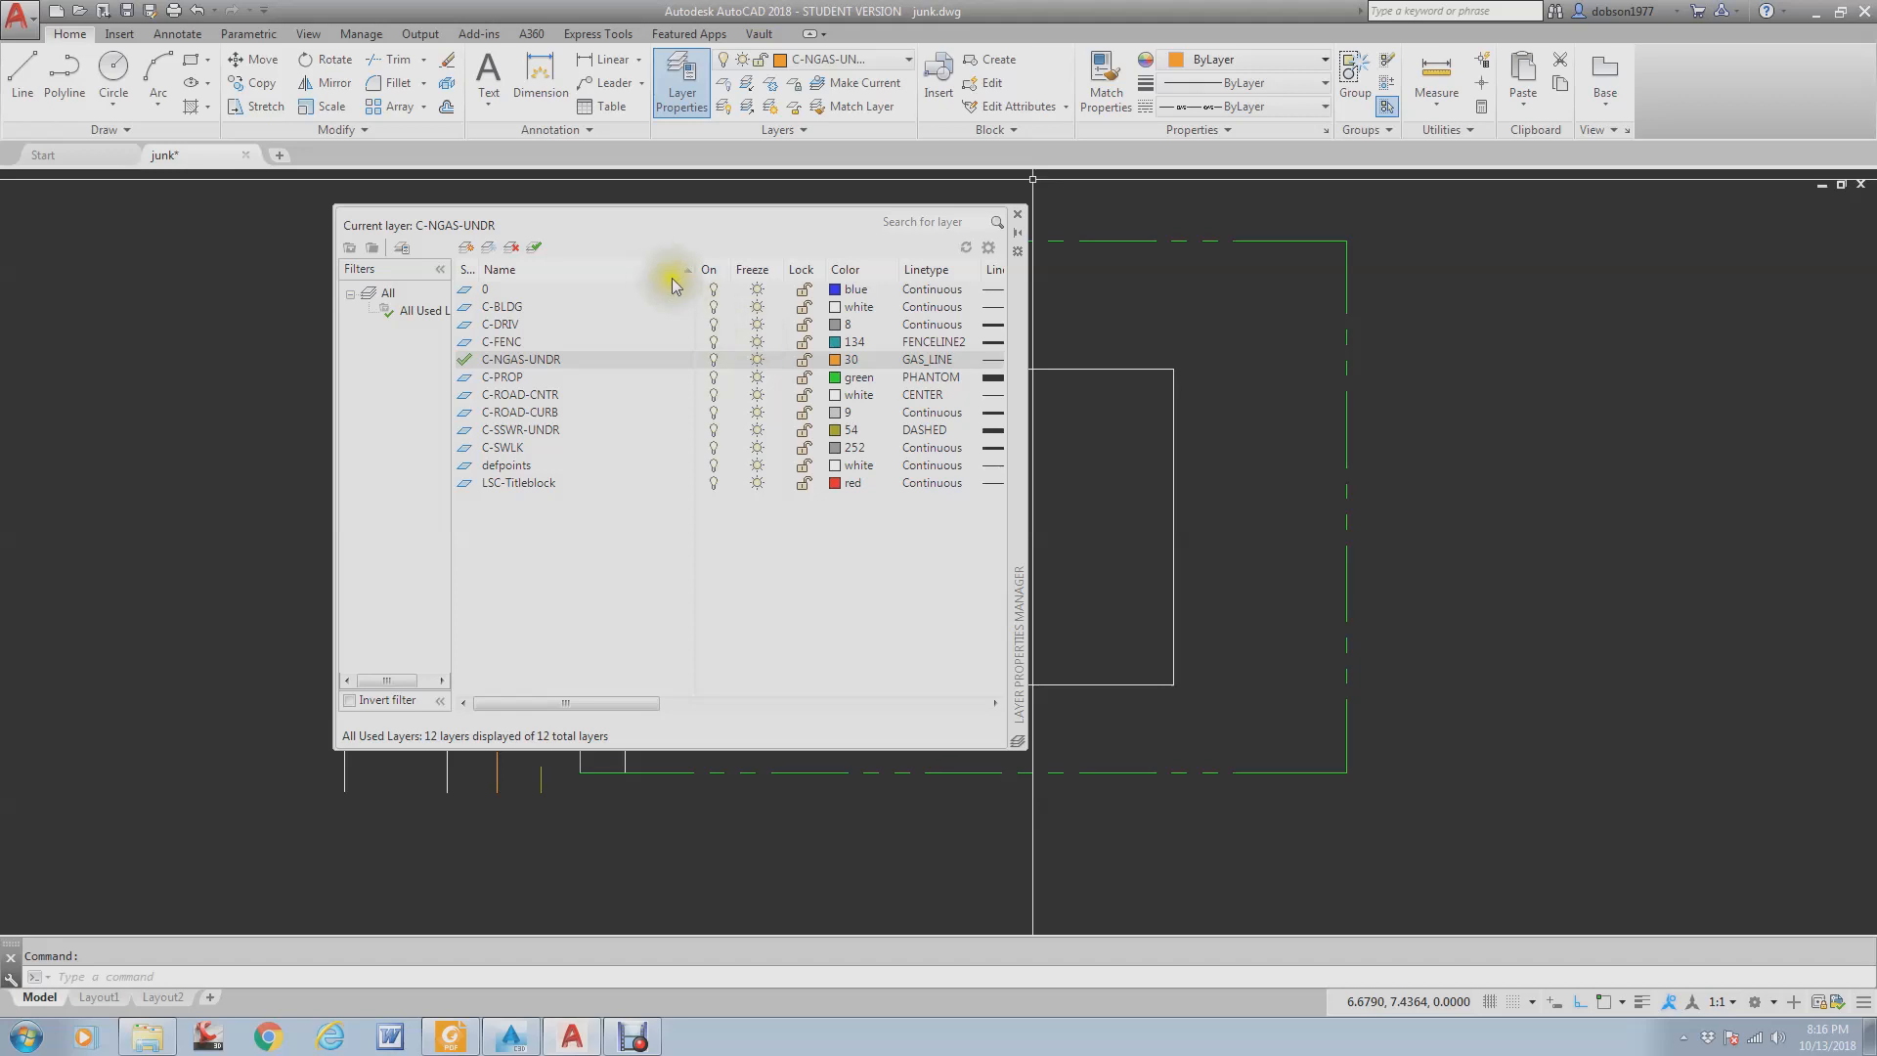
{"action": "left_click_drag", "start_coordinate": [1016, 315], "coordinate": [1096, 369]}
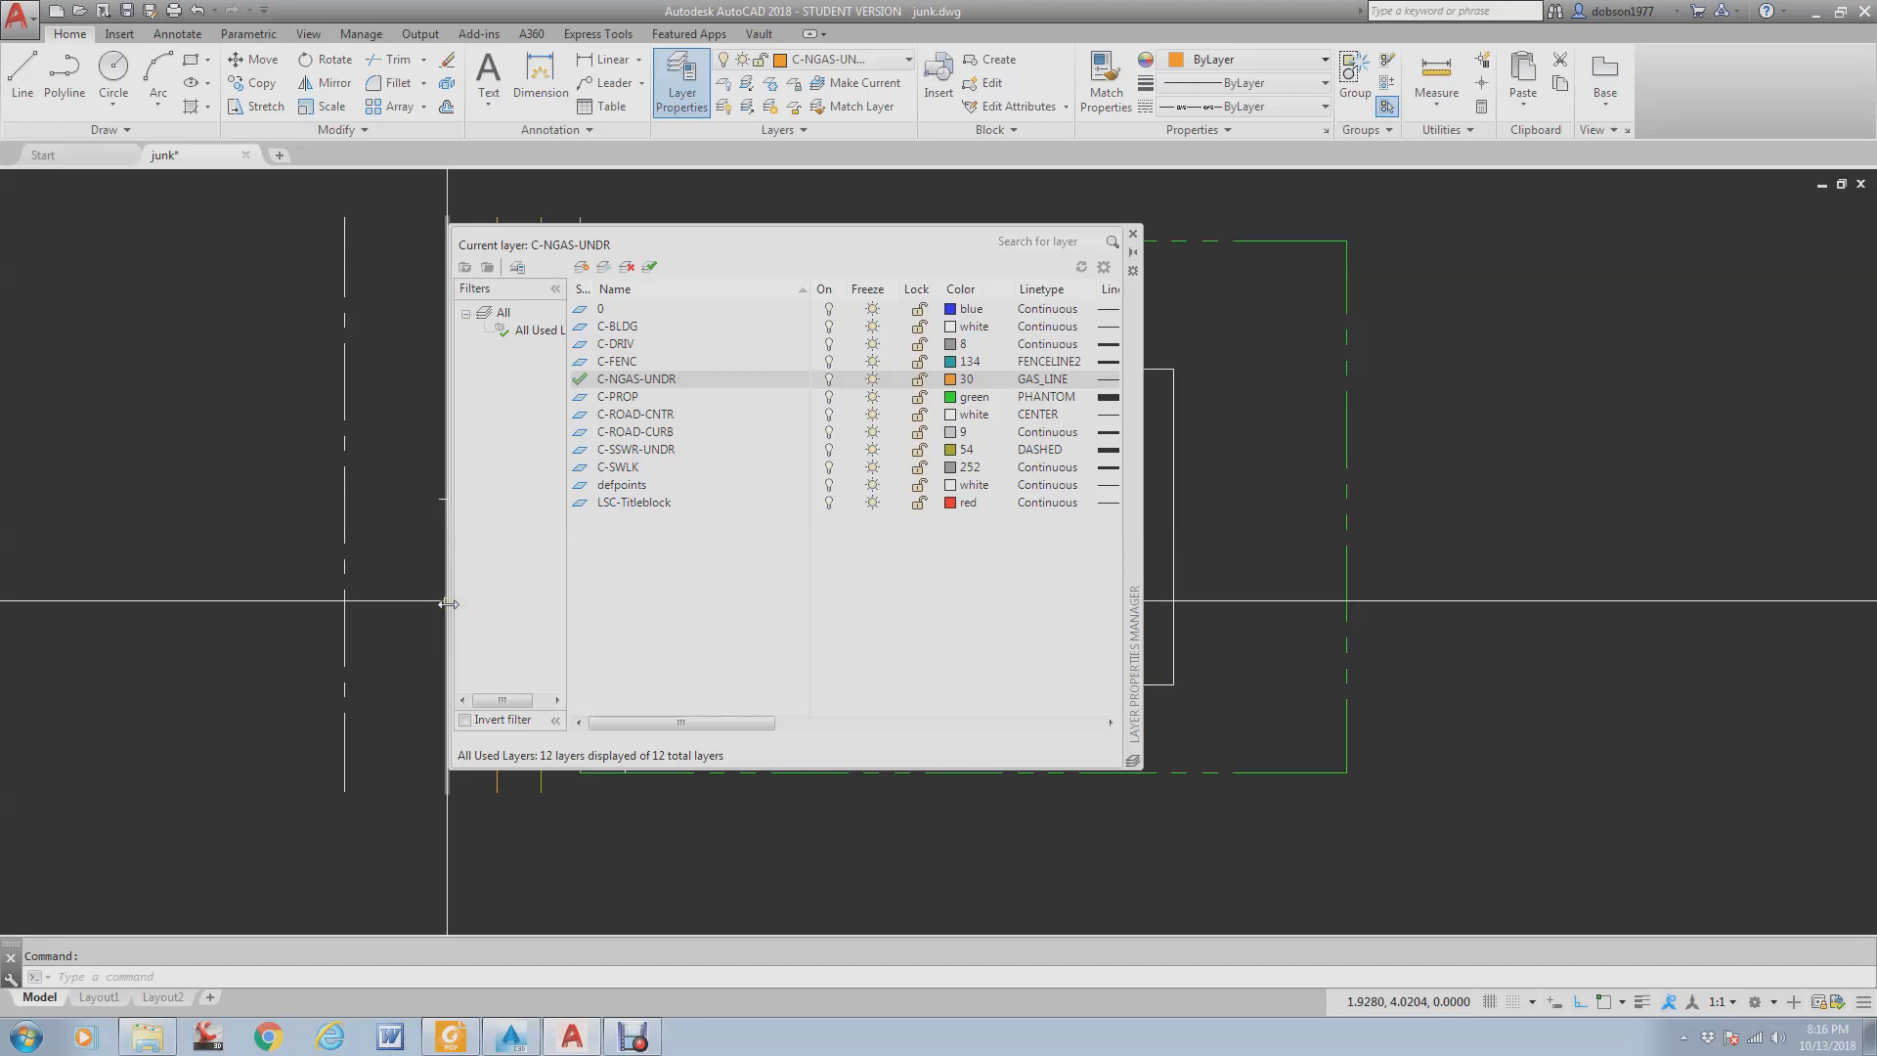
{"action": "left_click_drag", "start_coordinate": [446, 603], "coordinate": [86, 636]}
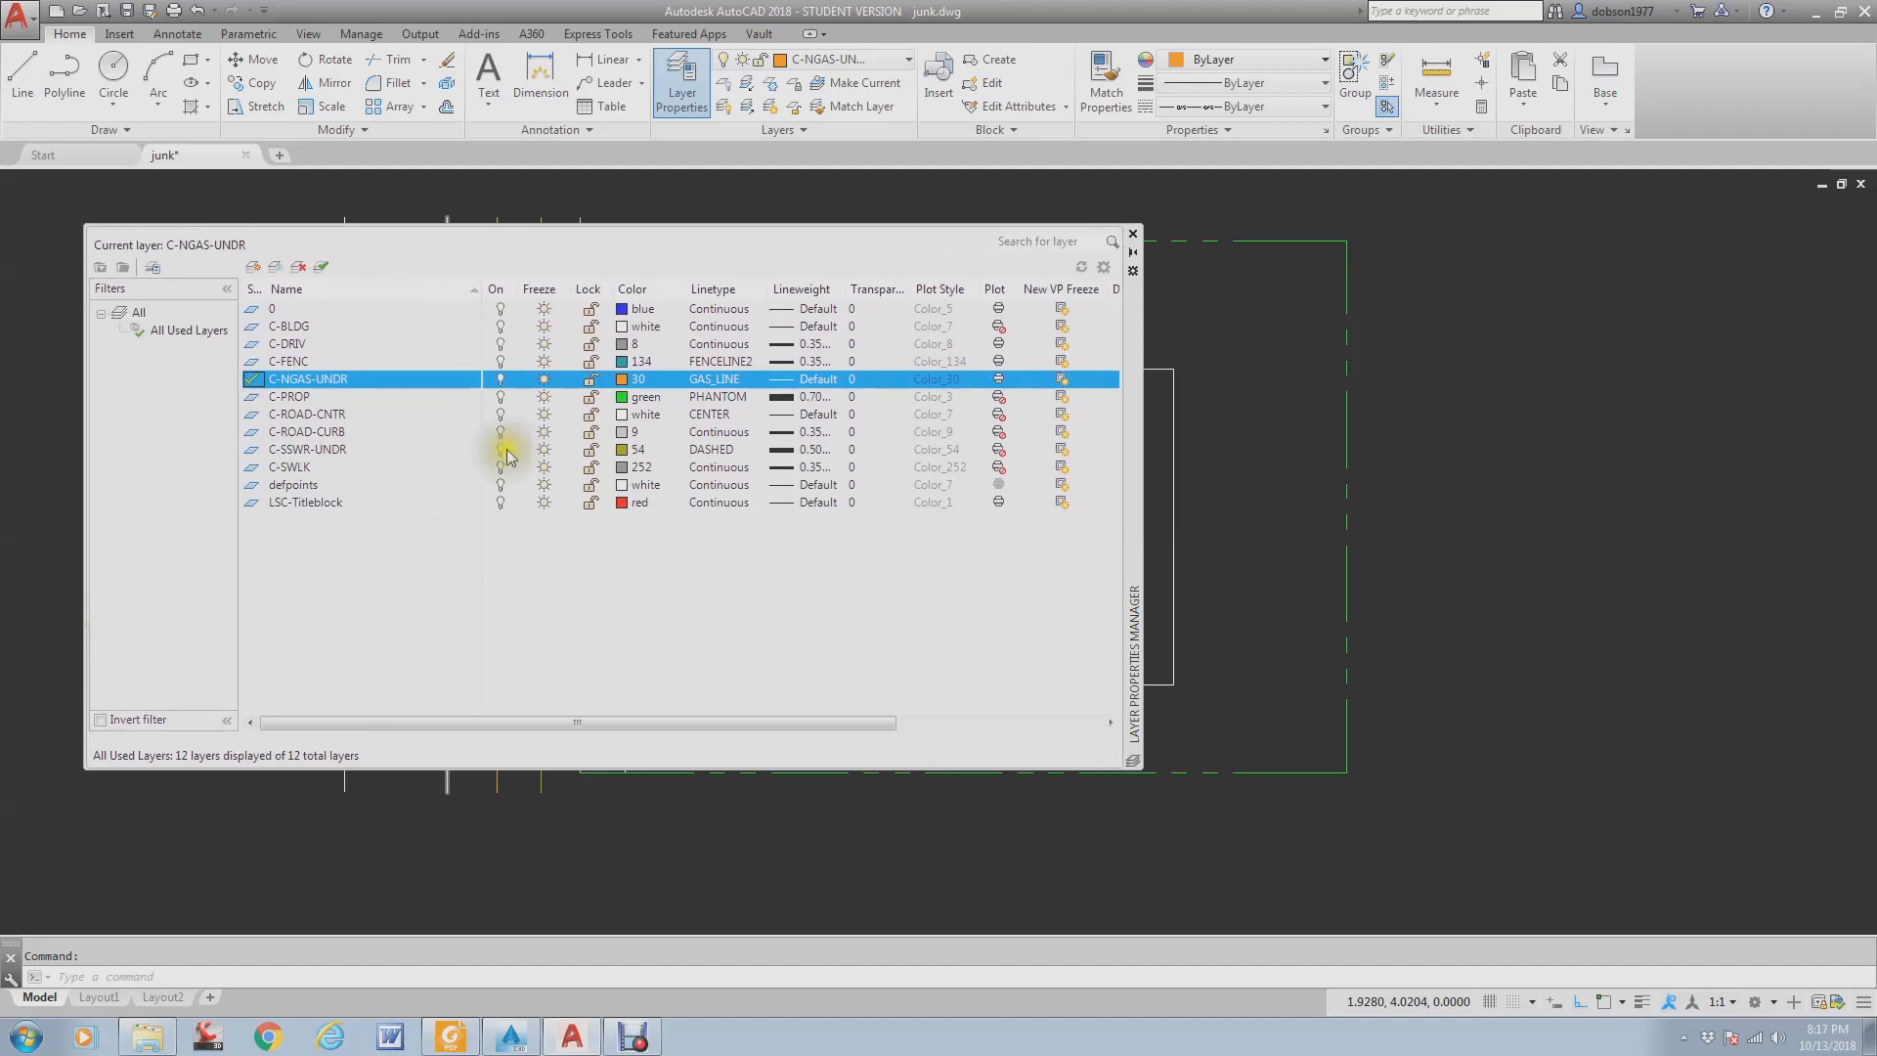
{"action": "left_click", "coordinate": [881, 298]}
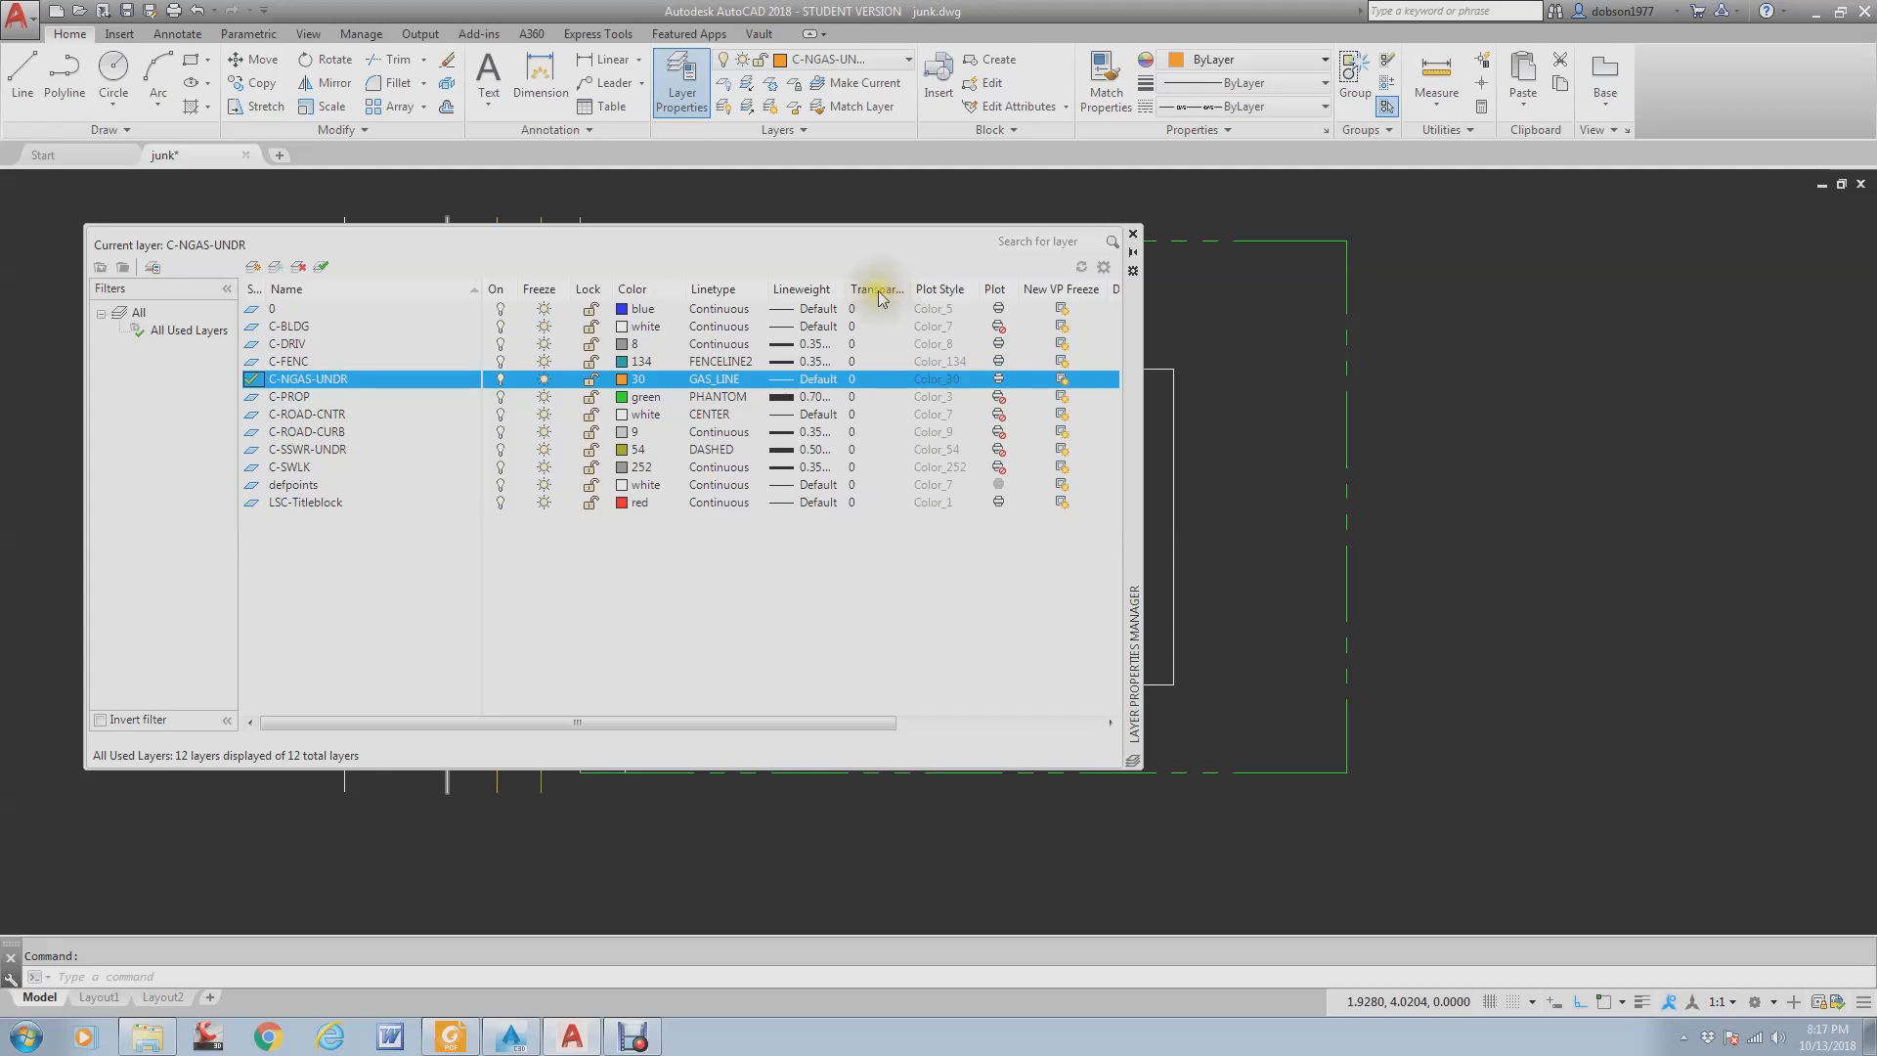
{"action": "left_click", "coordinate": [900, 296]}
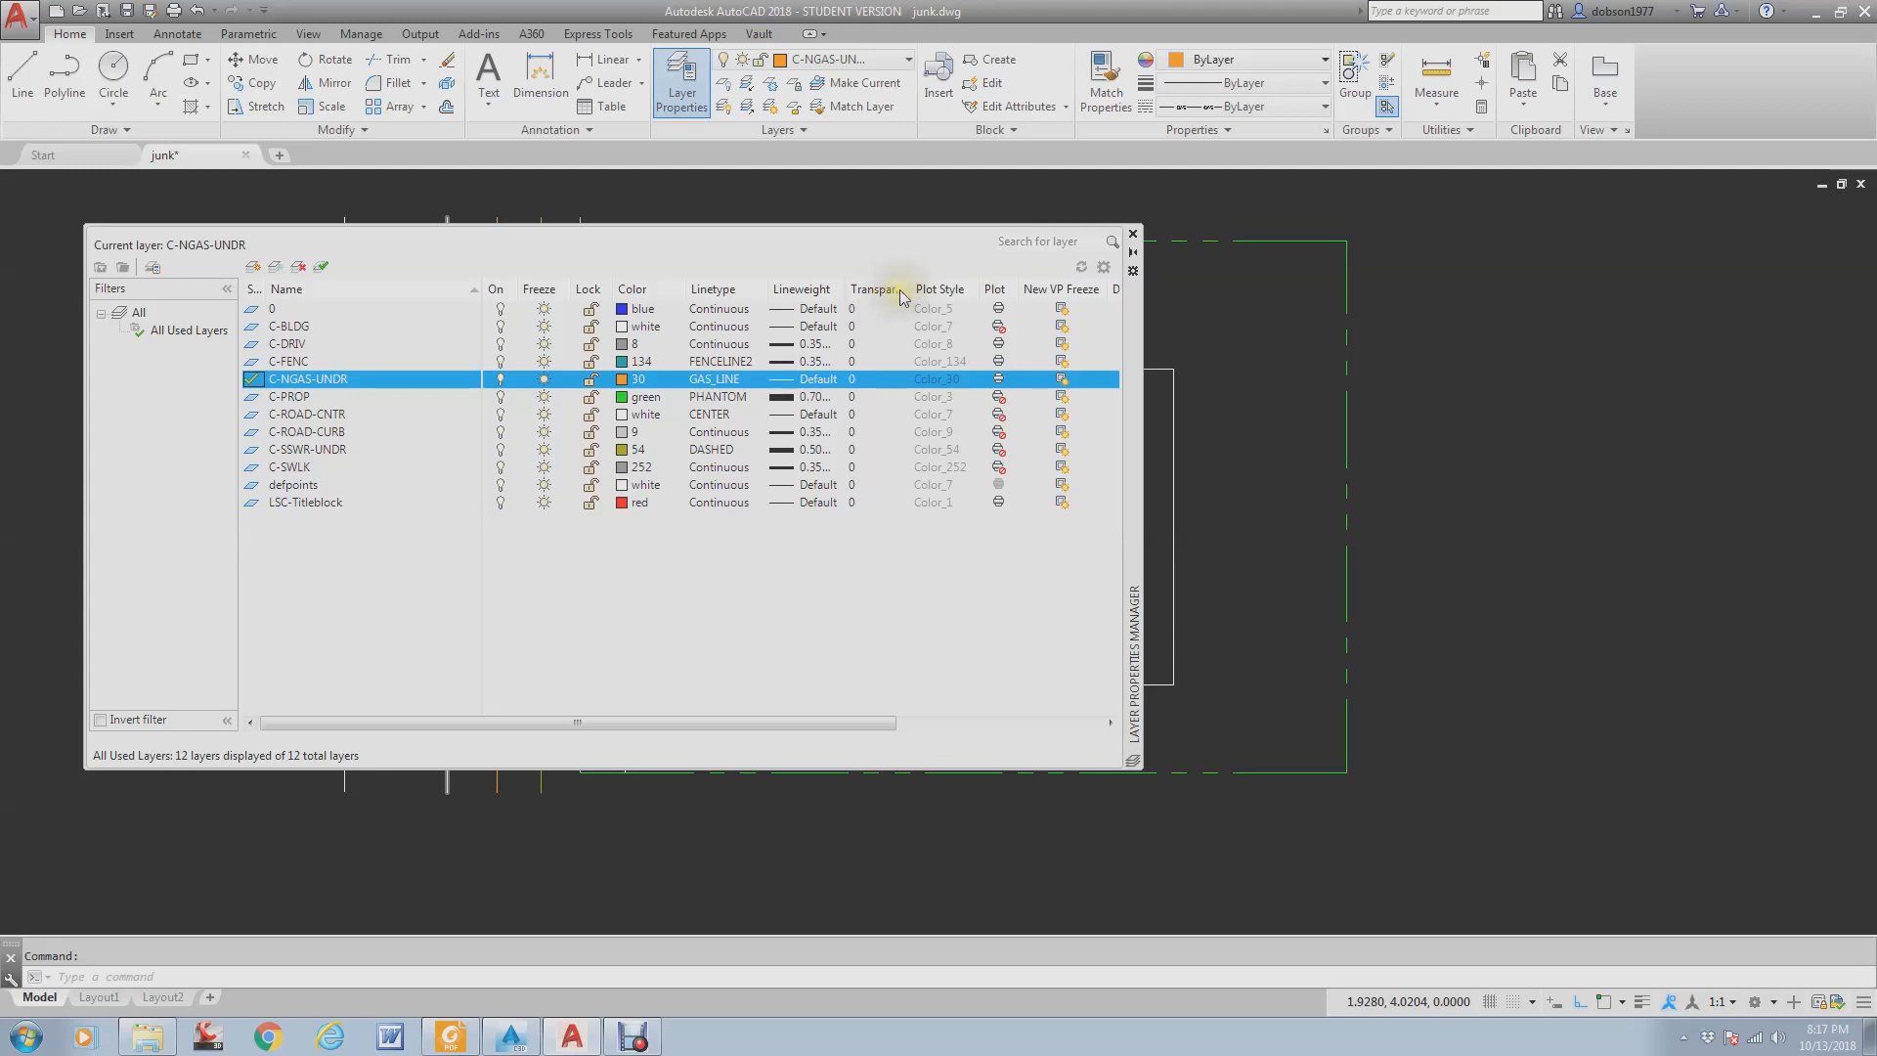
{"action": "left_click_drag", "start_coordinate": [909, 290], "coordinate": [933, 290]}
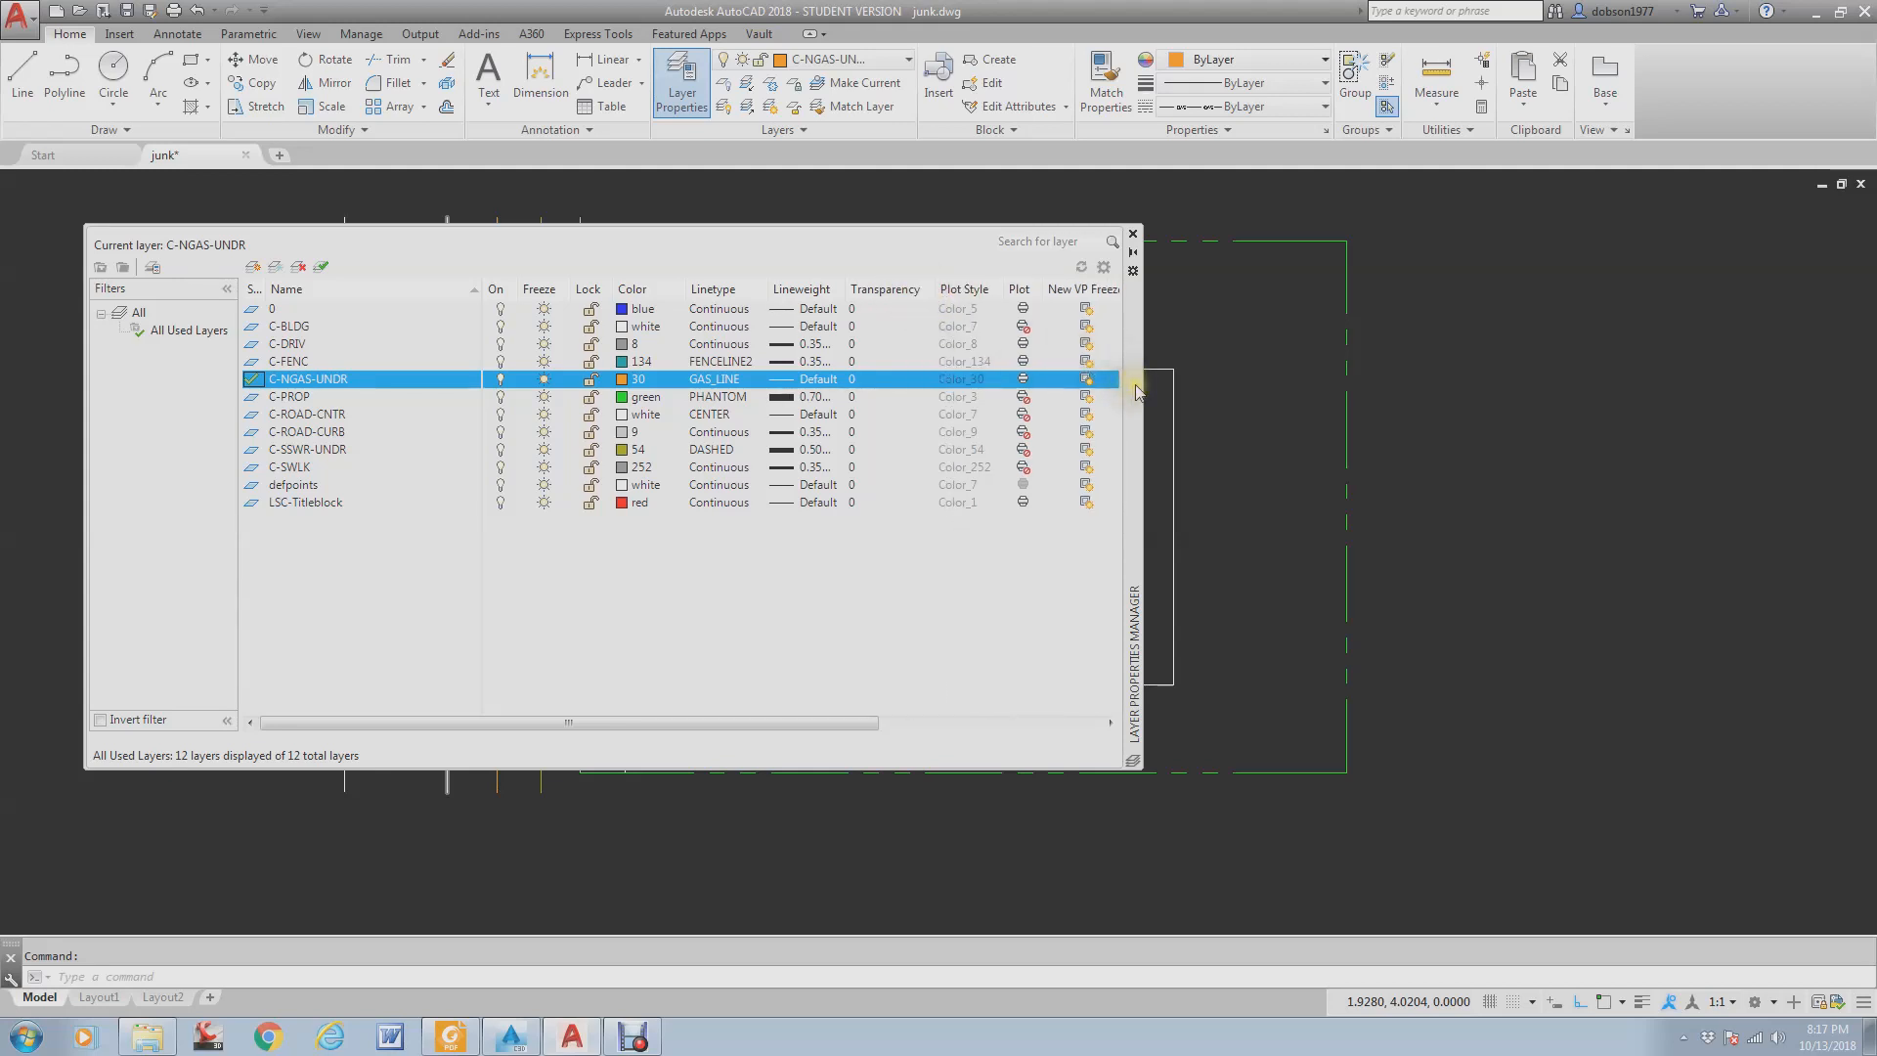
- Reposition the Layer Properties Manager and enlarge it until the Description column is included
{"action": "left_click_drag", "start_coordinate": [1137, 391], "coordinate": [1732, 427]}
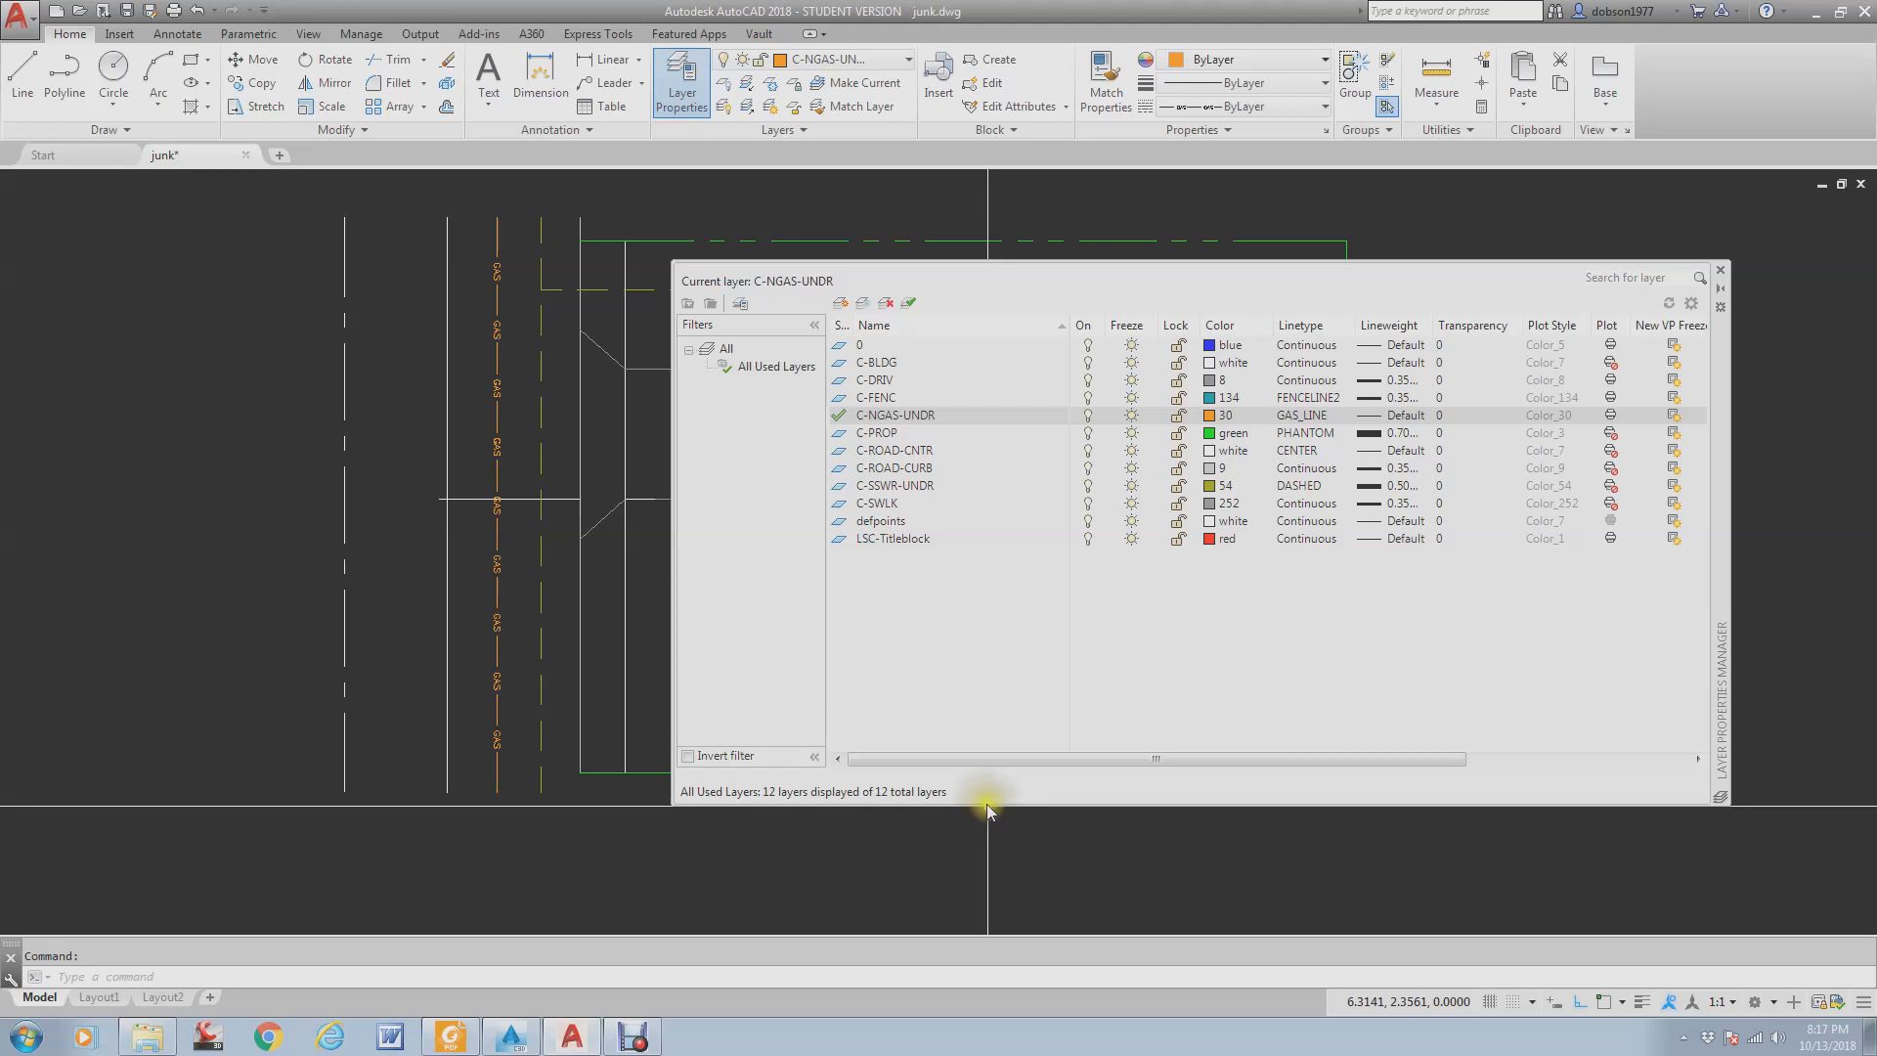
{"action": "left_click_drag", "start_coordinate": [987, 805], "coordinate": [997, 555]}
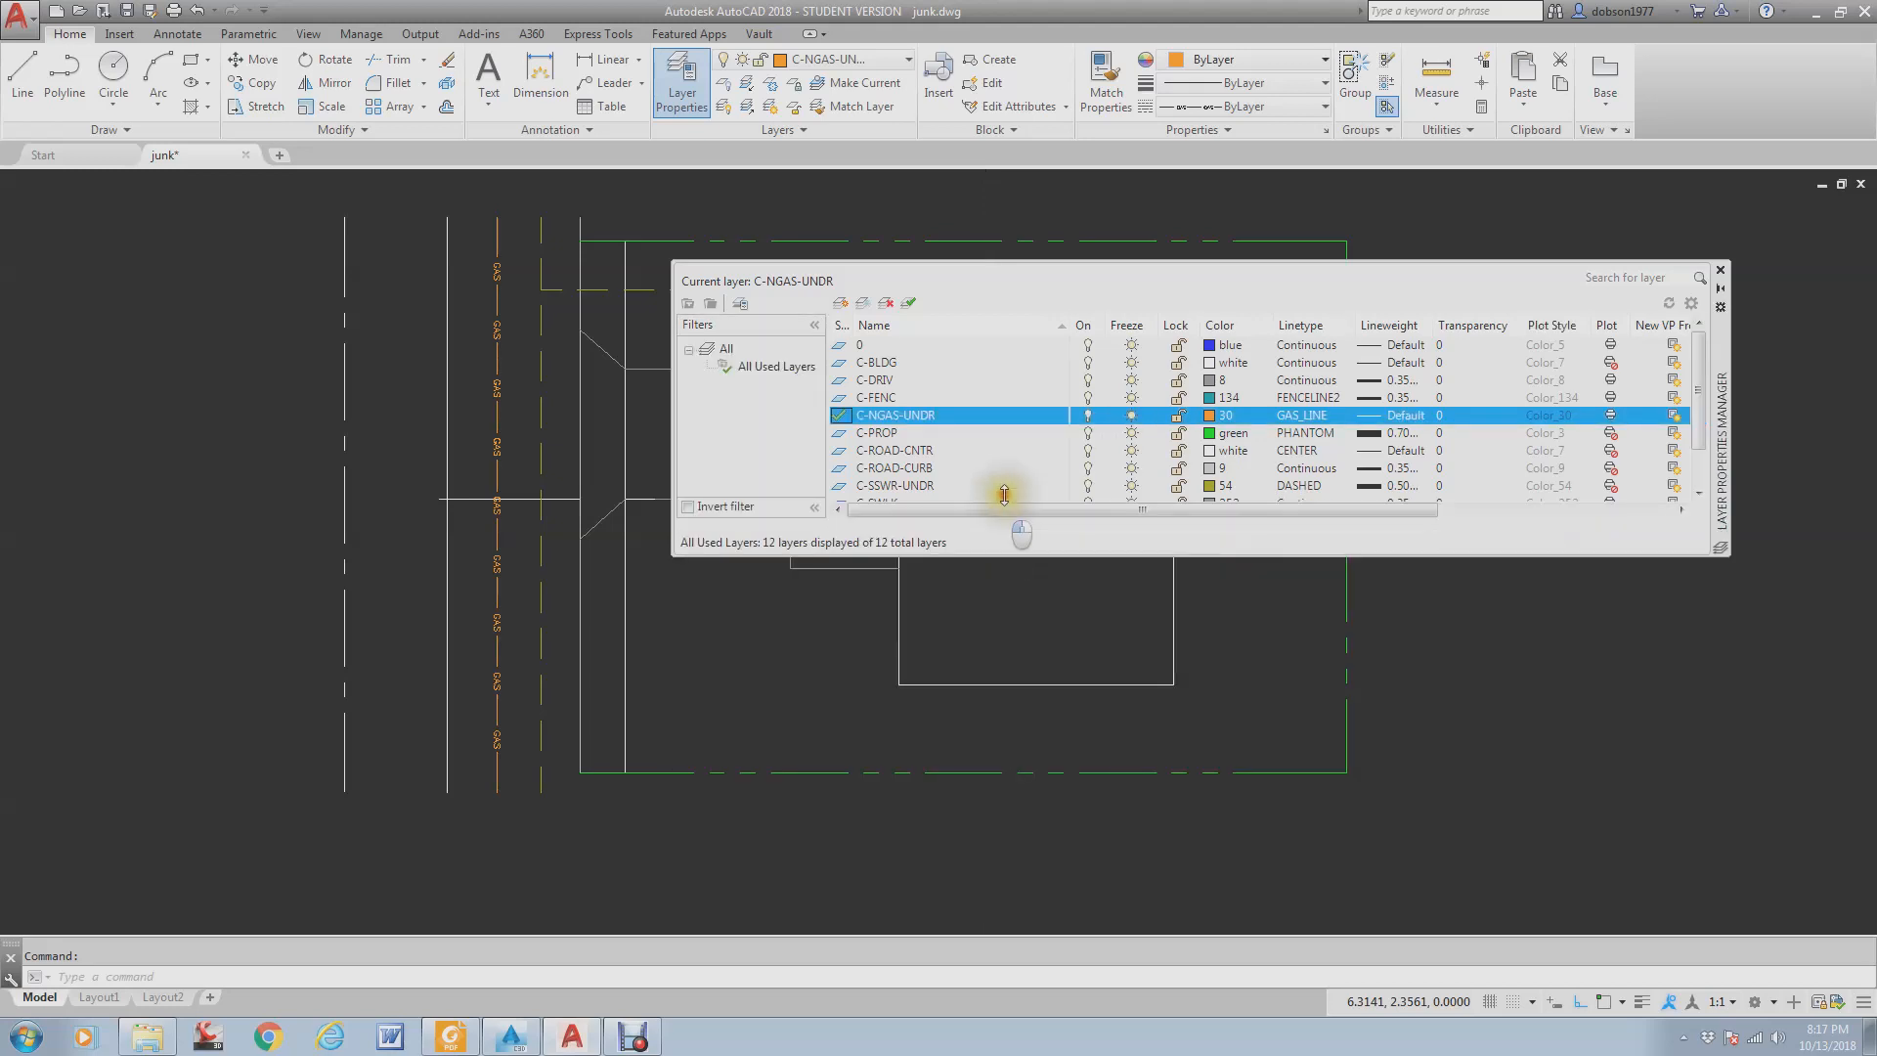
{"action": "left_click_drag", "start_coordinate": [1013, 447], "coordinate": [1034, 838]}
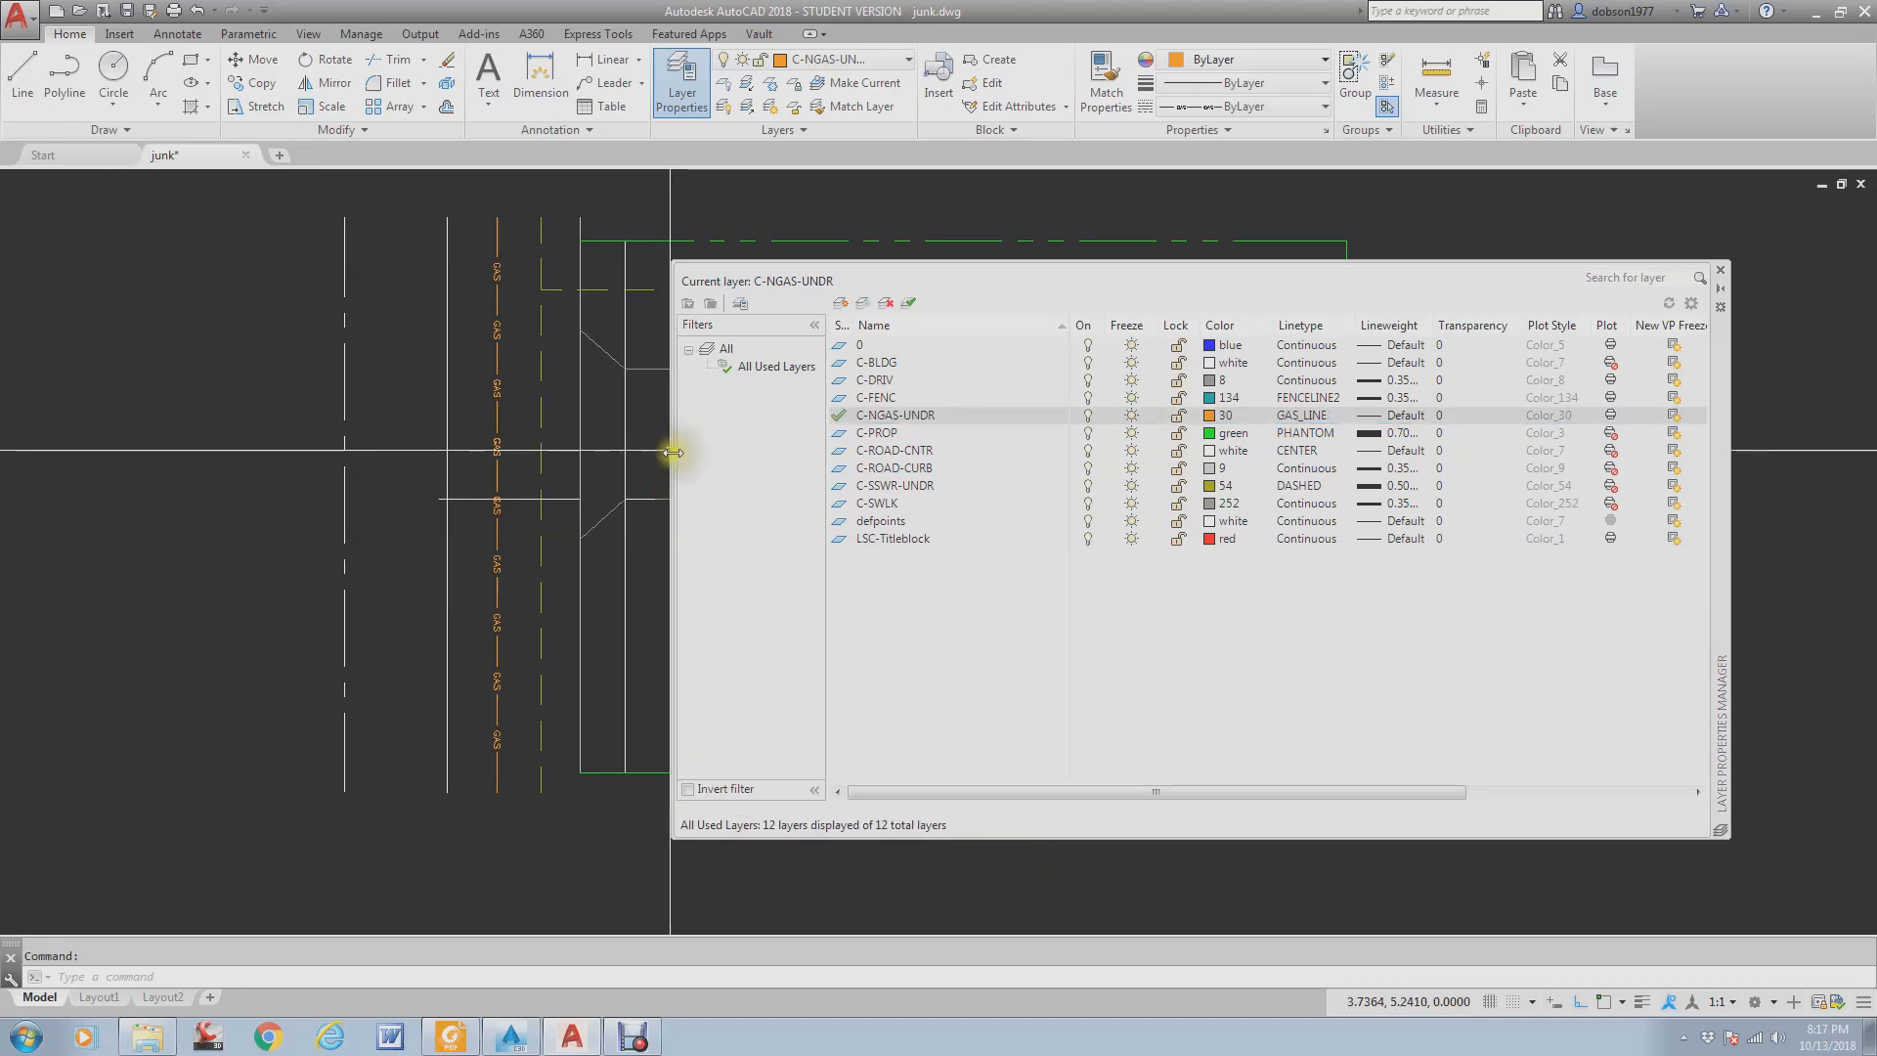
{"action": "left_click_drag", "start_coordinate": [672, 449], "coordinate": [281, 494]}
- Examine the Description fields of several layers, including 0, C-BLDG and C-DRIV, and close the Layer Properties Manager
{"action": "left_click", "coordinate": [1429, 348]}
{"action": "left_click", "coordinate": [1426, 363]}
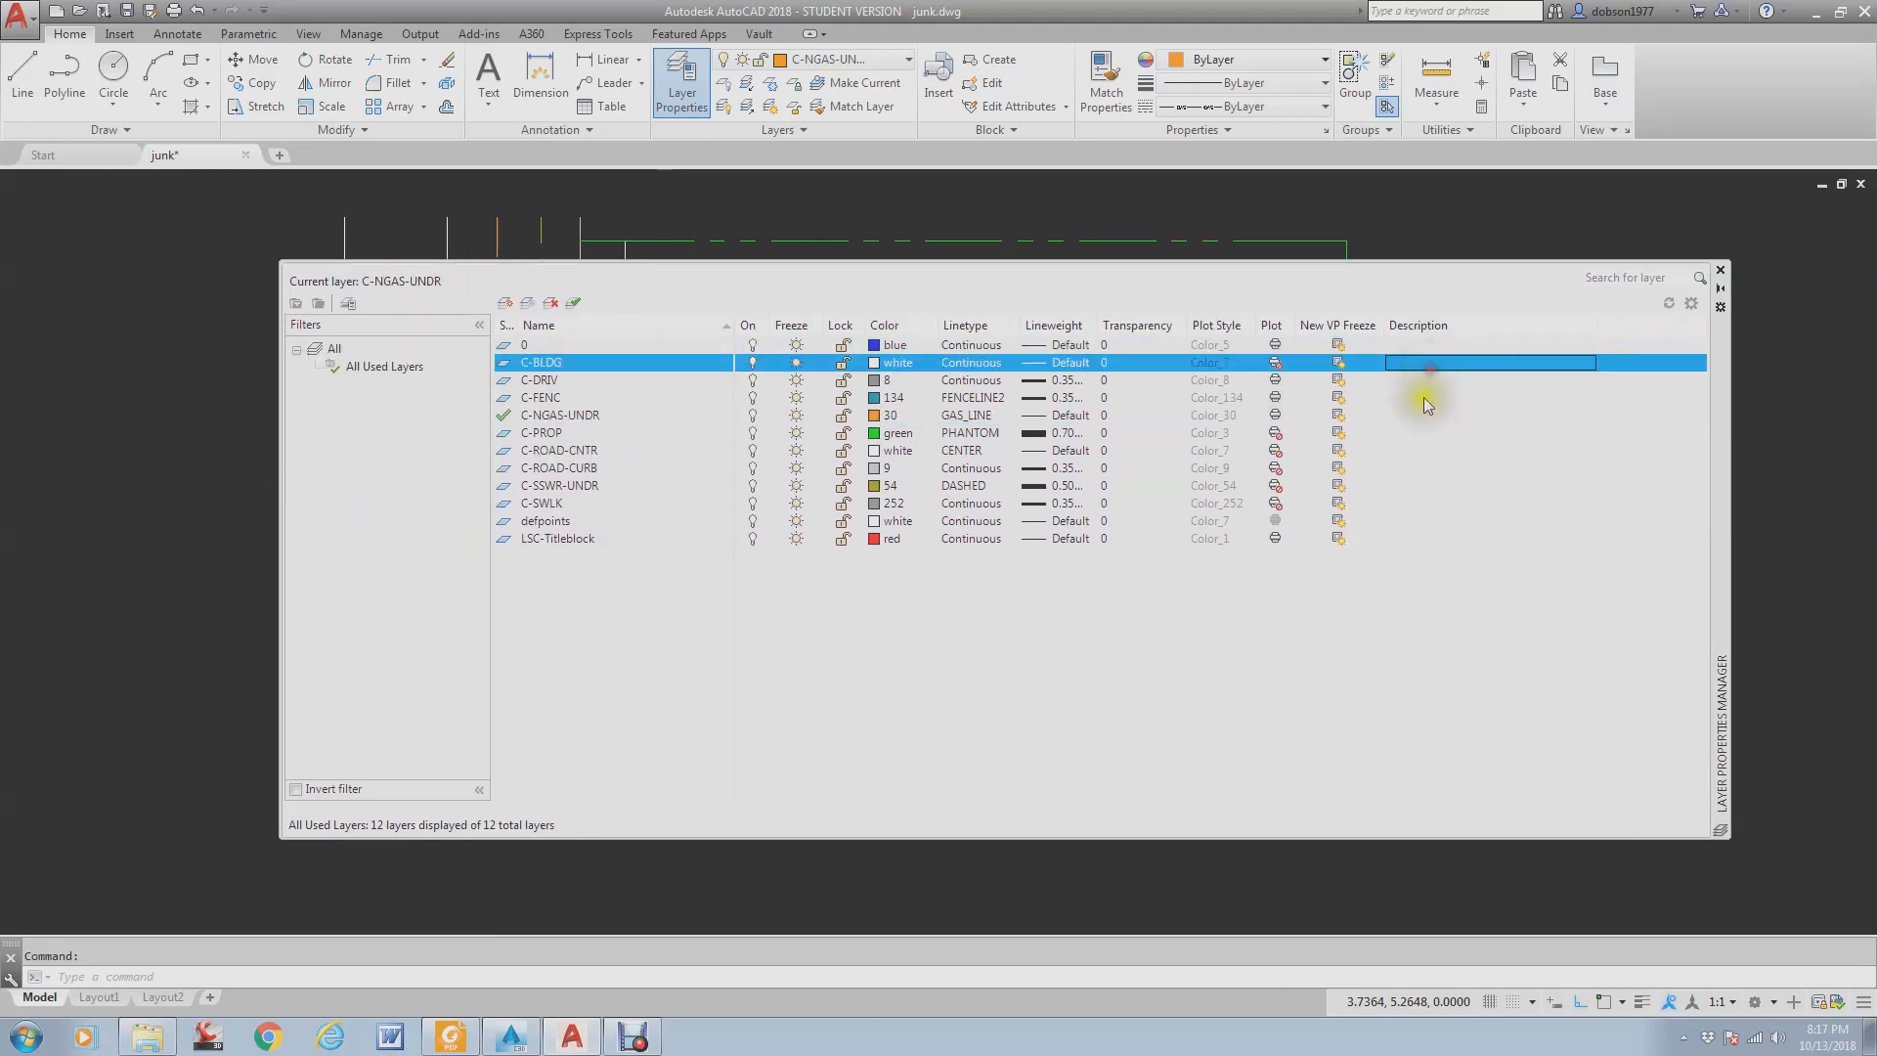
{"action": "left_click", "coordinate": [1432, 434]}
{"action": "double_click", "coordinate": [1427, 380]}
{"action": "double_click", "coordinate": [1418, 345]}
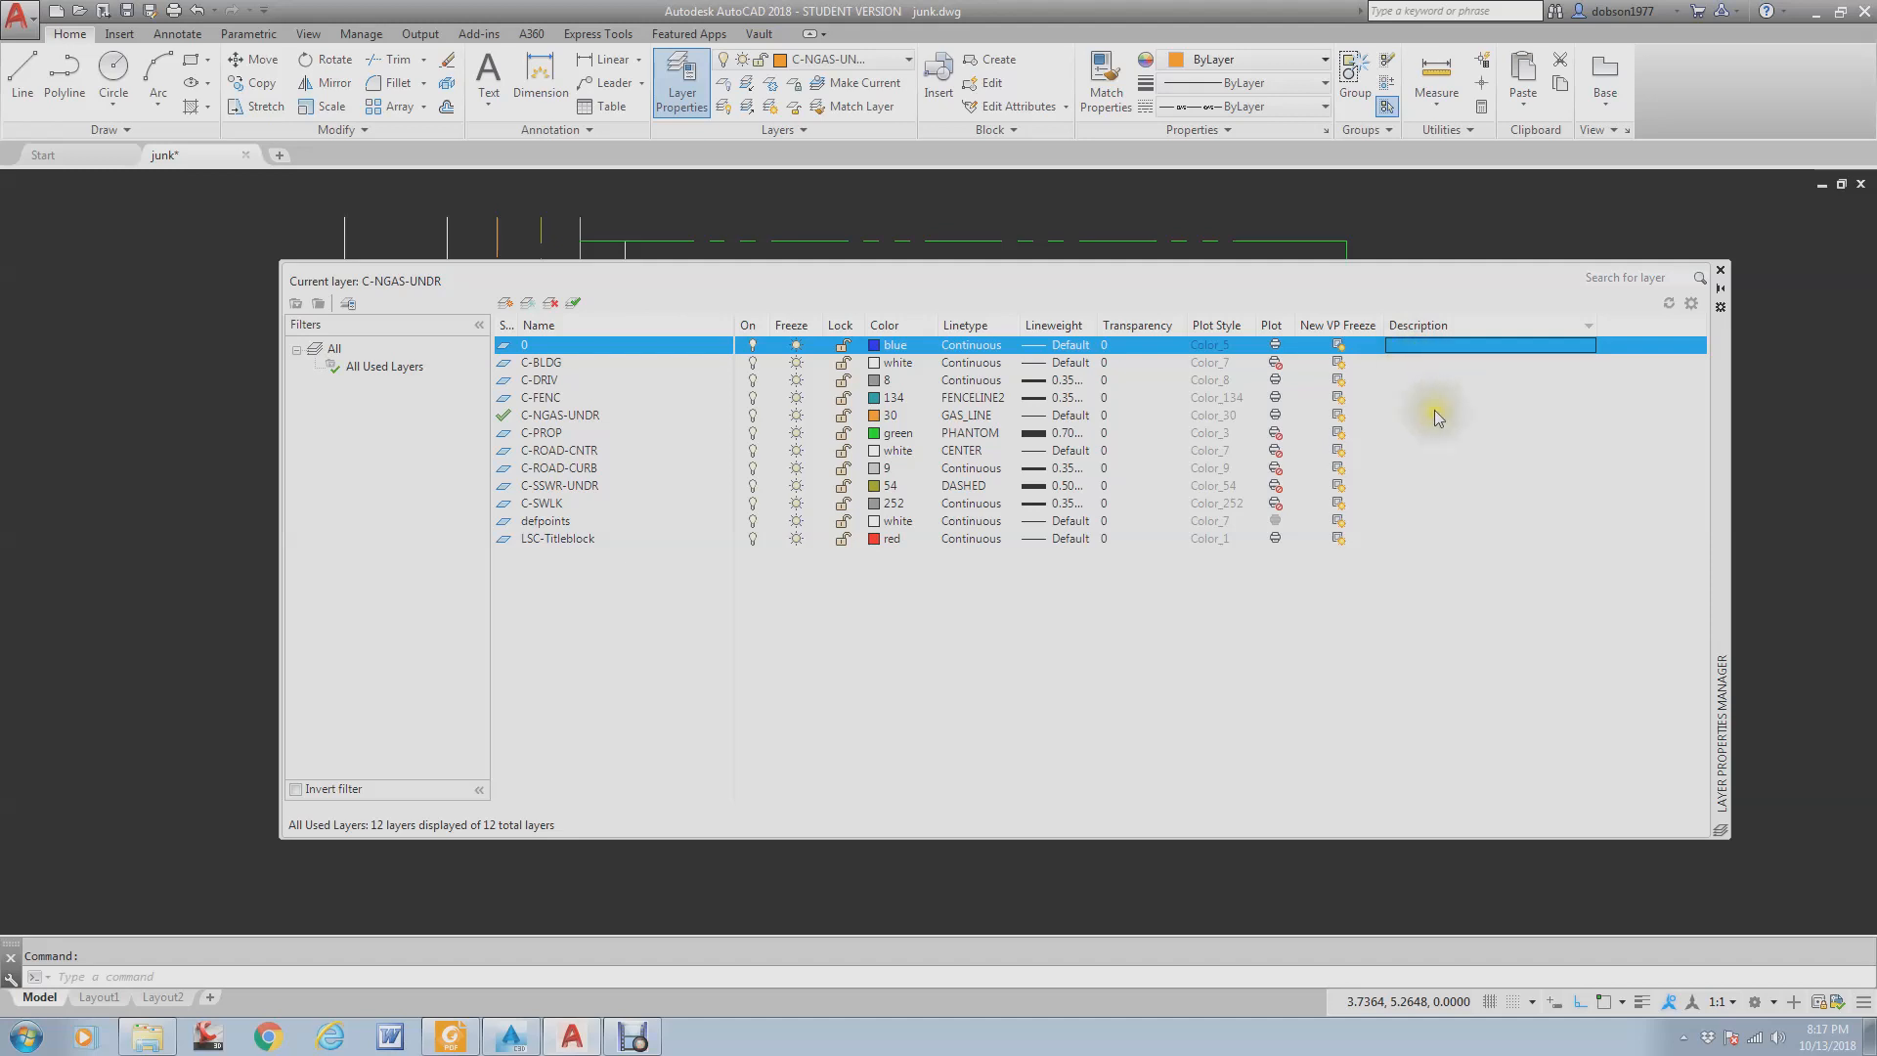
{"action": "left_click", "coordinate": [1434, 414]}
{"action": "left_click", "coordinate": [1422, 379]}
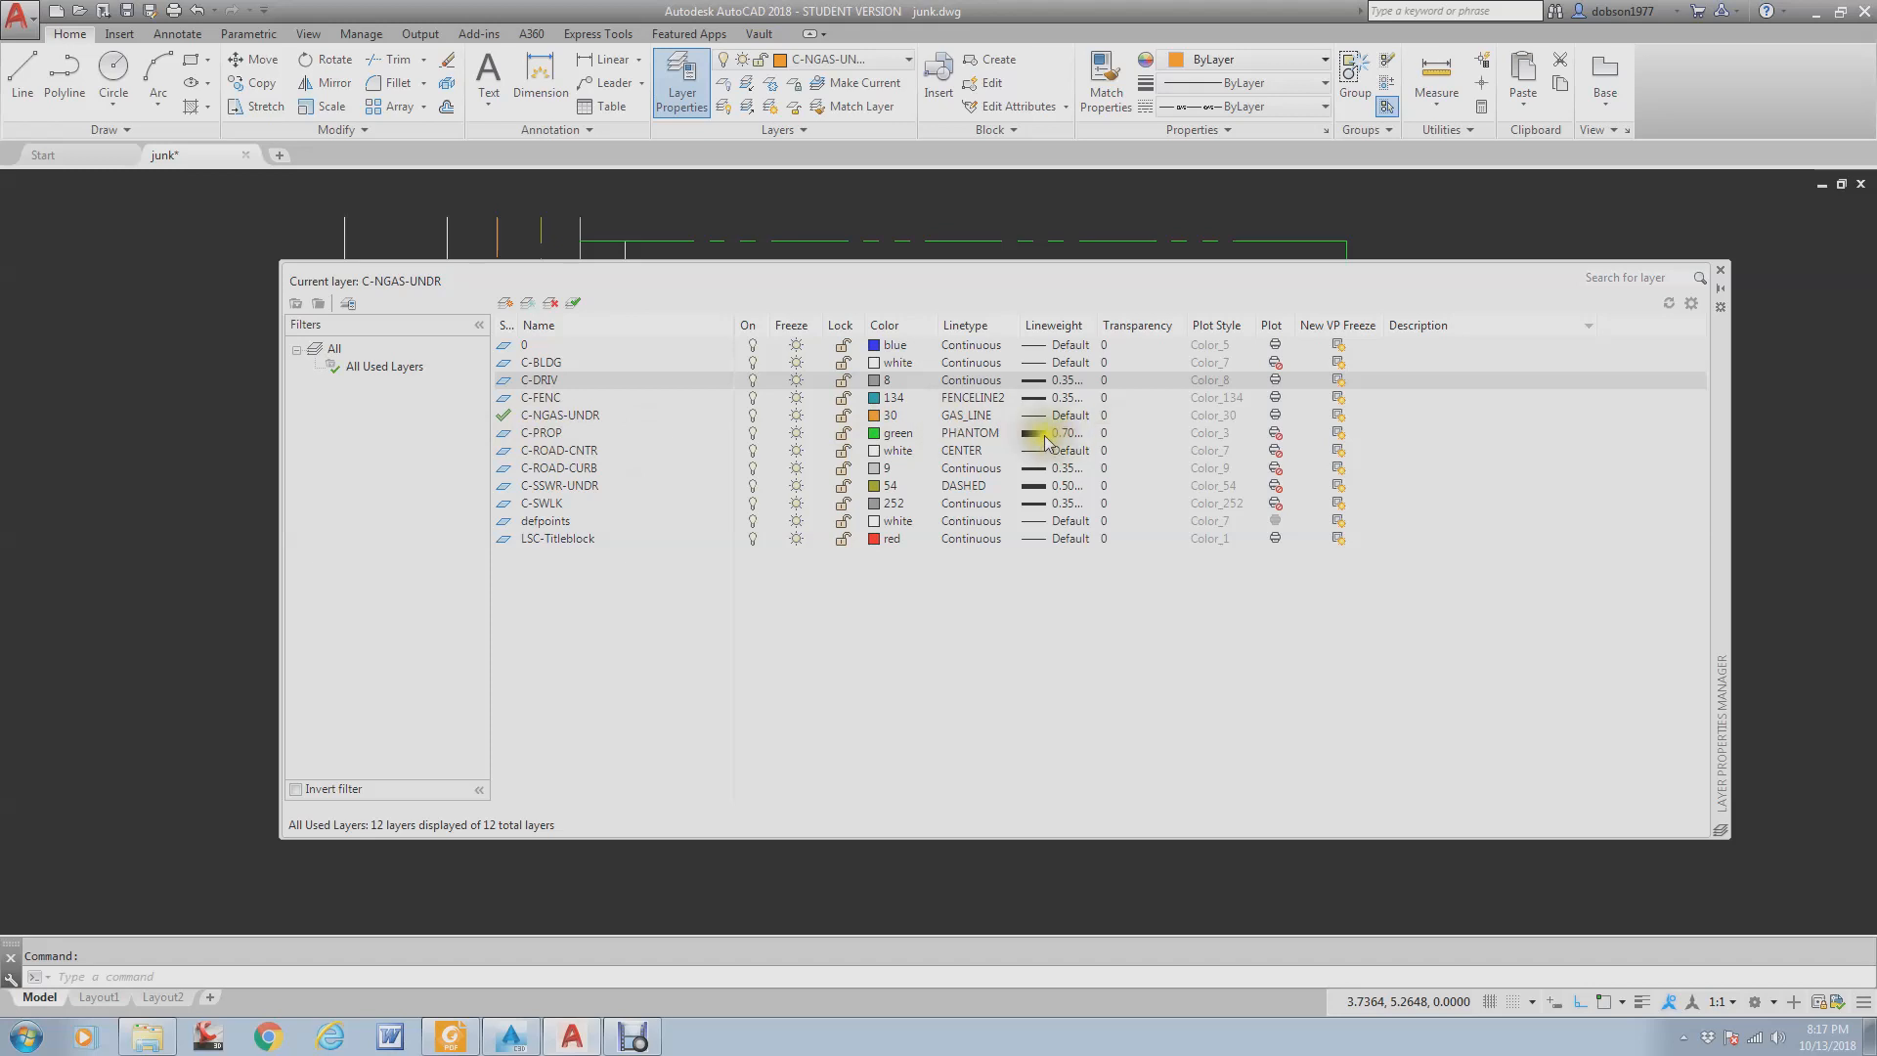
{"action": "left_click", "coordinate": [1720, 271]}
- Hide and restore the LineWeight toggle in the status bar's customization options
{"action": "scroll", "coordinate": [1131, 238], "scroll_direction": "up", "scroll_amount": 4}
{"action": "scroll", "coordinate": [1131, 239], "scroll_direction": "down", "scroll_amount": 4}
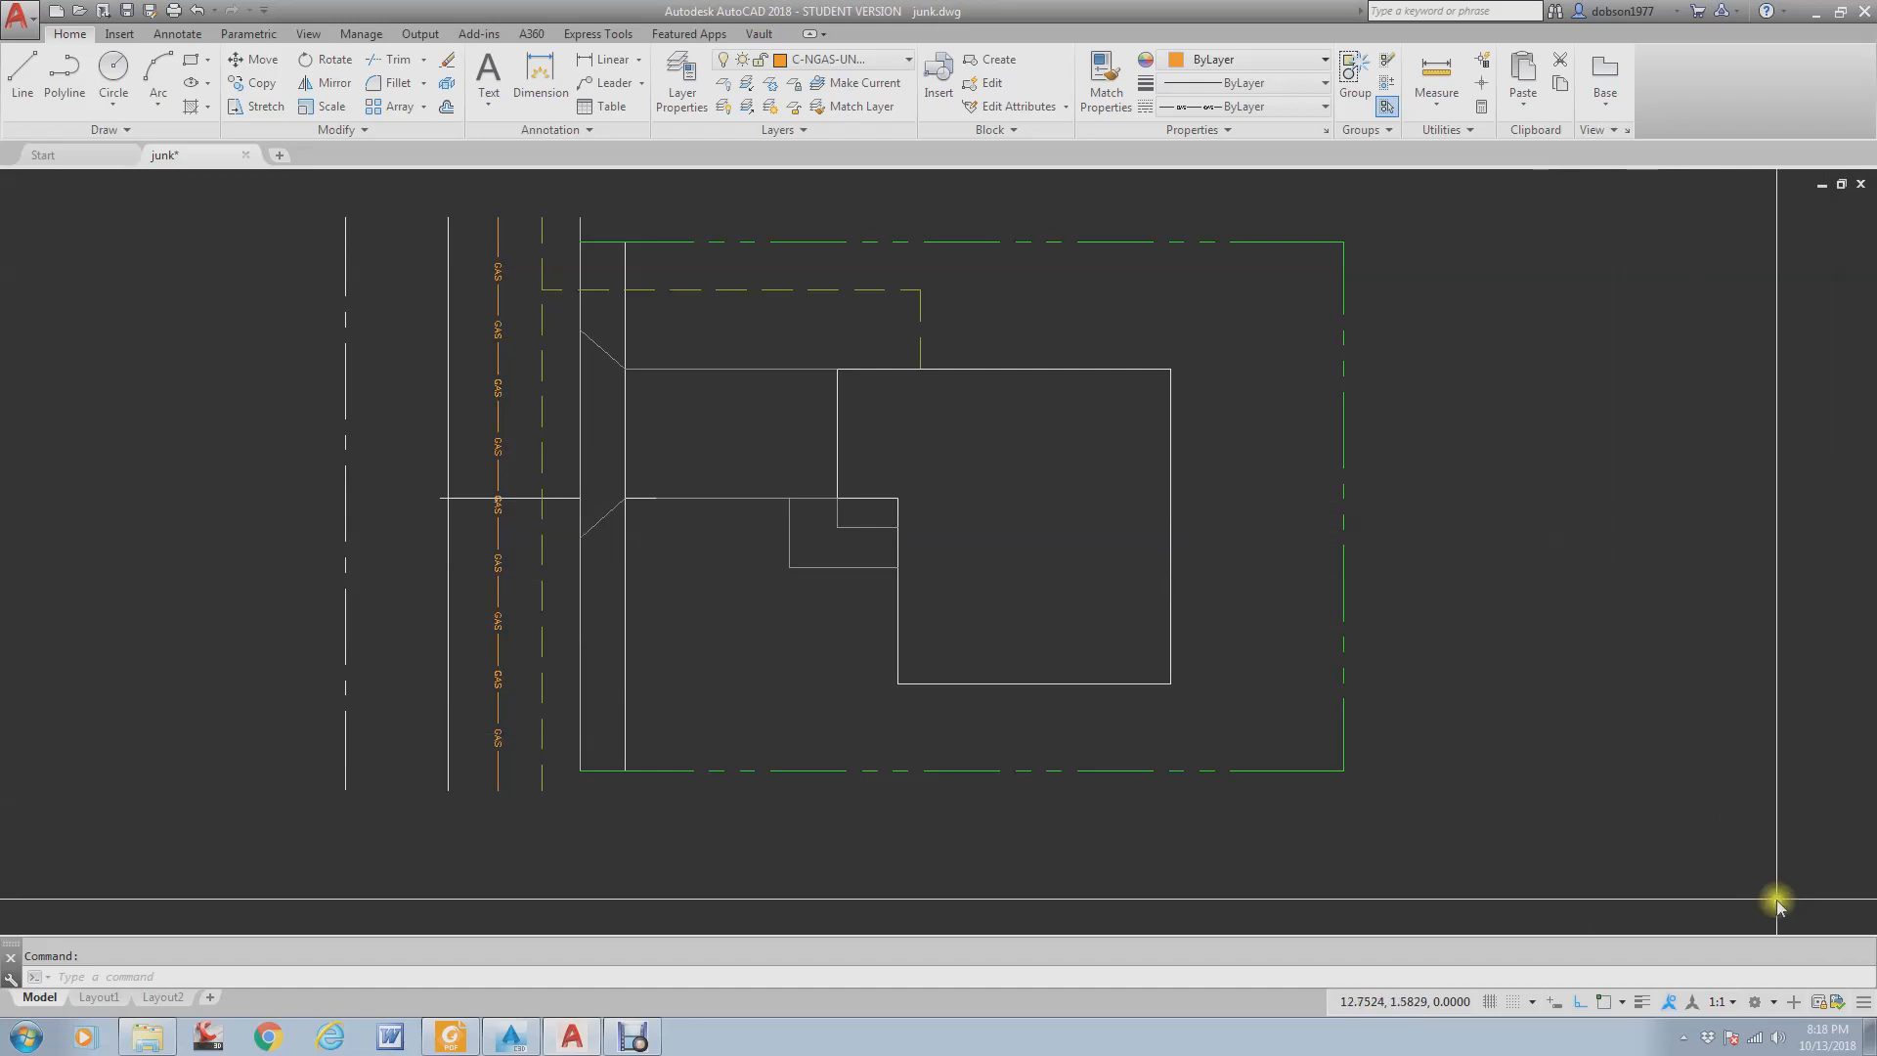
{"action": "left_click", "coordinate": [1863, 1002]}
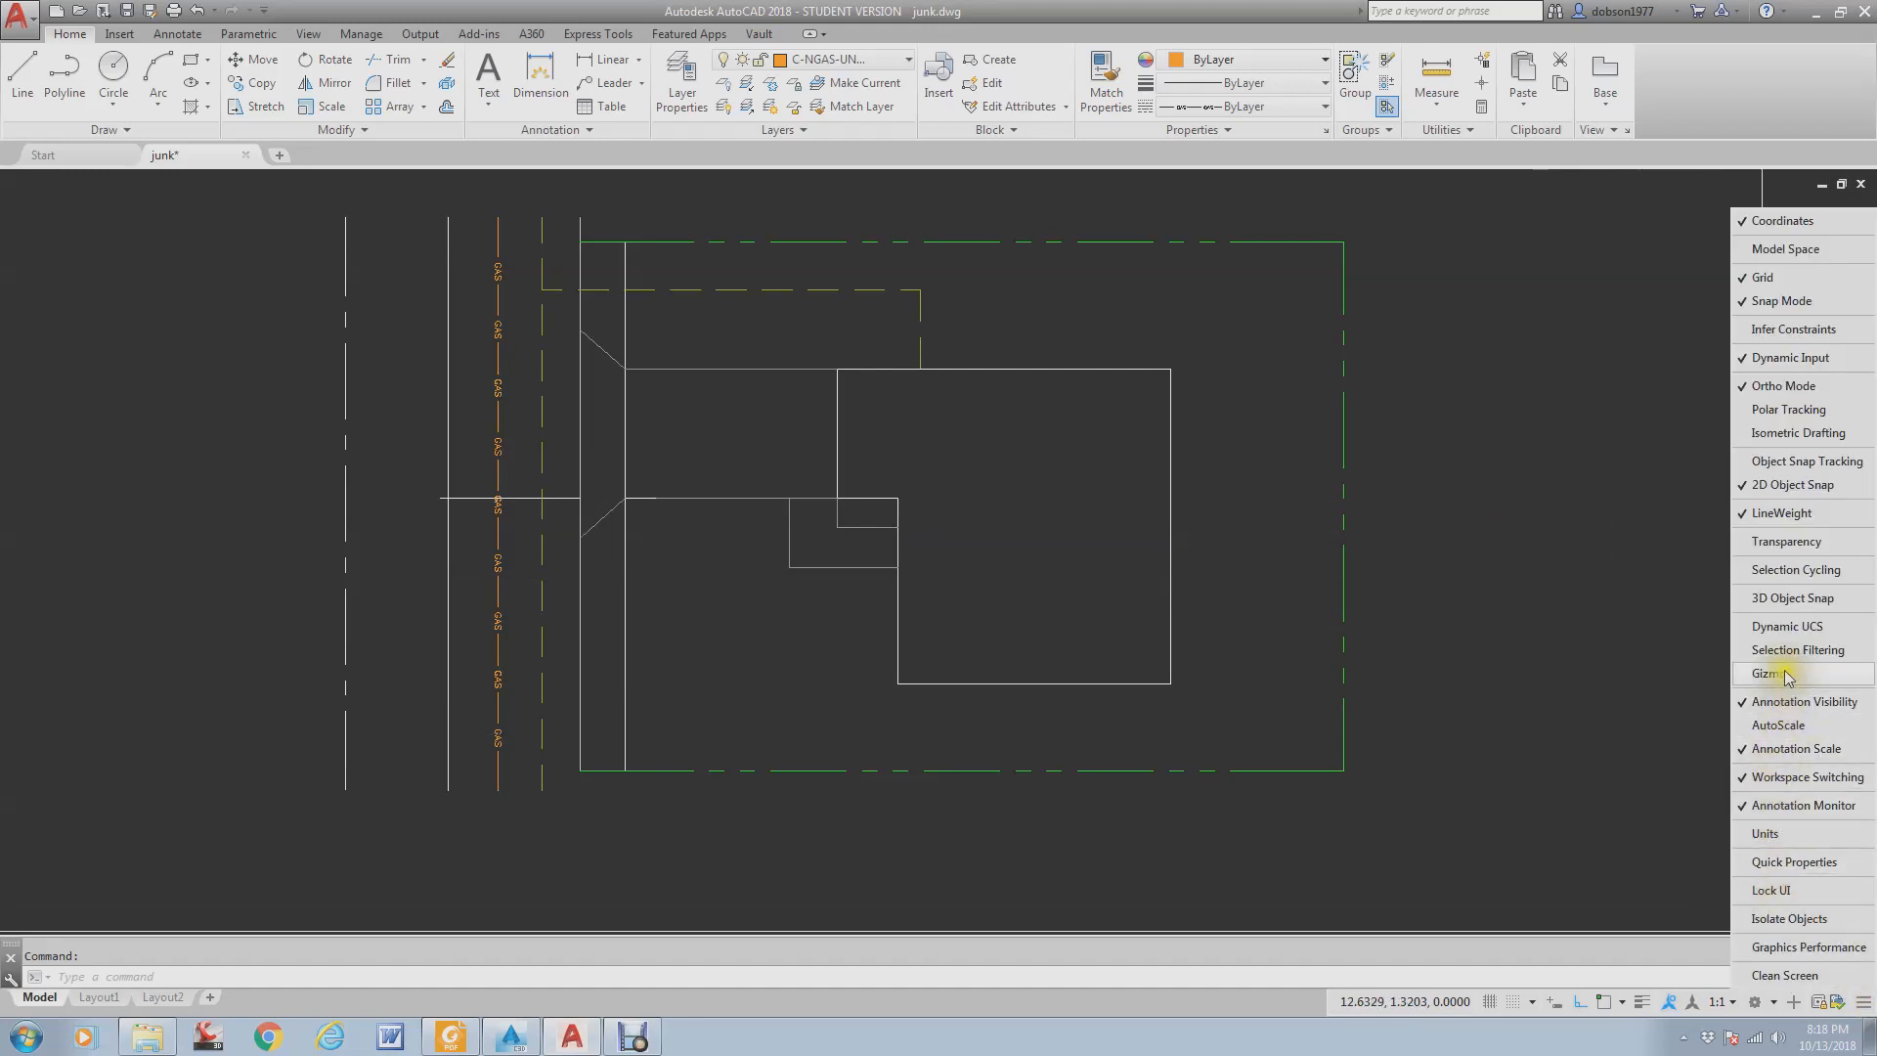
{"action": "left_click", "coordinate": [1784, 515]}
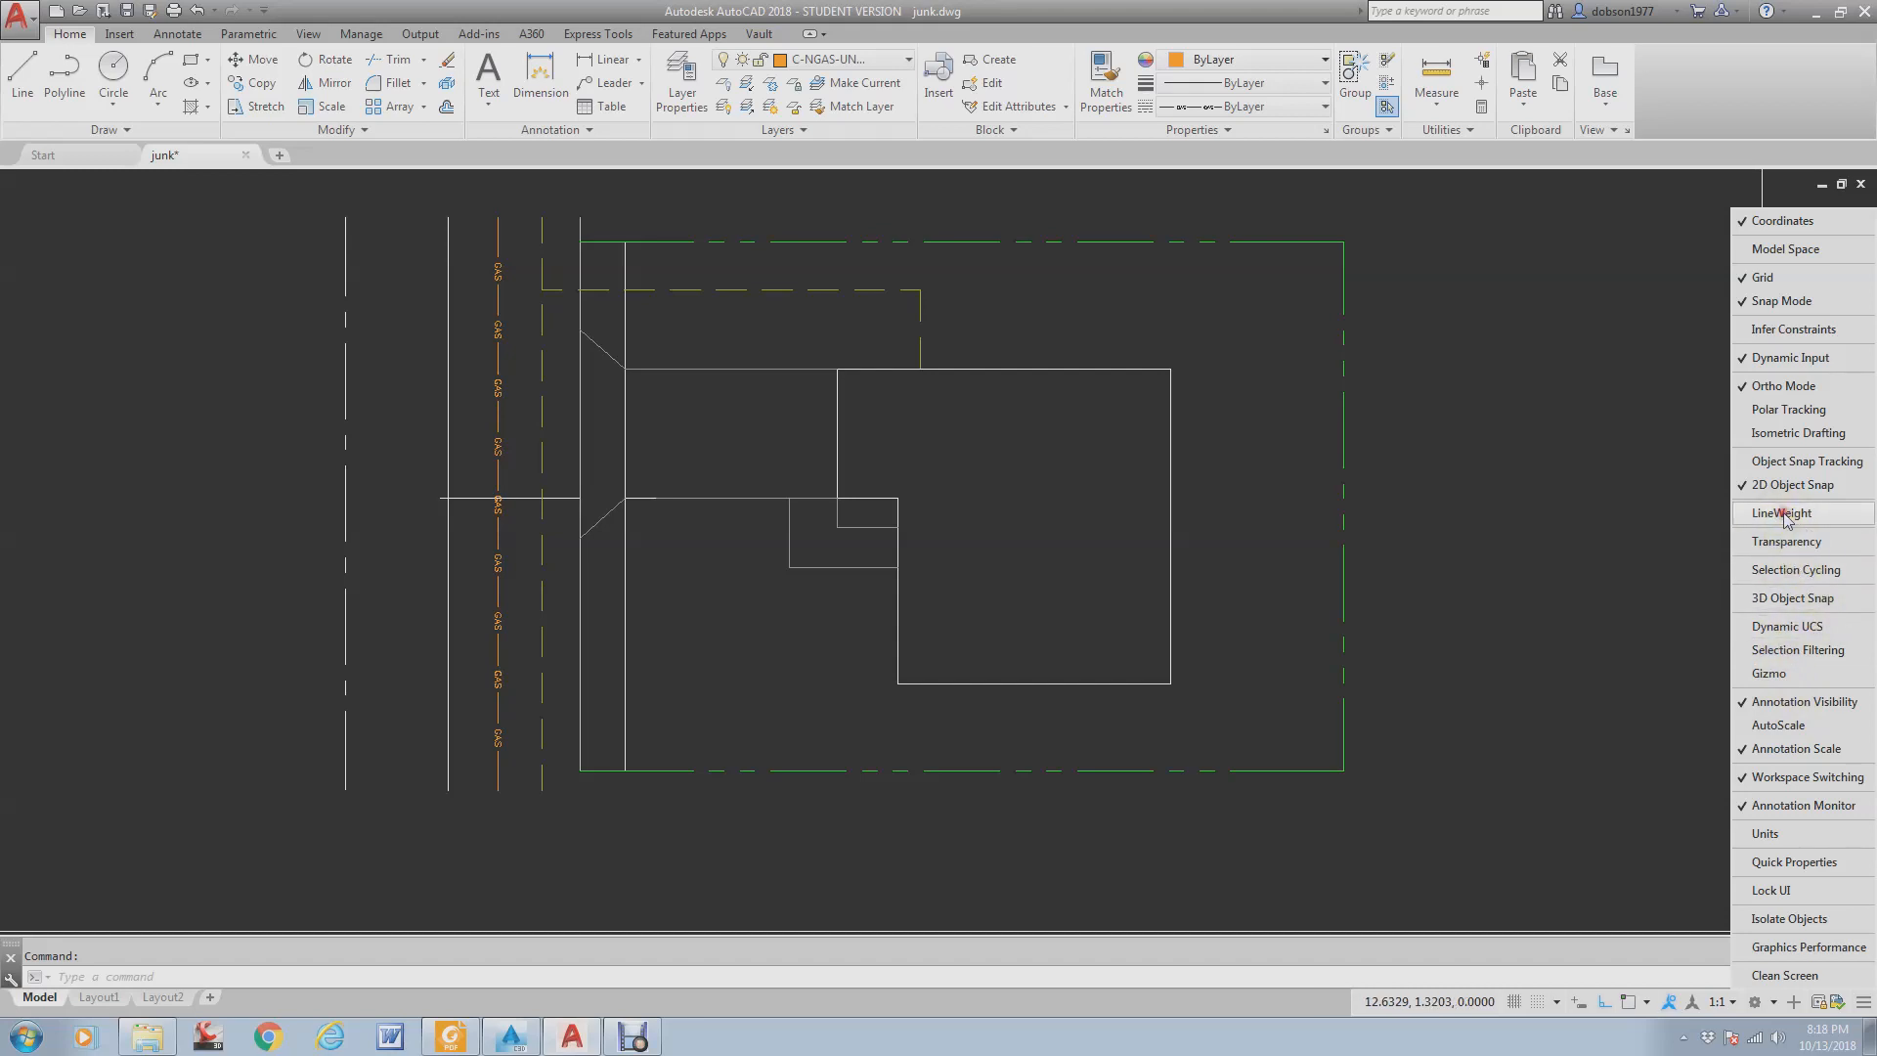
{"action": "left_click", "coordinate": [1784, 514]}
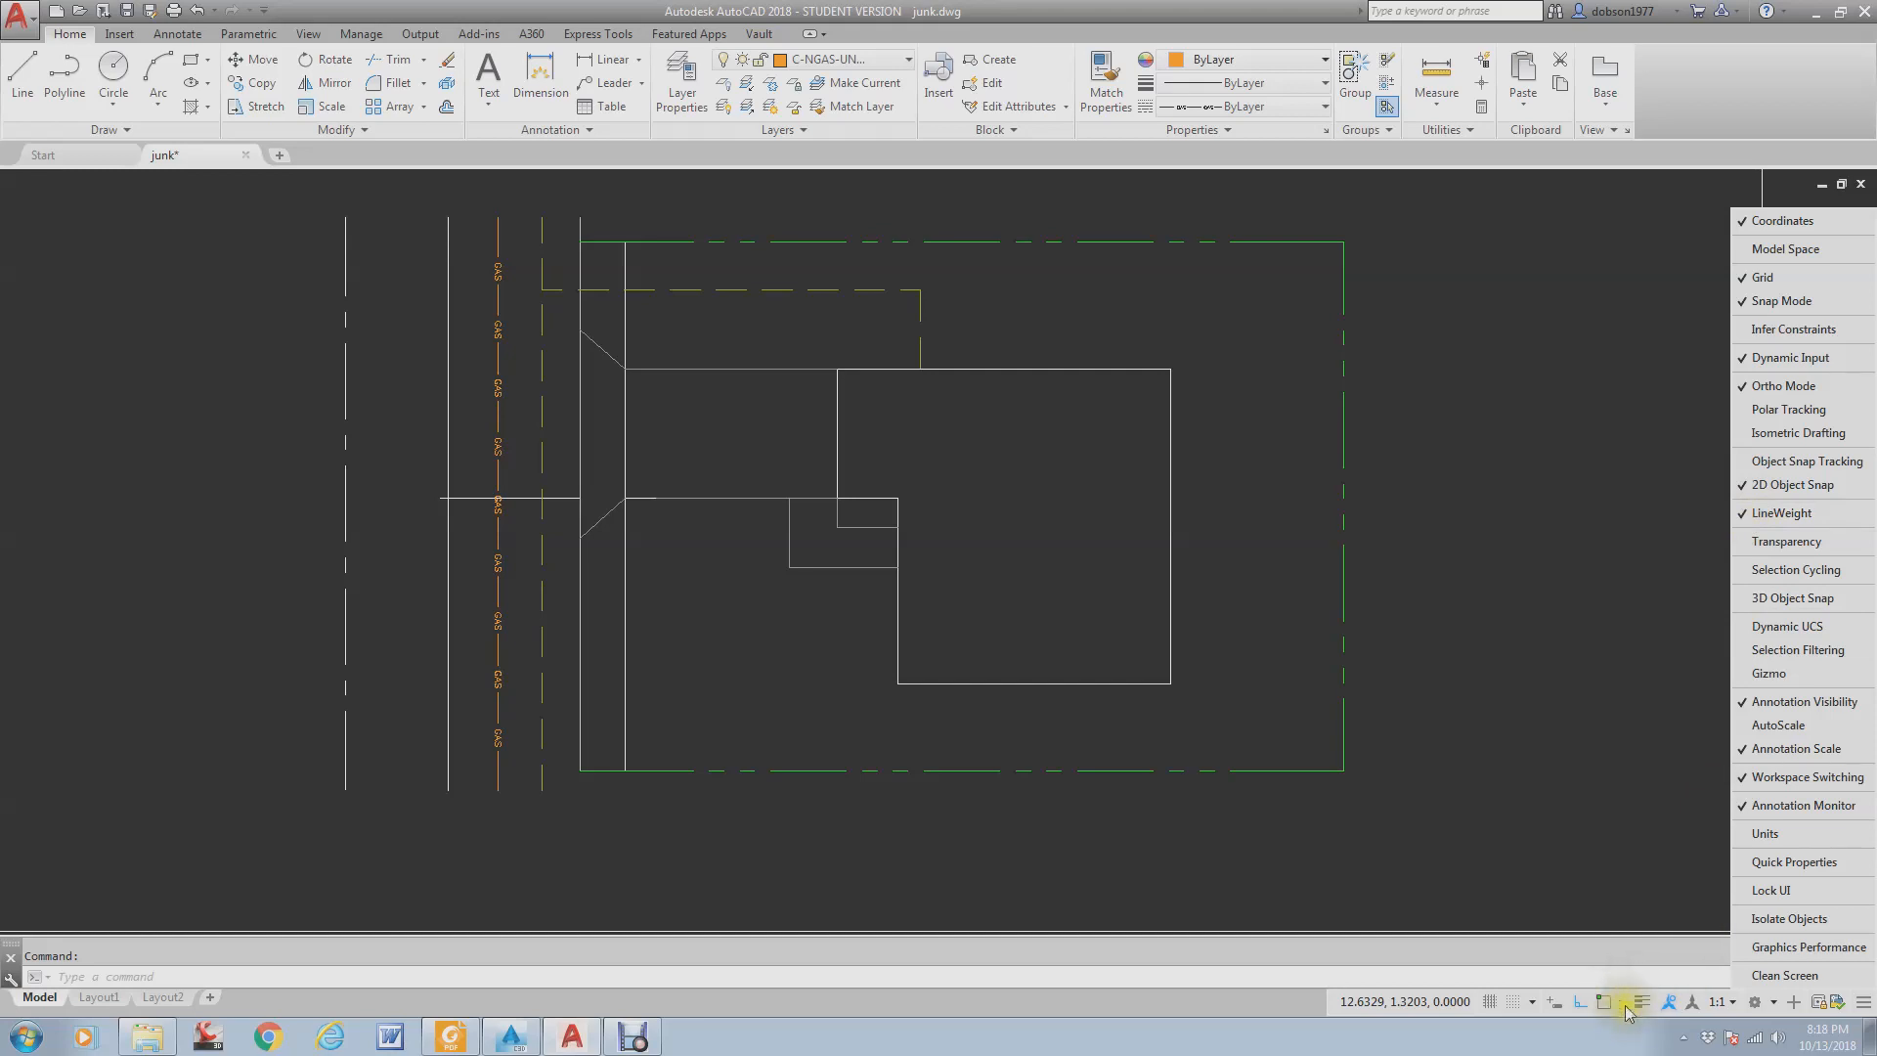
{"action": "left_click", "coordinate": [1256, 1006]}
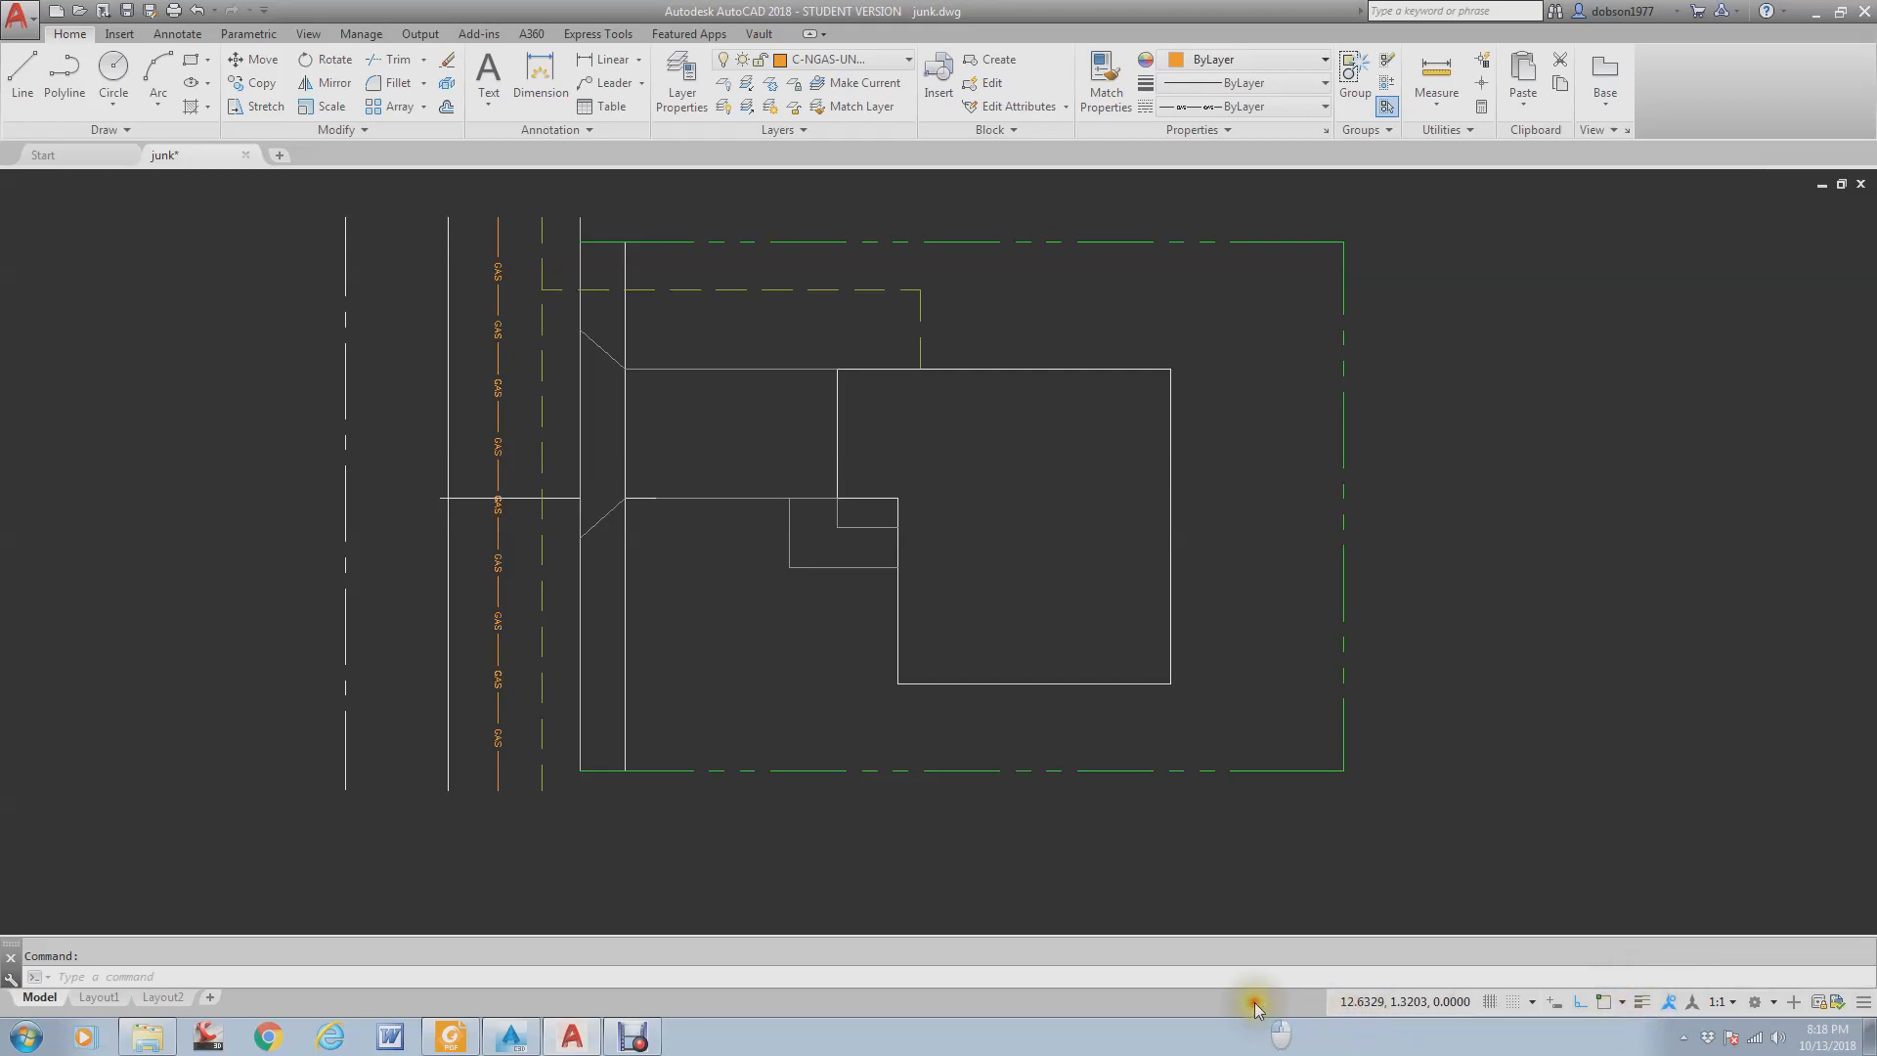
- Turn on lineweight display in the drawing, and check the layers' lineweights in the Layer Properties Manager before closing it
{"action": "left_click", "coordinate": [1642, 1003]}
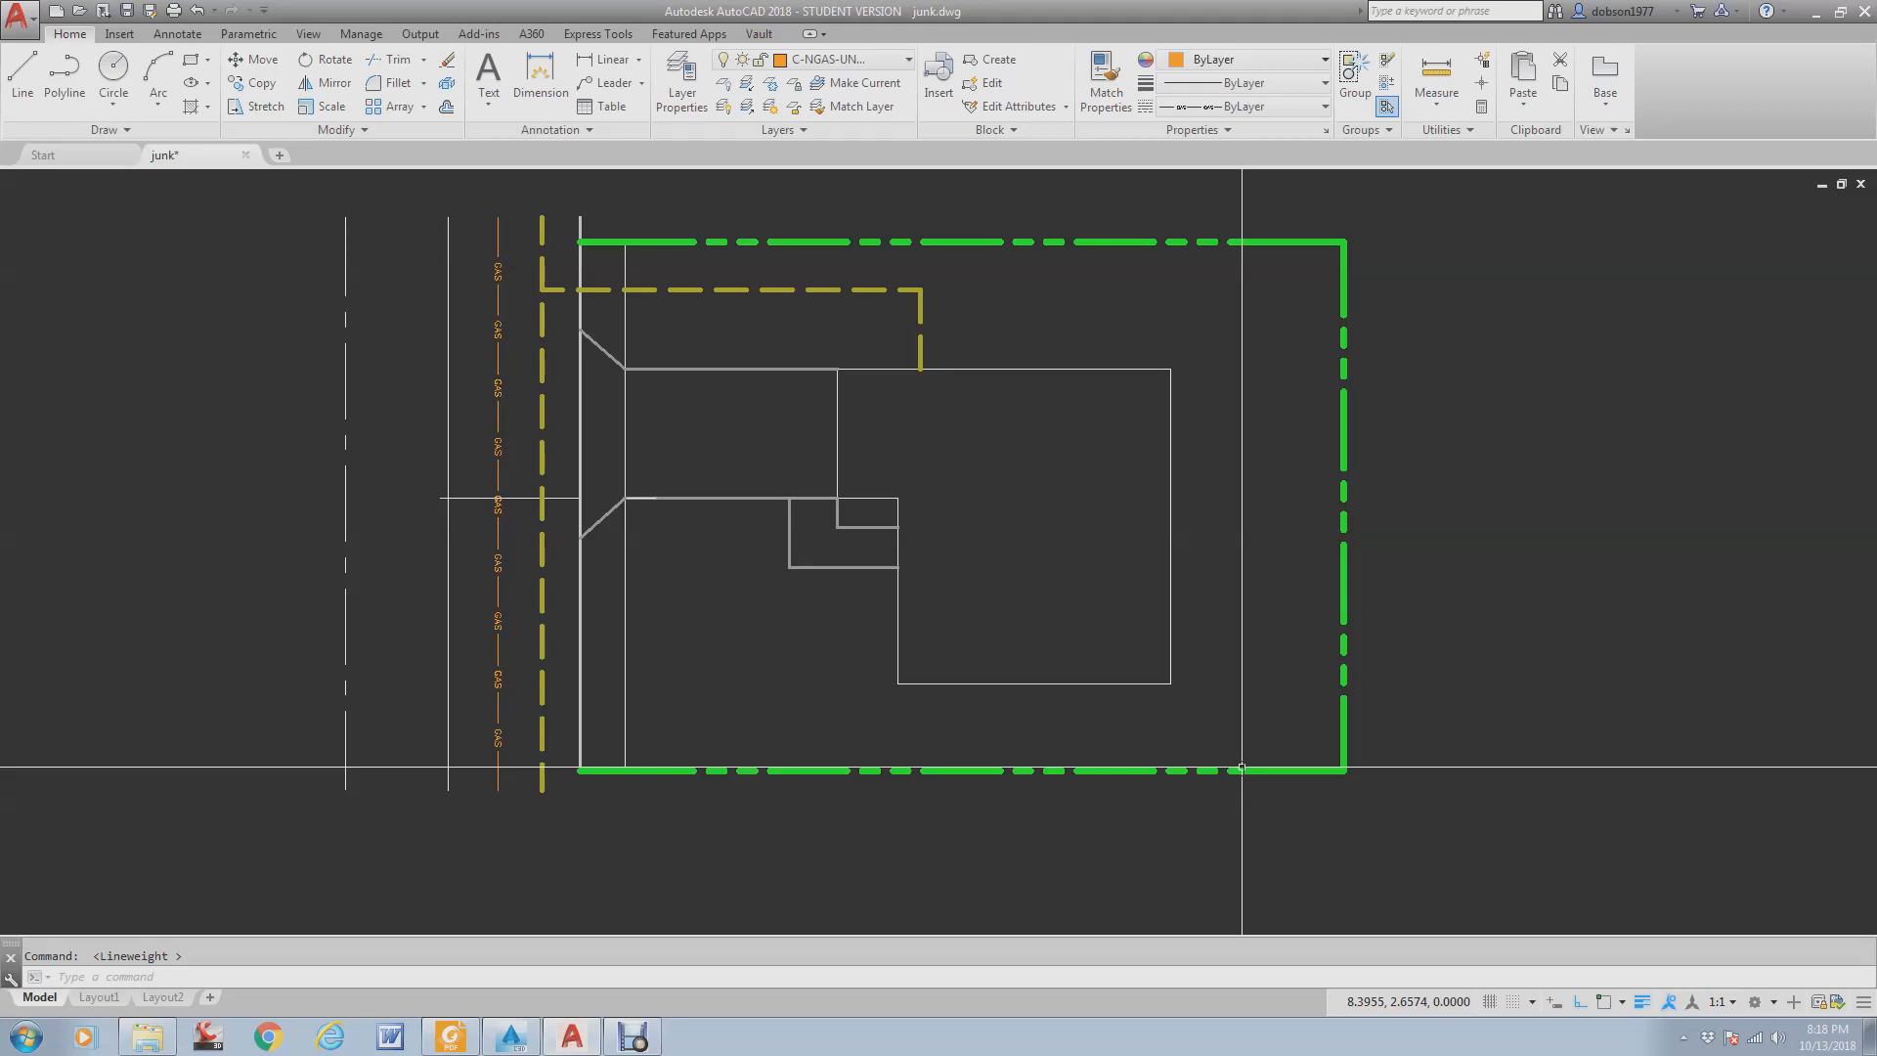
{"action": "left_click", "coordinate": [674, 101]}
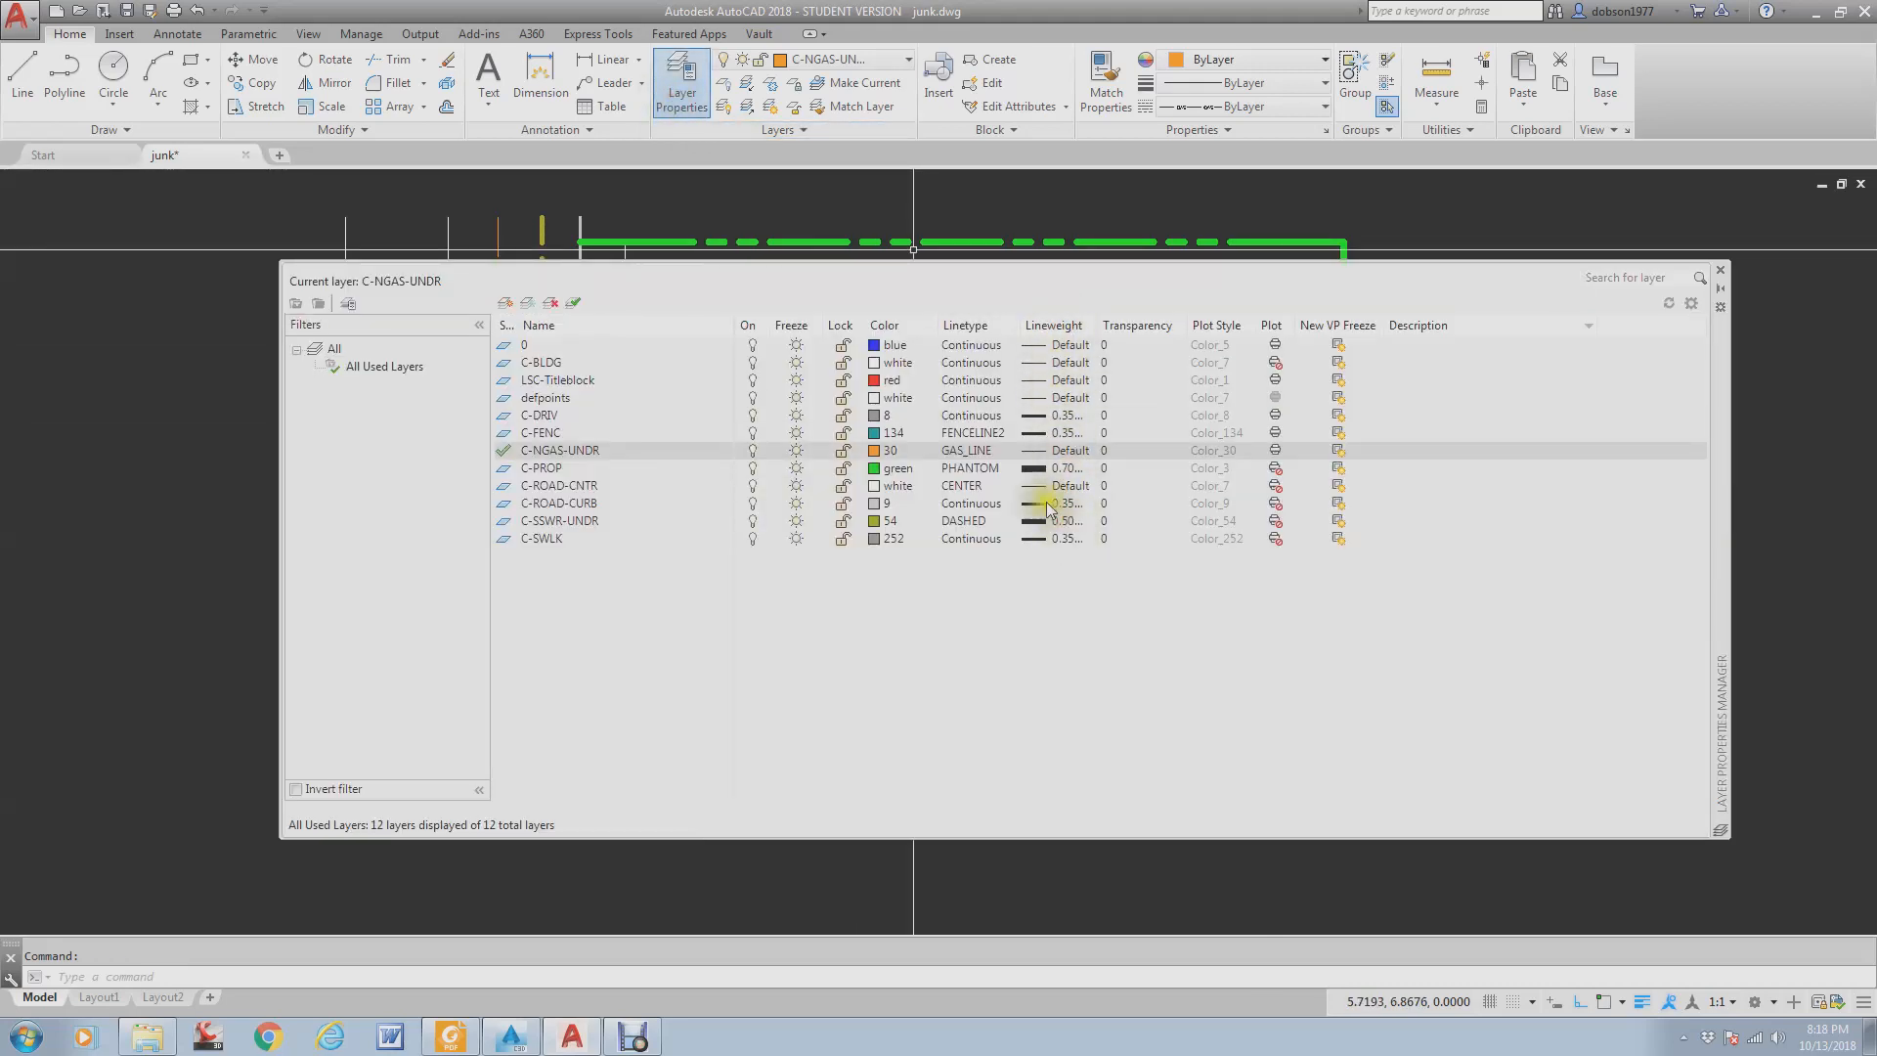
{"action": "left_click", "coordinate": [1722, 274]}
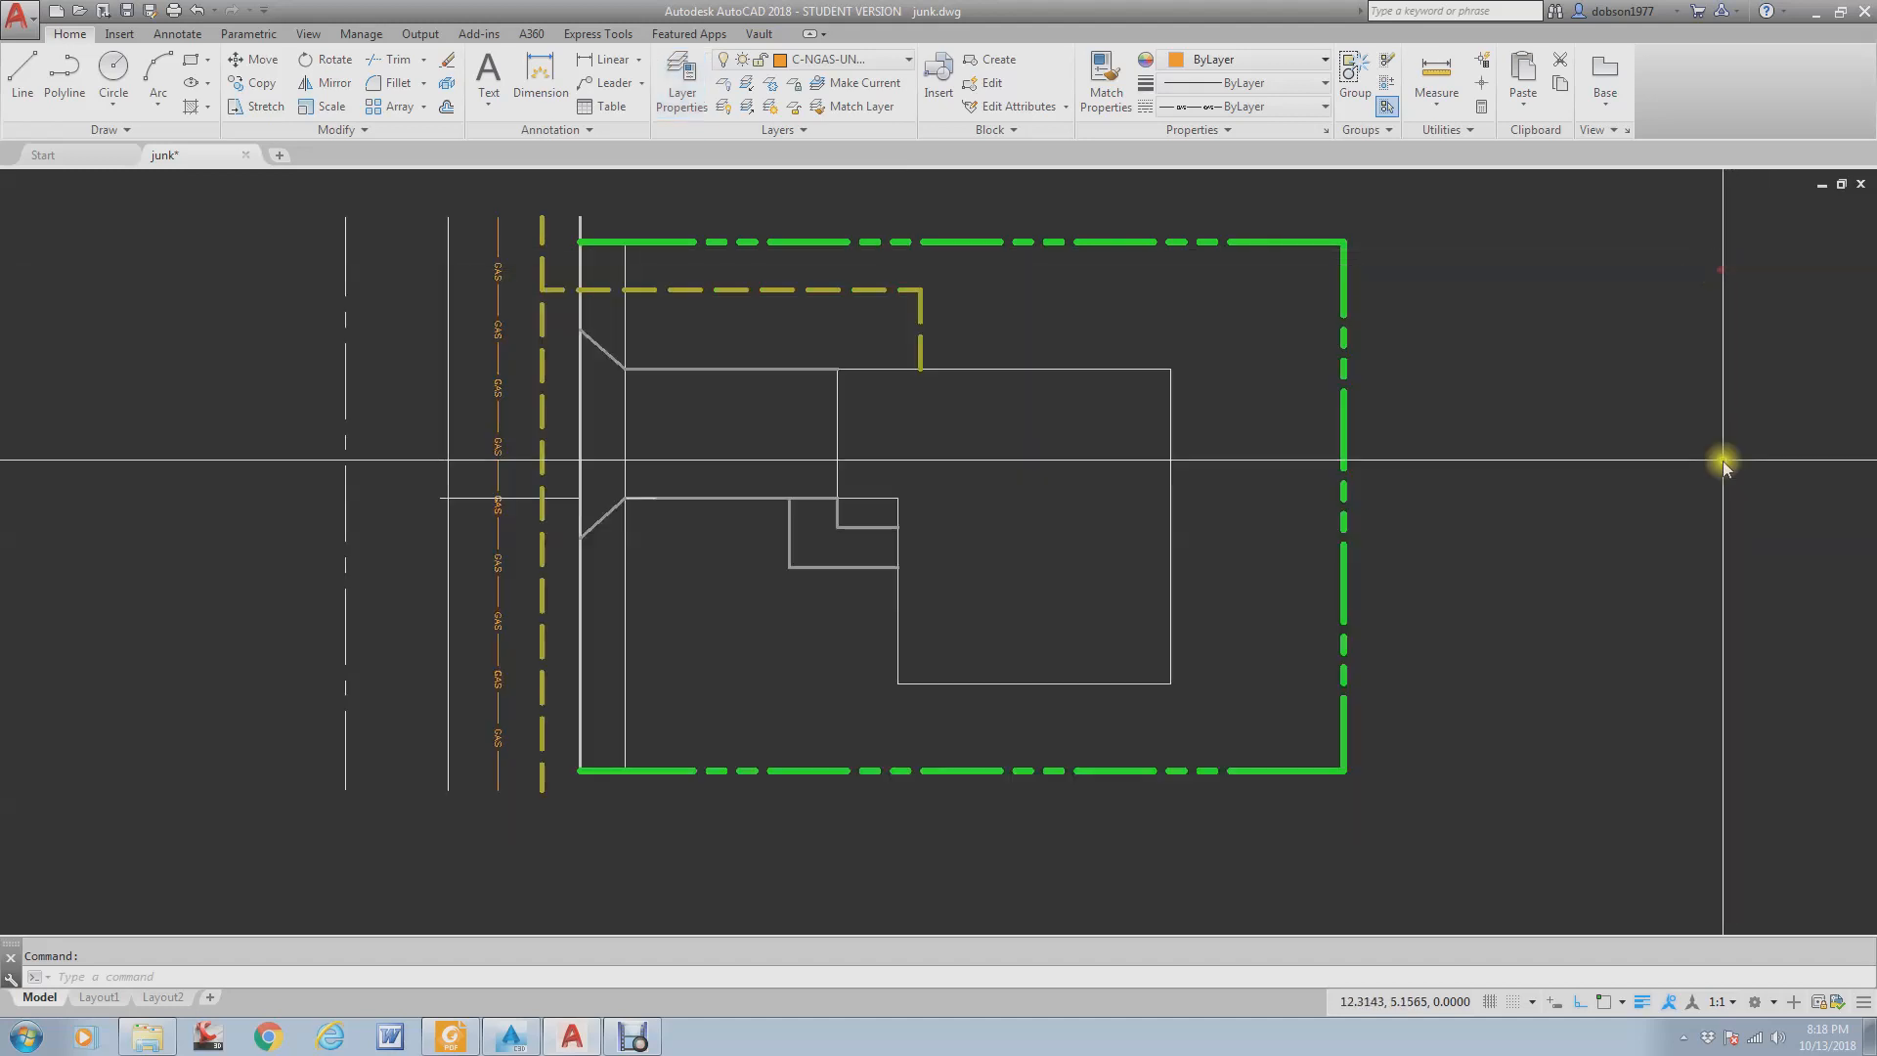
- Turn off the lineweight display in the plot plan drawing
{"action": "left_click", "coordinate": [1641, 1002]}
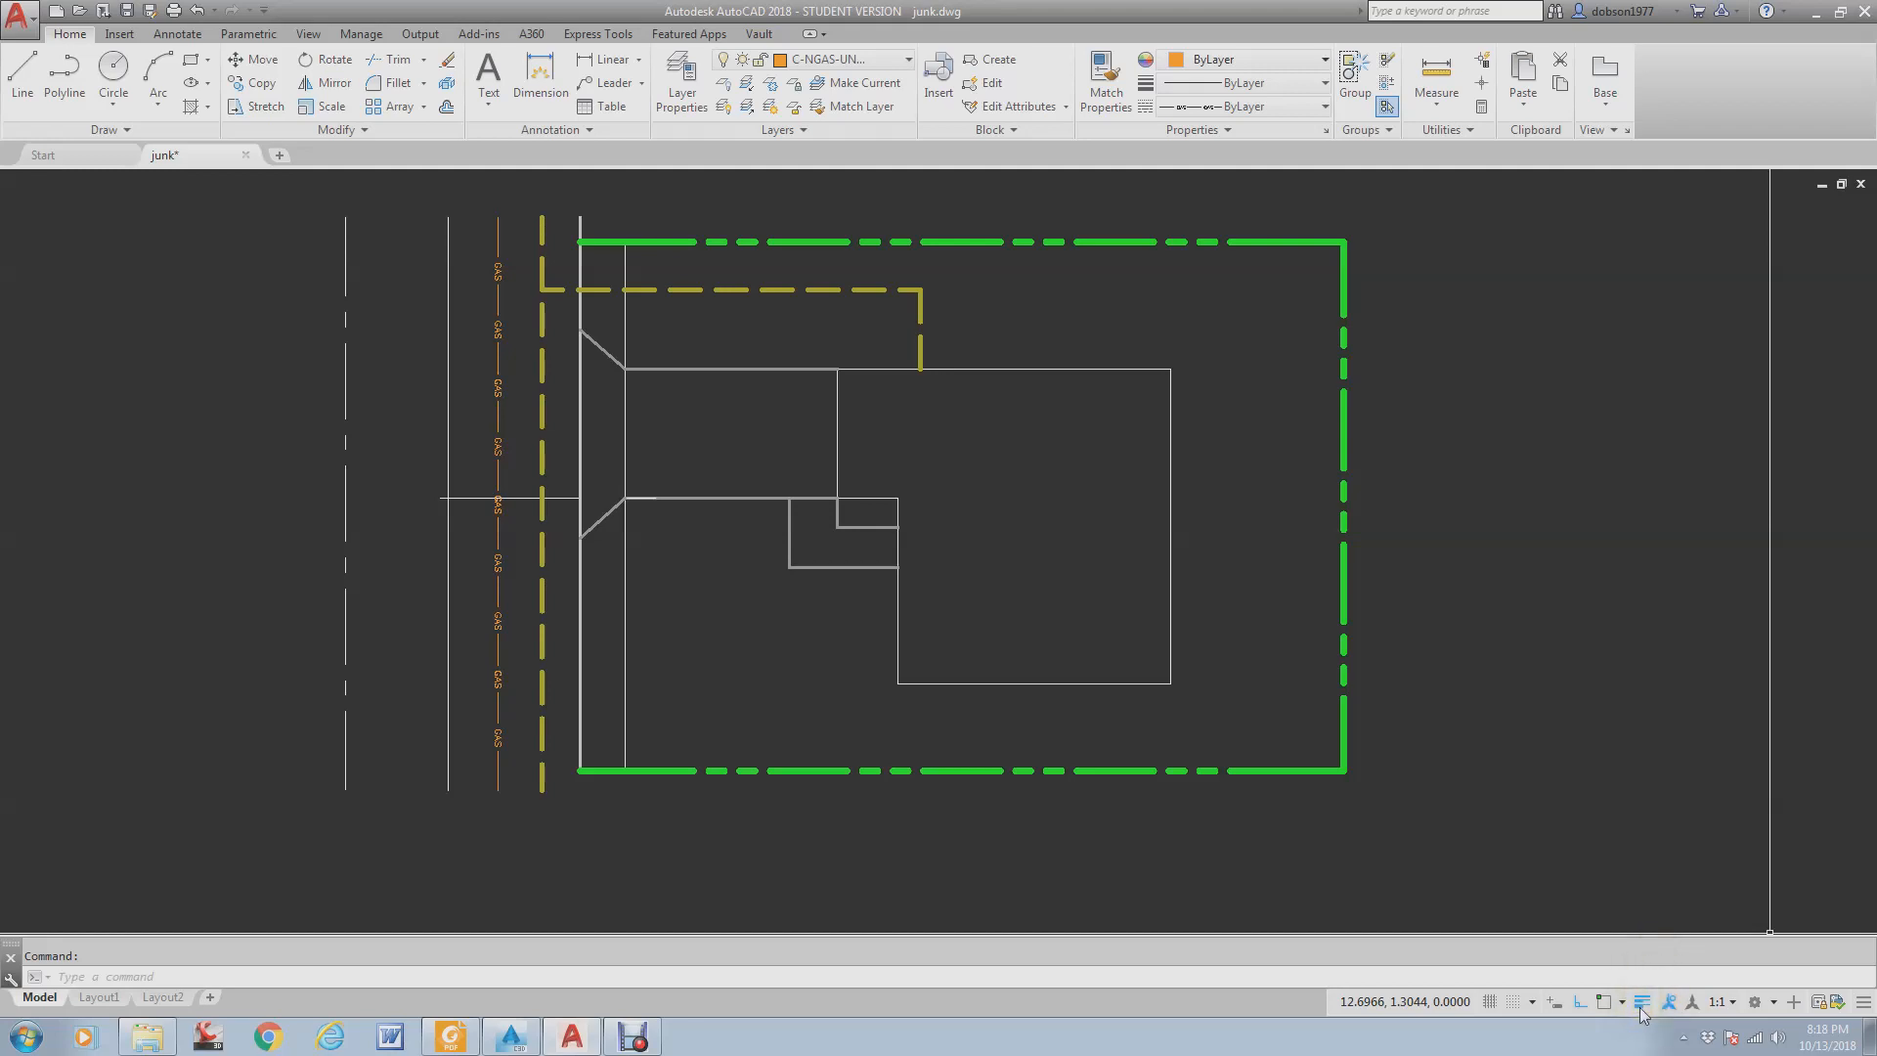
{"action": "left_click", "coordinate": [1641, 1006]}
{"action": "scroll", "coordinate": [1228, 606], "scroll_direction": "down", "scroll_amount": 2}
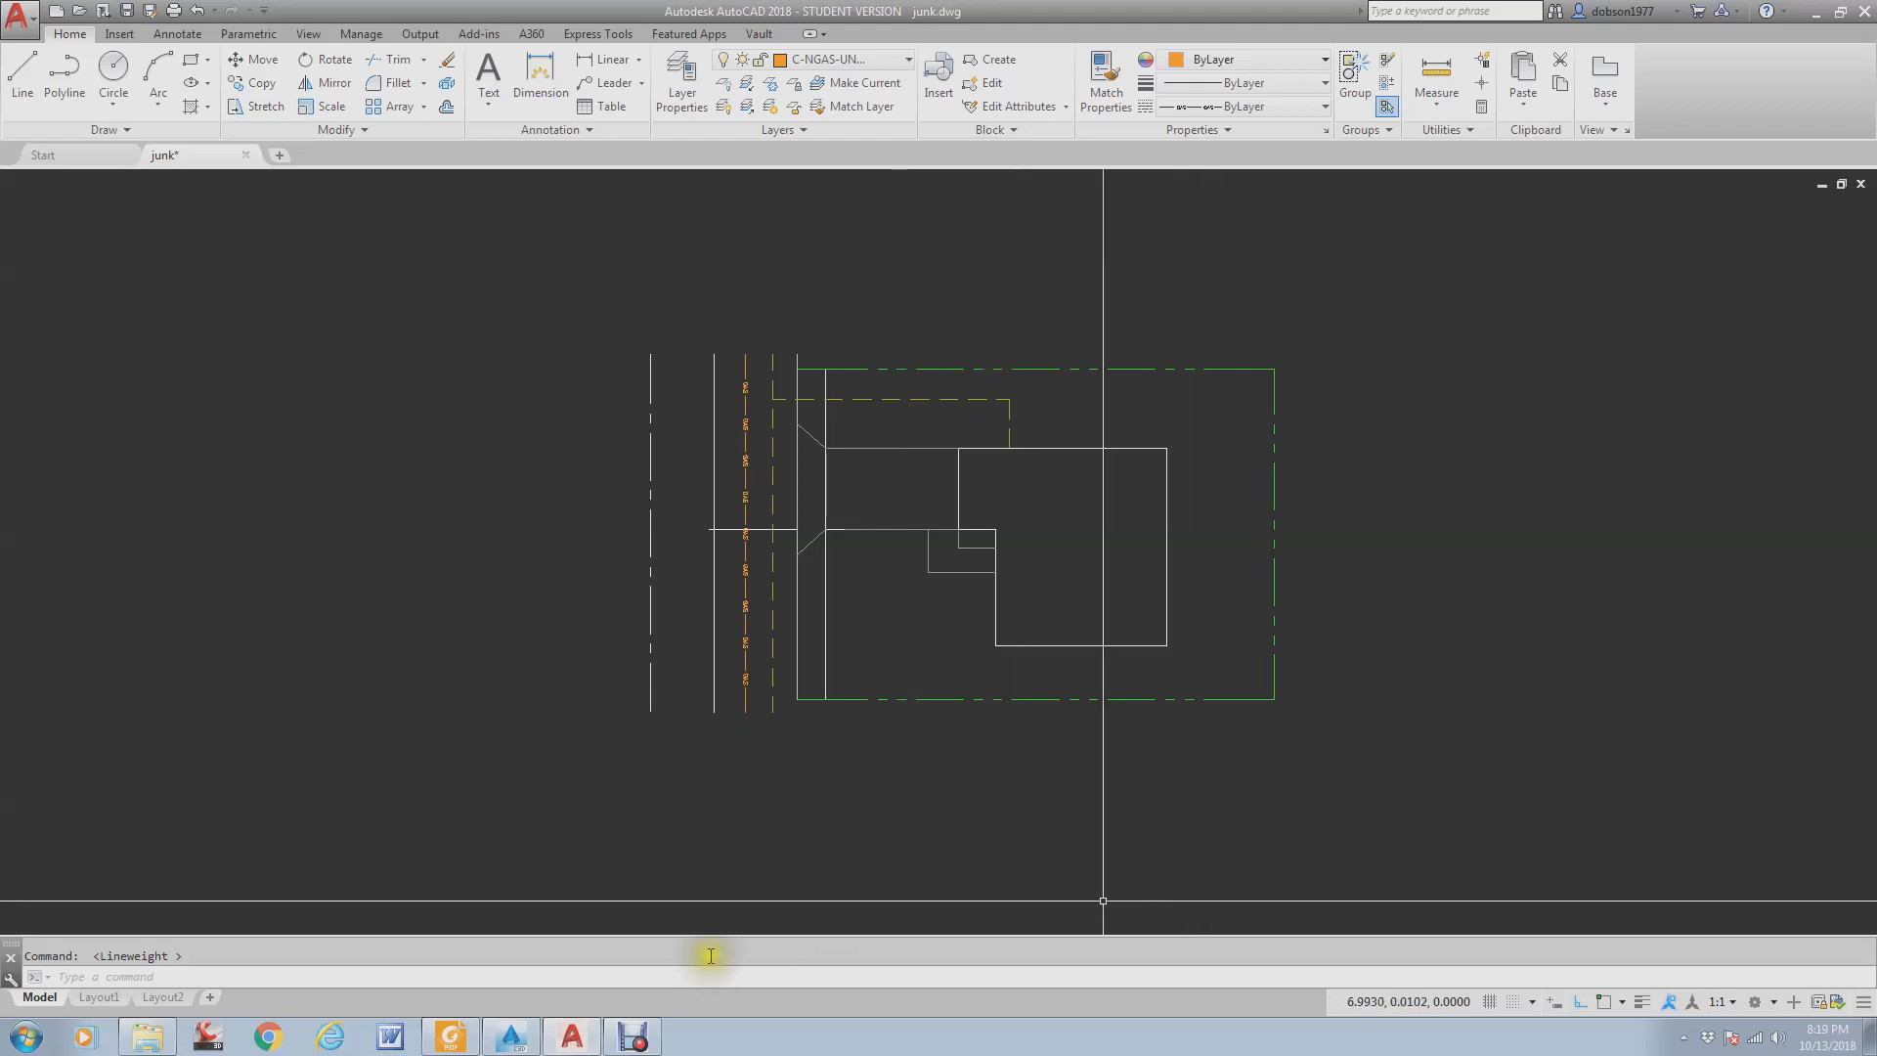
- Create a viewport on Layout1 with MV, spanning the sheet from its lower-left to its upper-right corner
{"action": "left_click", "coordinate": [104, 999]}
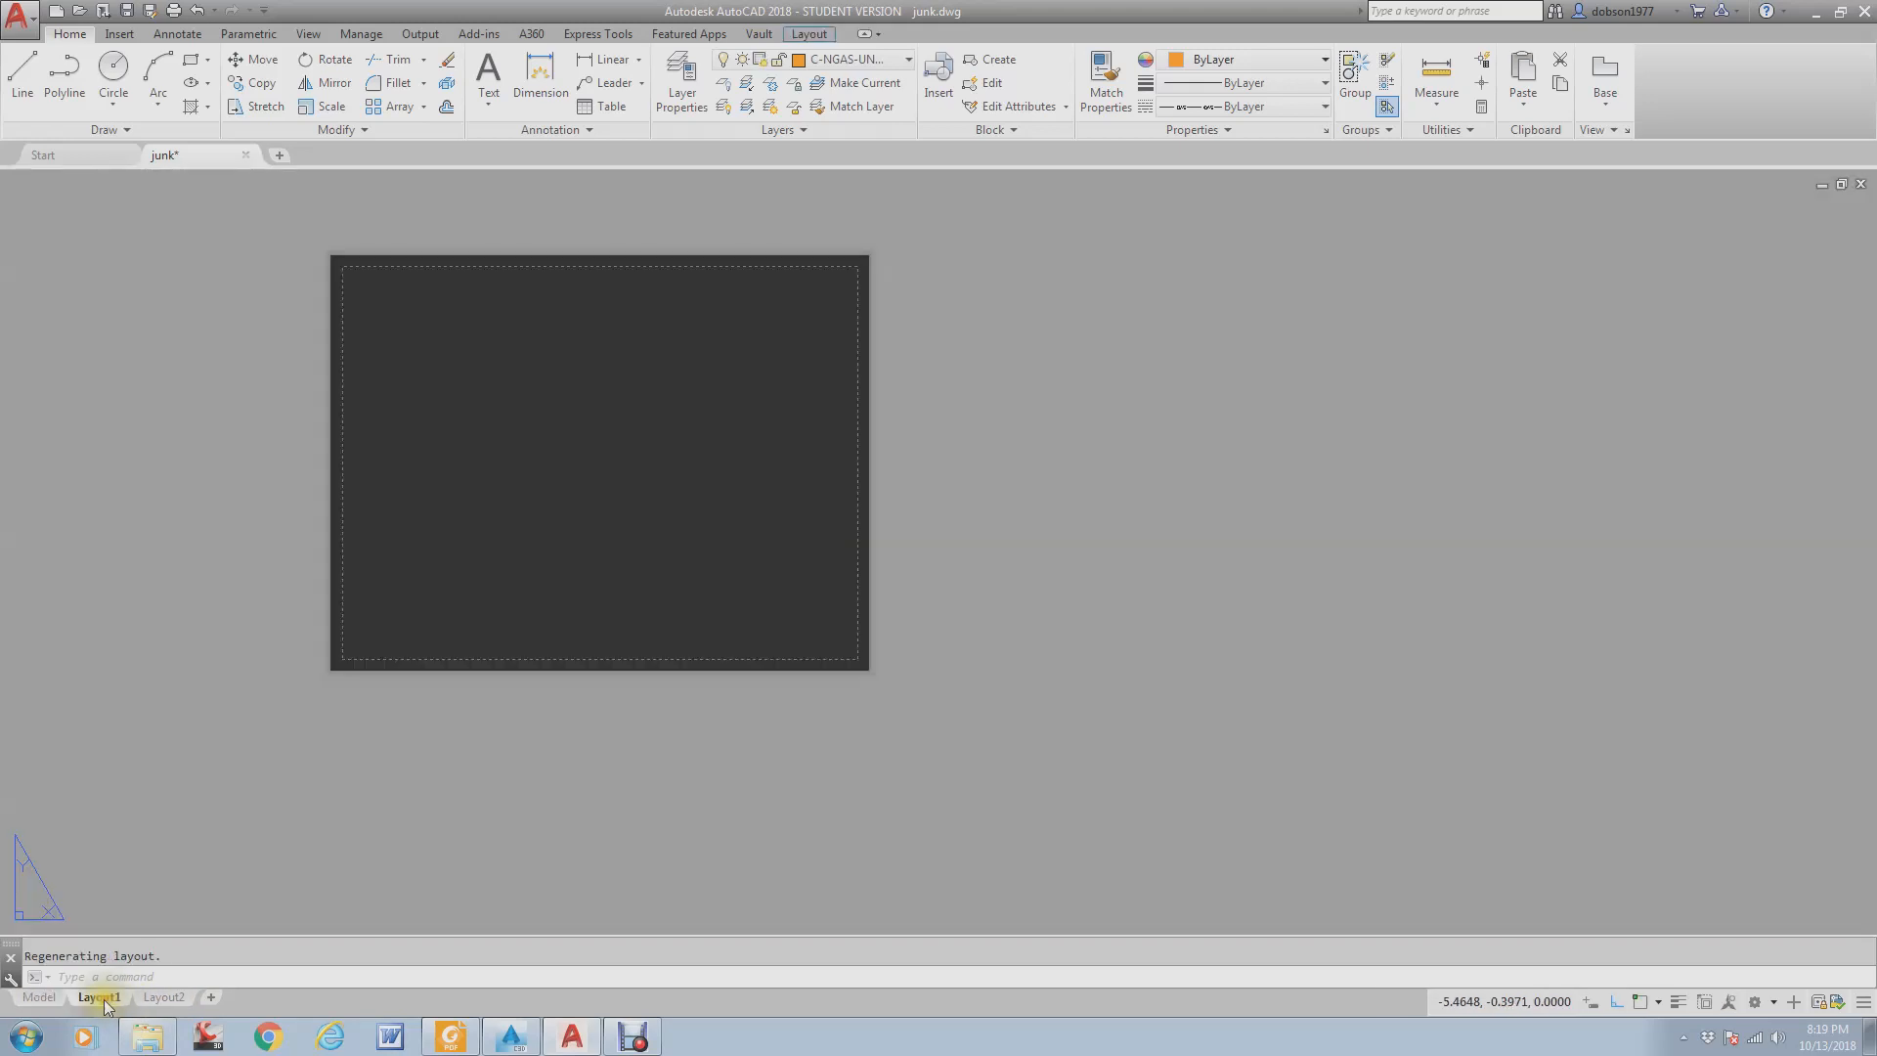
{"action": "left_click", "coordinate": [759, 633]}
{"action": "left_click", "coordinate": [649, 729]}
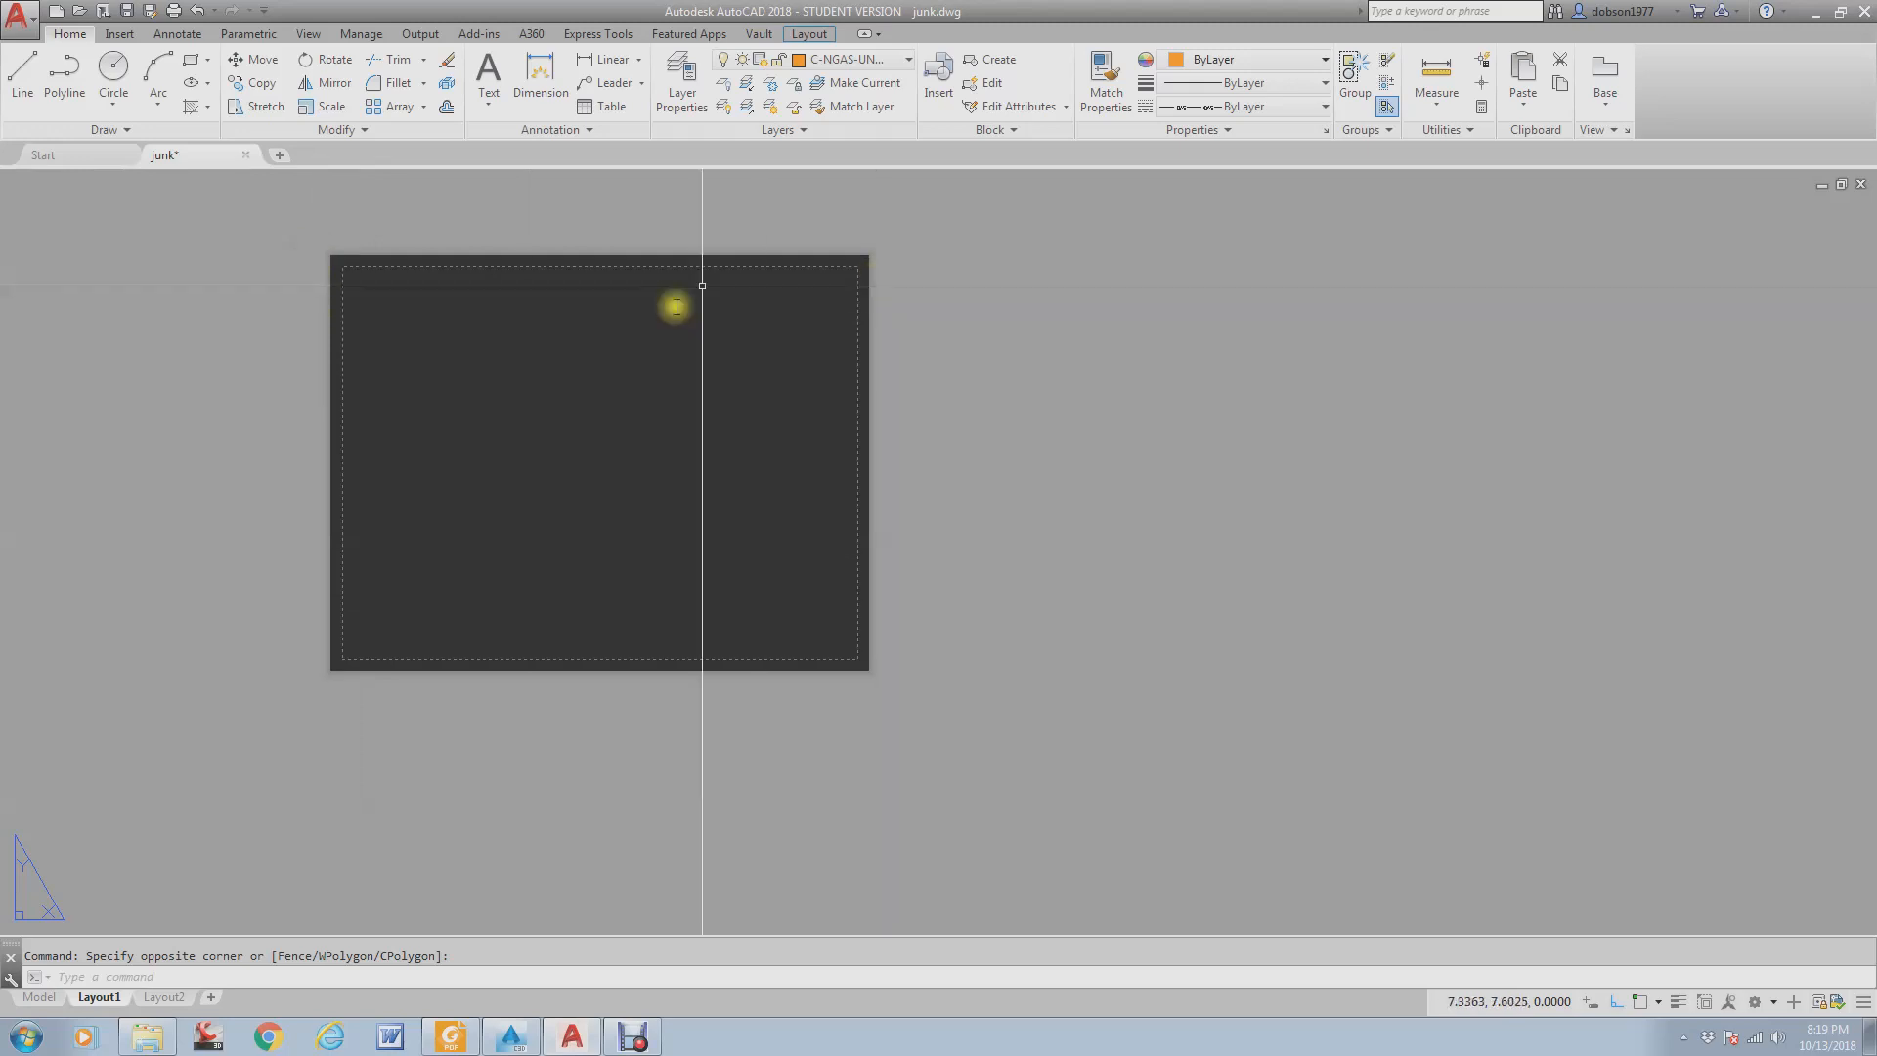
{"action": "type", "text": "m"}
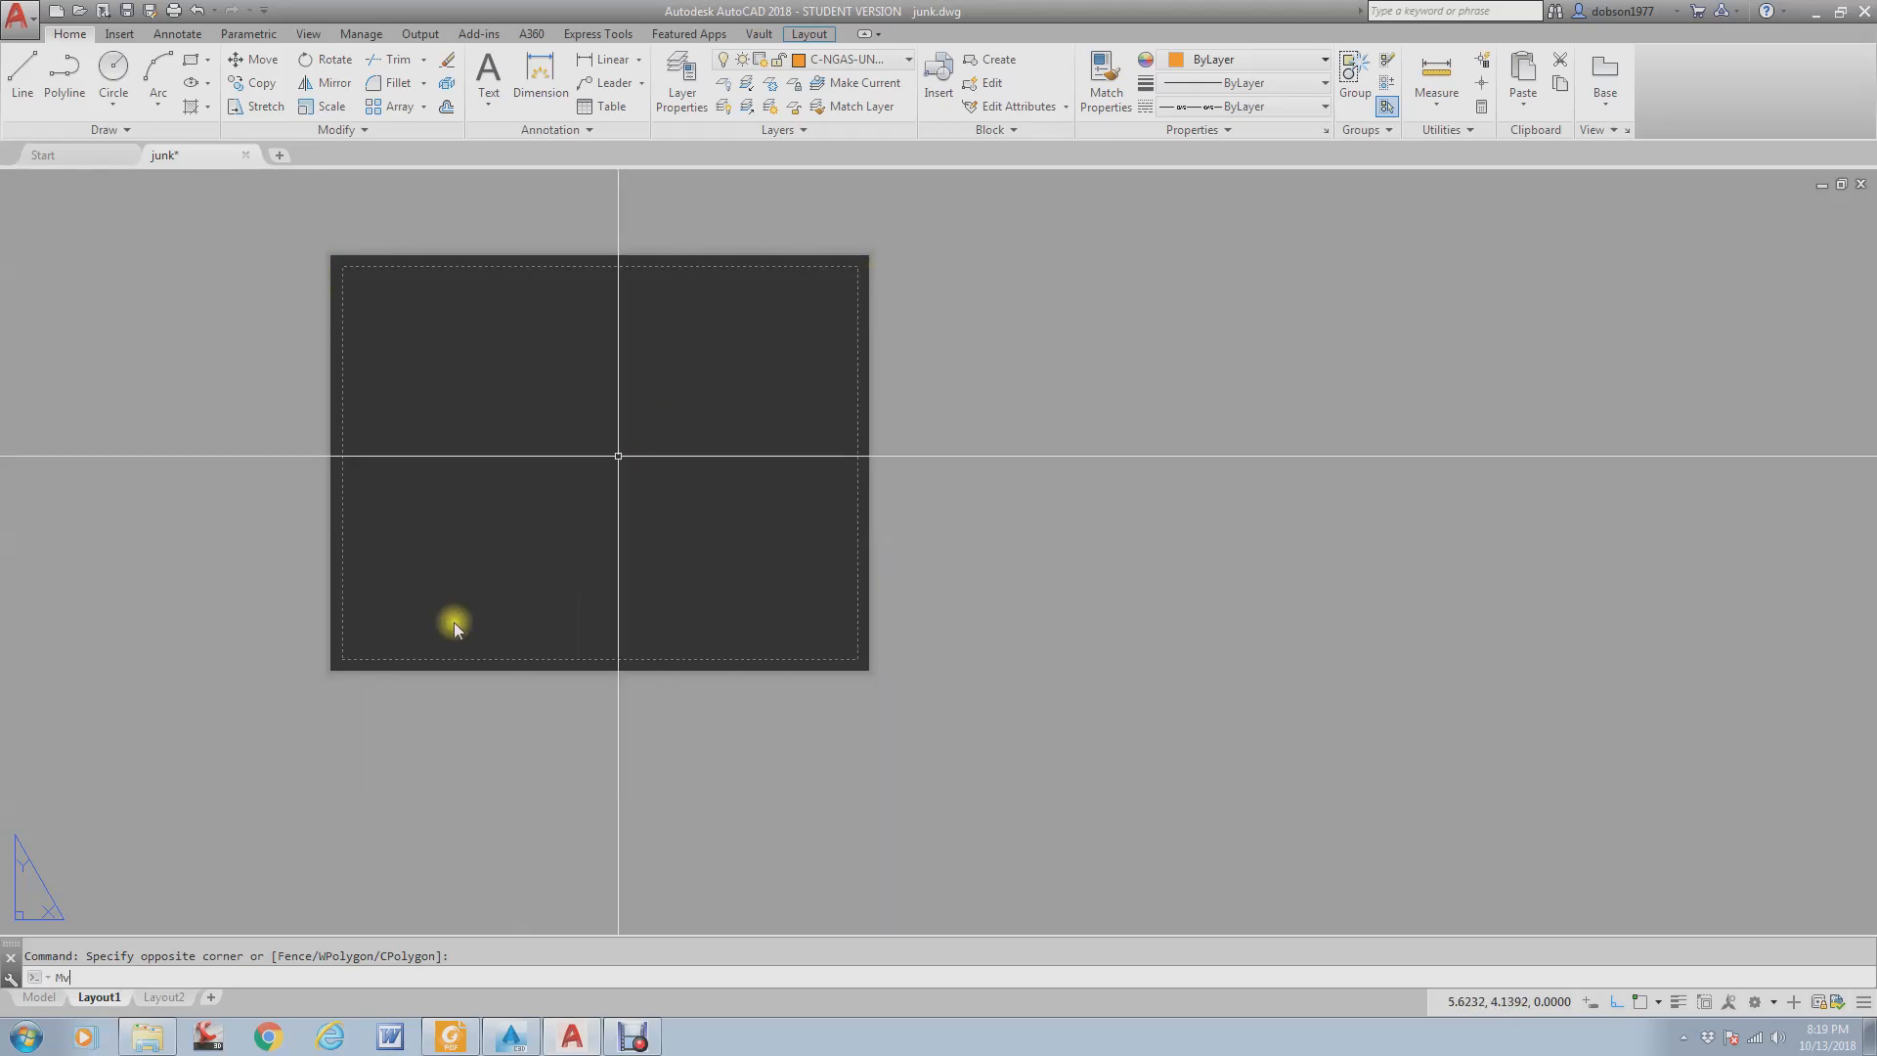
{"action": "type", "text": "v"}
{"action": "key", "text": "Return"}
{"action": "left_click", "coordinate": [330, 671]}
{"action": "left_click", "coordinate": [868, 256]}
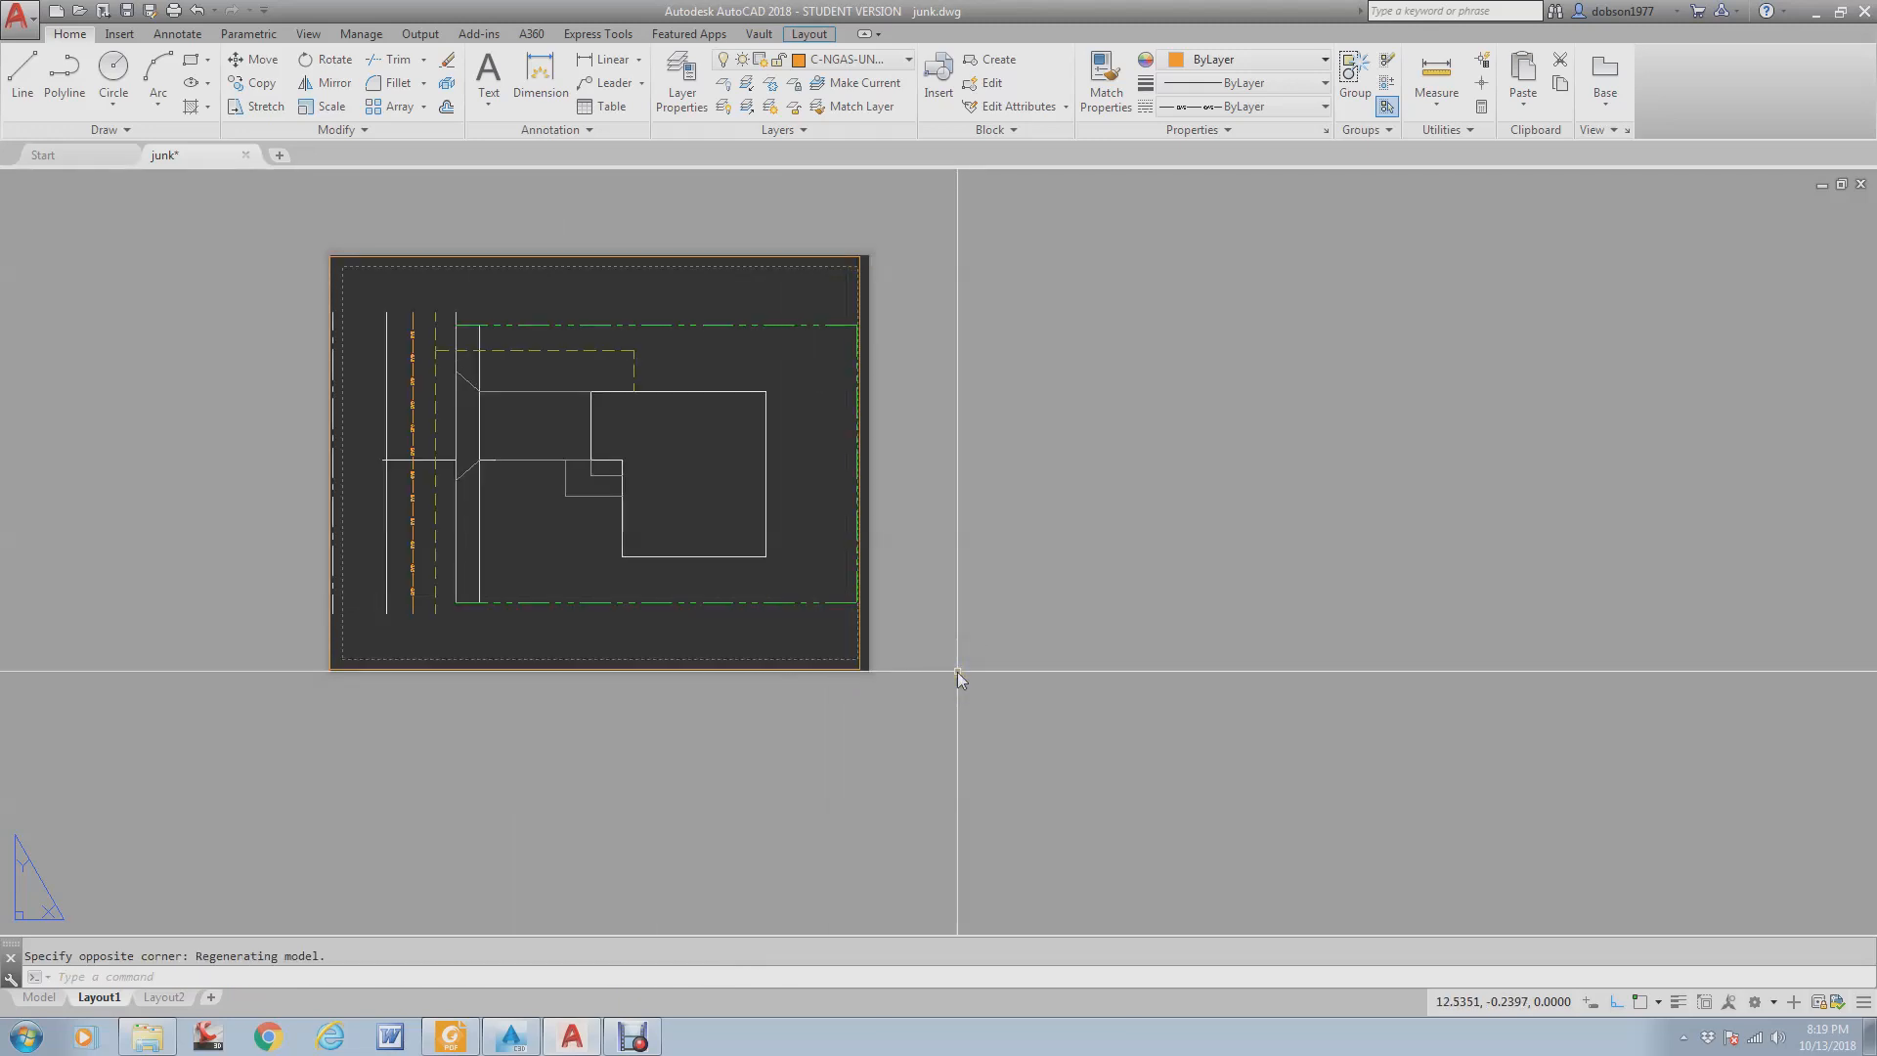
- Erase the full-sheet viewport from Layout1 and return to model space
{"action": "left_click", "coordinate": [858, 636]}
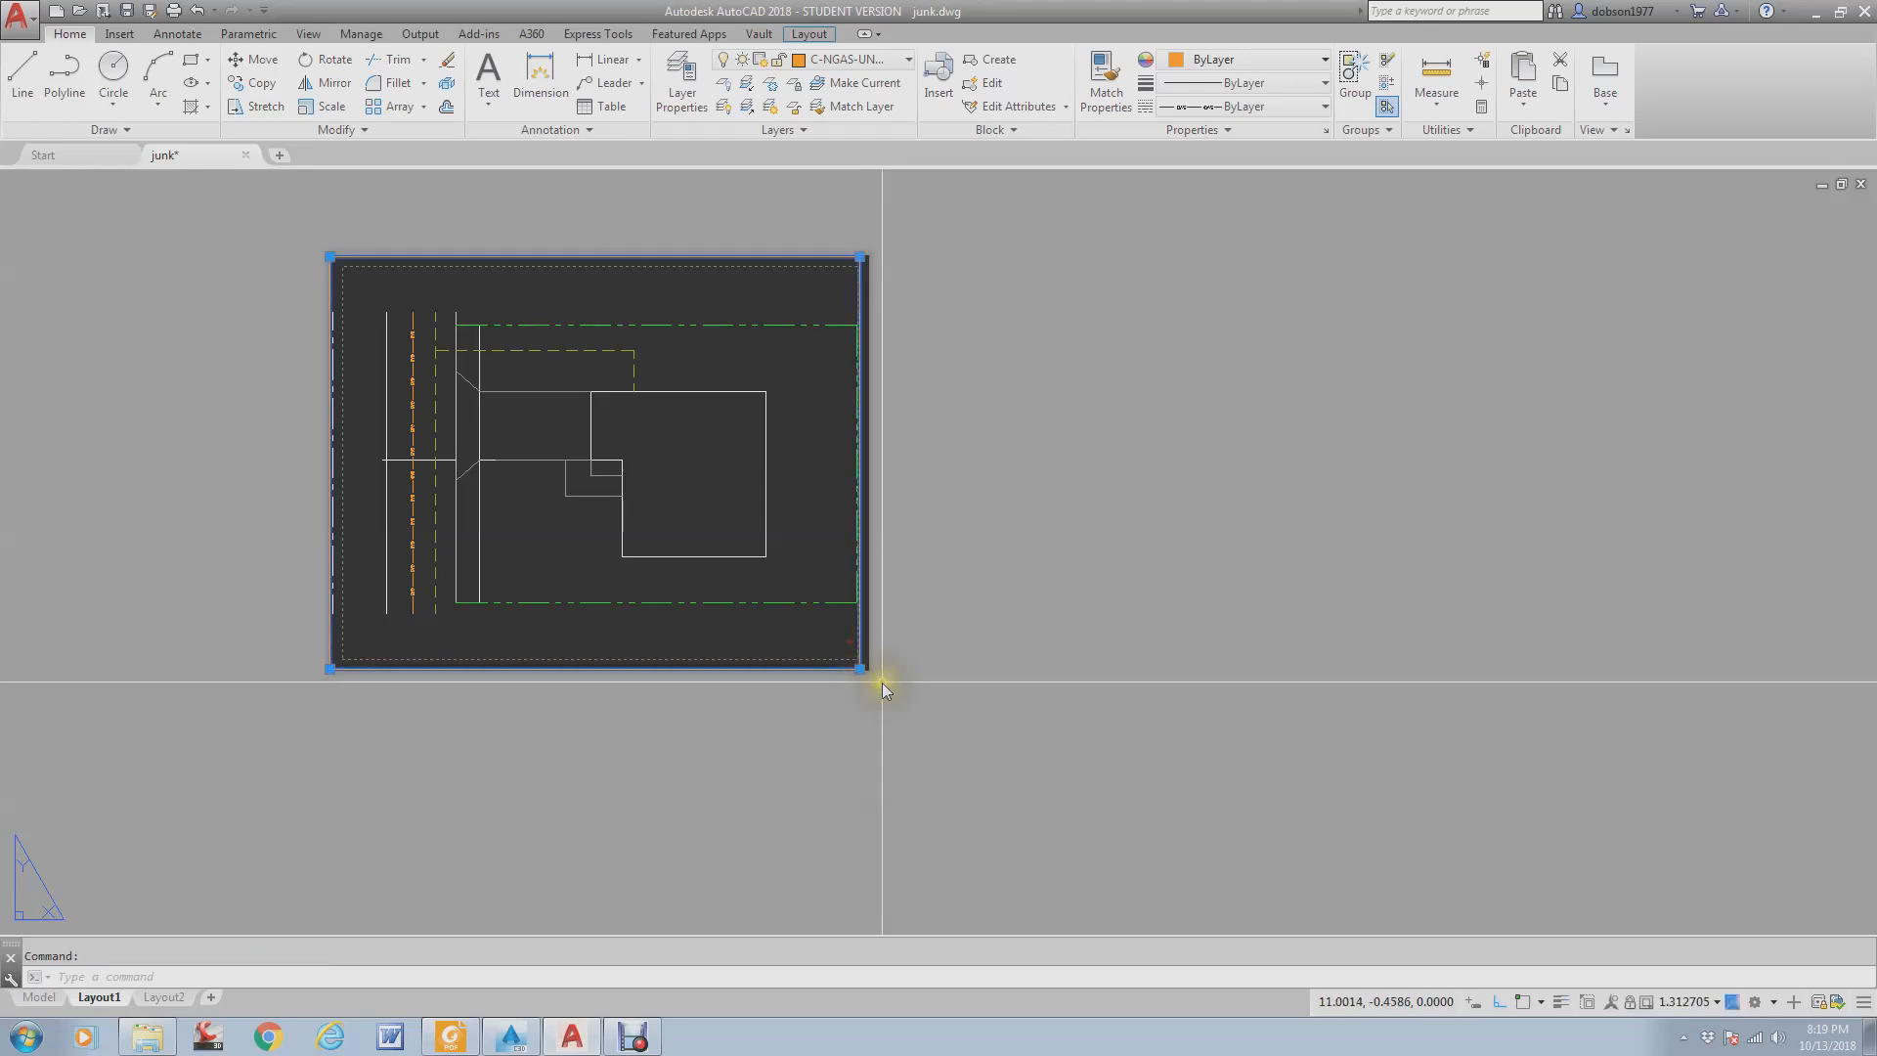
{"action": "key", "text": "Escape"}
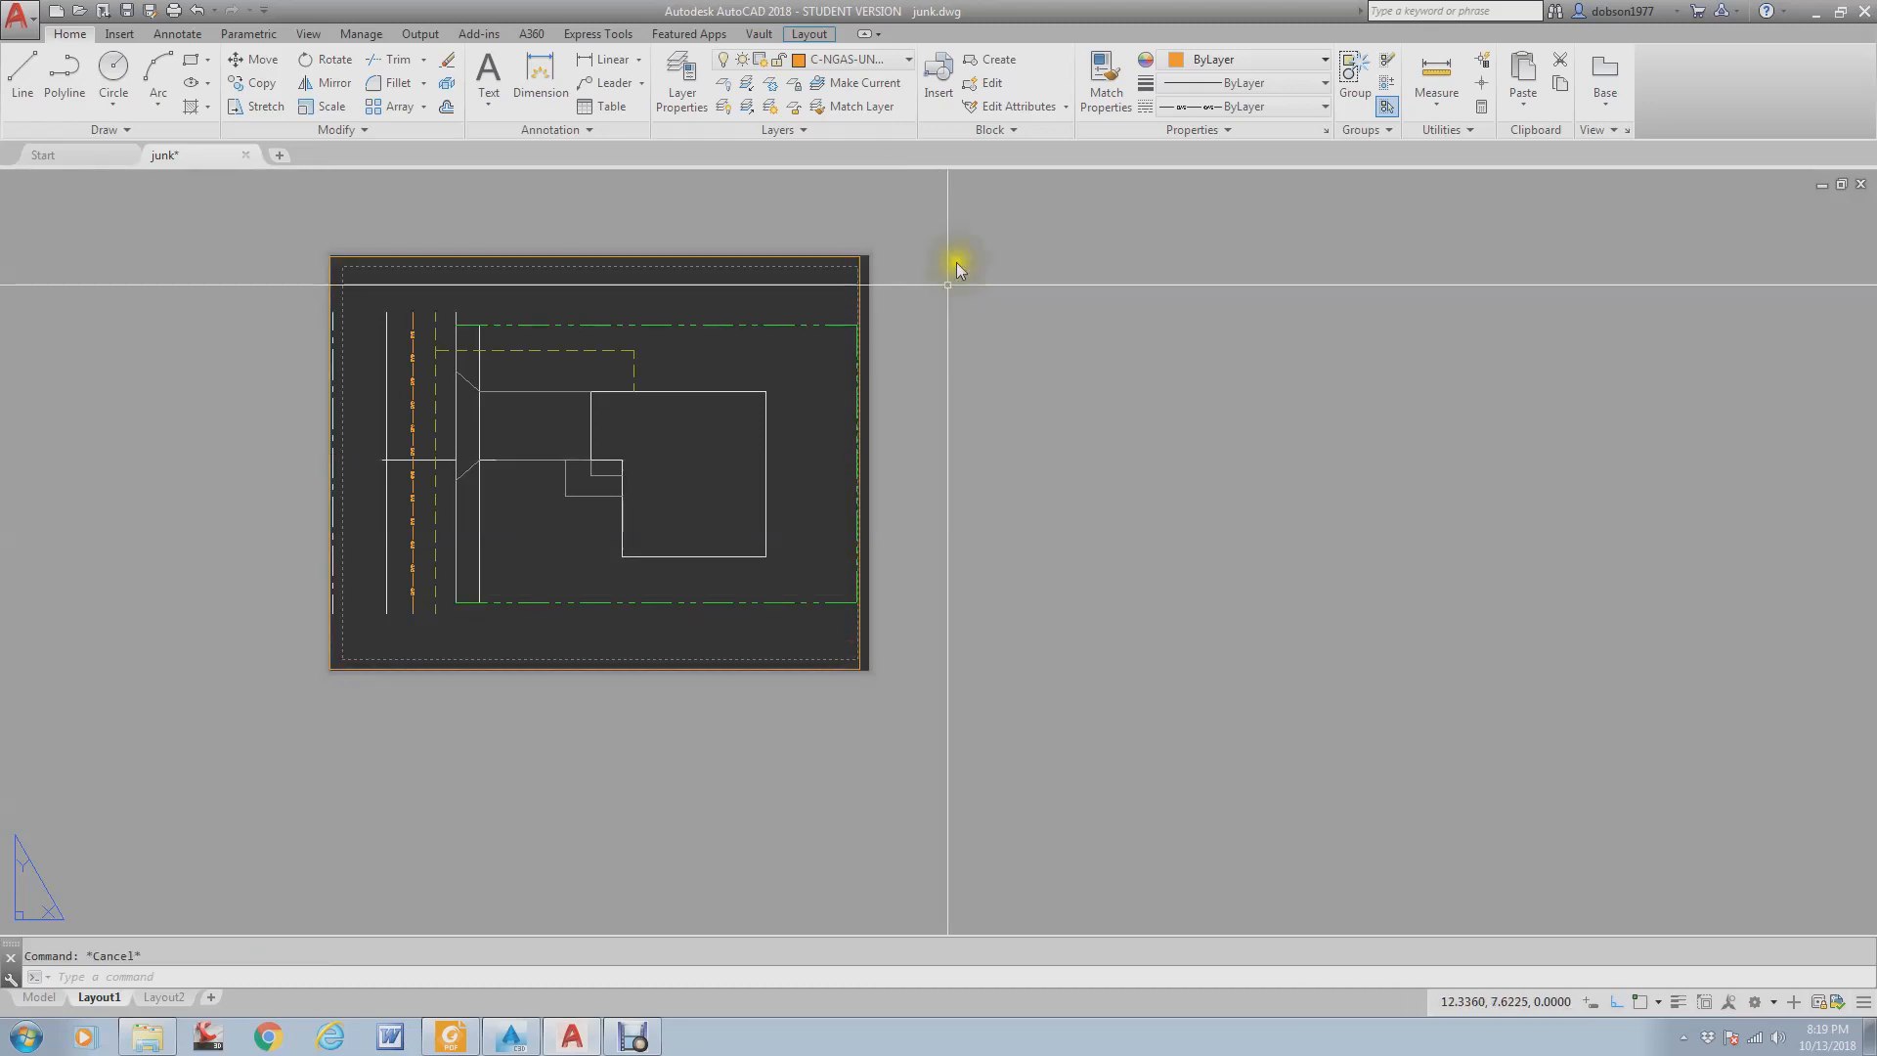
{"action": "left_click", "coordinate": [975, 225]}
{"action": "left_click", "coordinate": [274, 769]}
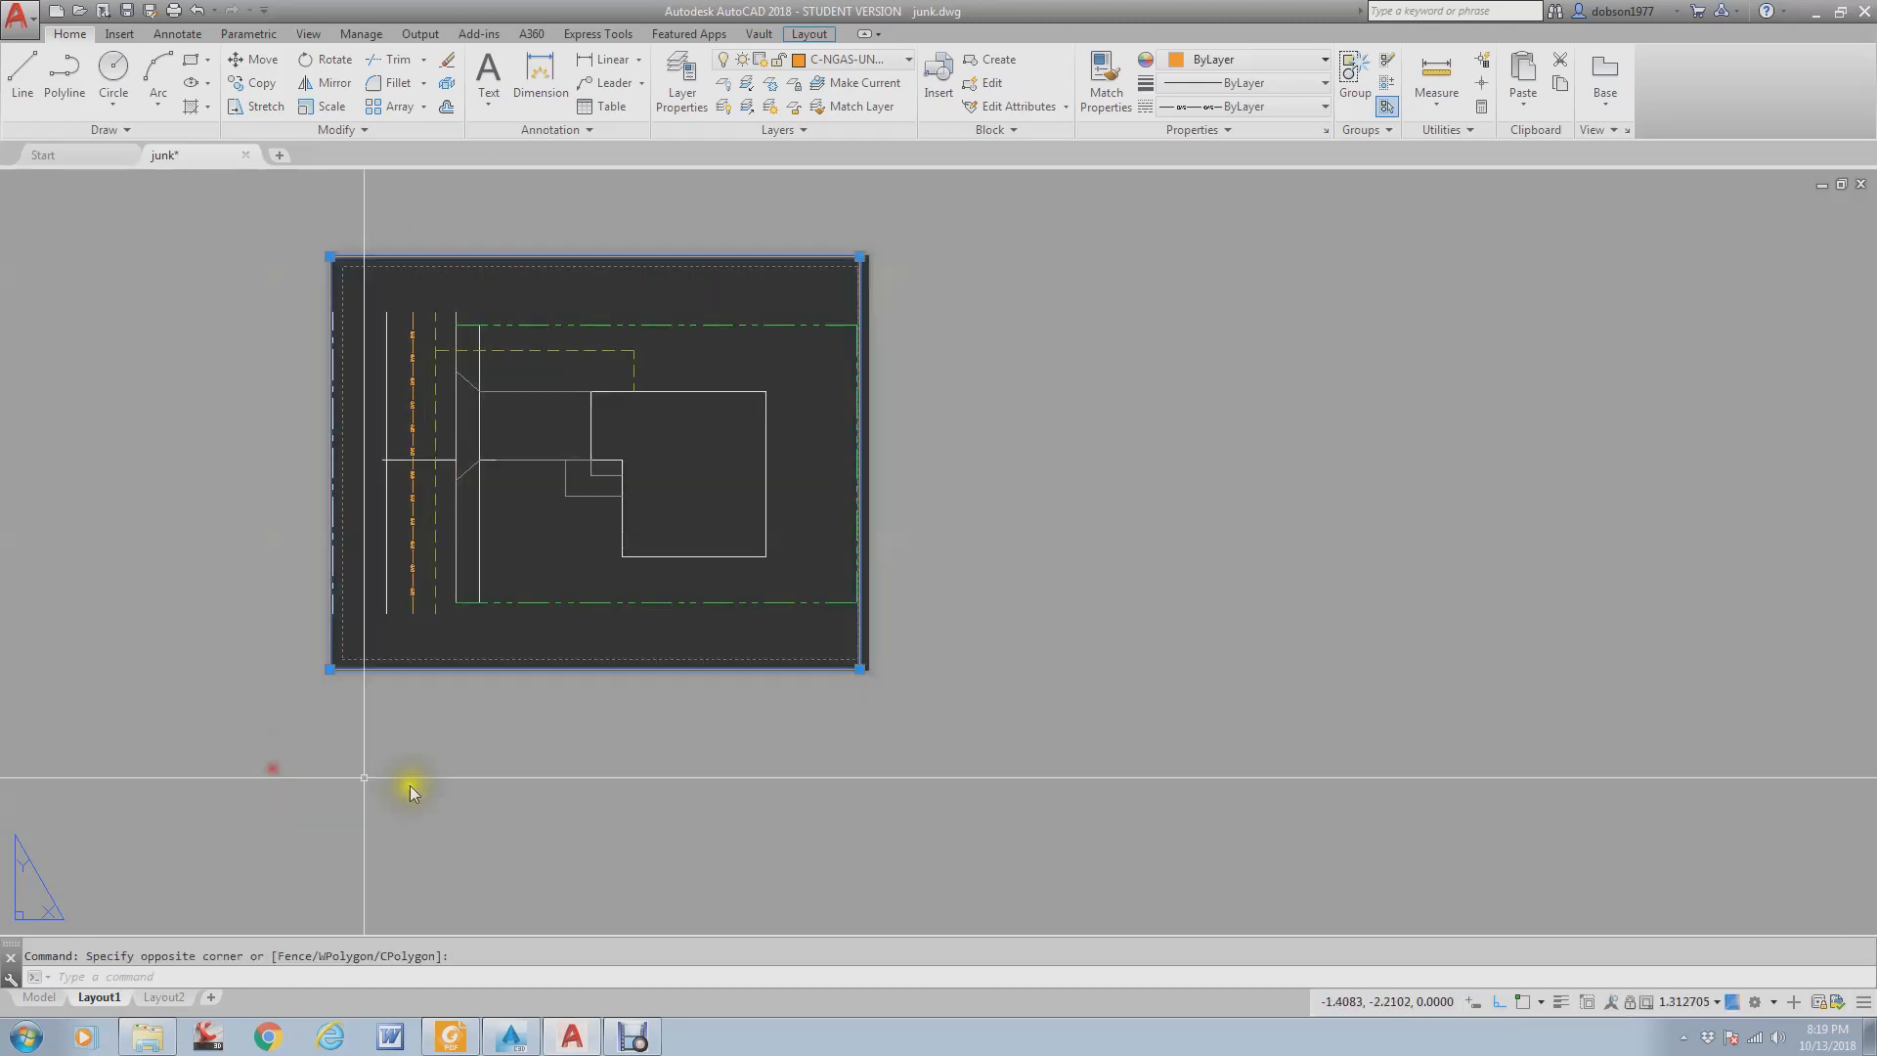
{"action": "key", "text": "Delete"}
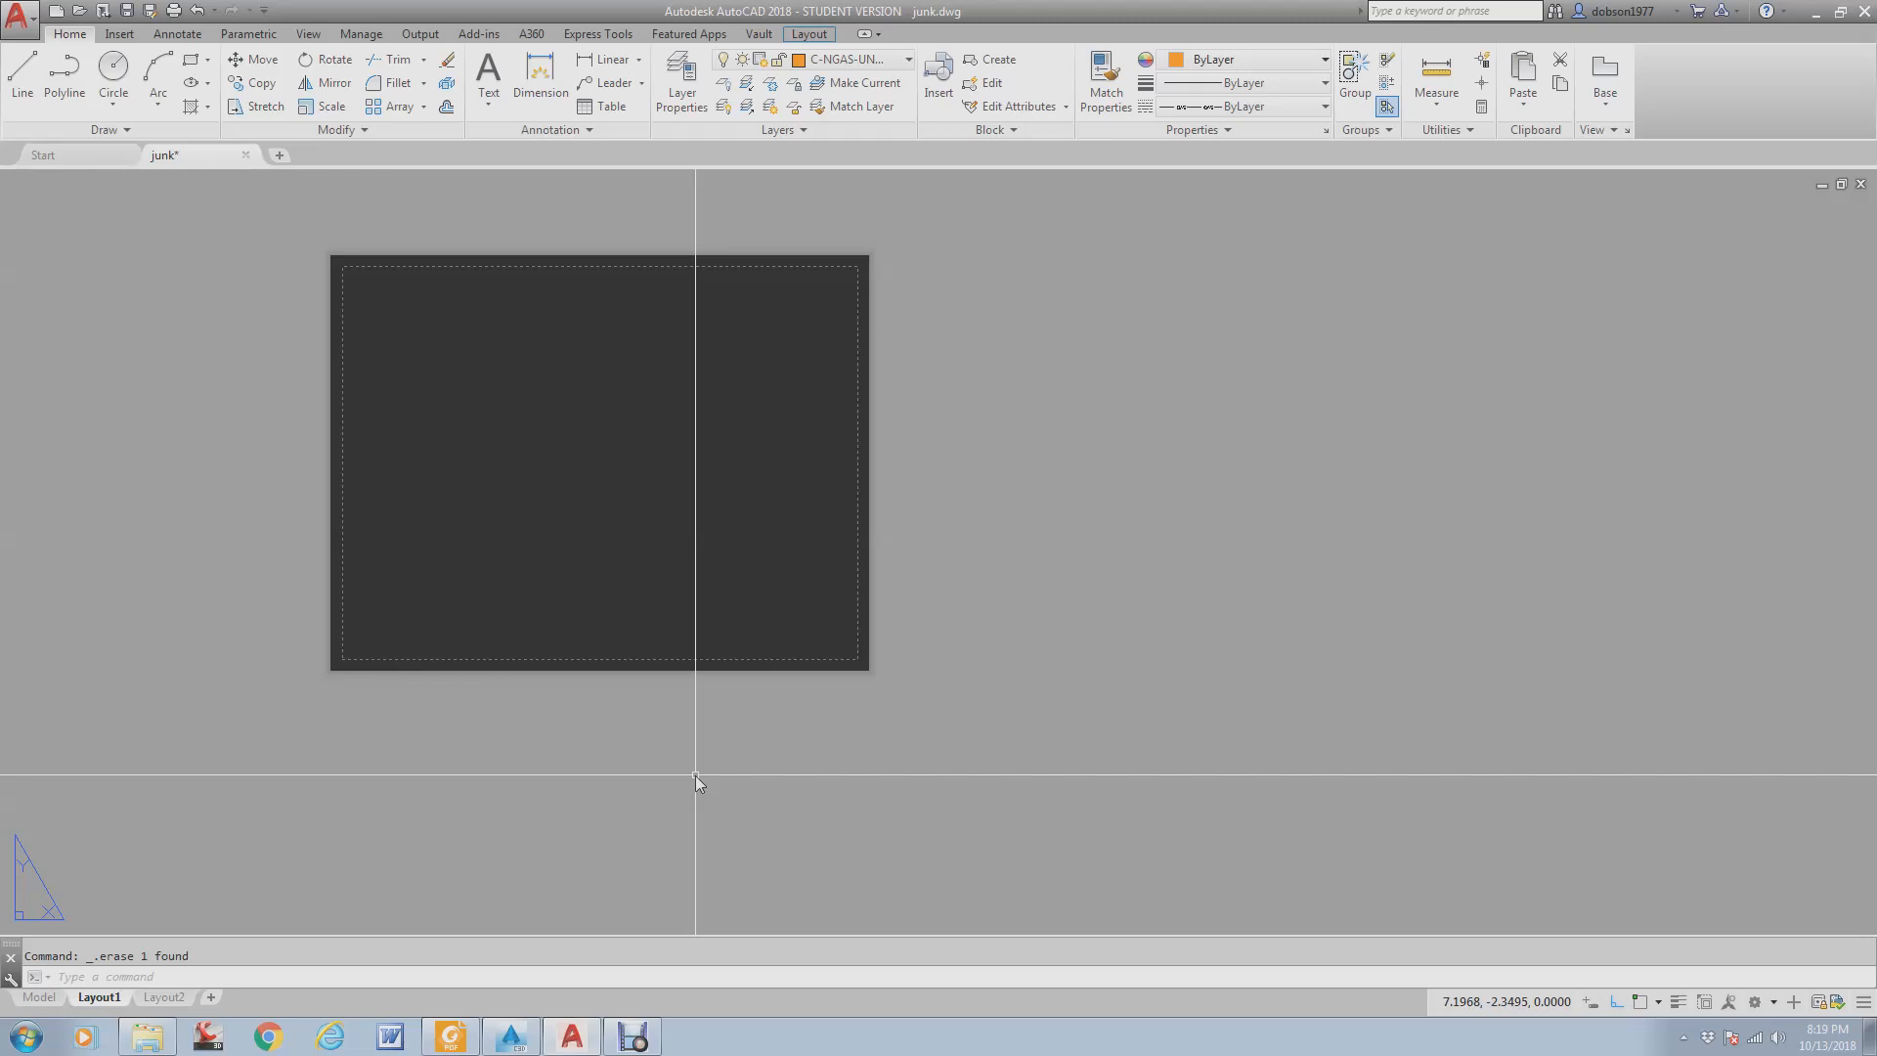
{"action": "left_click", "coordinate": [51, 1002]}
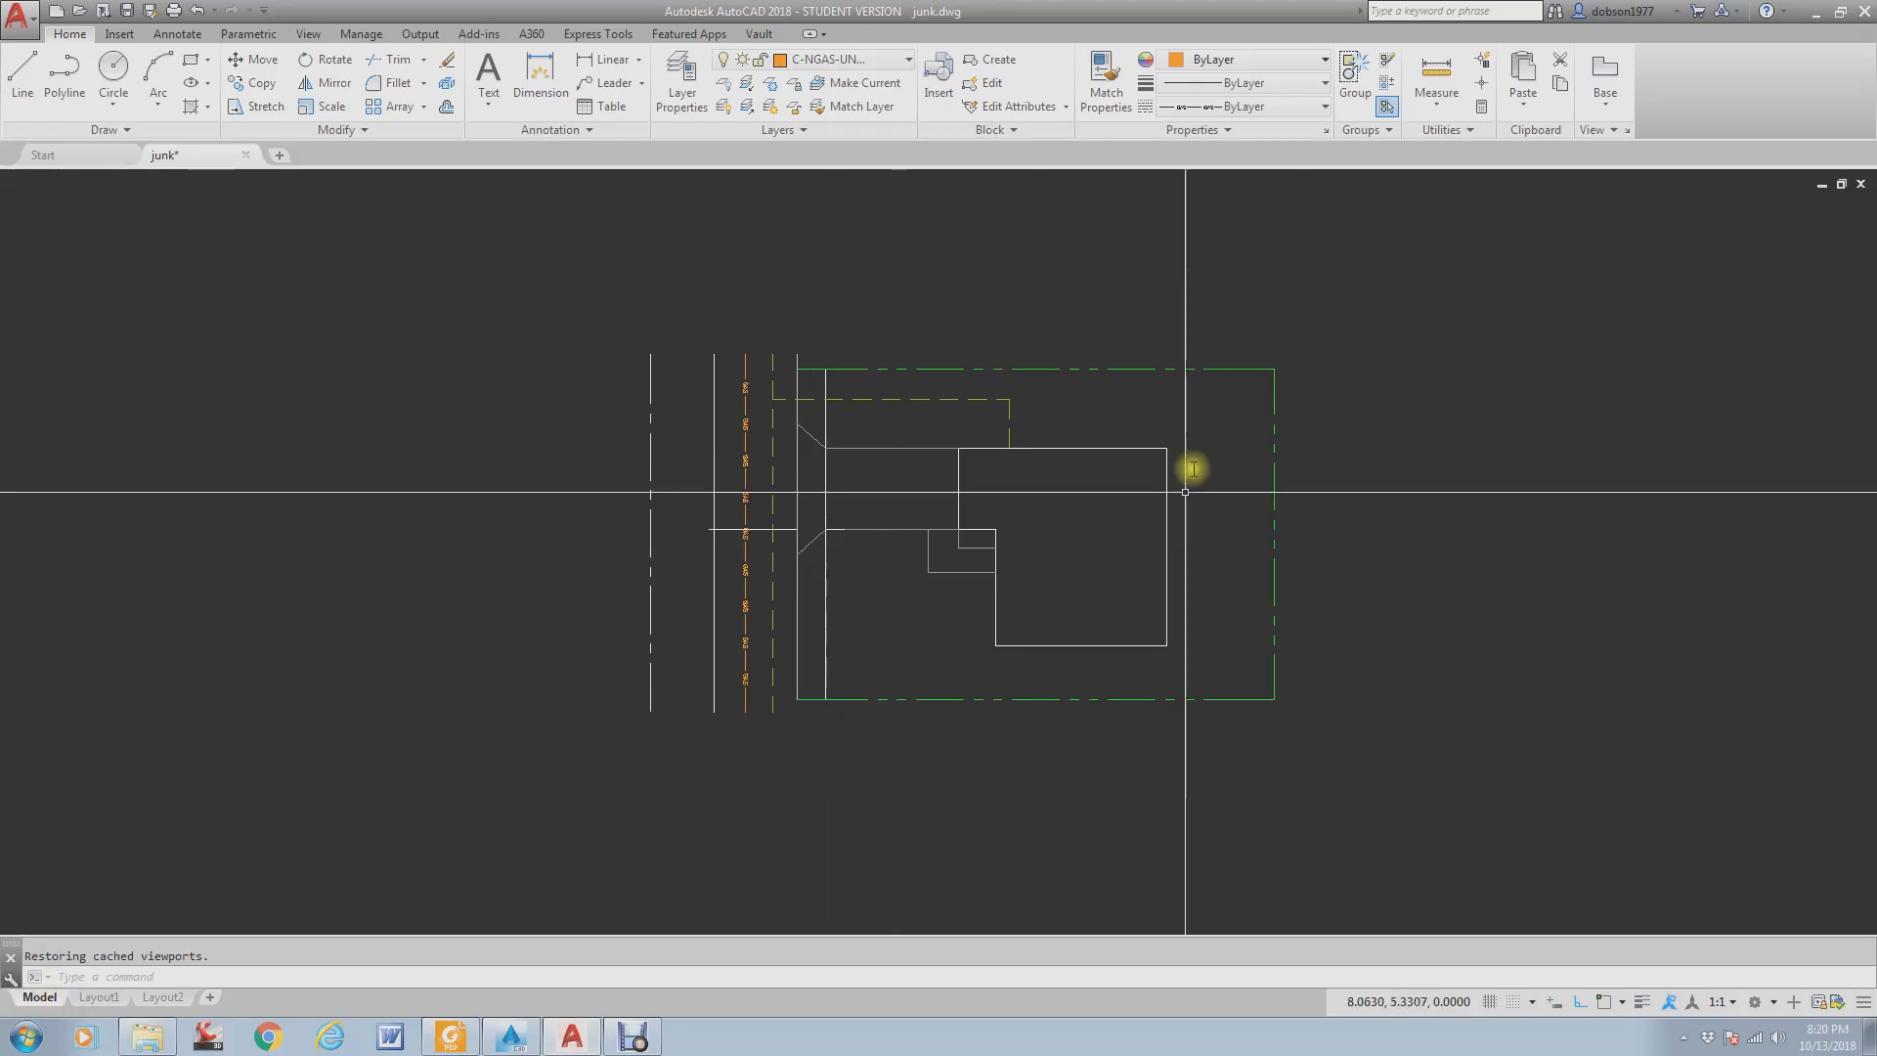
- Insert the titleblock drawing as a block on Layout1 at 0,0,0 with scale 1 and rotation 0
{"action": "left_click", "coordinate": [98, 997]}
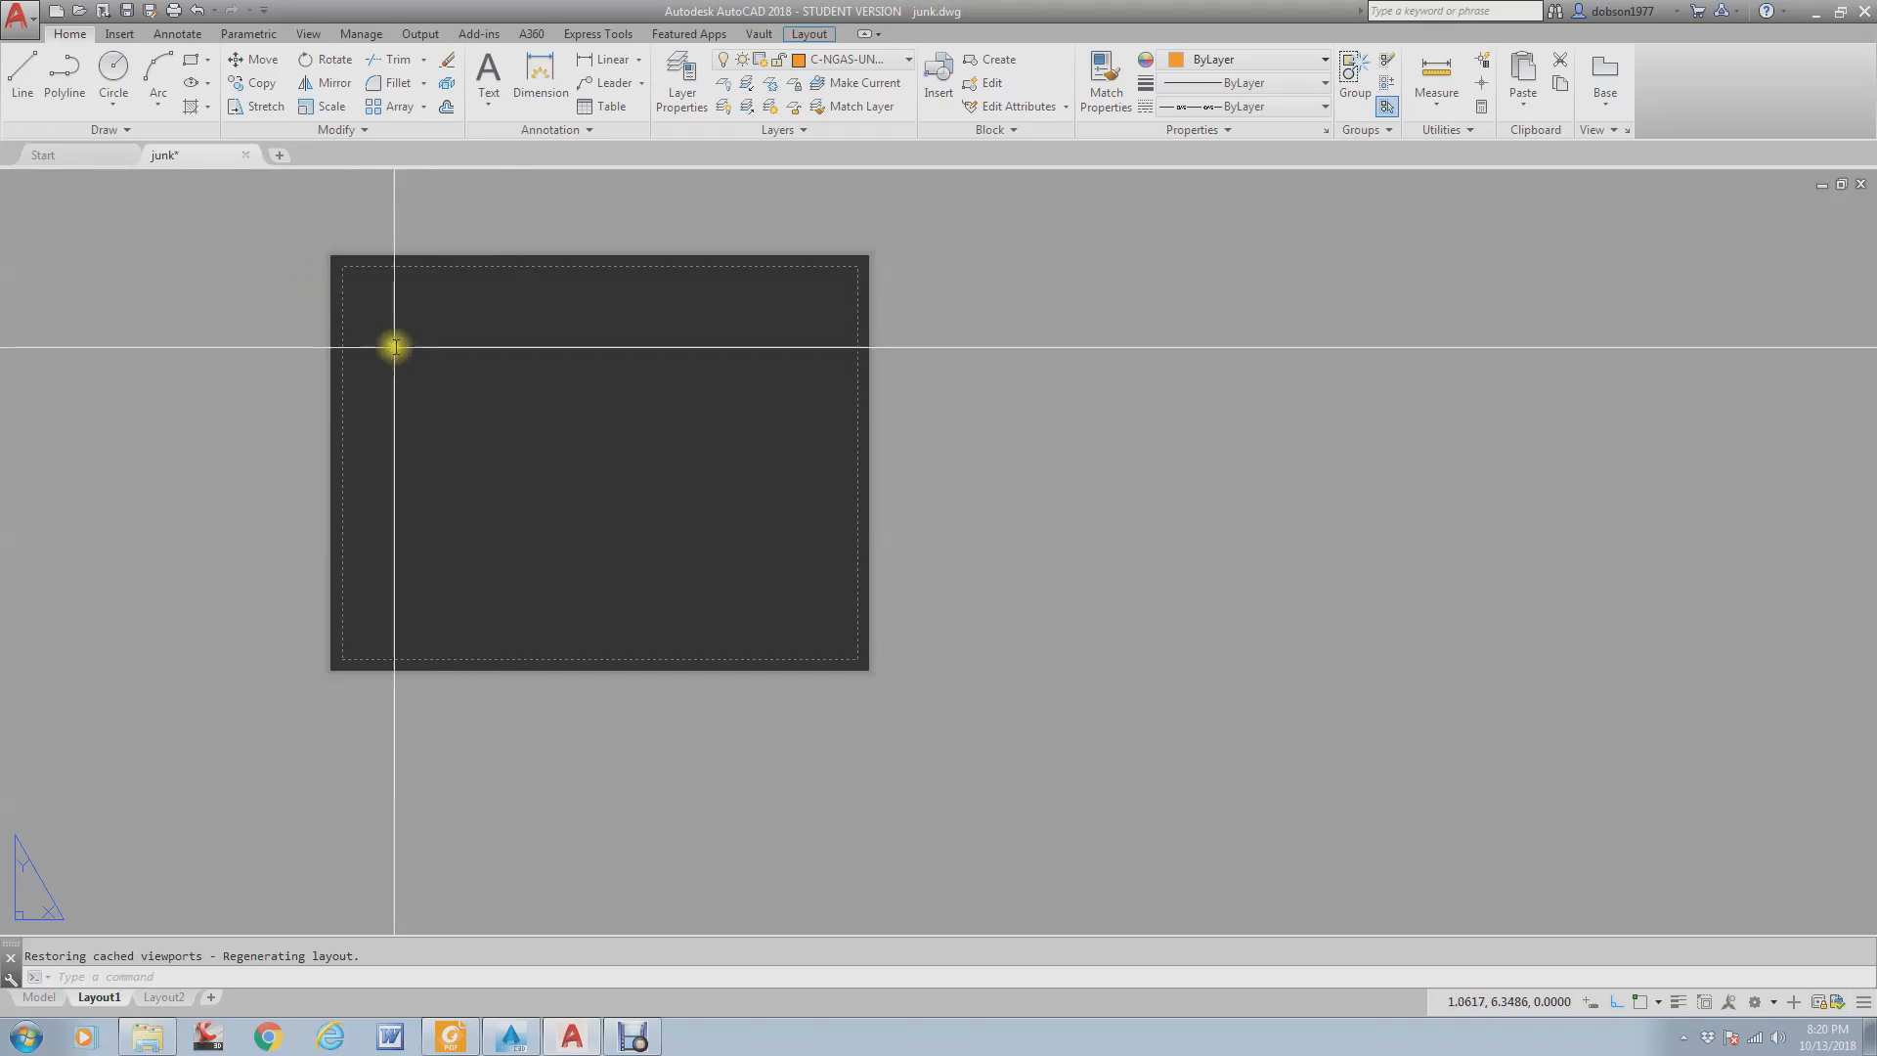
{"action": "left_click", "coordinate": [130, 37]}
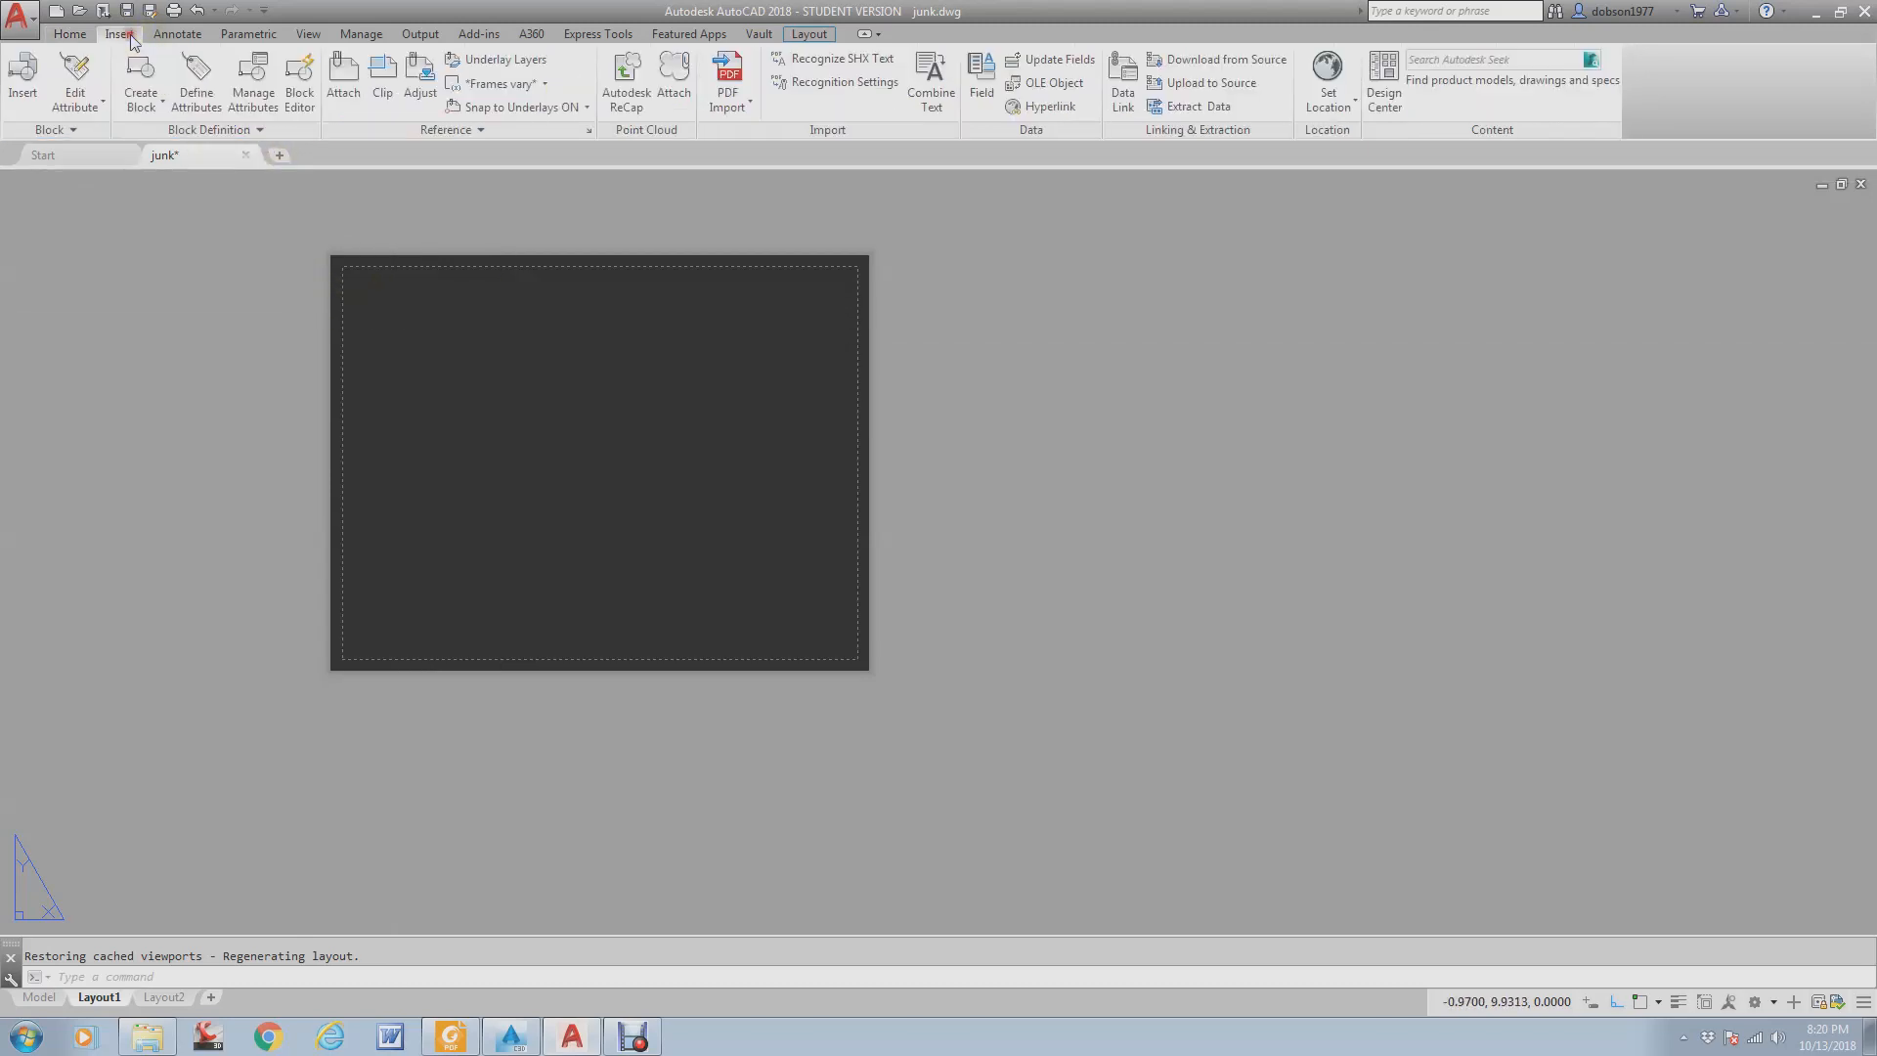
{"action": "left_click", "coordinate": [23, 78]}
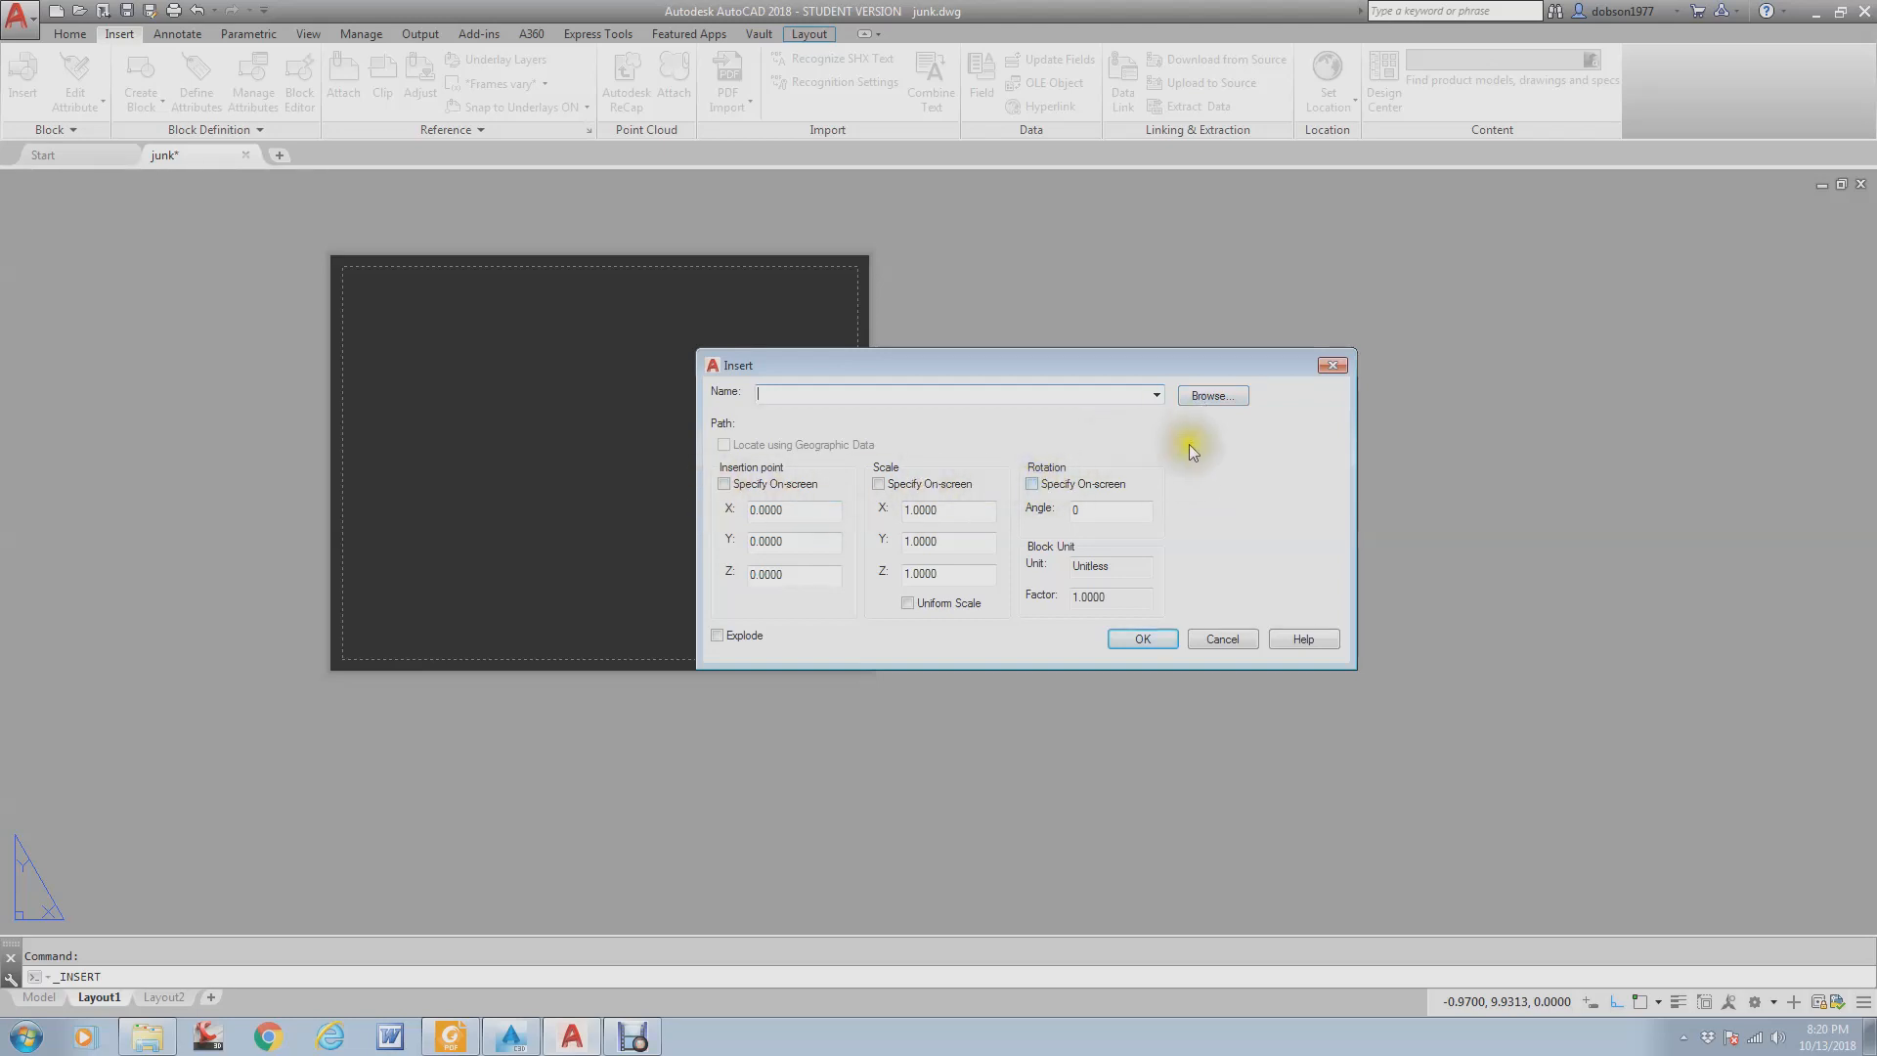
{"action": "left_click", "coordinate": [1217, 392]}
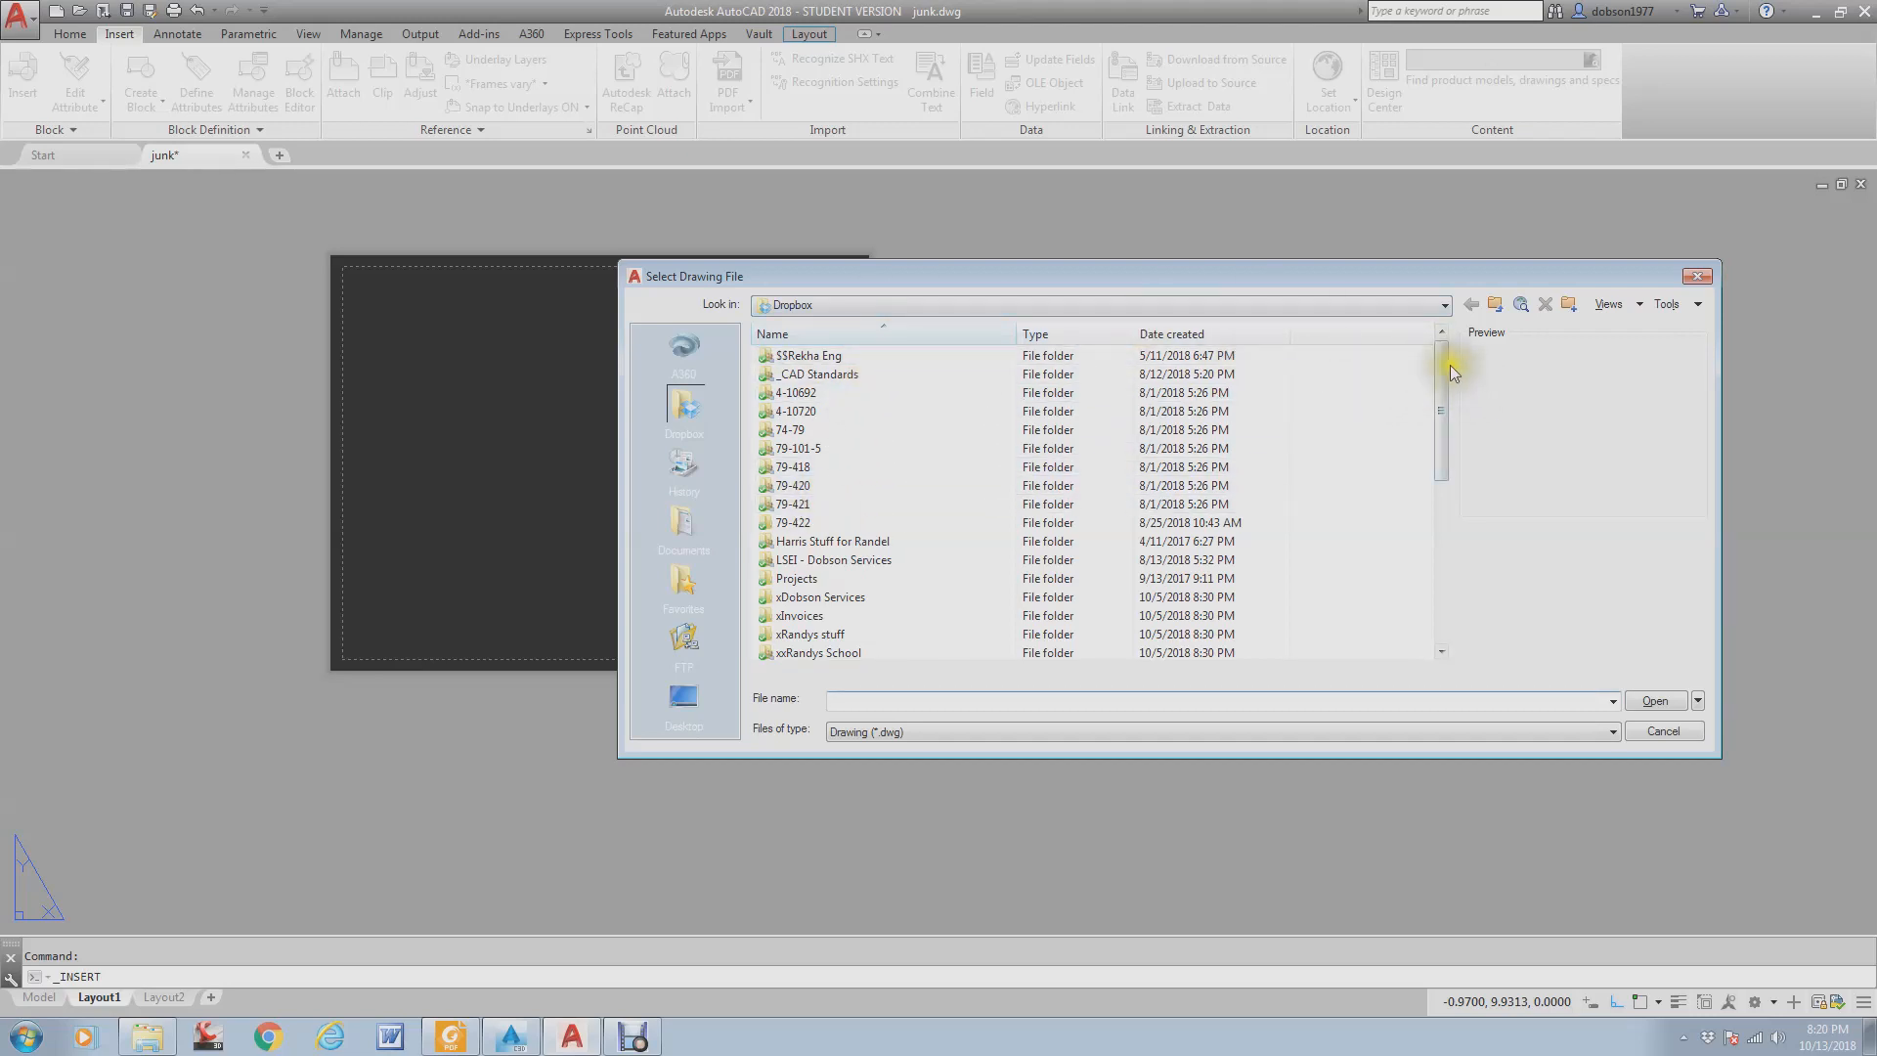
{"action": "left_click_drag", "start_coordinate": [1443, 368], "coordinate": [1450, 563]}
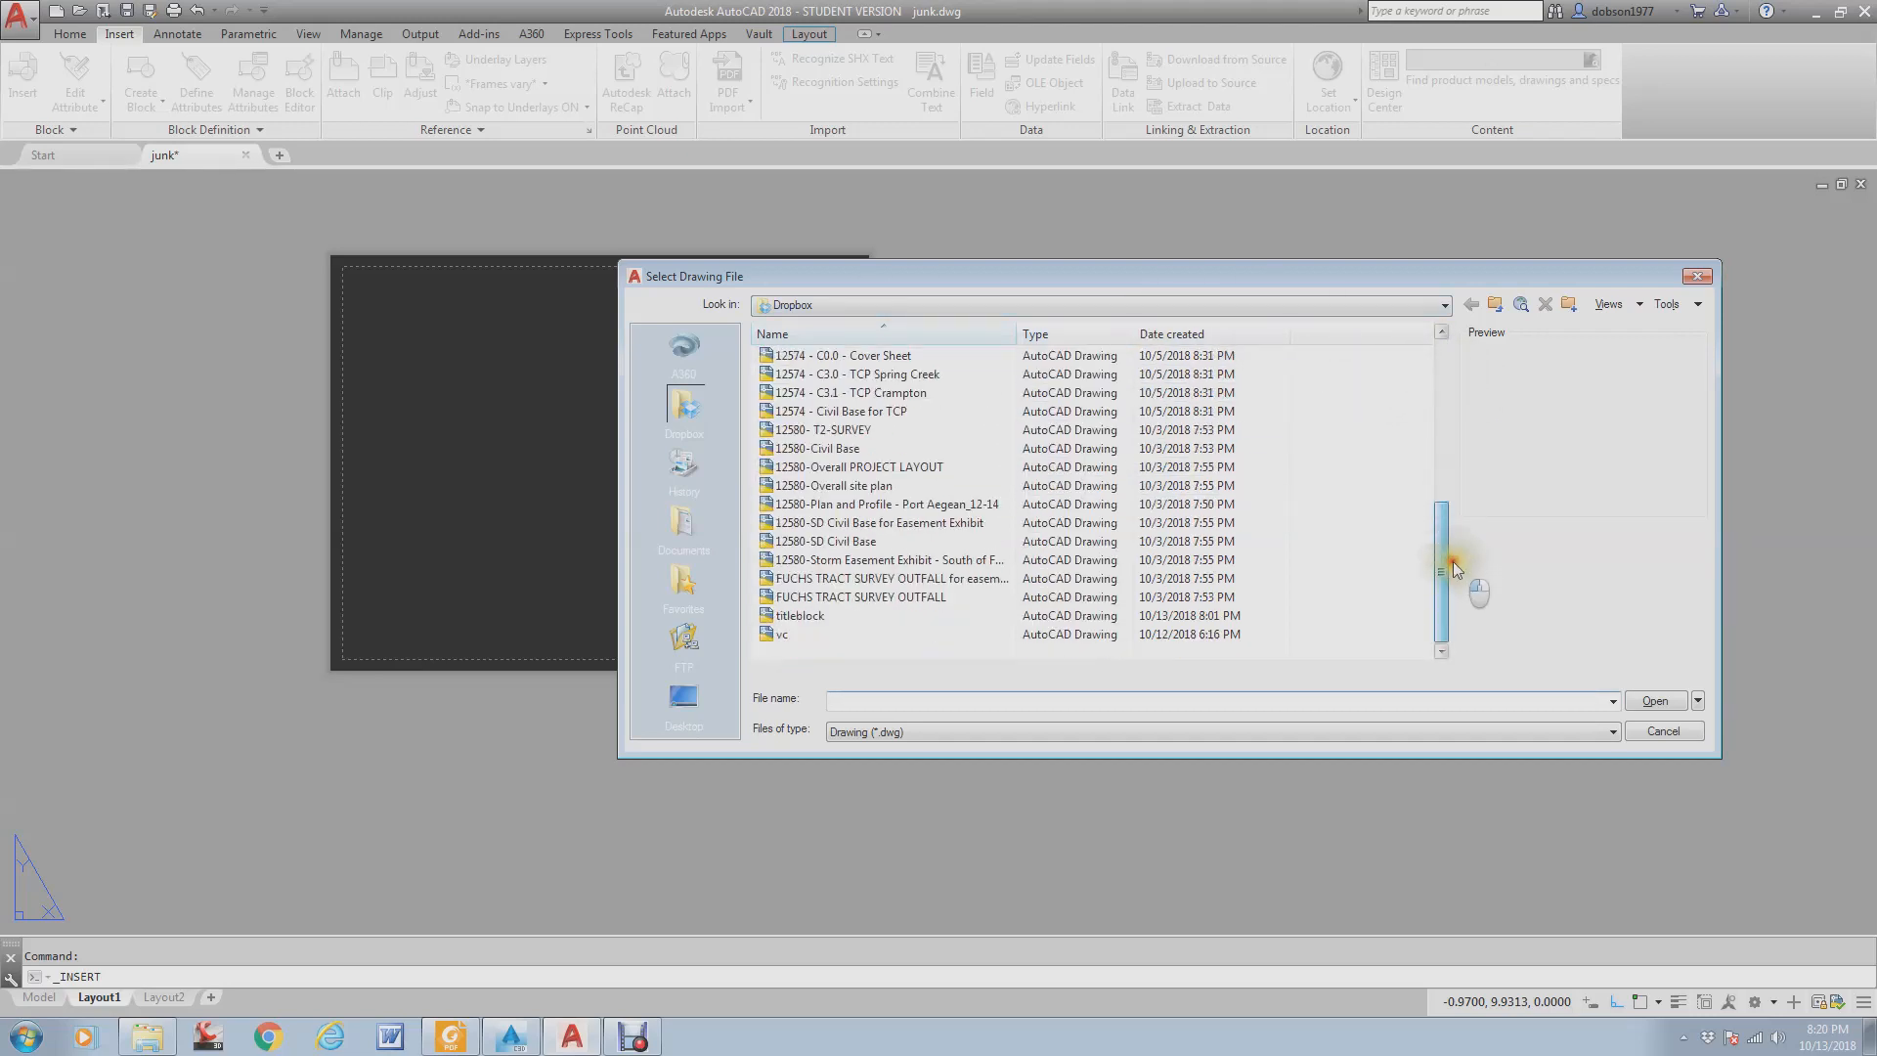
{"action": "left_click", "coordinate": [804, 618]}
{"action": "left_click", "coordinate": [1652, 703]}
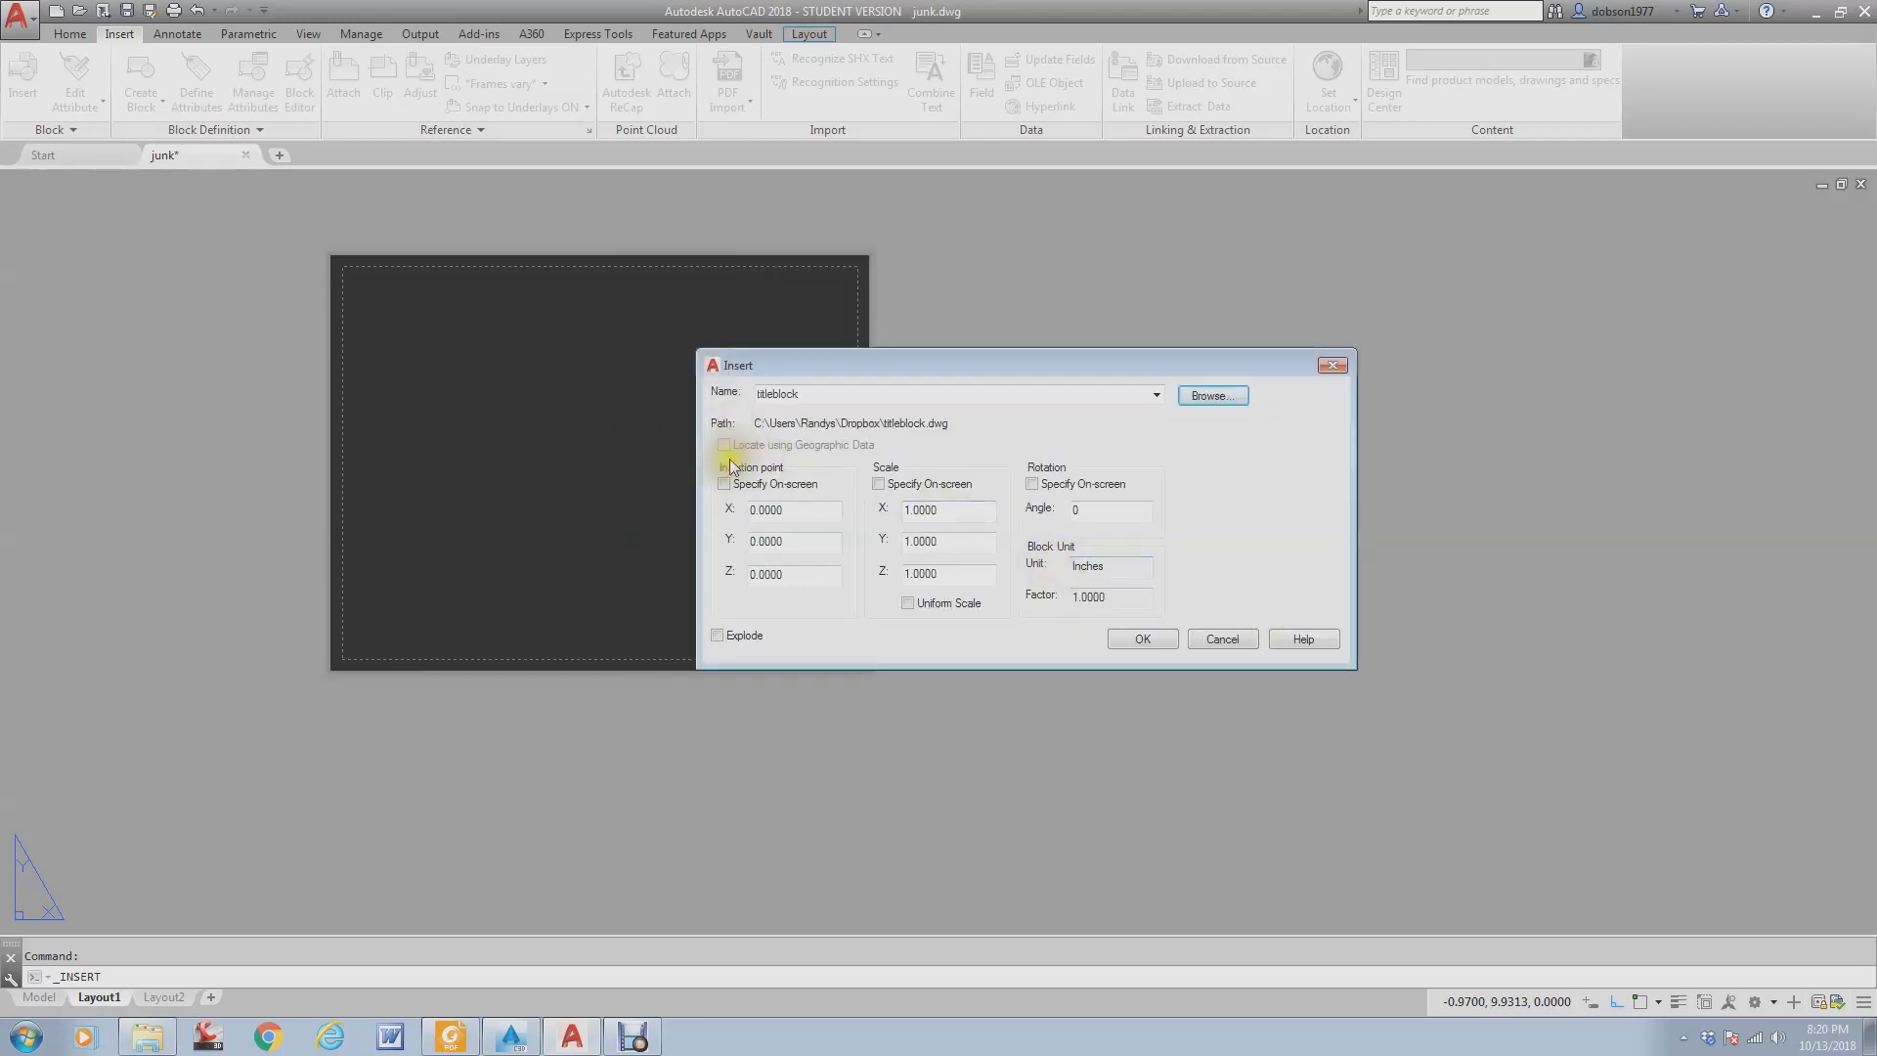
{"action": "left_click", "coordinate": [1141, 639]}
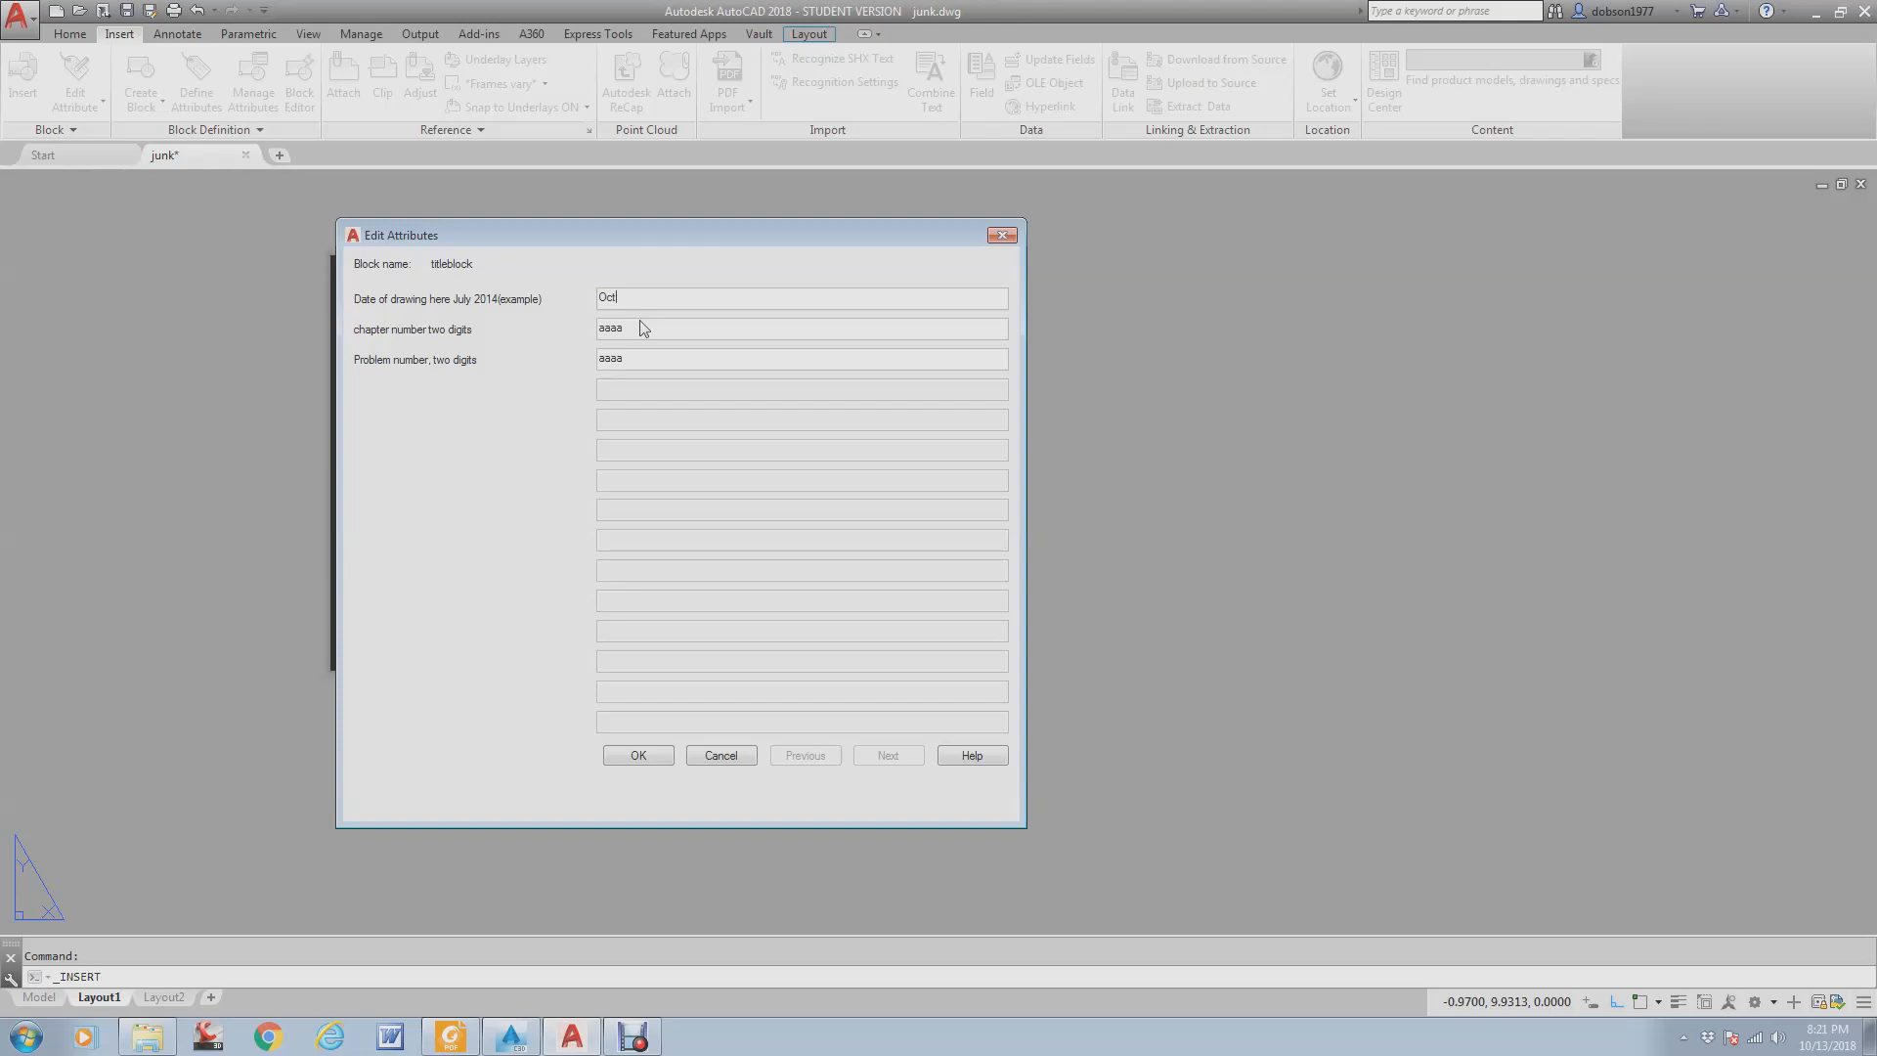
- Enter Oct 2018 as the title block's drawing date, and look up the chapter and problem numbers in Module 1A Problem 6.pdf
{"action": "type", "text": "2018"}
{"action": "left_click_drag", "start_coordinate": [0, 246], "coordinate": [717, 195]}
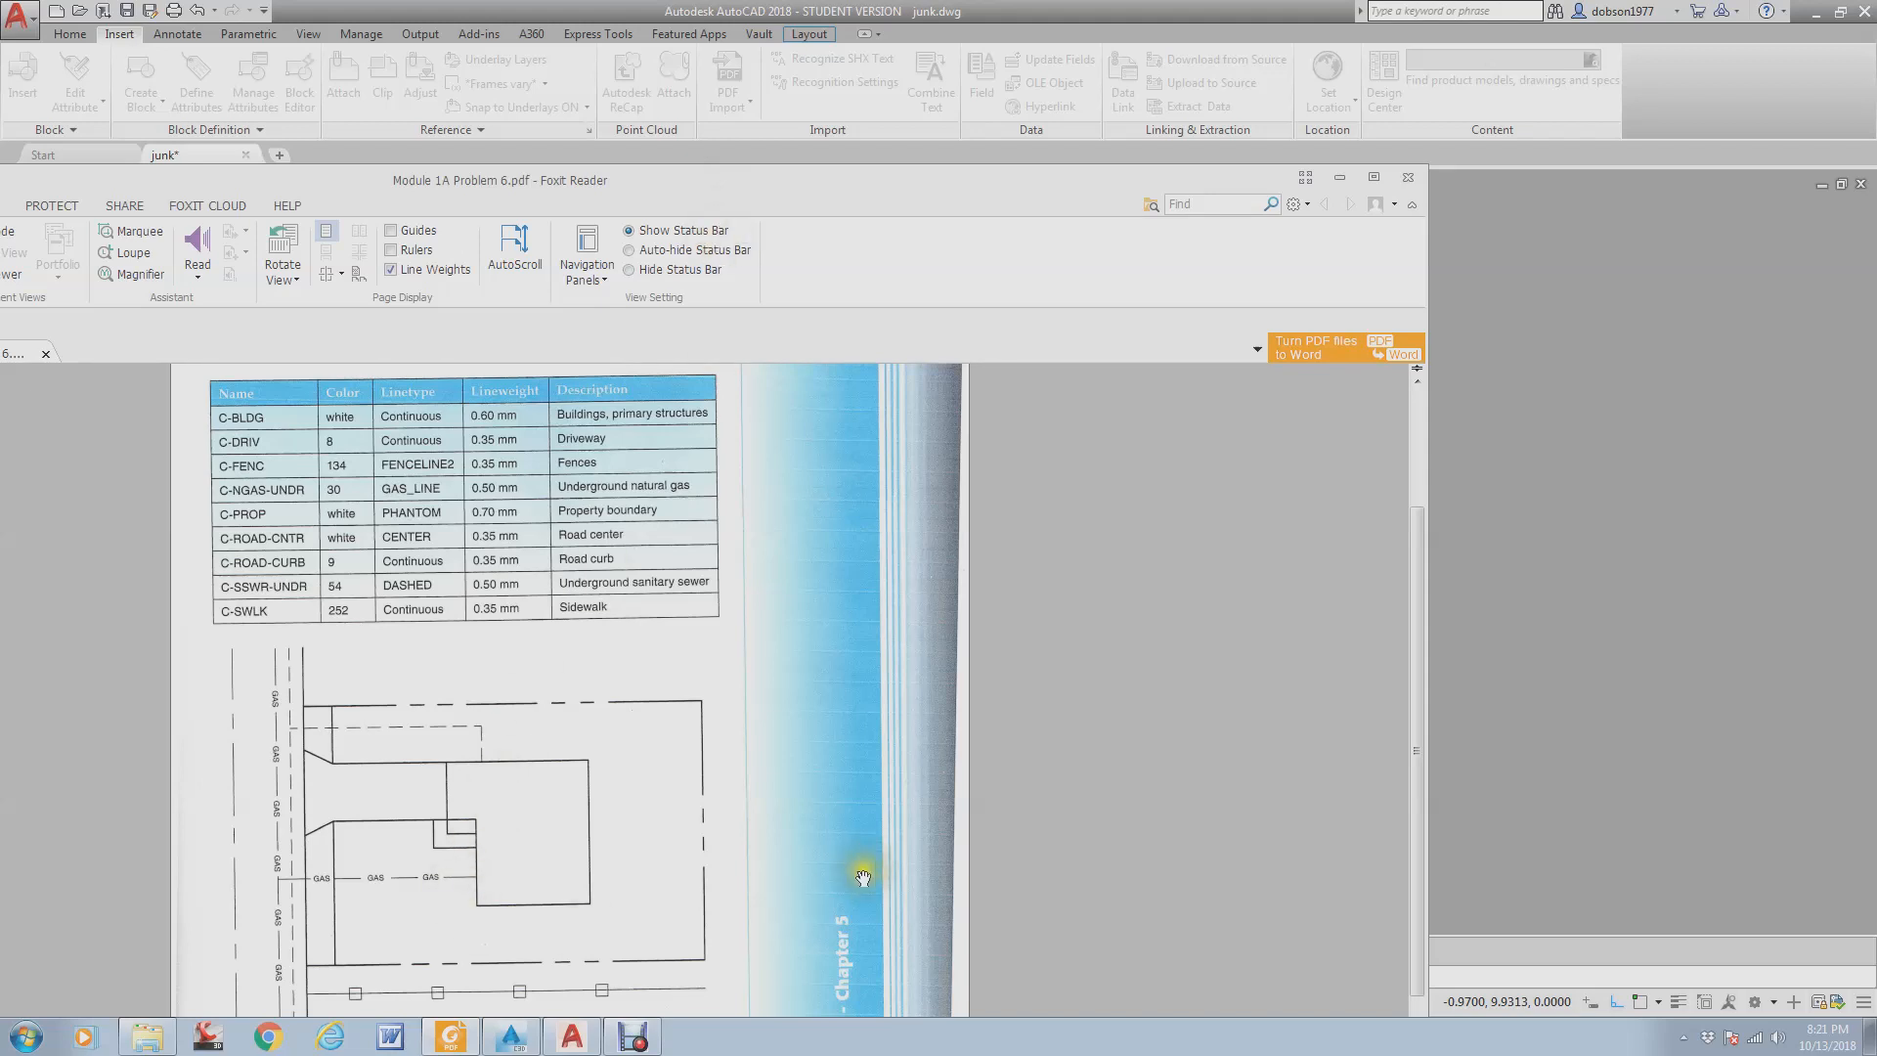
{"action": "scroll", "coordinate": [821, 880], "scroll_direction": "down", "scroll_amount": 3}
{"action": "scroll", "coordinate": [745, 858], "scroll_direction": "up", "scroll_amount": 3}
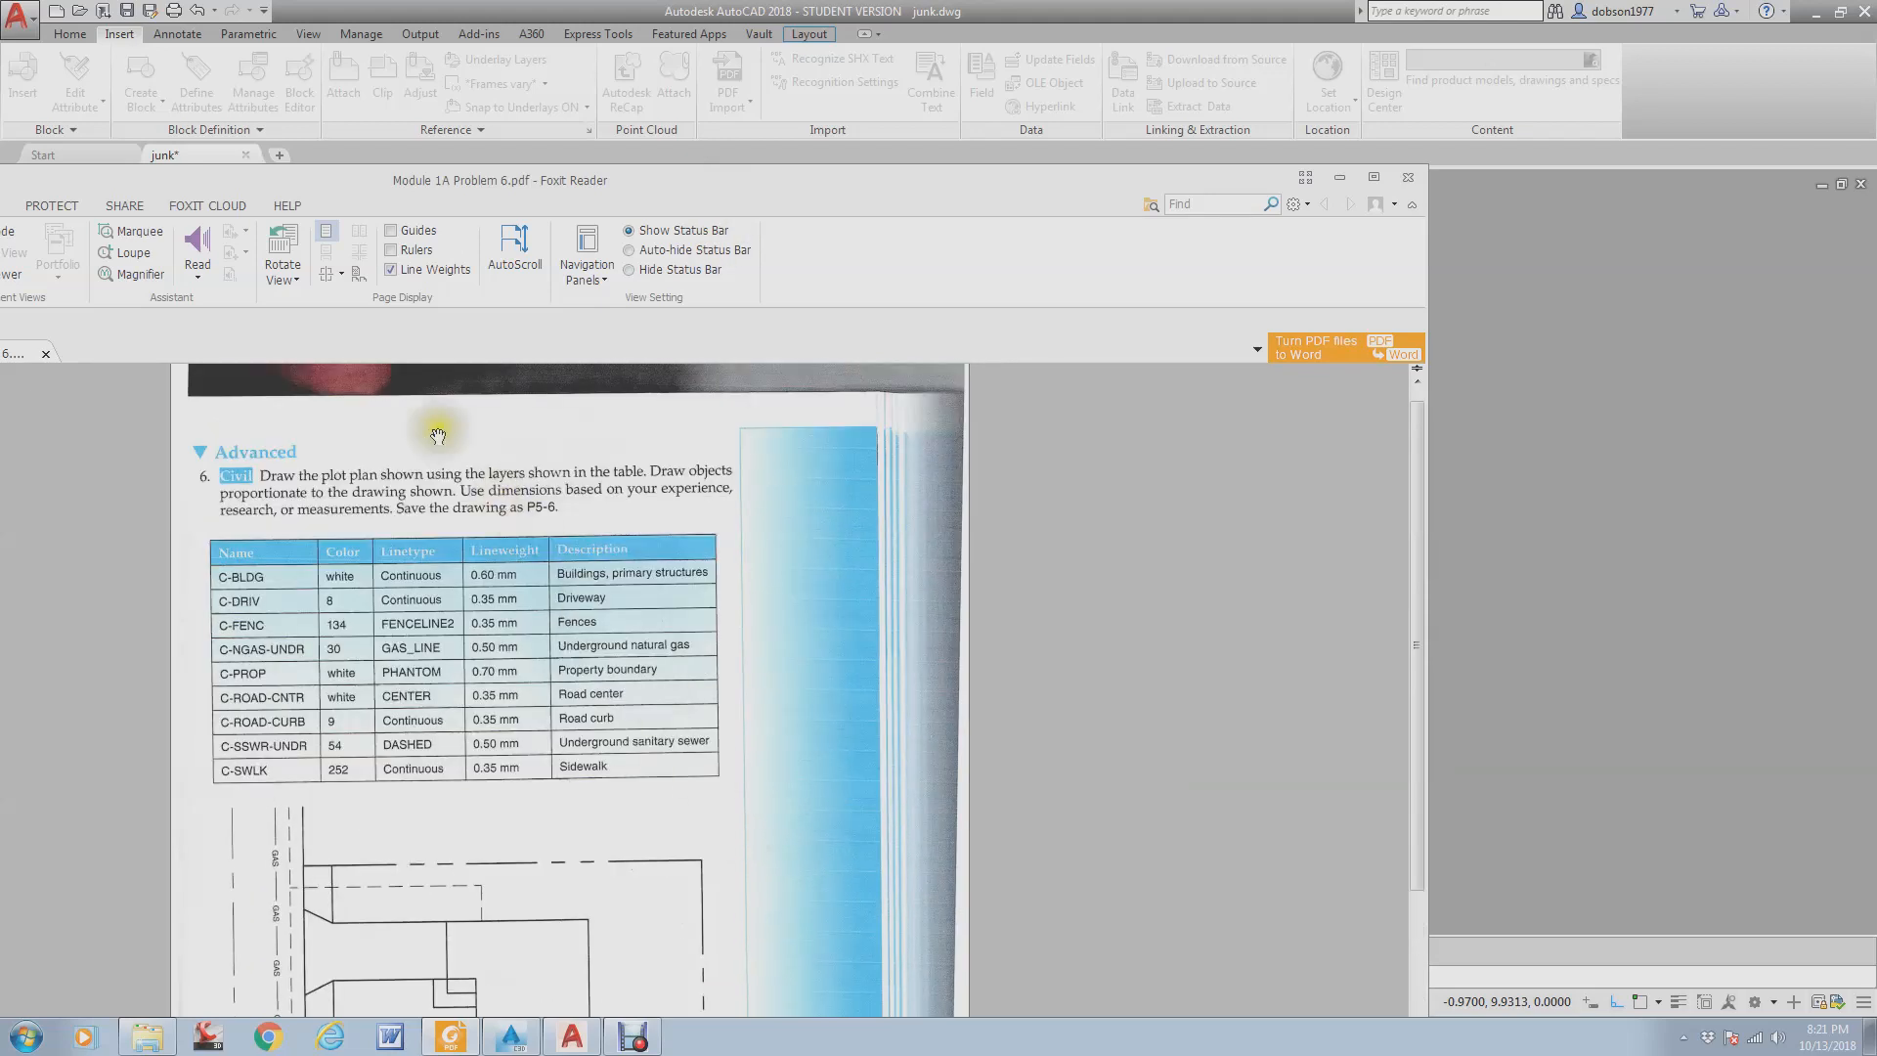
{"action": "left_click_drag", "start_coordinate": [946, 184], "coordinate": [0, 250]}
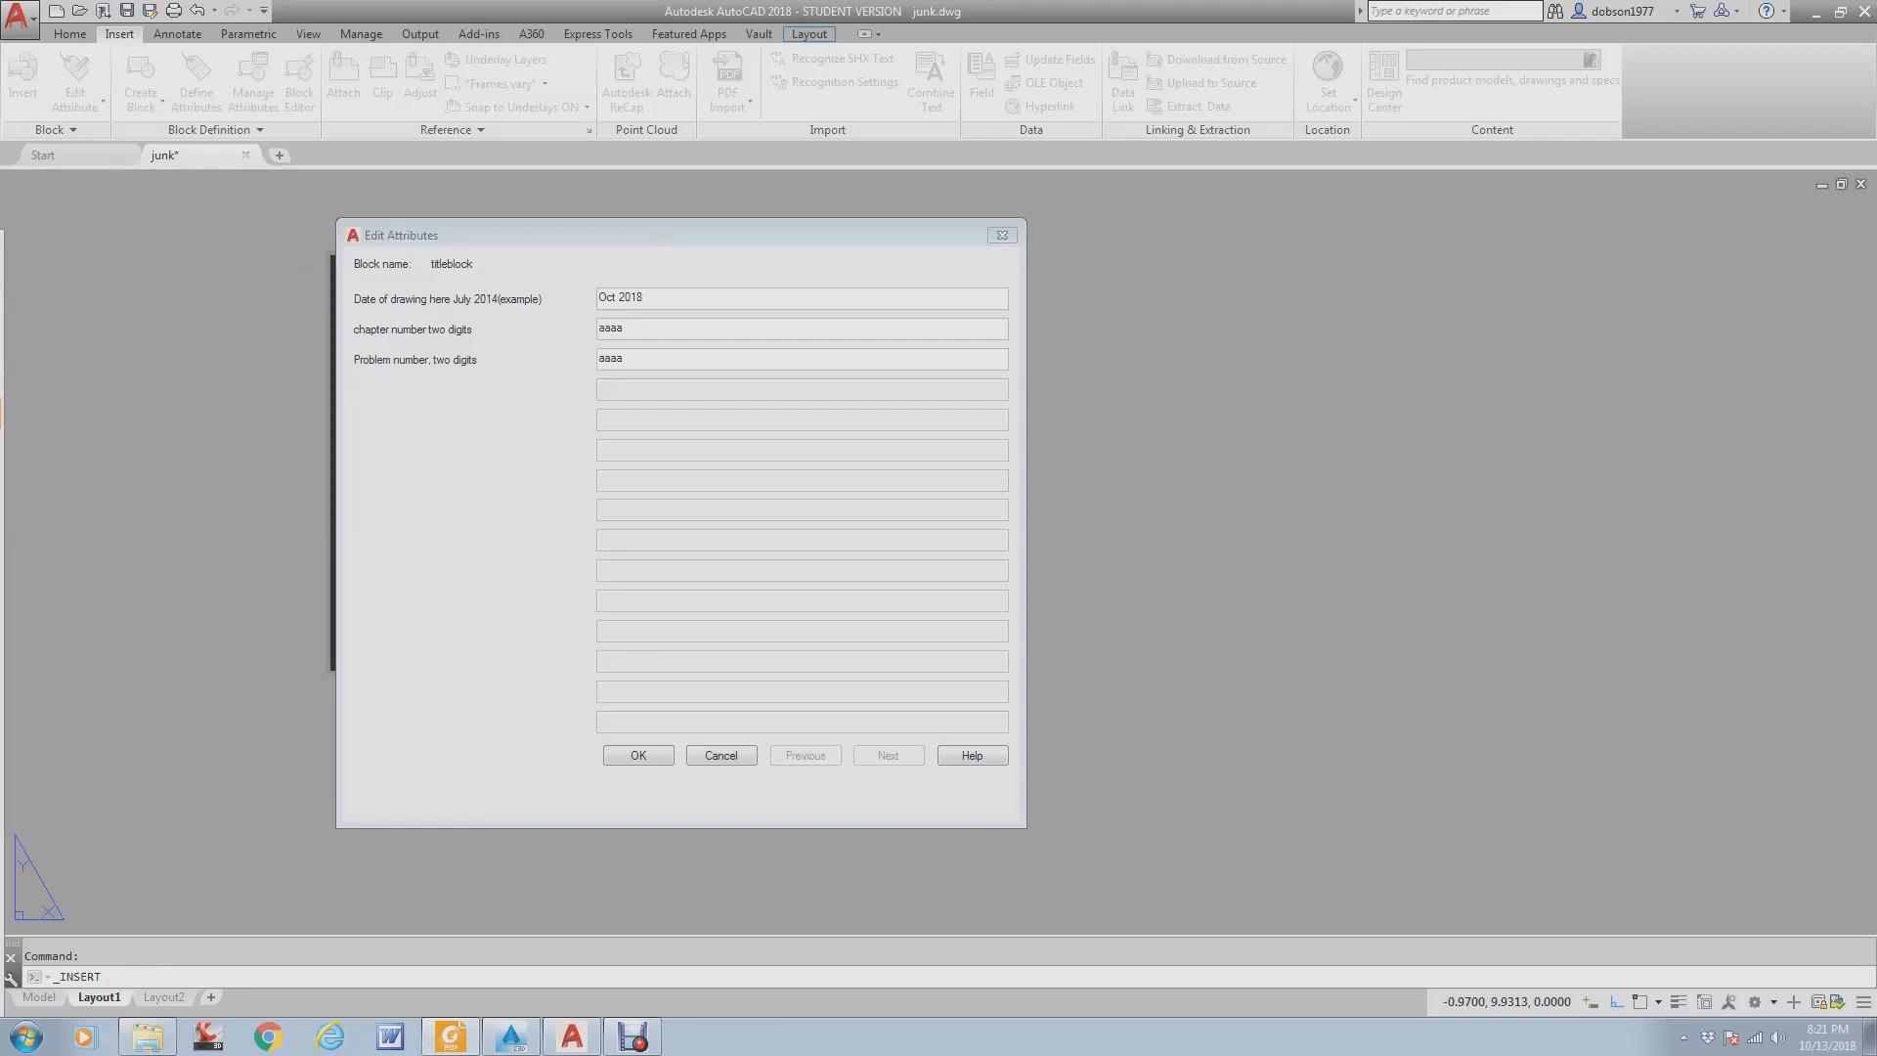
- Set the title block's chapter number to 05 and problem number to 06, and check the filled-in fields on the inserted block
{"action": "double_click", "coordinate": [656, 328]}
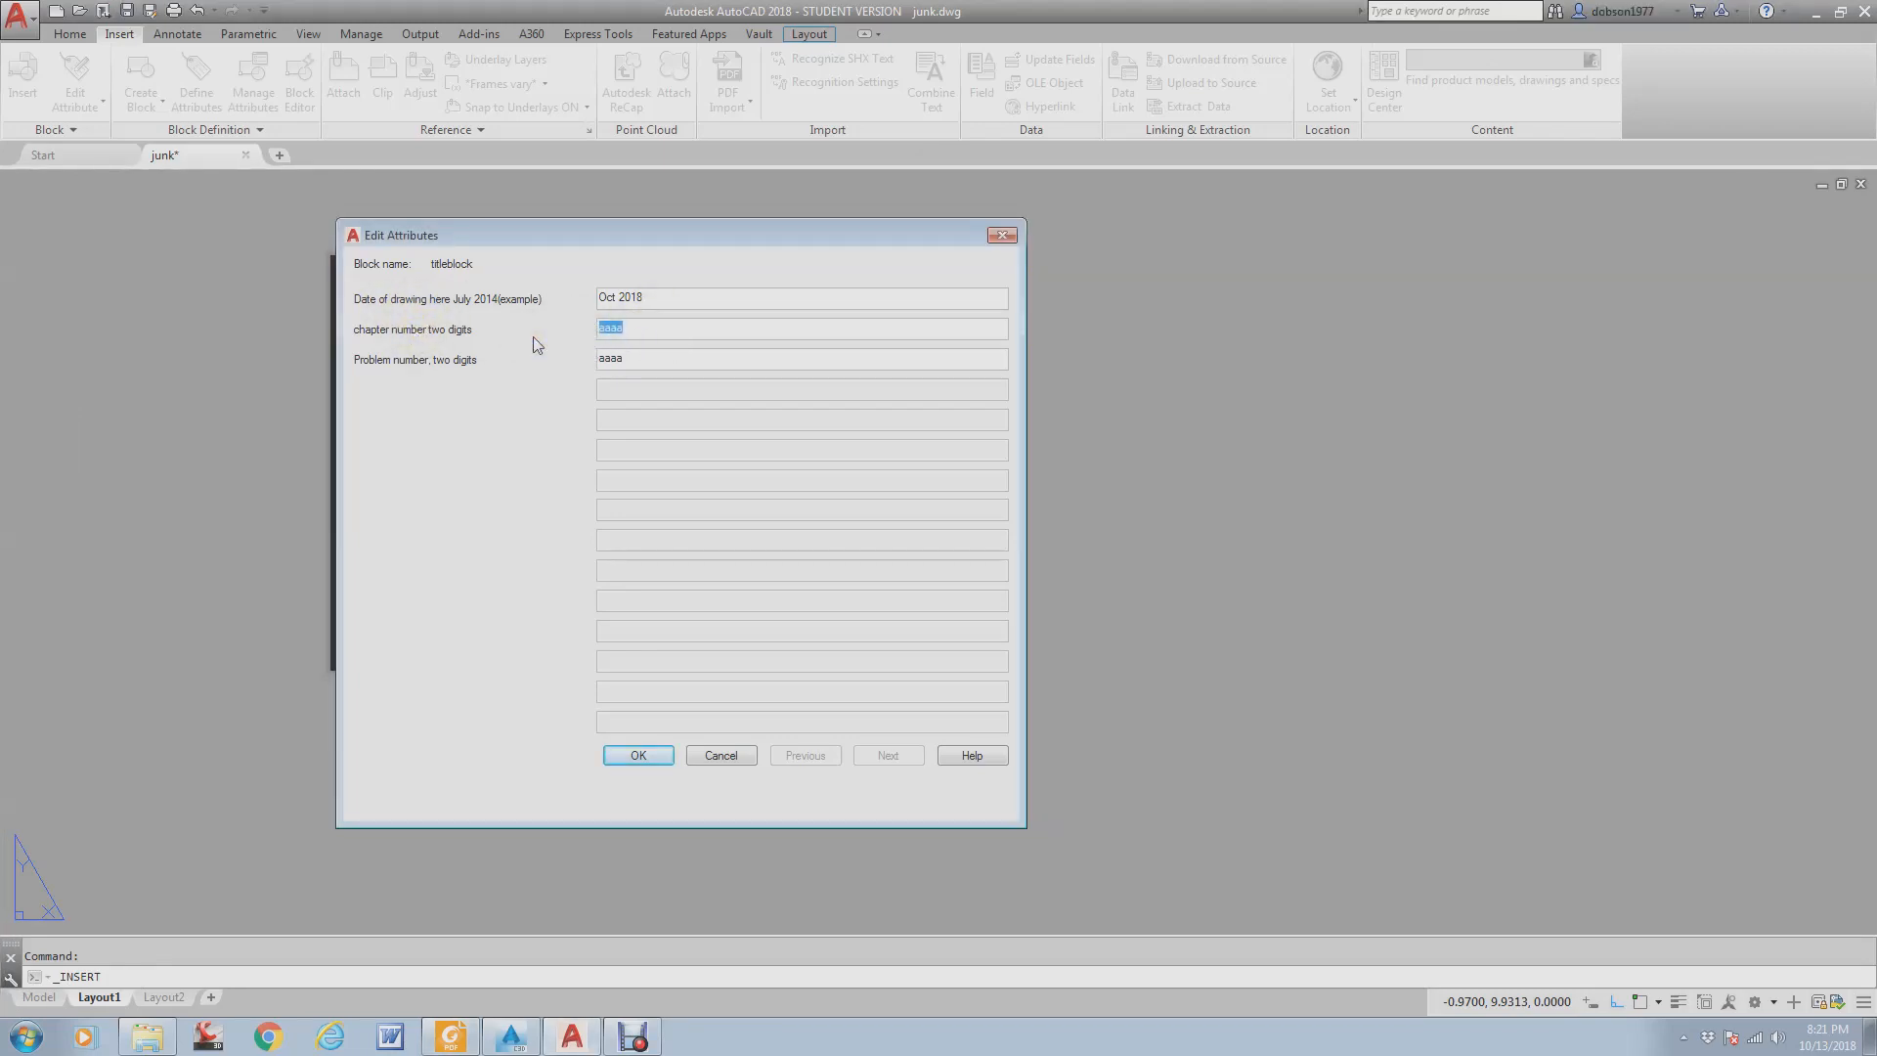
{"action": "type", "text": "05"}
{"action": "double_click", "coordinate": [608, 358]}
{"action": "left_click", "coordinate": [649, 754]}
{"action": "scroll", "coordinate": [344, 591], "scroll_direction": "up", "scroll_amount": 5}
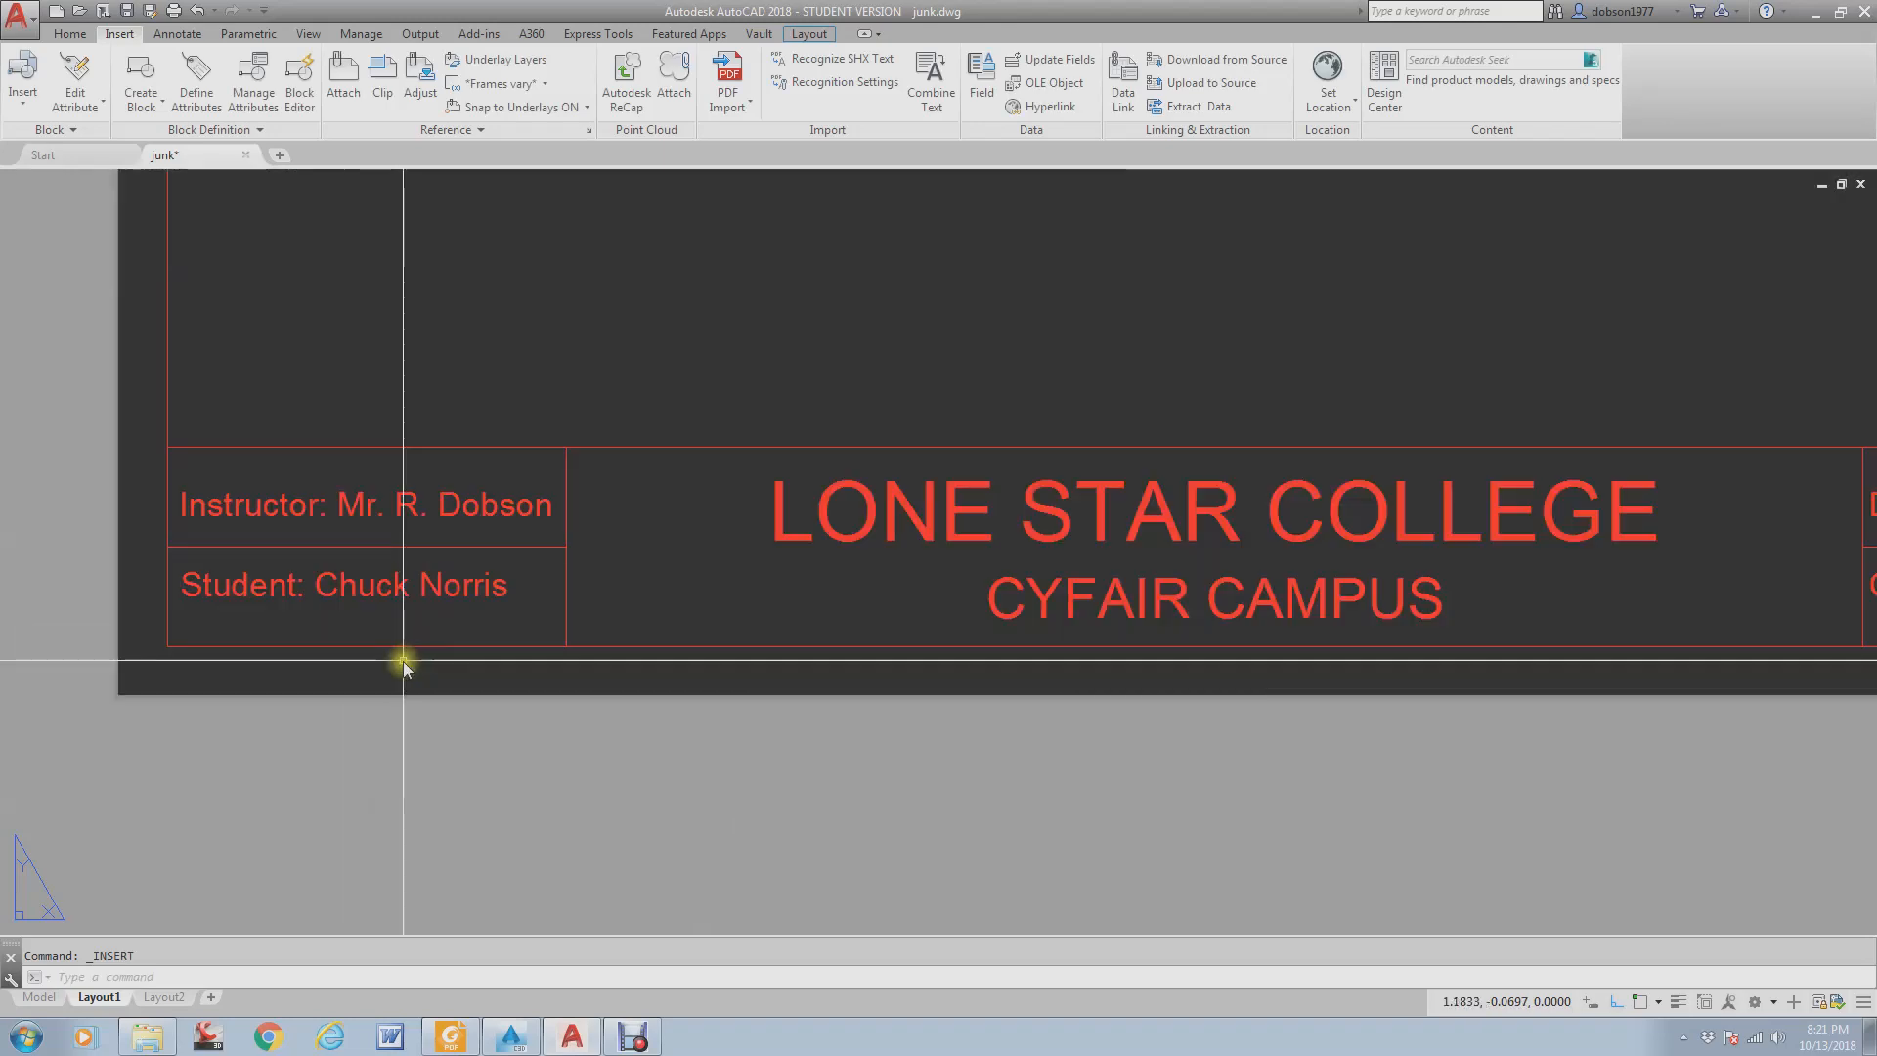
{"action": "scroll", "coordinate": [357, 585], "scroll_direction": "down", "scroll_amount": 3}
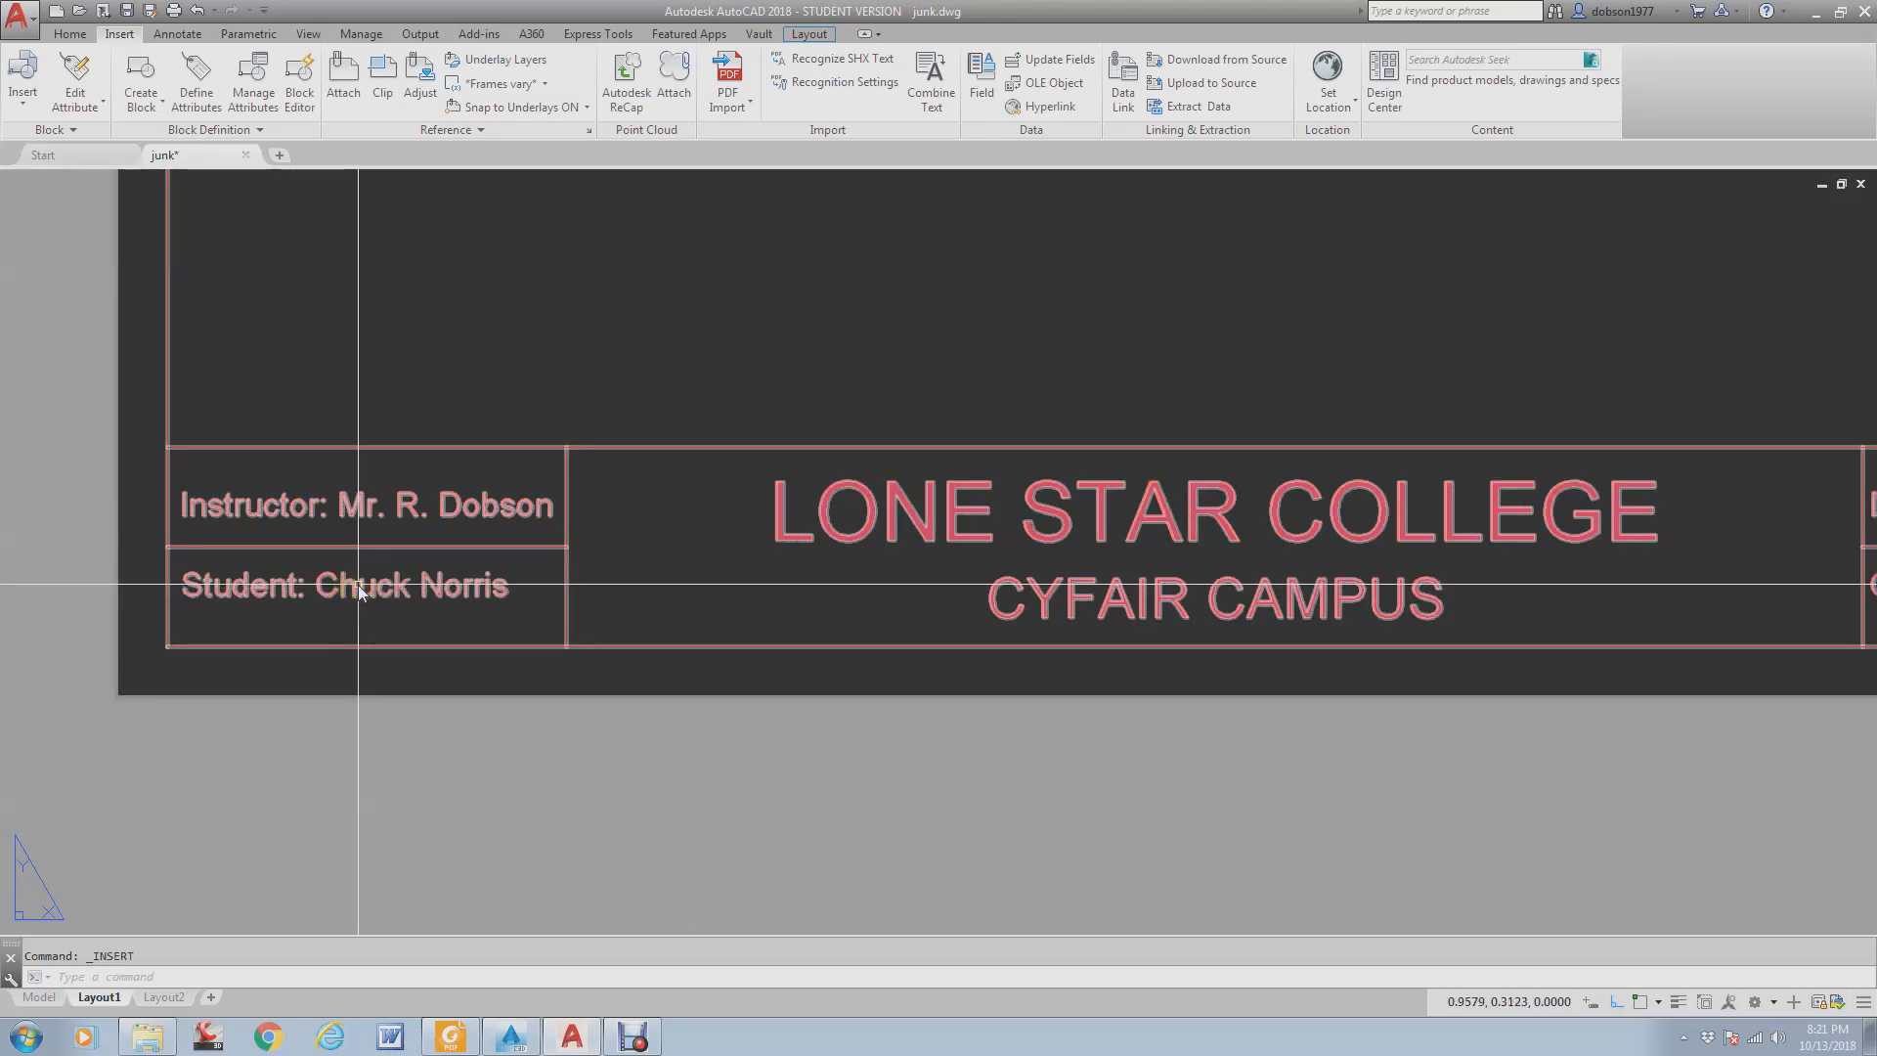
{"action": "scroll", "coordinate": [1382, 578], "scroll_direction": "up", "scroll_amount": 3}
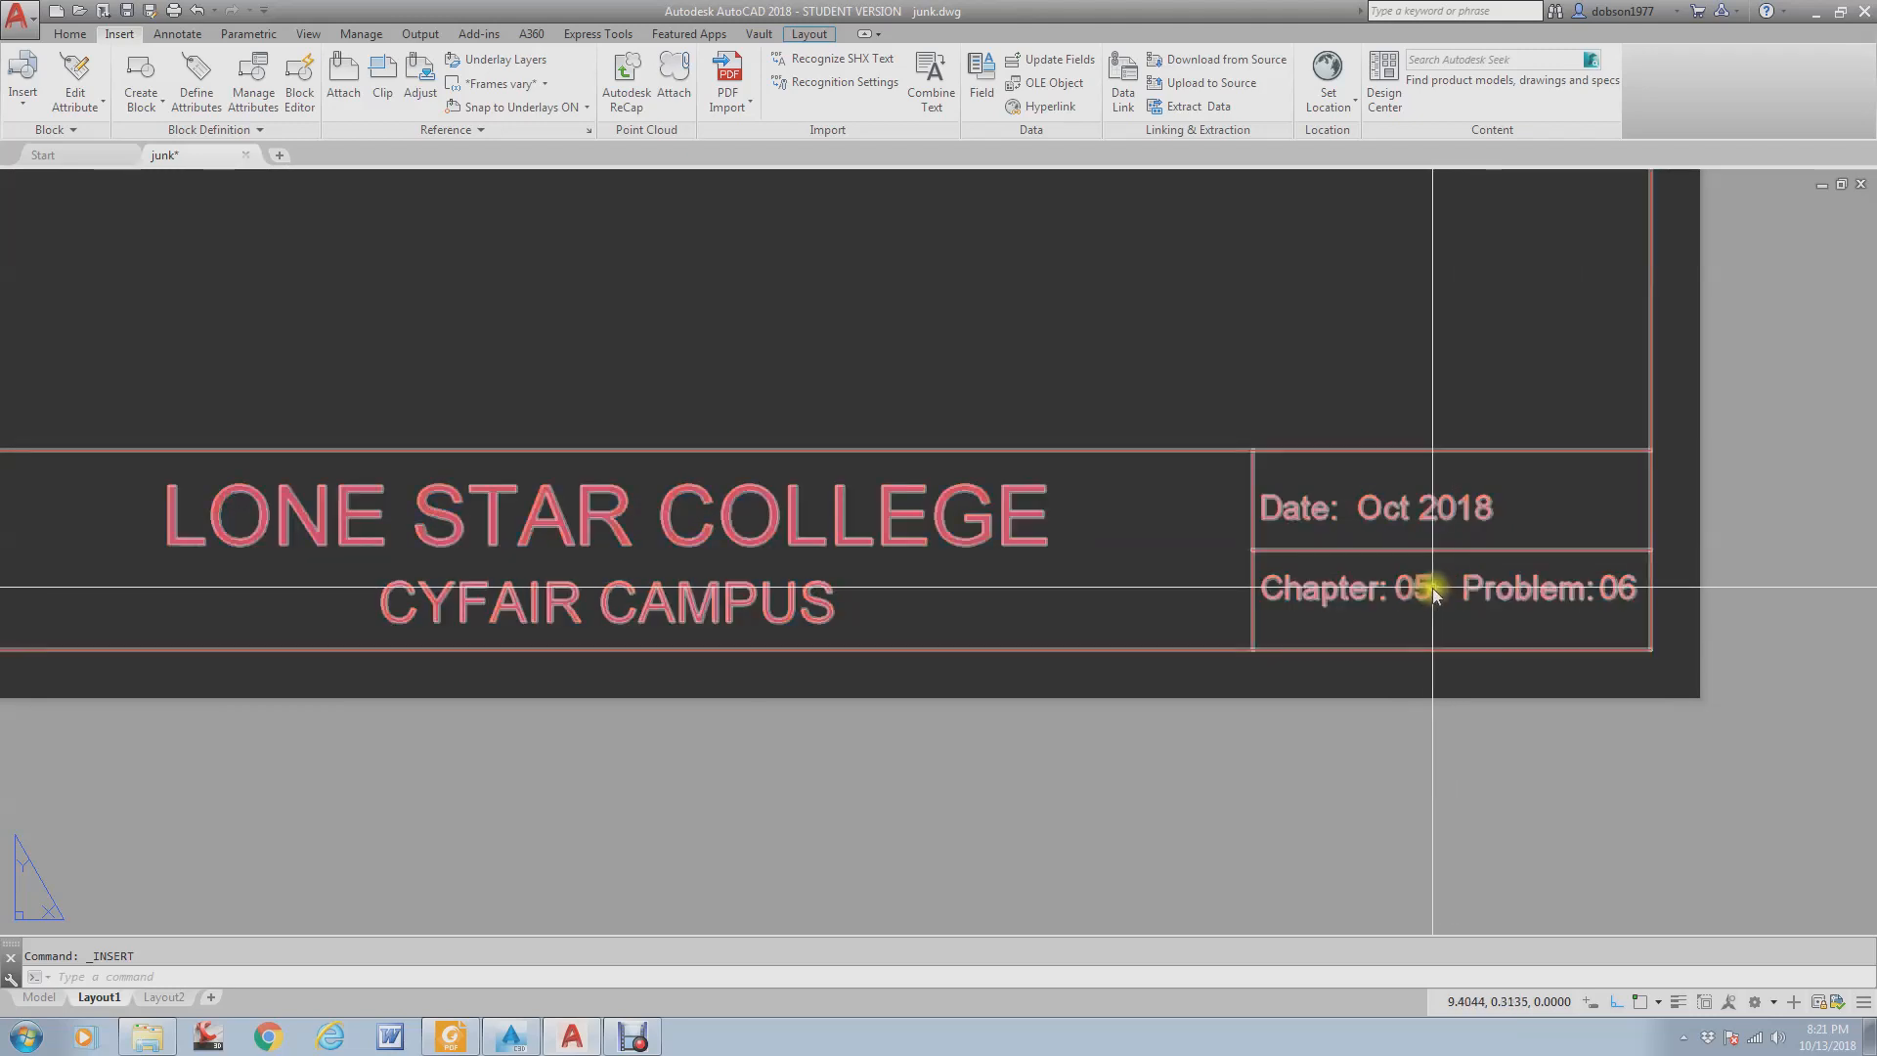
{"action": "scroll", "coordinate": [1610, 596], "scroll_direction": "down", "scroll_amount": 4}
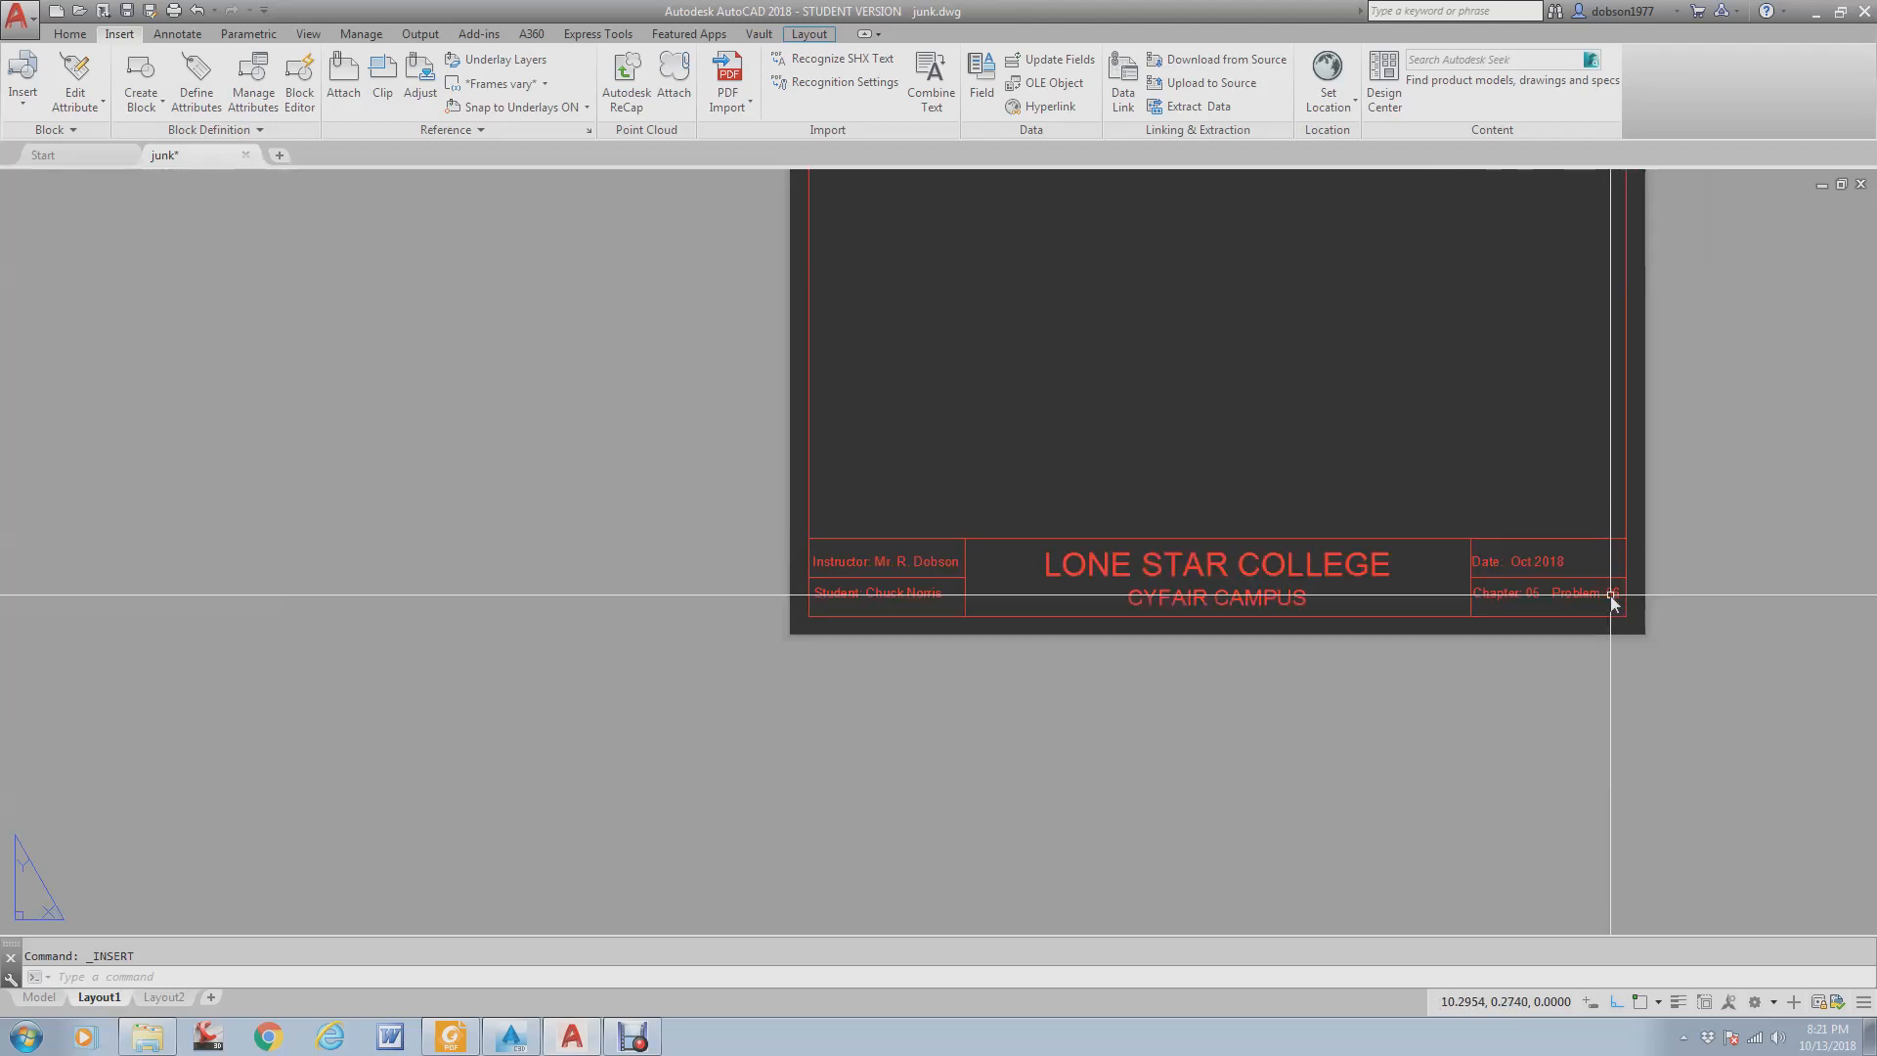
- Create a viewport with endpoint snaps, filling the border area from the title strip's upper-left corner to the border's upper-right corner
{"action": "middle_click_drag", "start_coordinate": [1243, 529], "coordinate": [925, 748]}
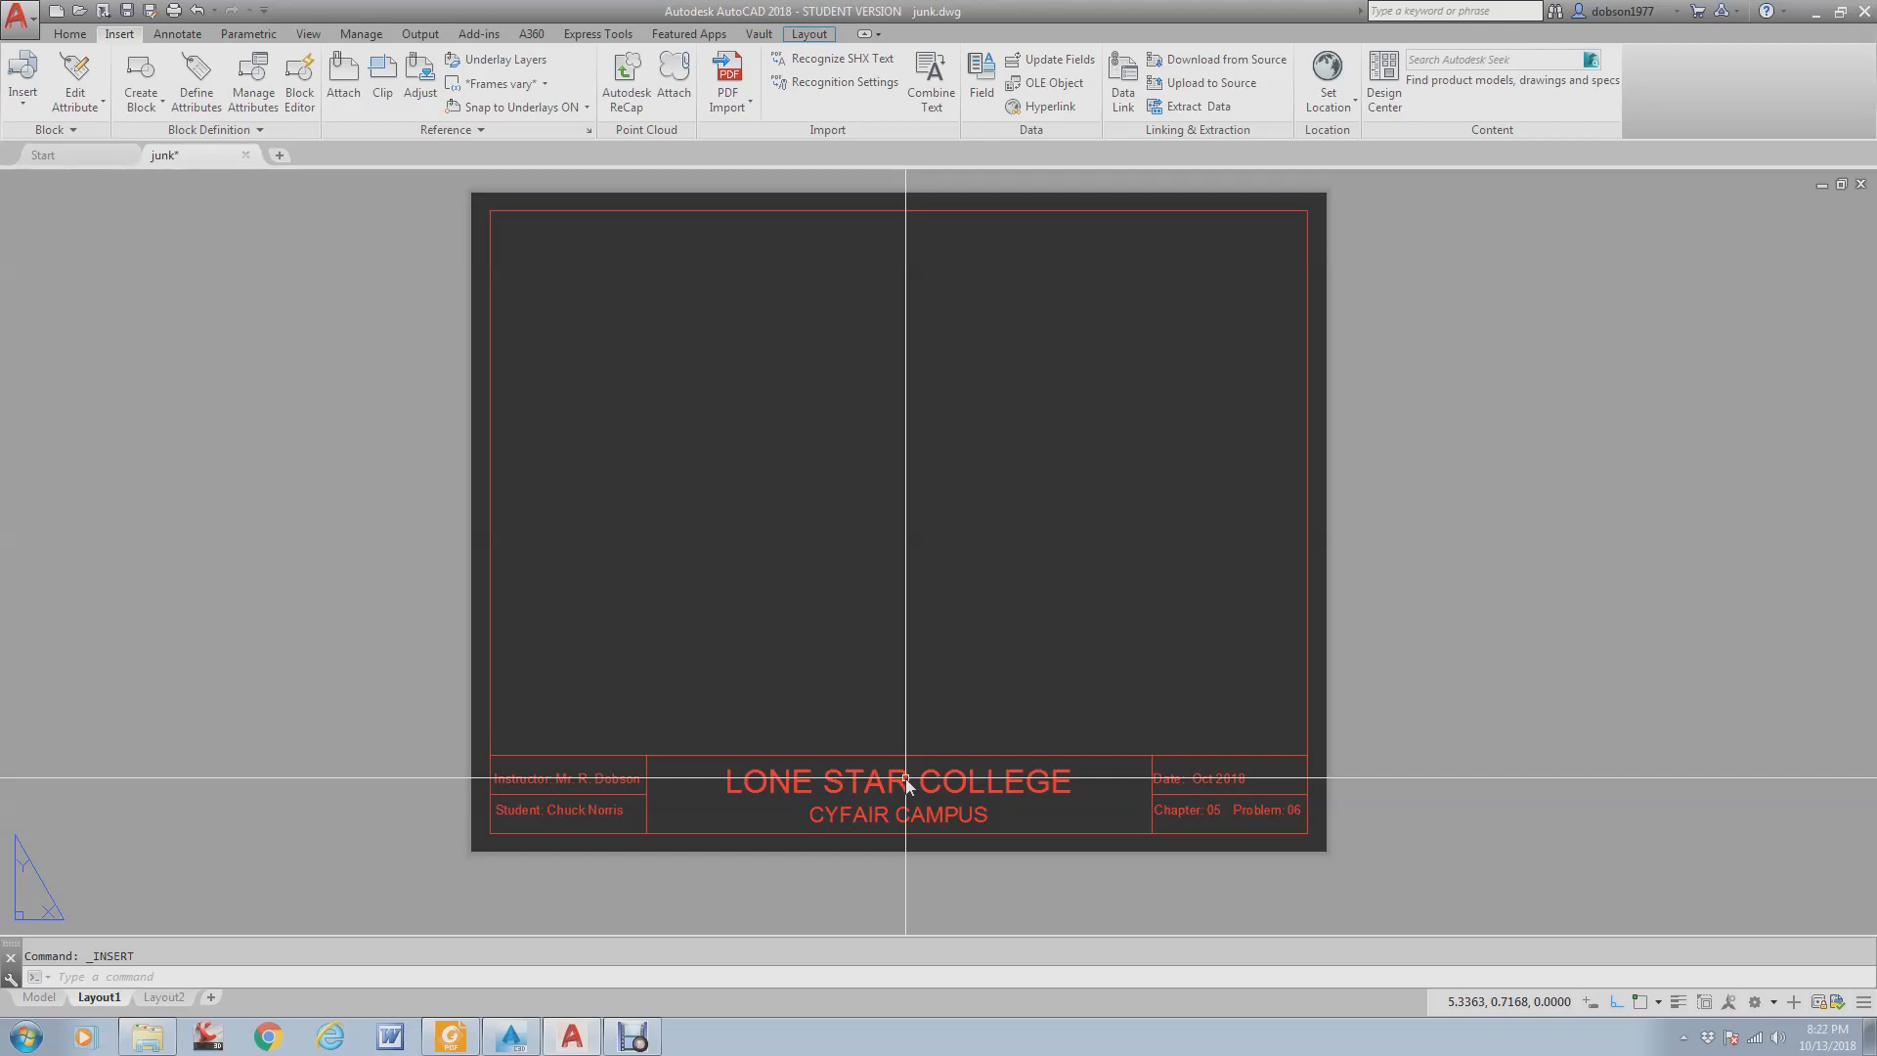
{"action": "type", "text": "m"}
{"action": "key", "text": "Return"}
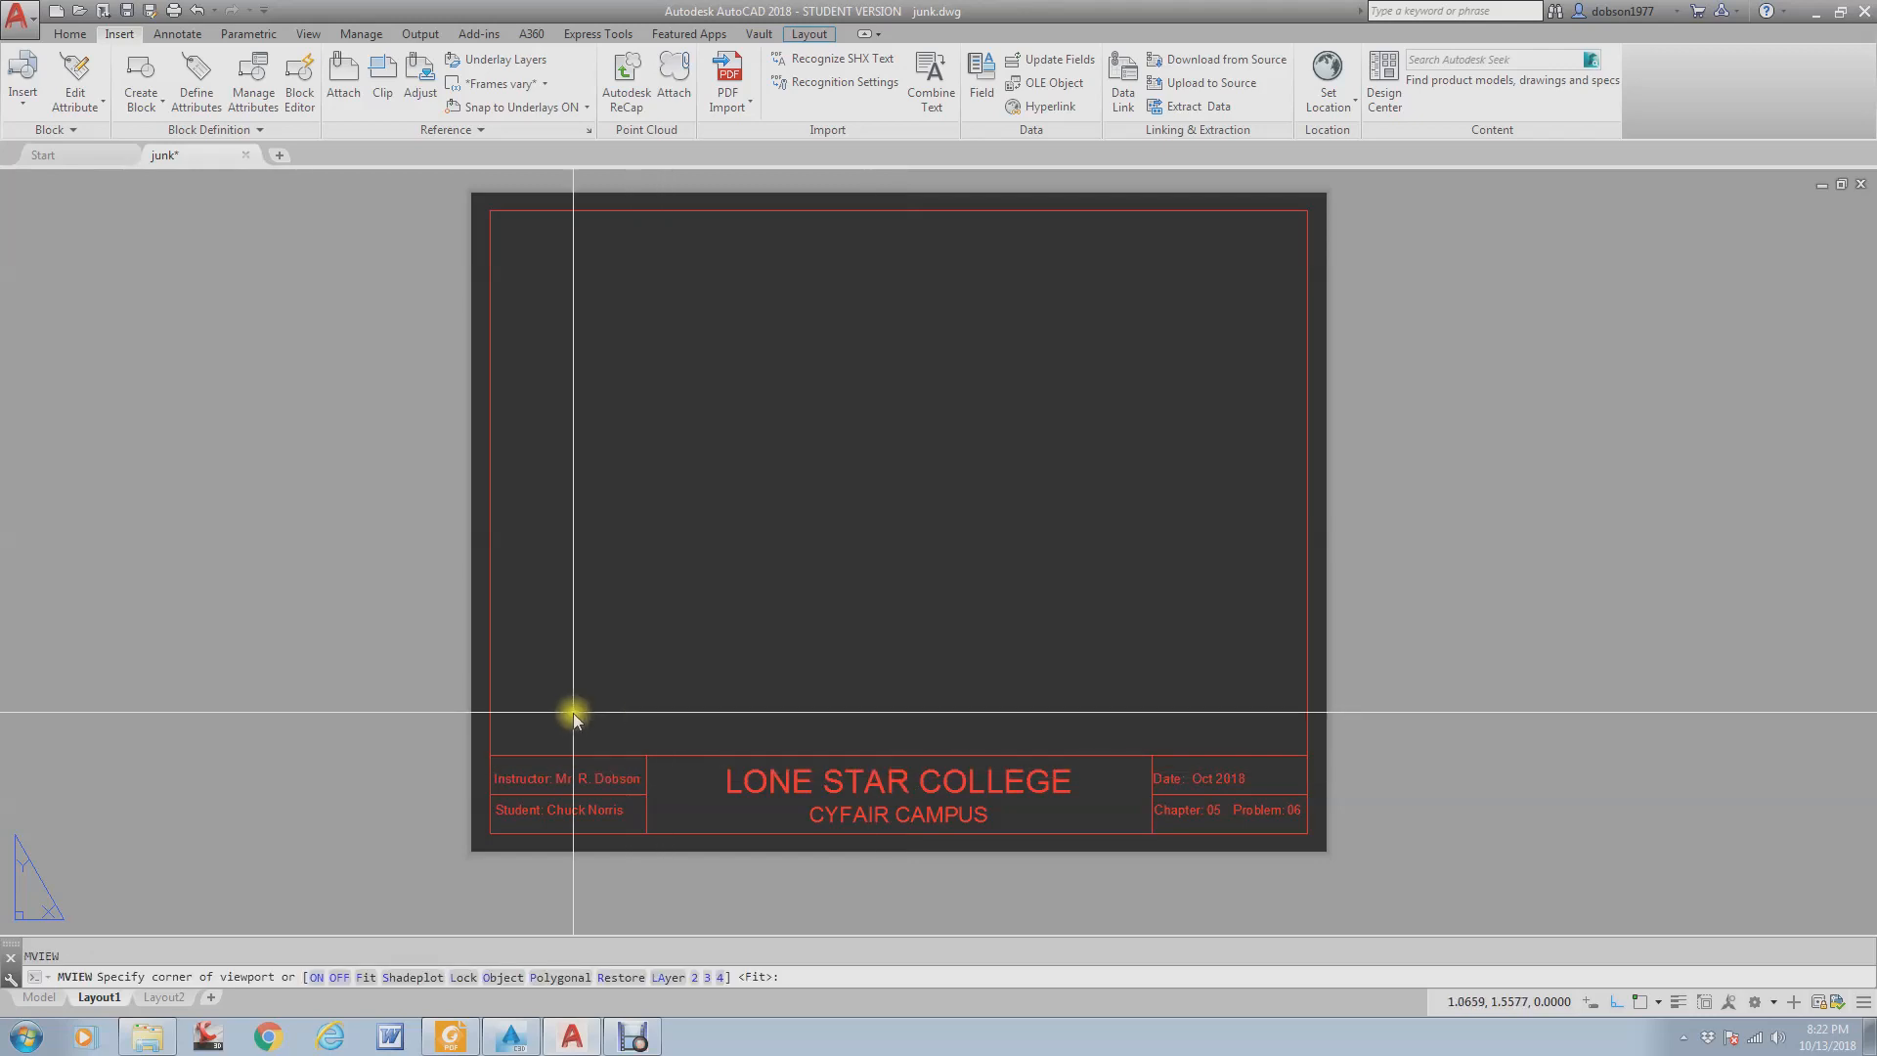
{"action": "type", "text": "end"}
{"action": "key", "text": "Return"}
{"action": "left_click", "coordinate": [491, 755]}
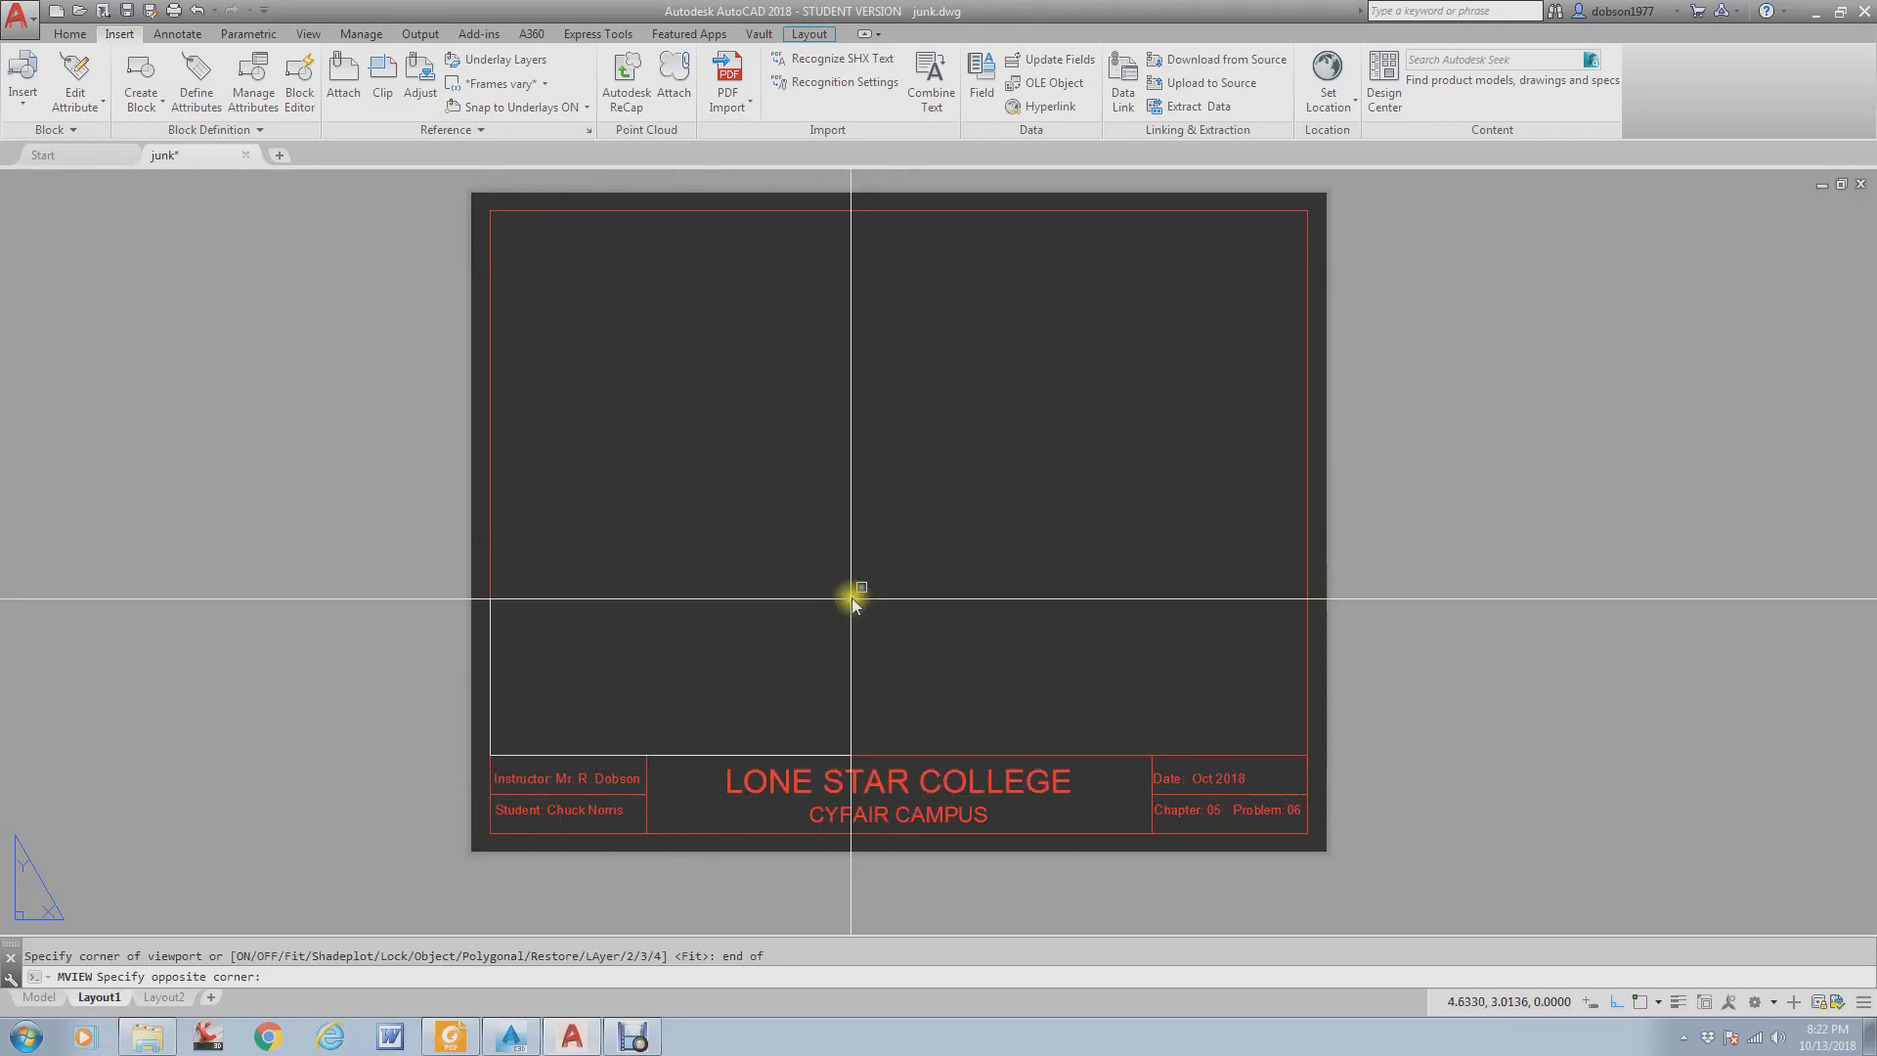
{"action": "type", "text": "end of"}
{"action": "key", "text": "Return"}
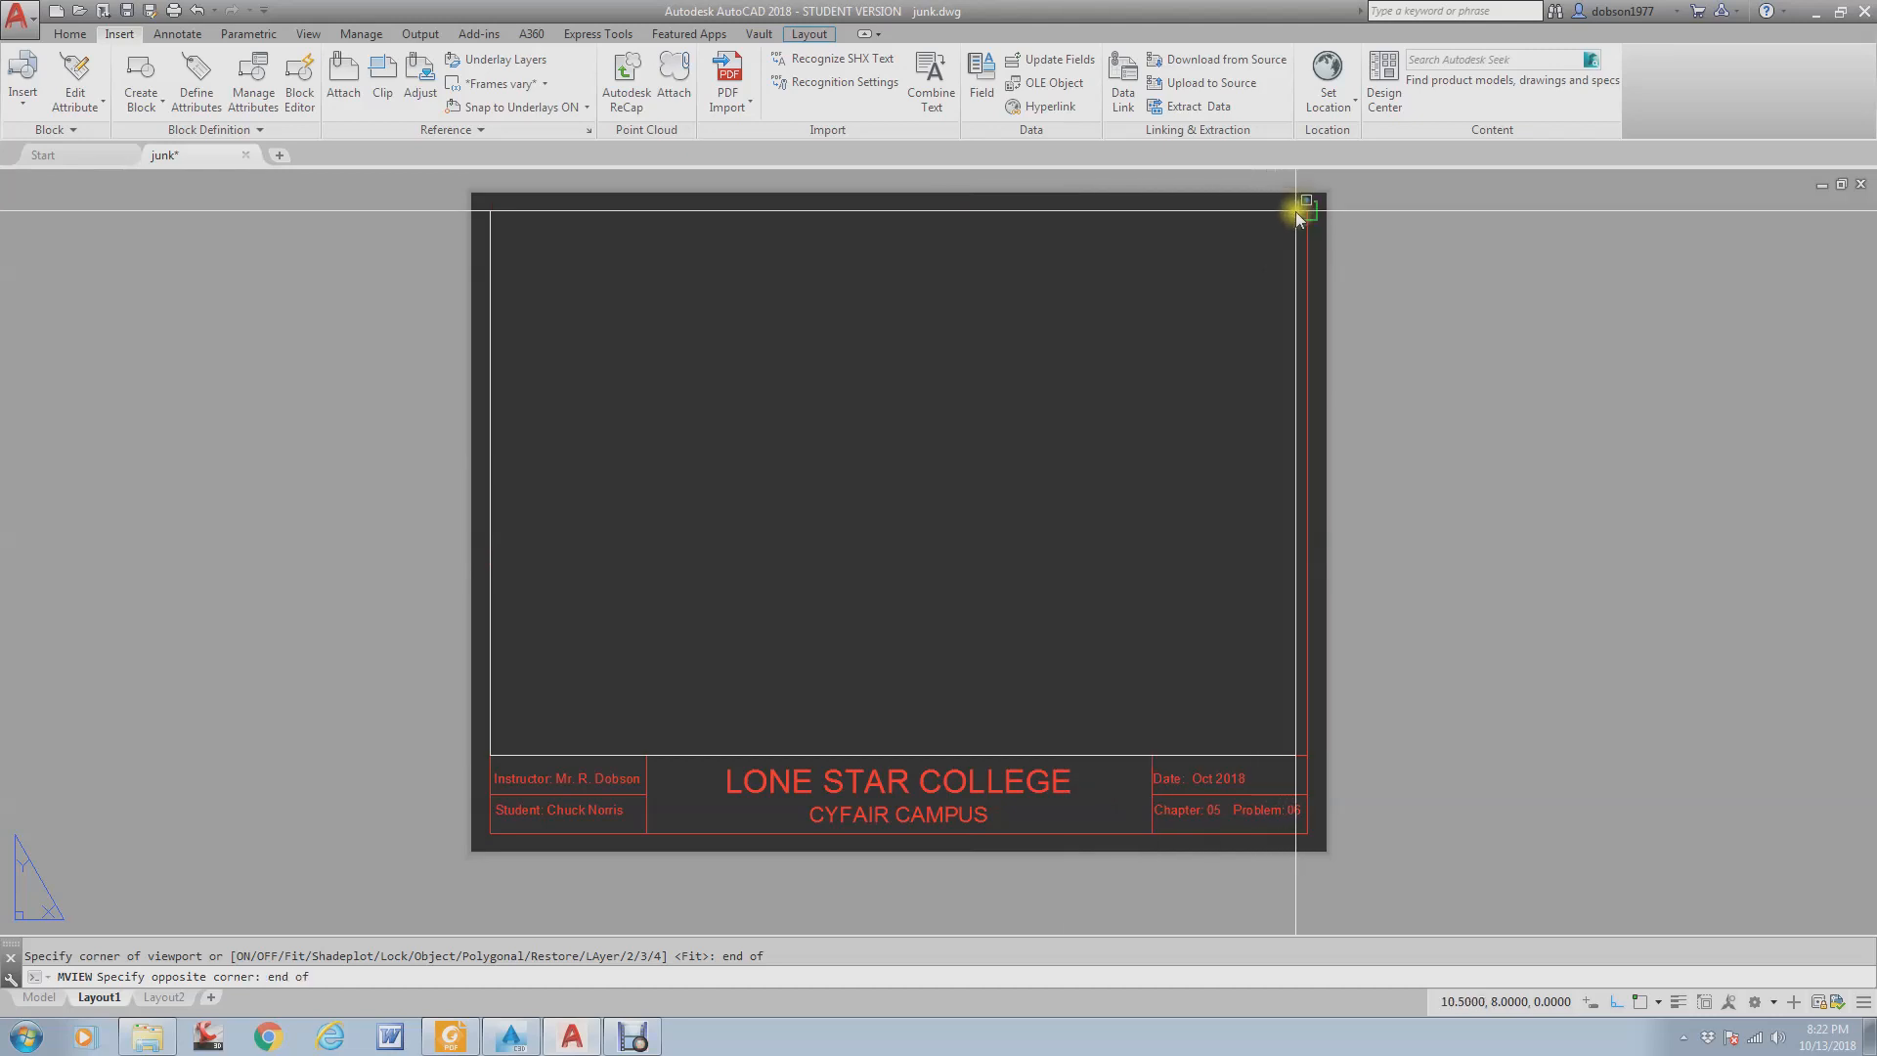
{"action": "left_click", "coordinate": [1306, 211]}
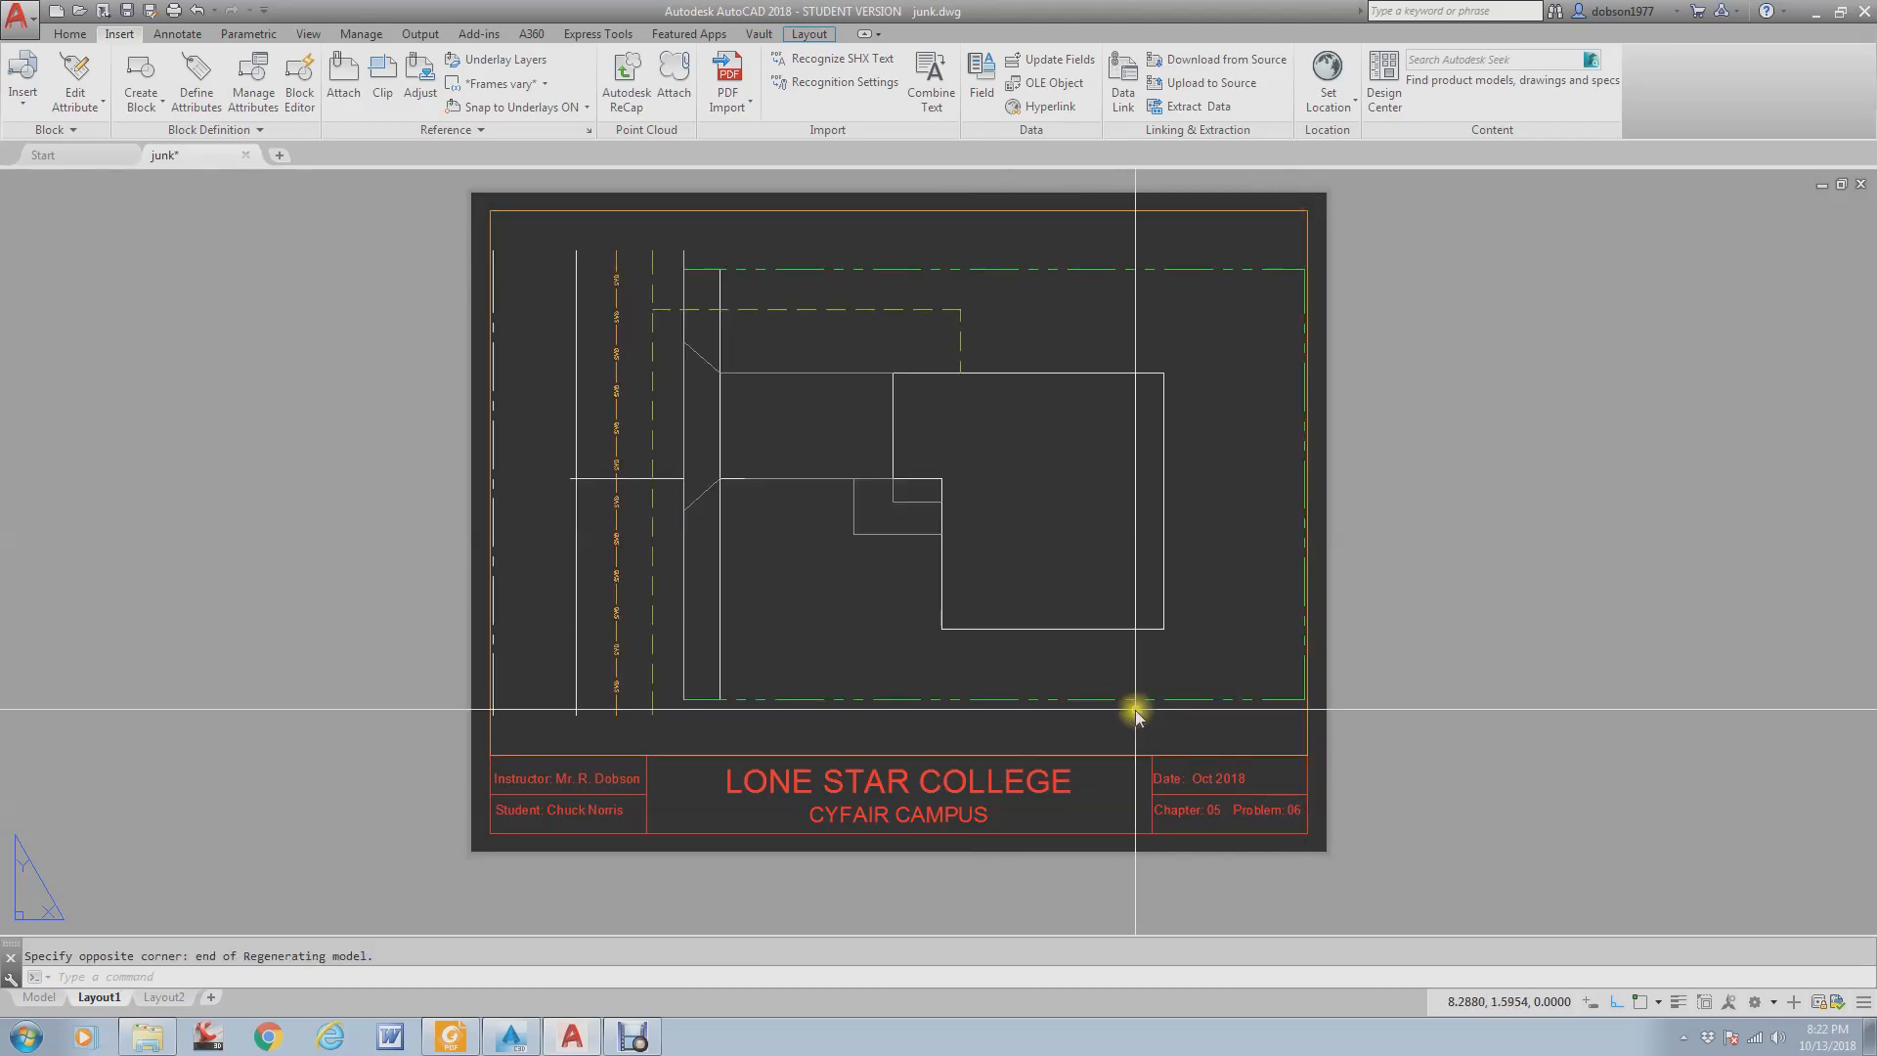
- Activate the viewport, shift the plot plan so the property boundary fits inside the border, and return to paper space
{"action": "double_click", "coordinate": [1055, 547]}
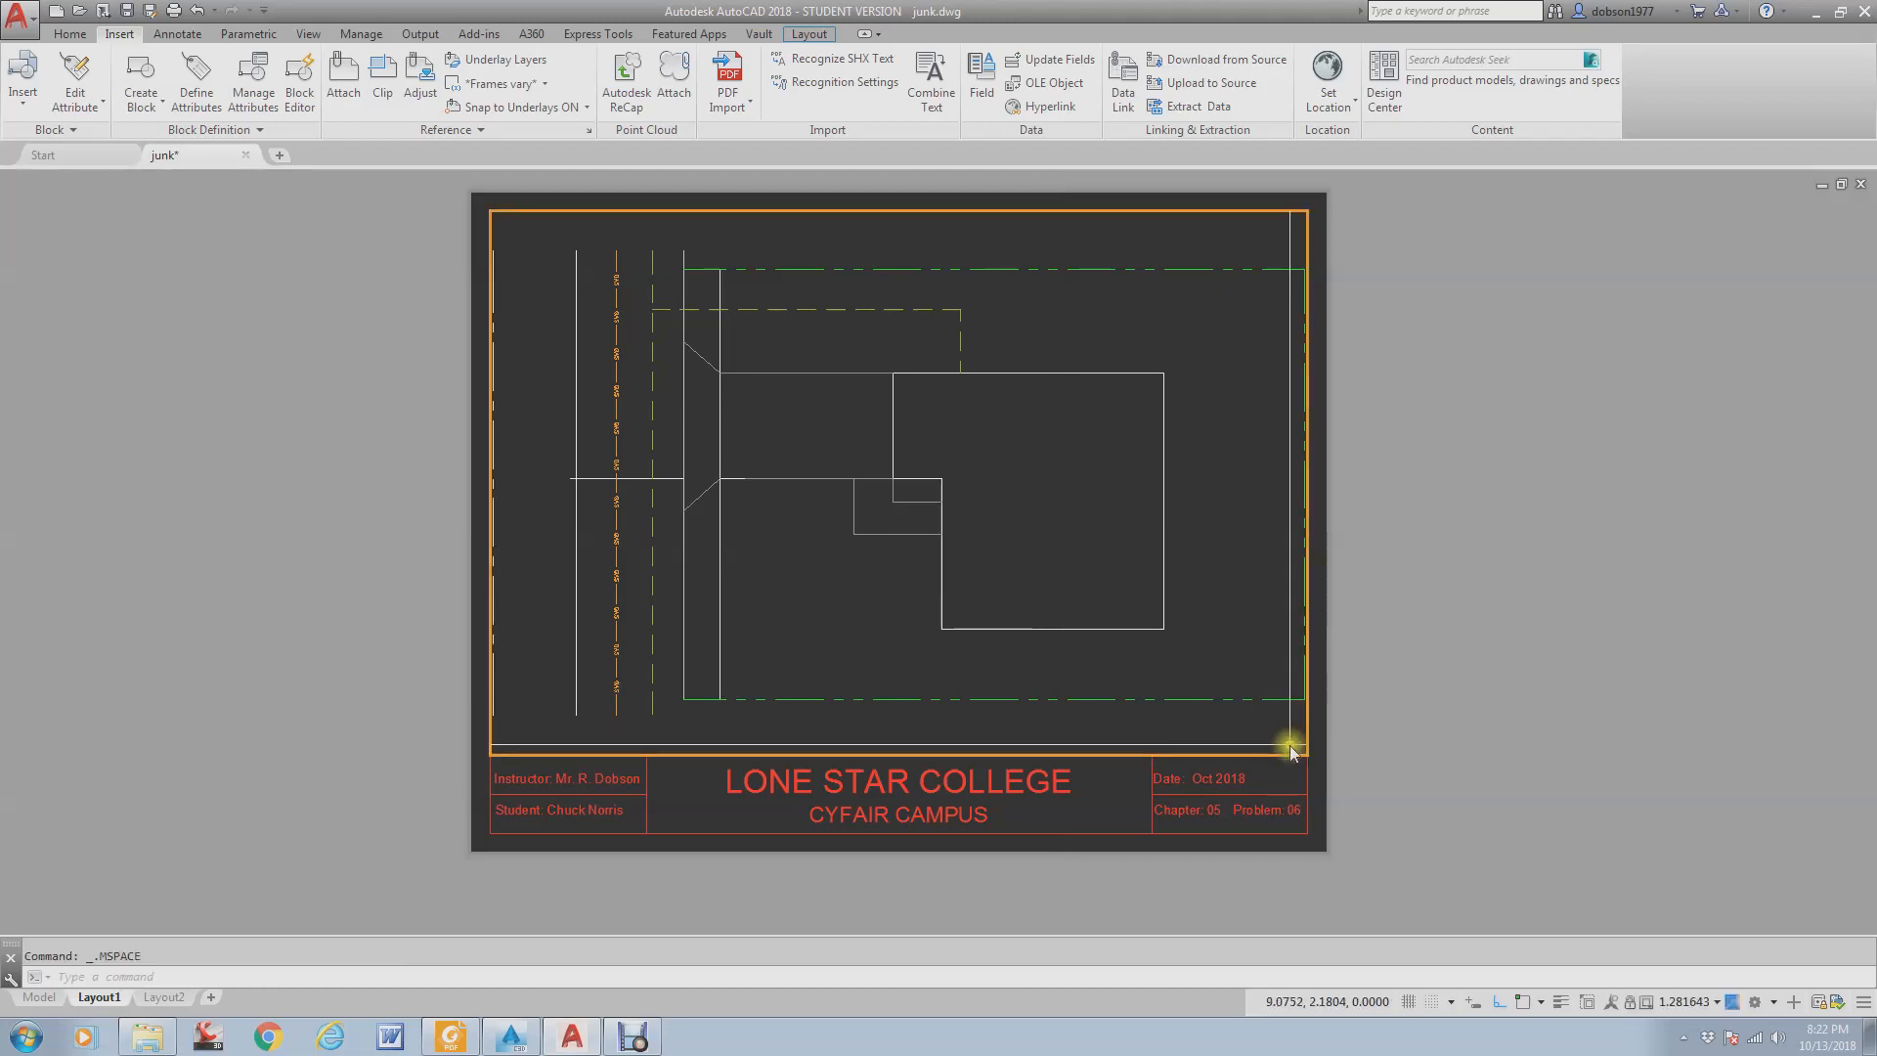
{"action": "scroll", "coordinate": [1006, 549], "scroll_direction": "down", "scroll_amount": 1}
{"action": "scroll", "coordinate": [1005, 550], "scroll_direction": "up", "scroll_amount": 1}
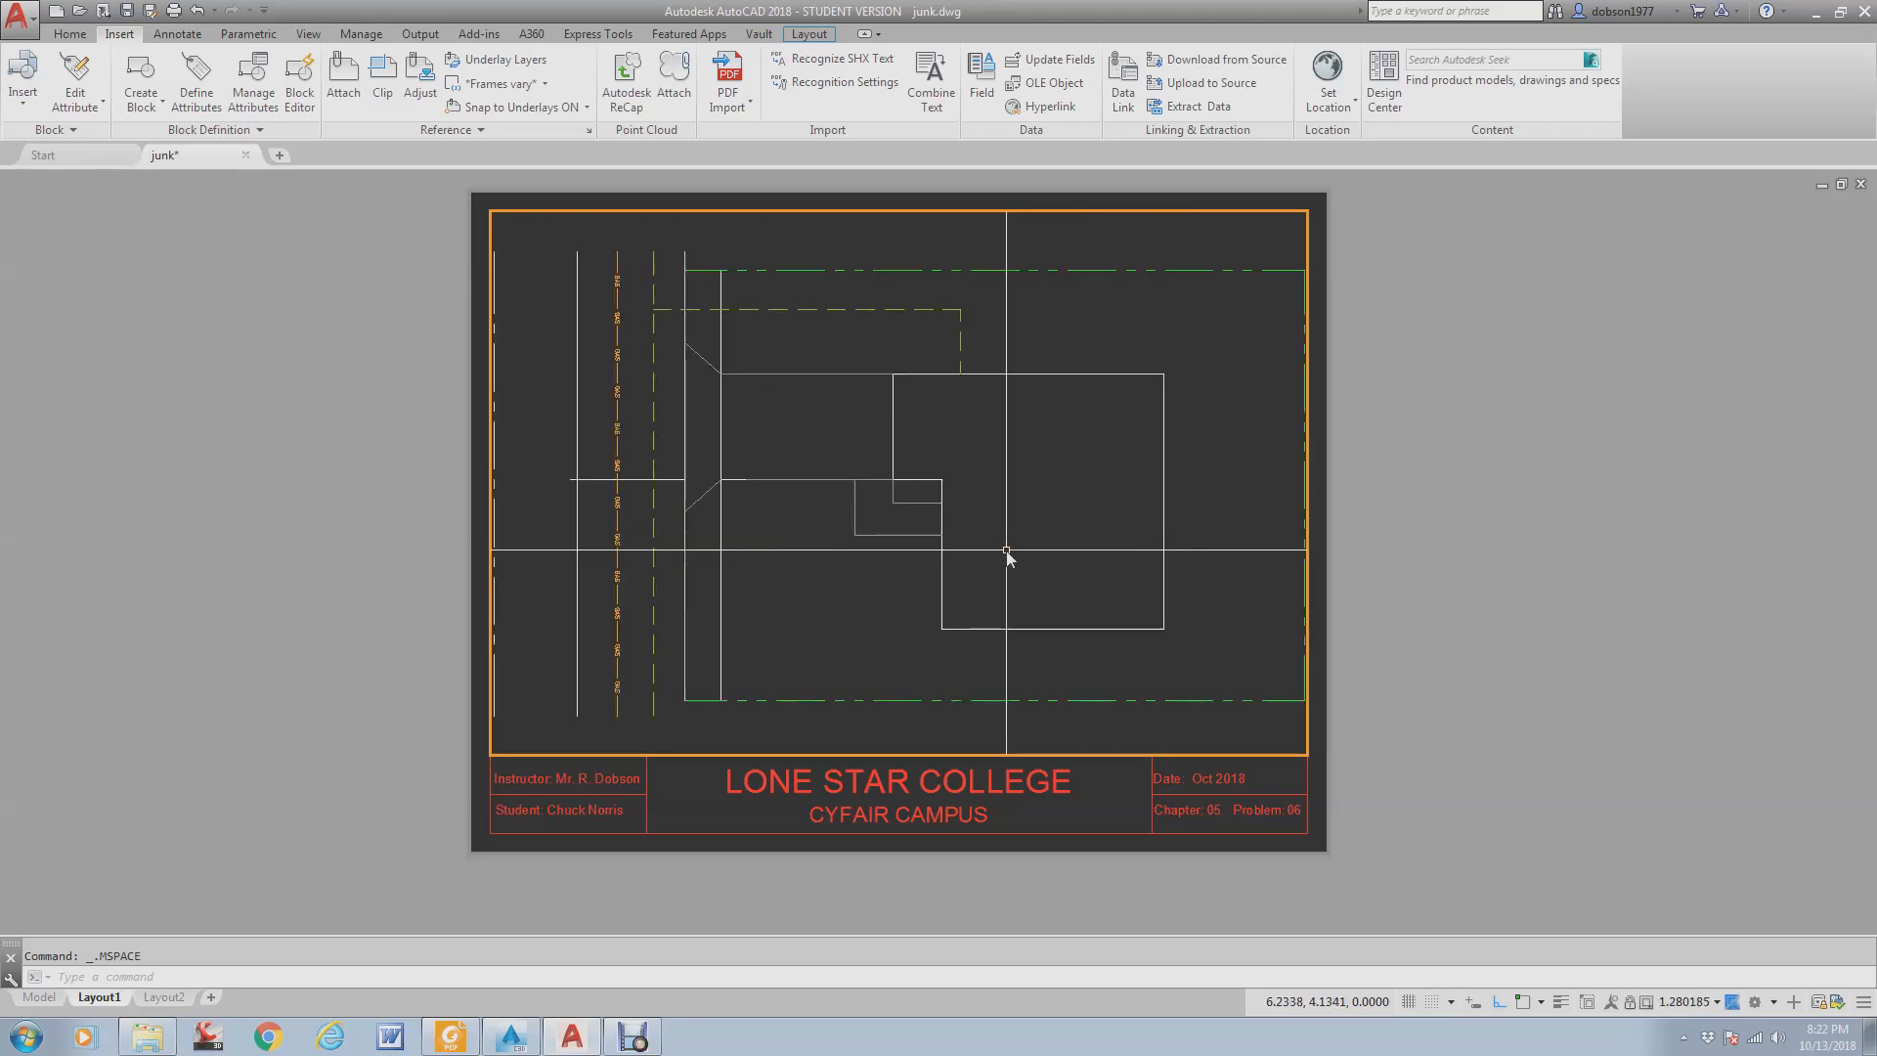
{"action": "mouse_move", "coordinate": [1006, 550]}
{"action": "middle_mouse_down"}
{"action": "mouse_move", "coordinate": [930, 540]}
{"action": "mouse_move", "coordinate": [972, 534]}
{"action": "middle_mouse_up"}
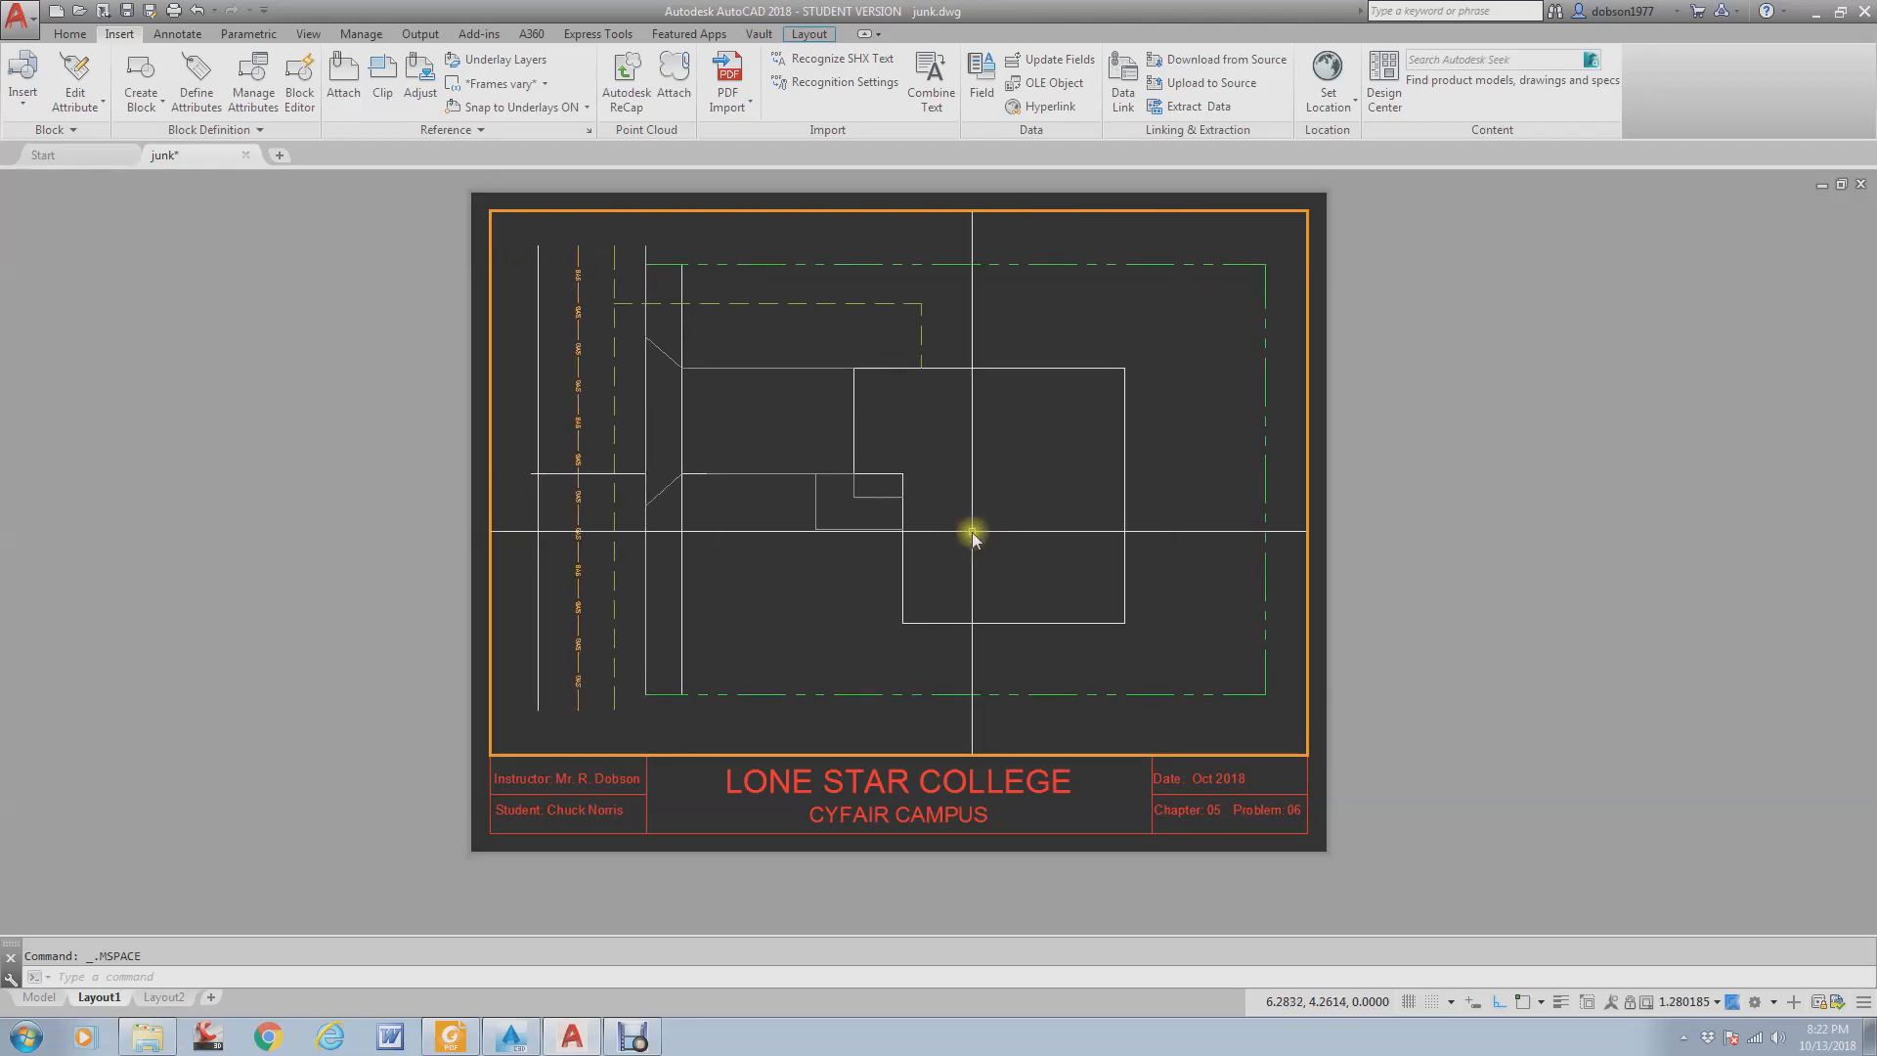
{"action": "double_click", "coordinate": [1400, 615]}
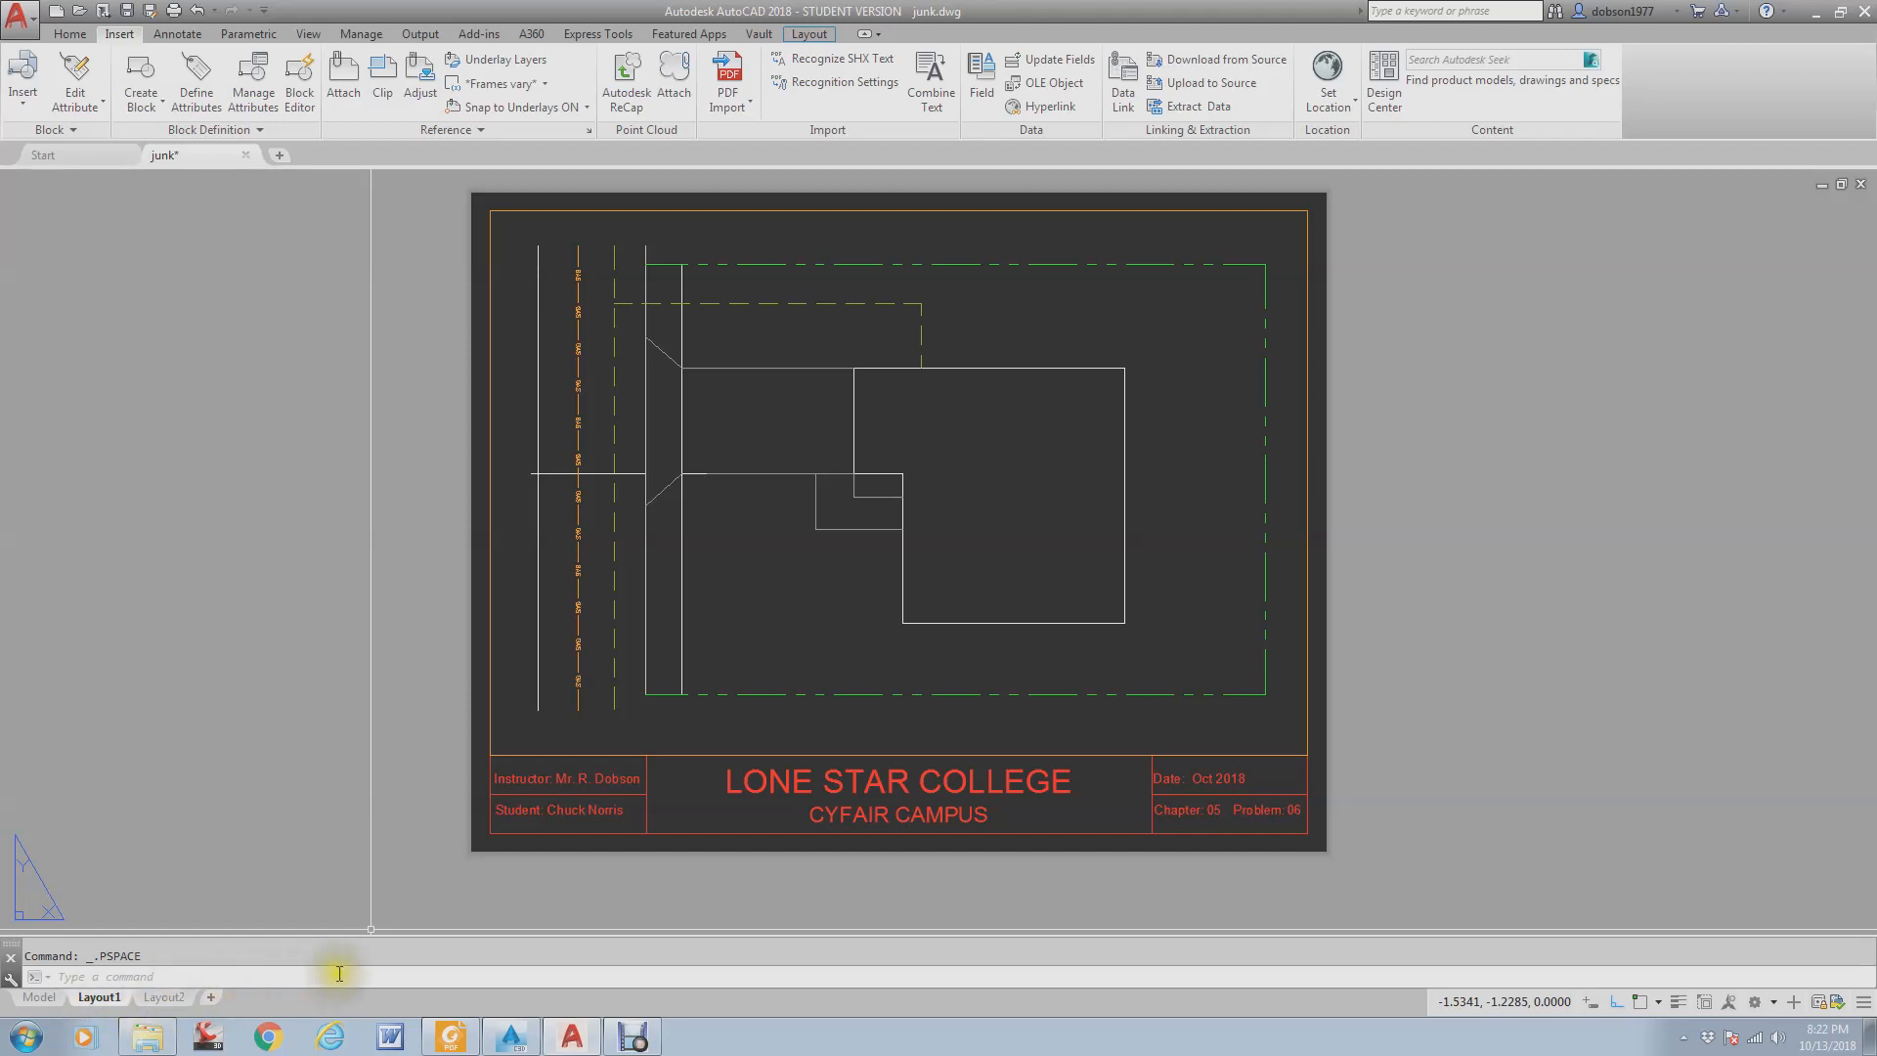
- Return to model space, select the entire plot plan to inspect its objects, and clear the selection
{"action": "left_click", "coordinate": [39, 997]}
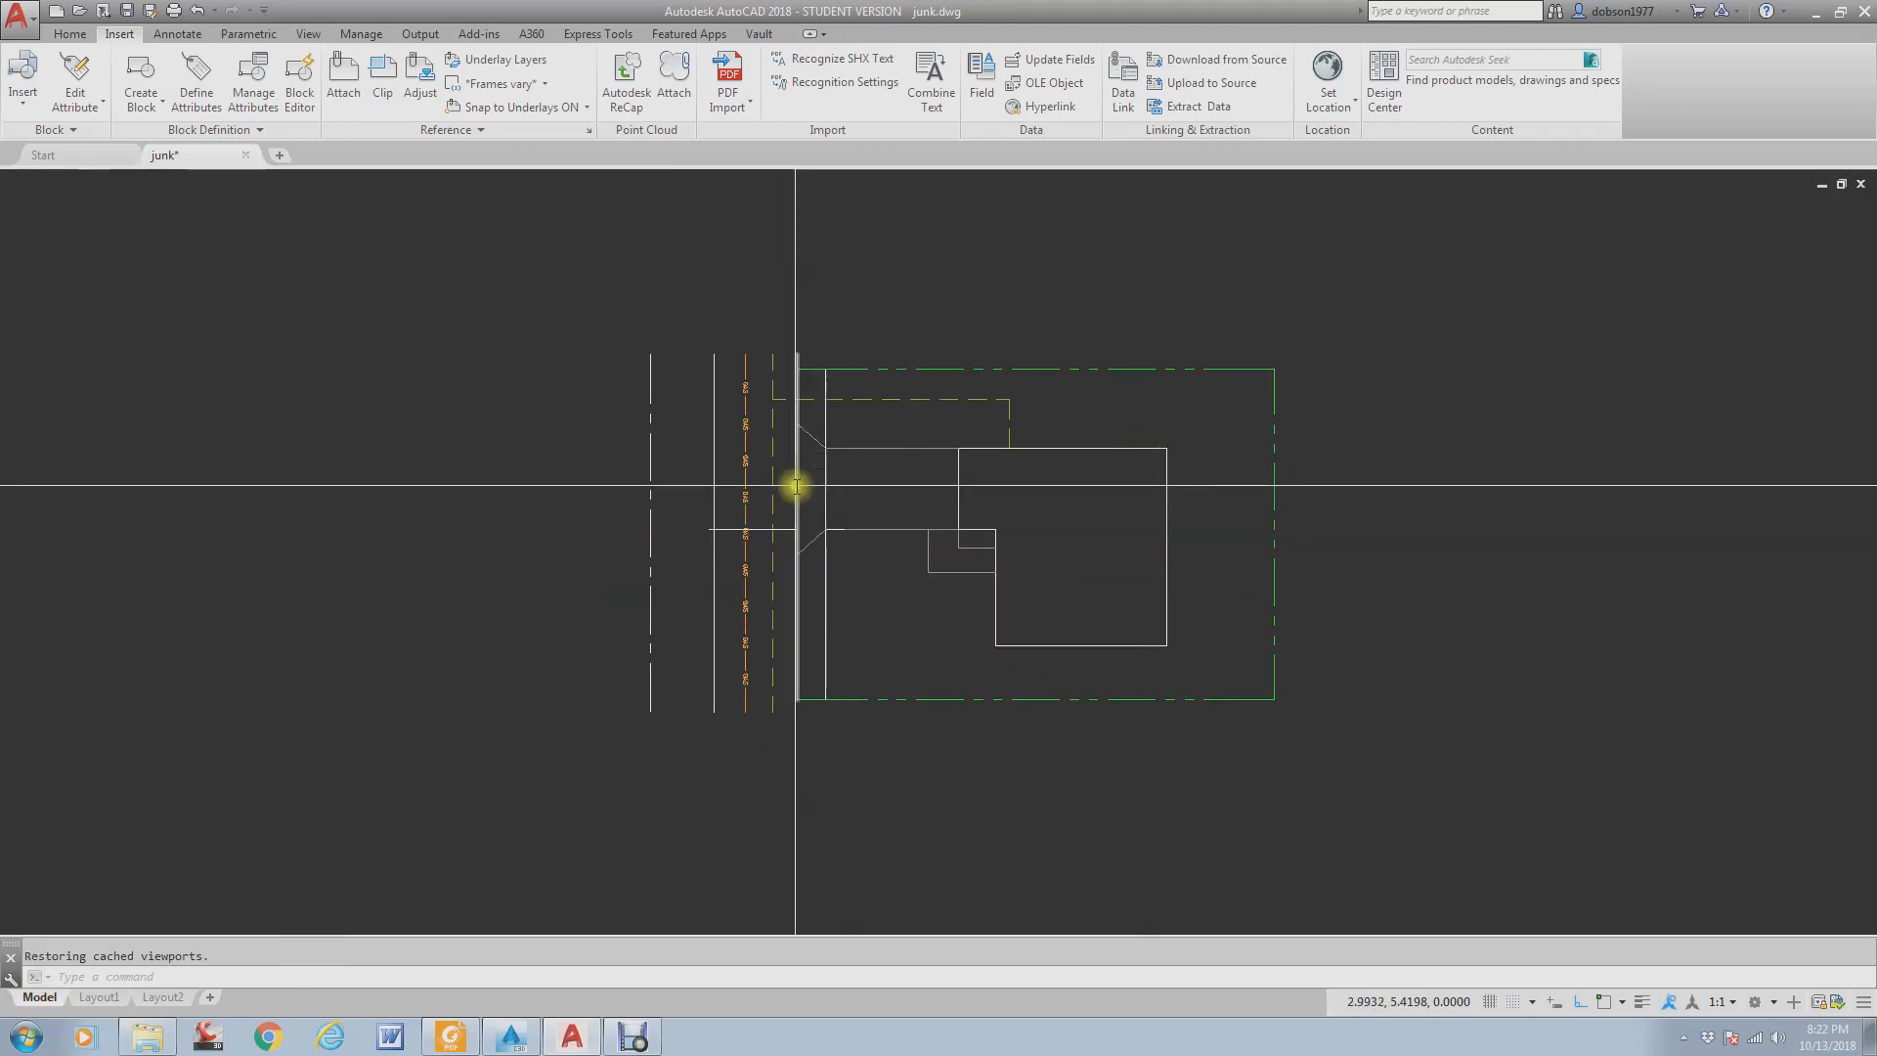
{"action": "left_click", "coordinate": [77, 43]}
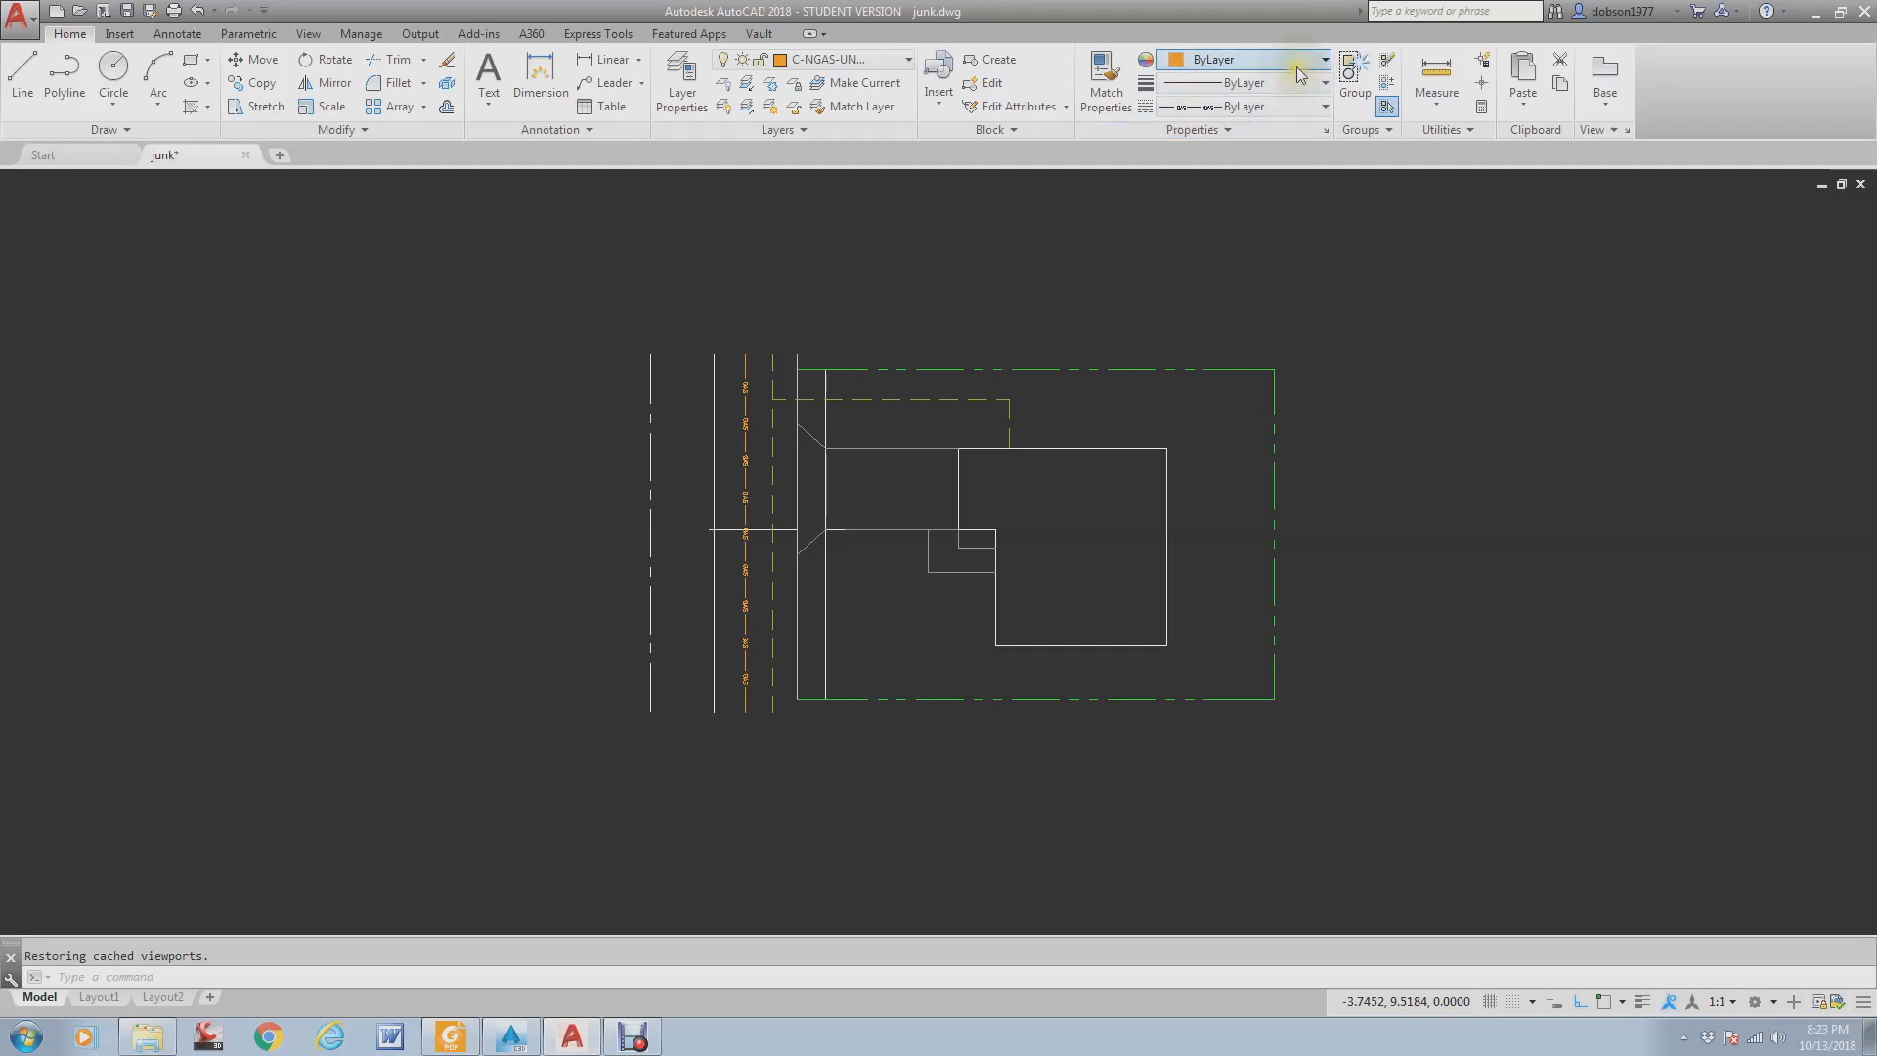
{"action": "left_click", "coordinate": [1480, 260]}
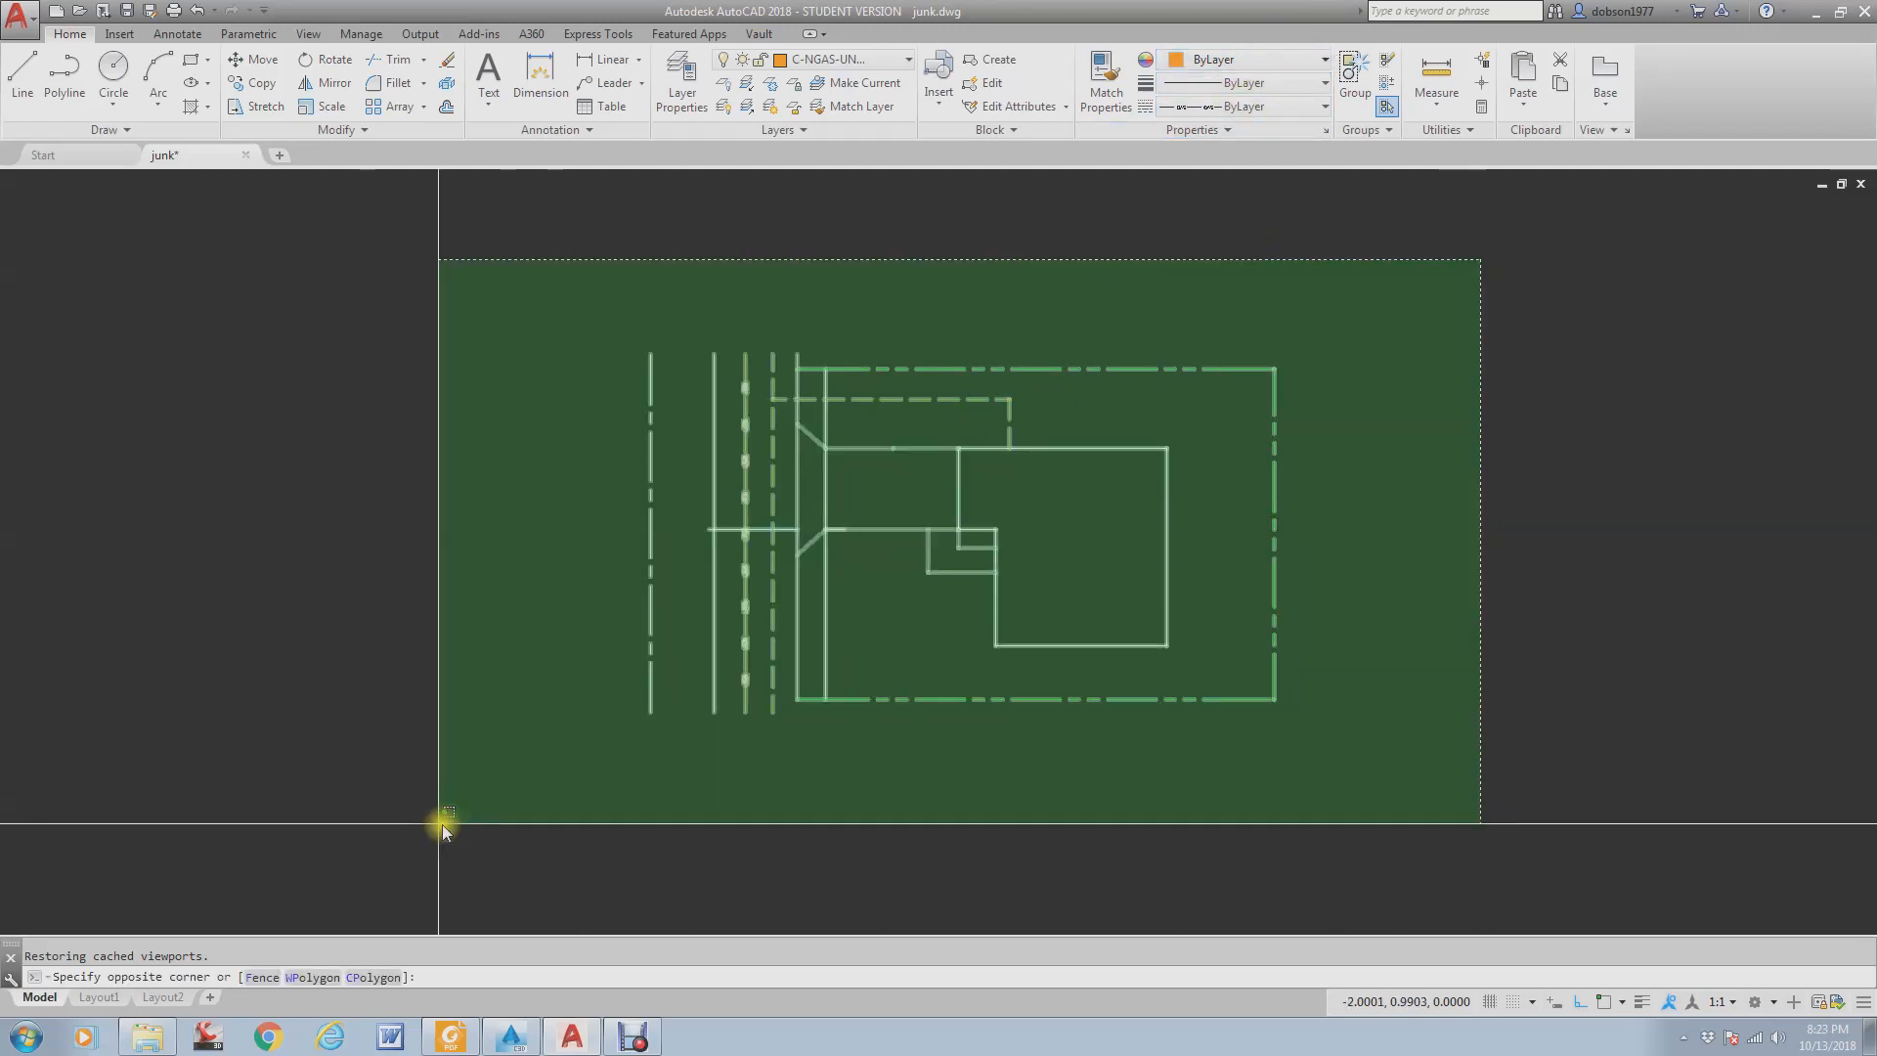
{"action": "left_click", "coordinate": [441, 828]}
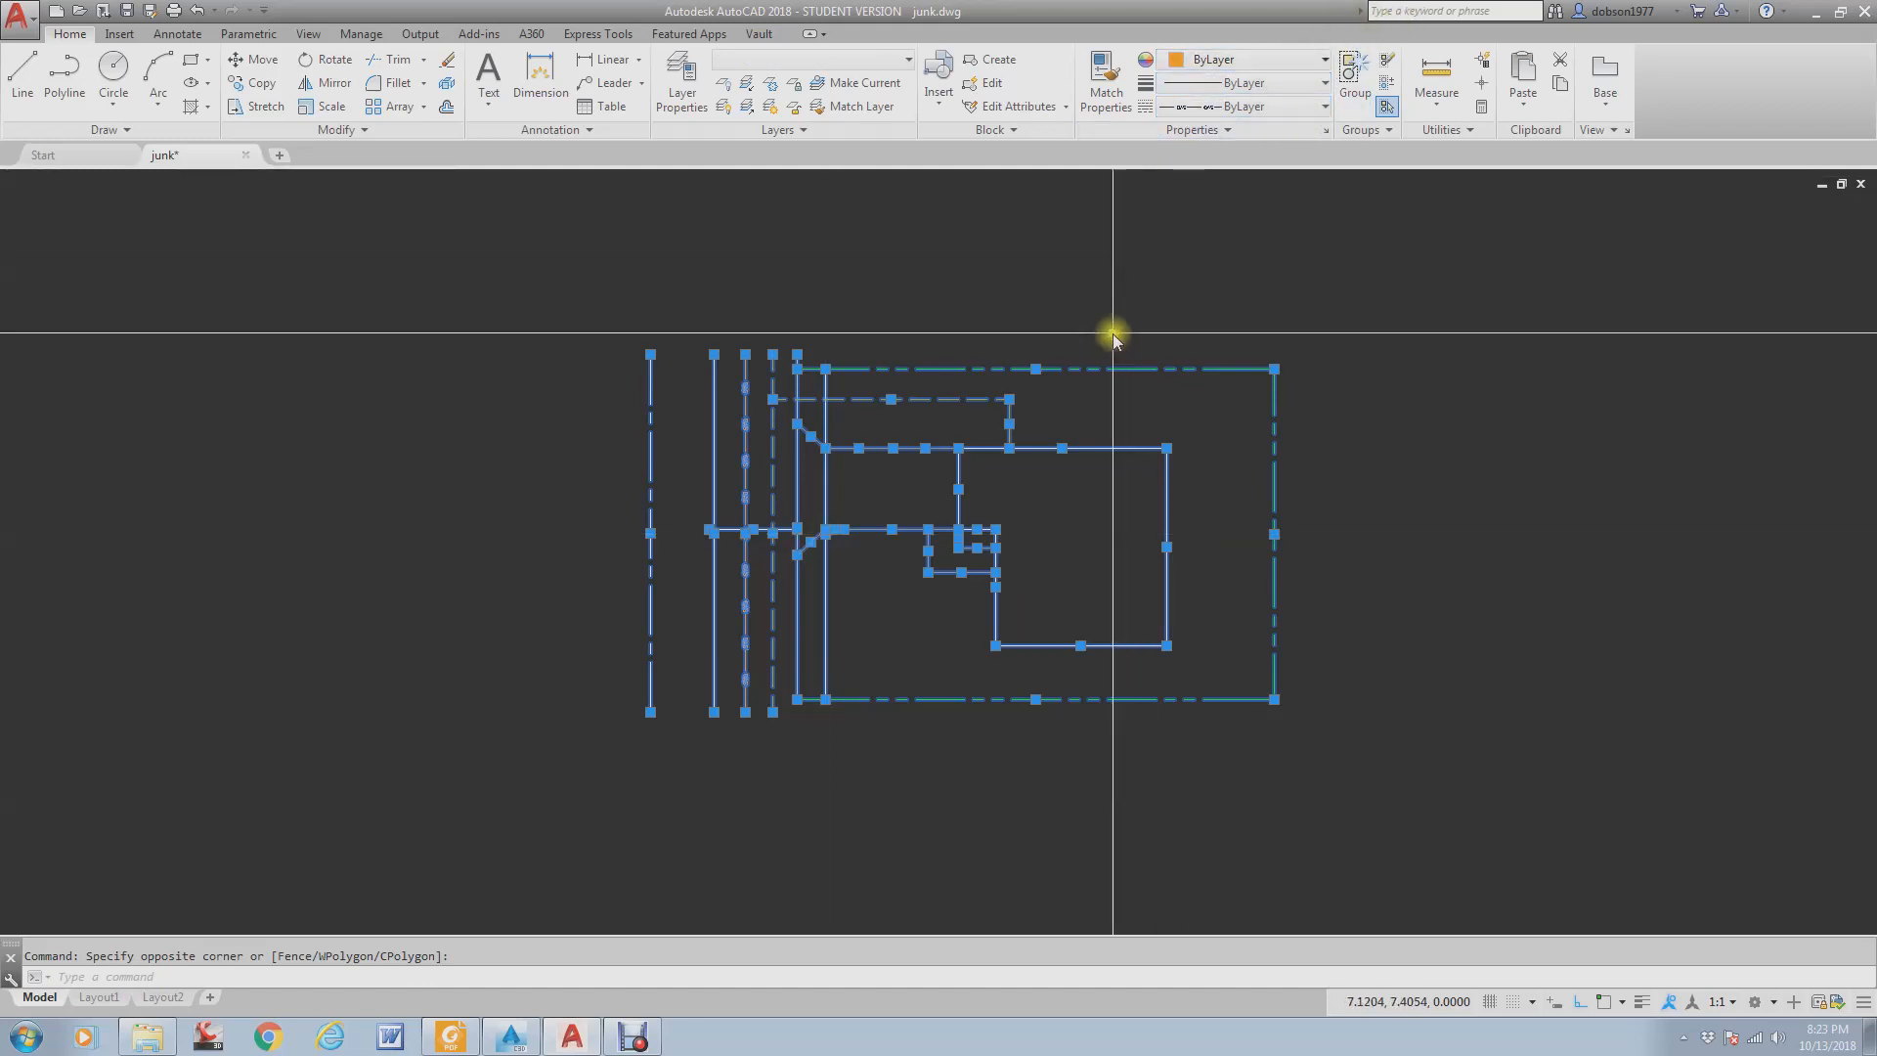
{"action": "key", "text": "Escape"}
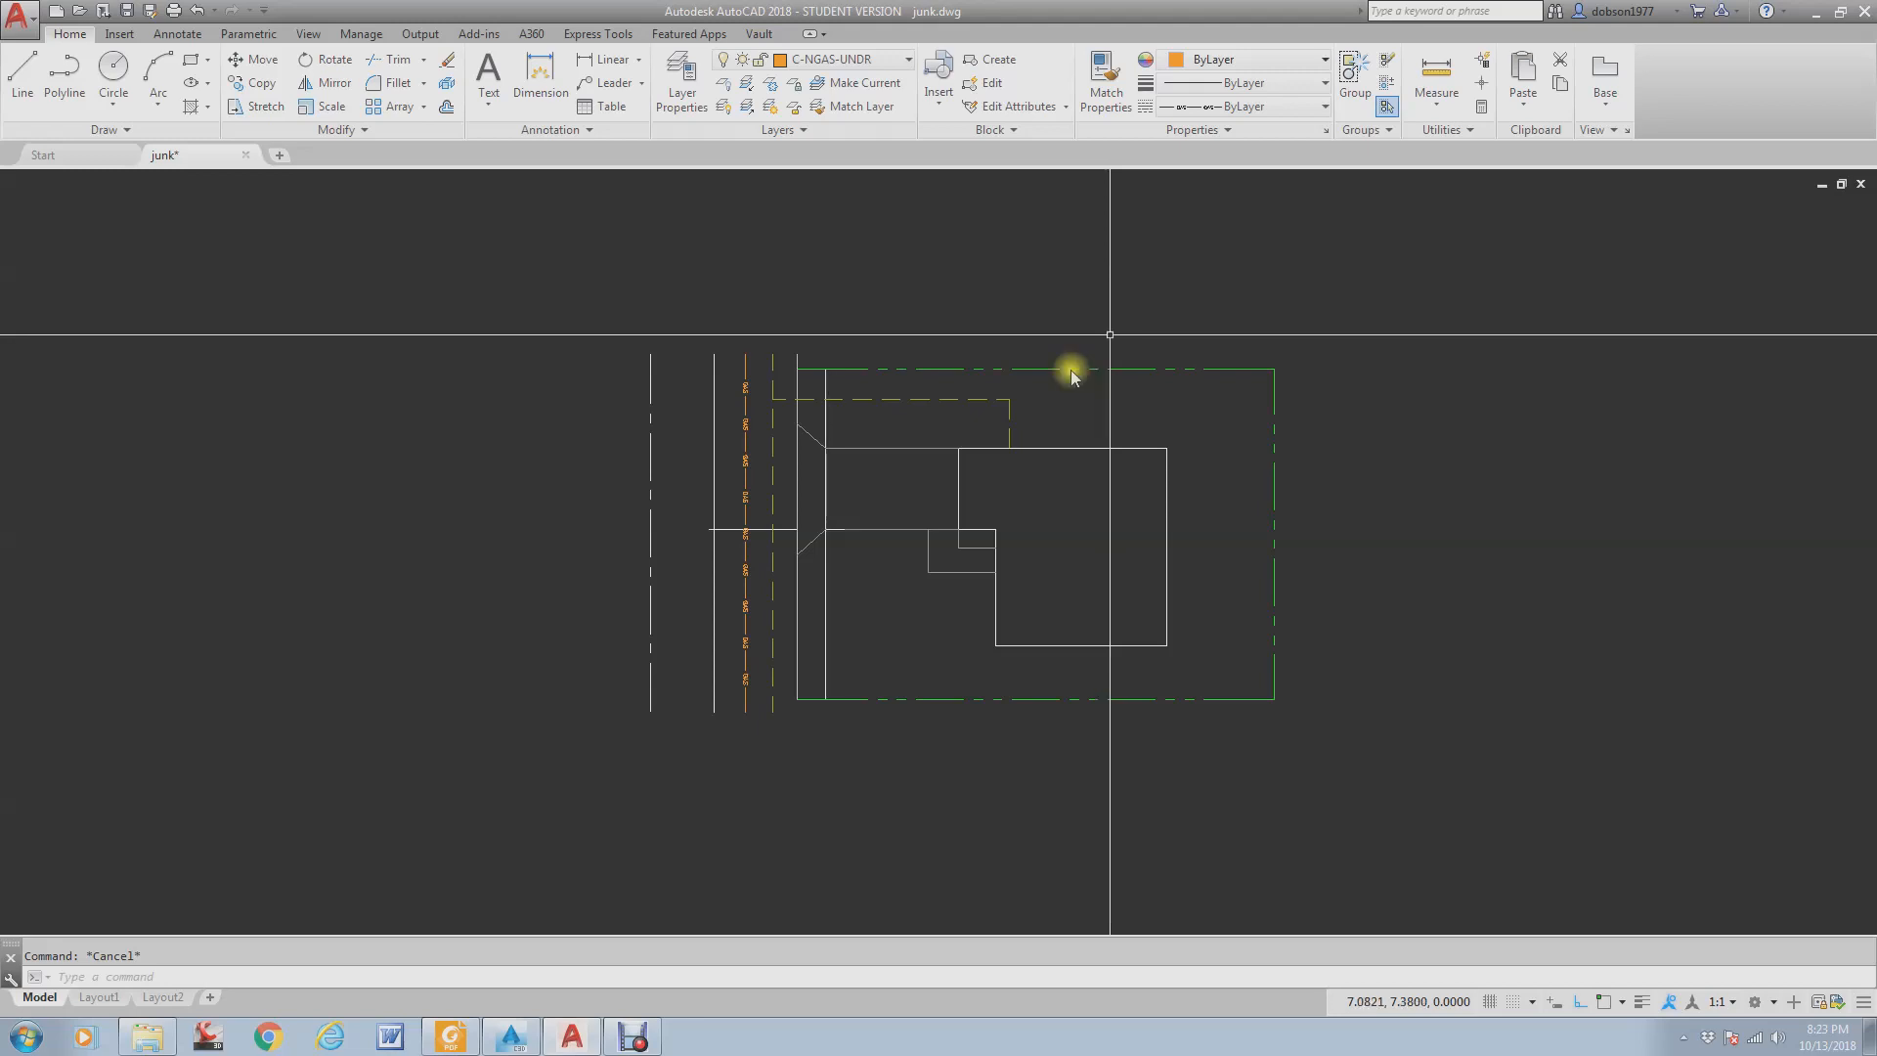
- Erase the outermost vertical road centerline, farthest from the property boundary
{"action": "scroll", "coordinate": [796, 508], "scroll_direction": "up", "scroll_amount": 3}
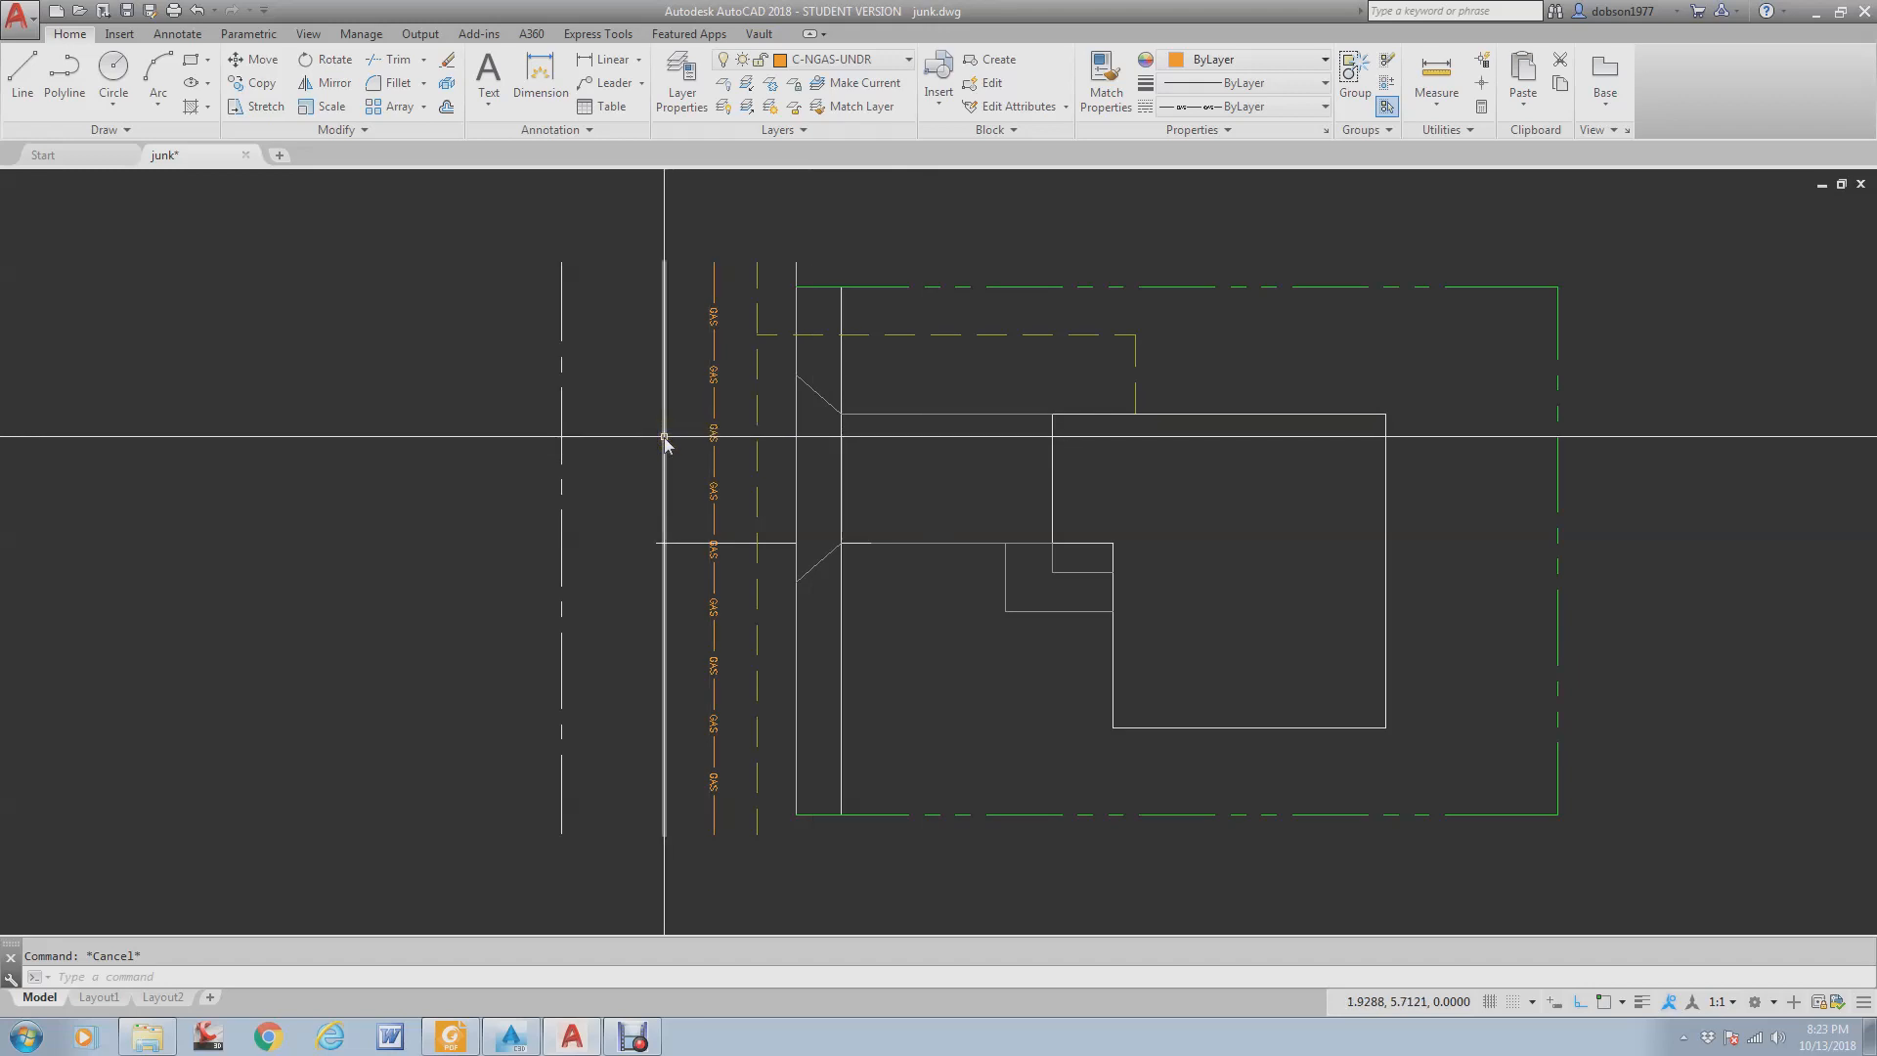
{"action": "left_click", "coordinate": [577, 428]}
{"action": "left_click", "coordinate": [495, 418]}
{"action": "type", "text": "e"}
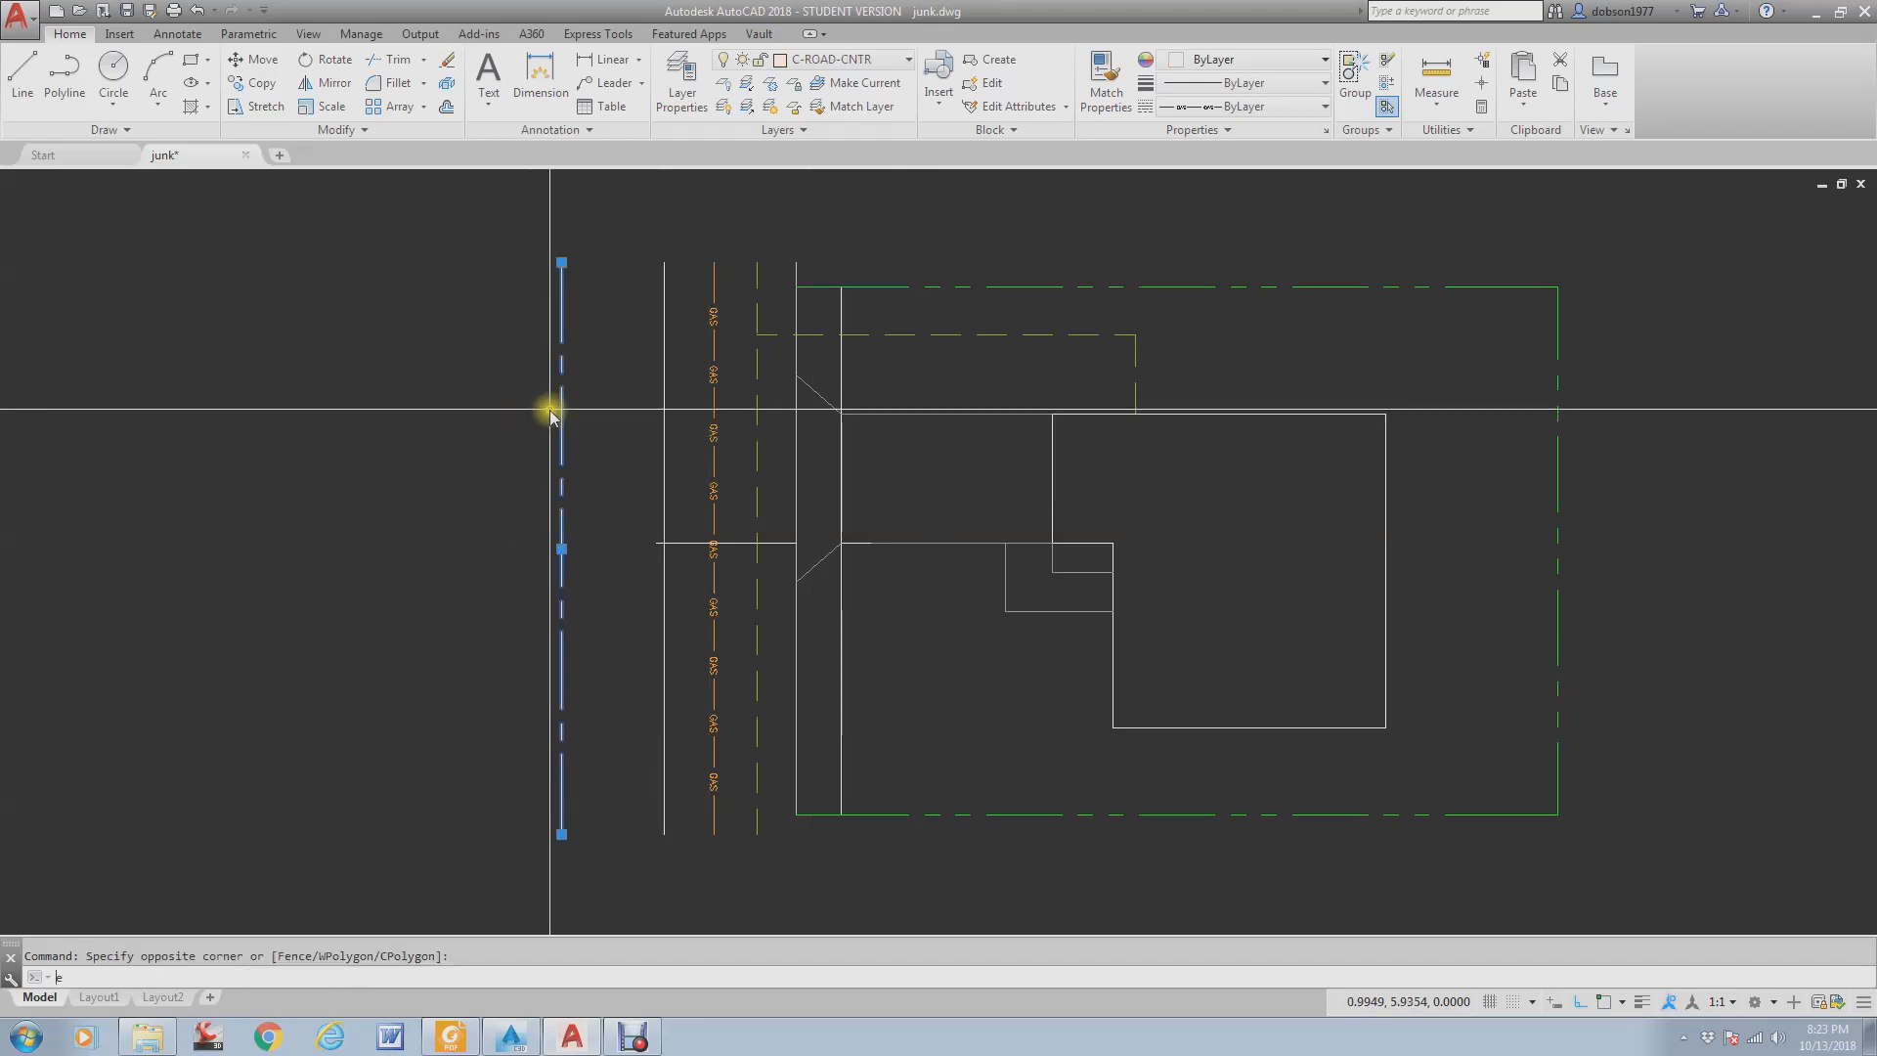
{"action": "key", "text": "Return"}
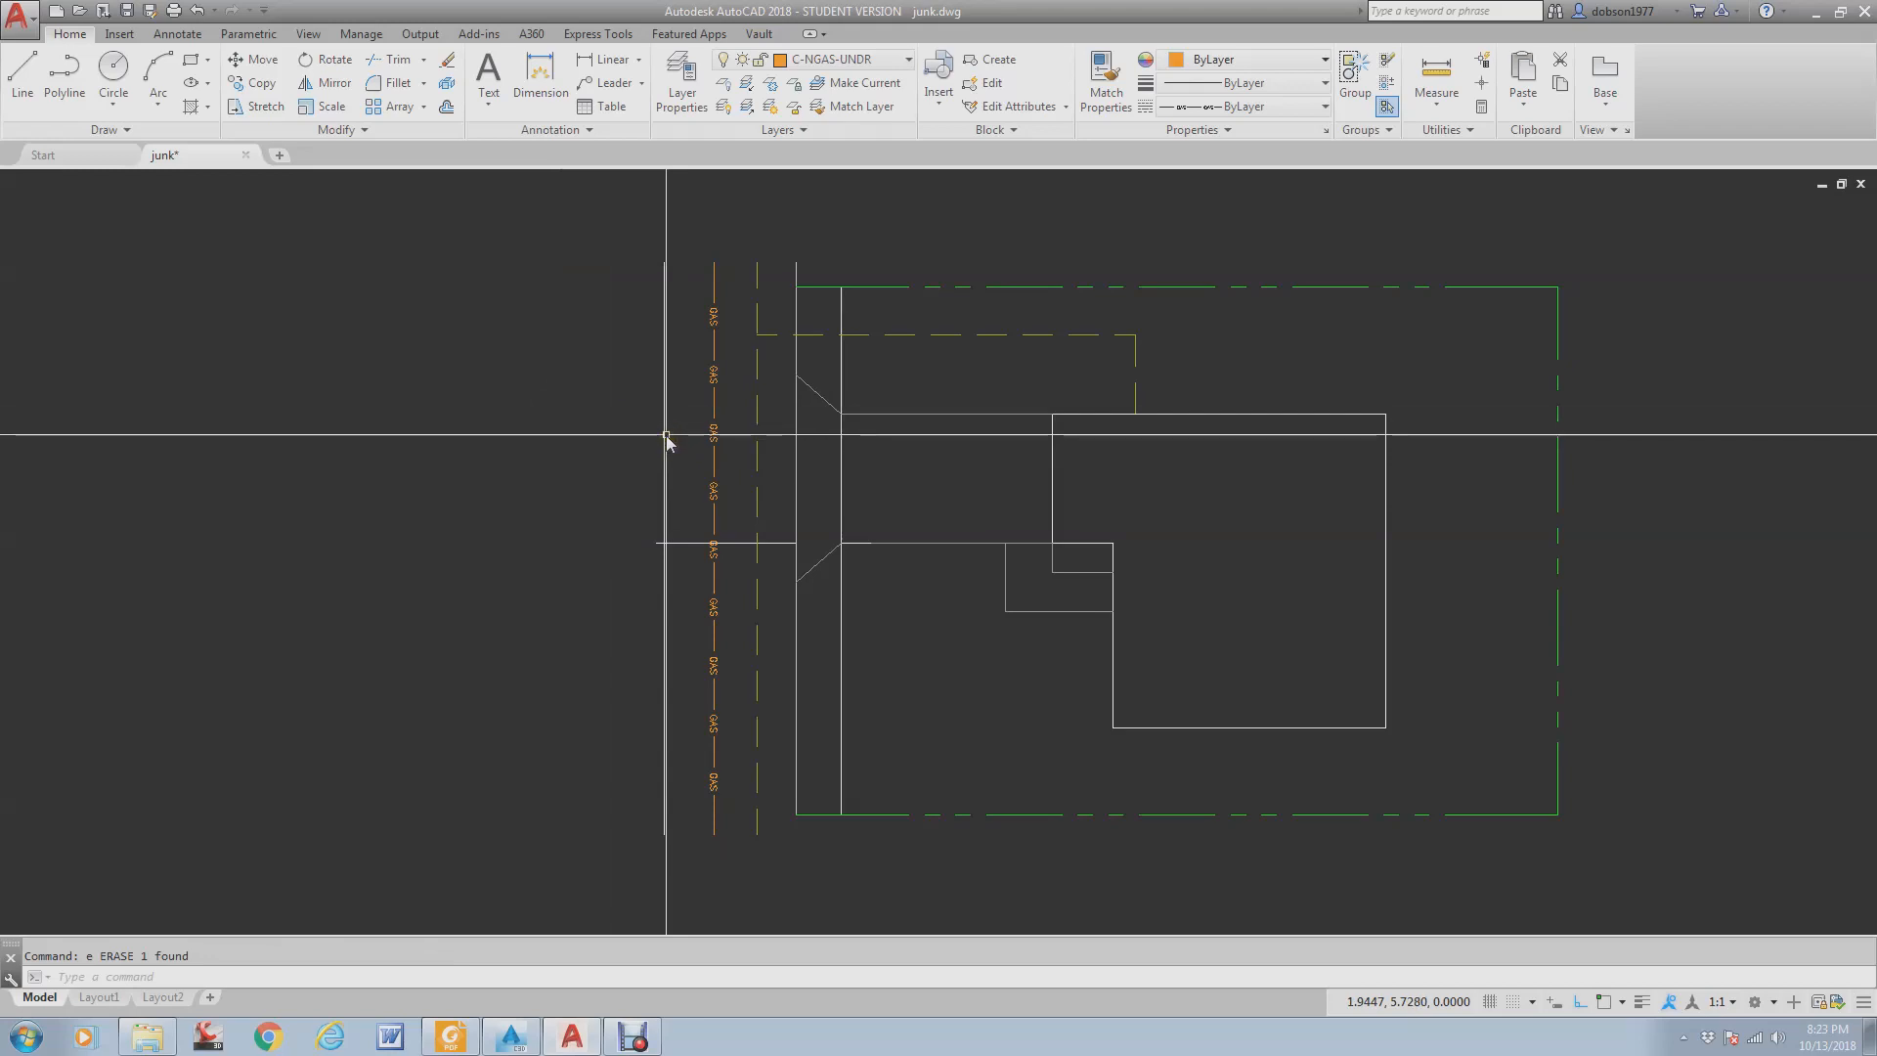
- Put the solid vertical line on the street side of the gas line on layer C-ROAD-CNTR and clear the selection
{"action": "left_click", "coordinate": [666, 437]}
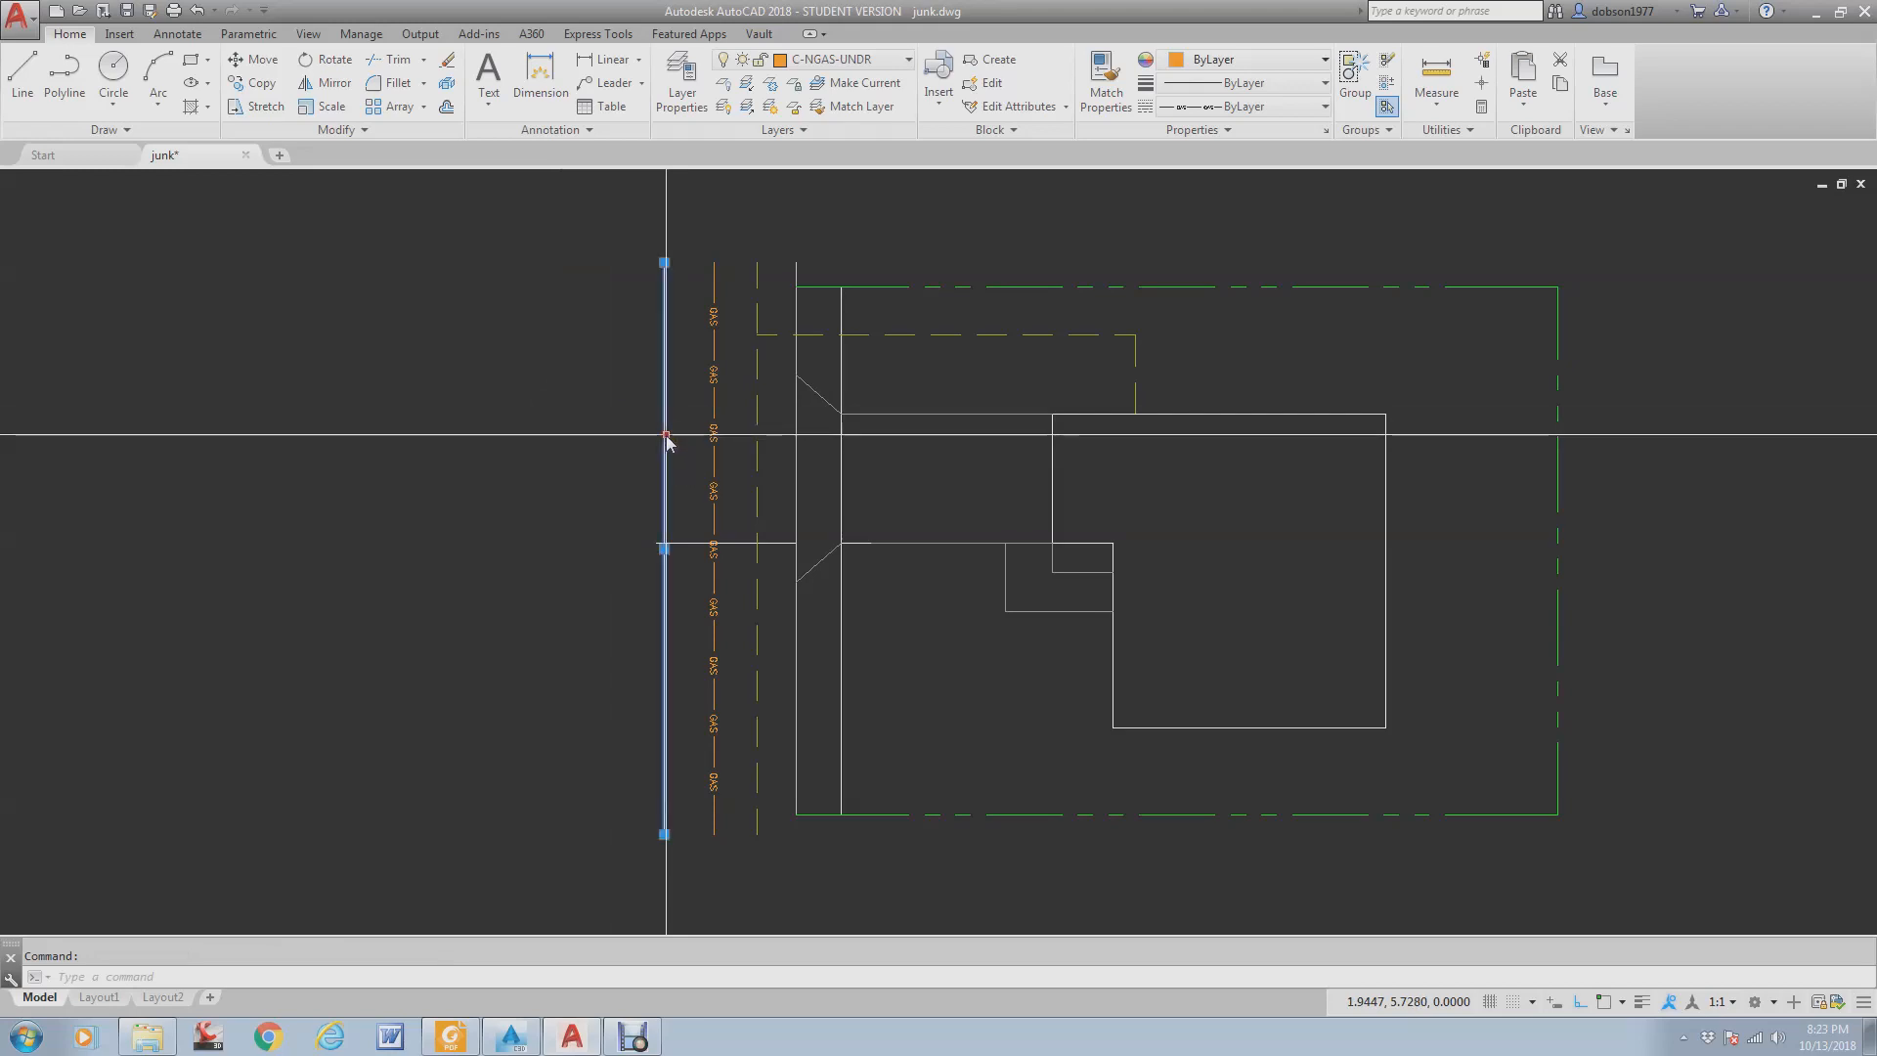
{"action": "left_click", "coordinate": [890, 84]}
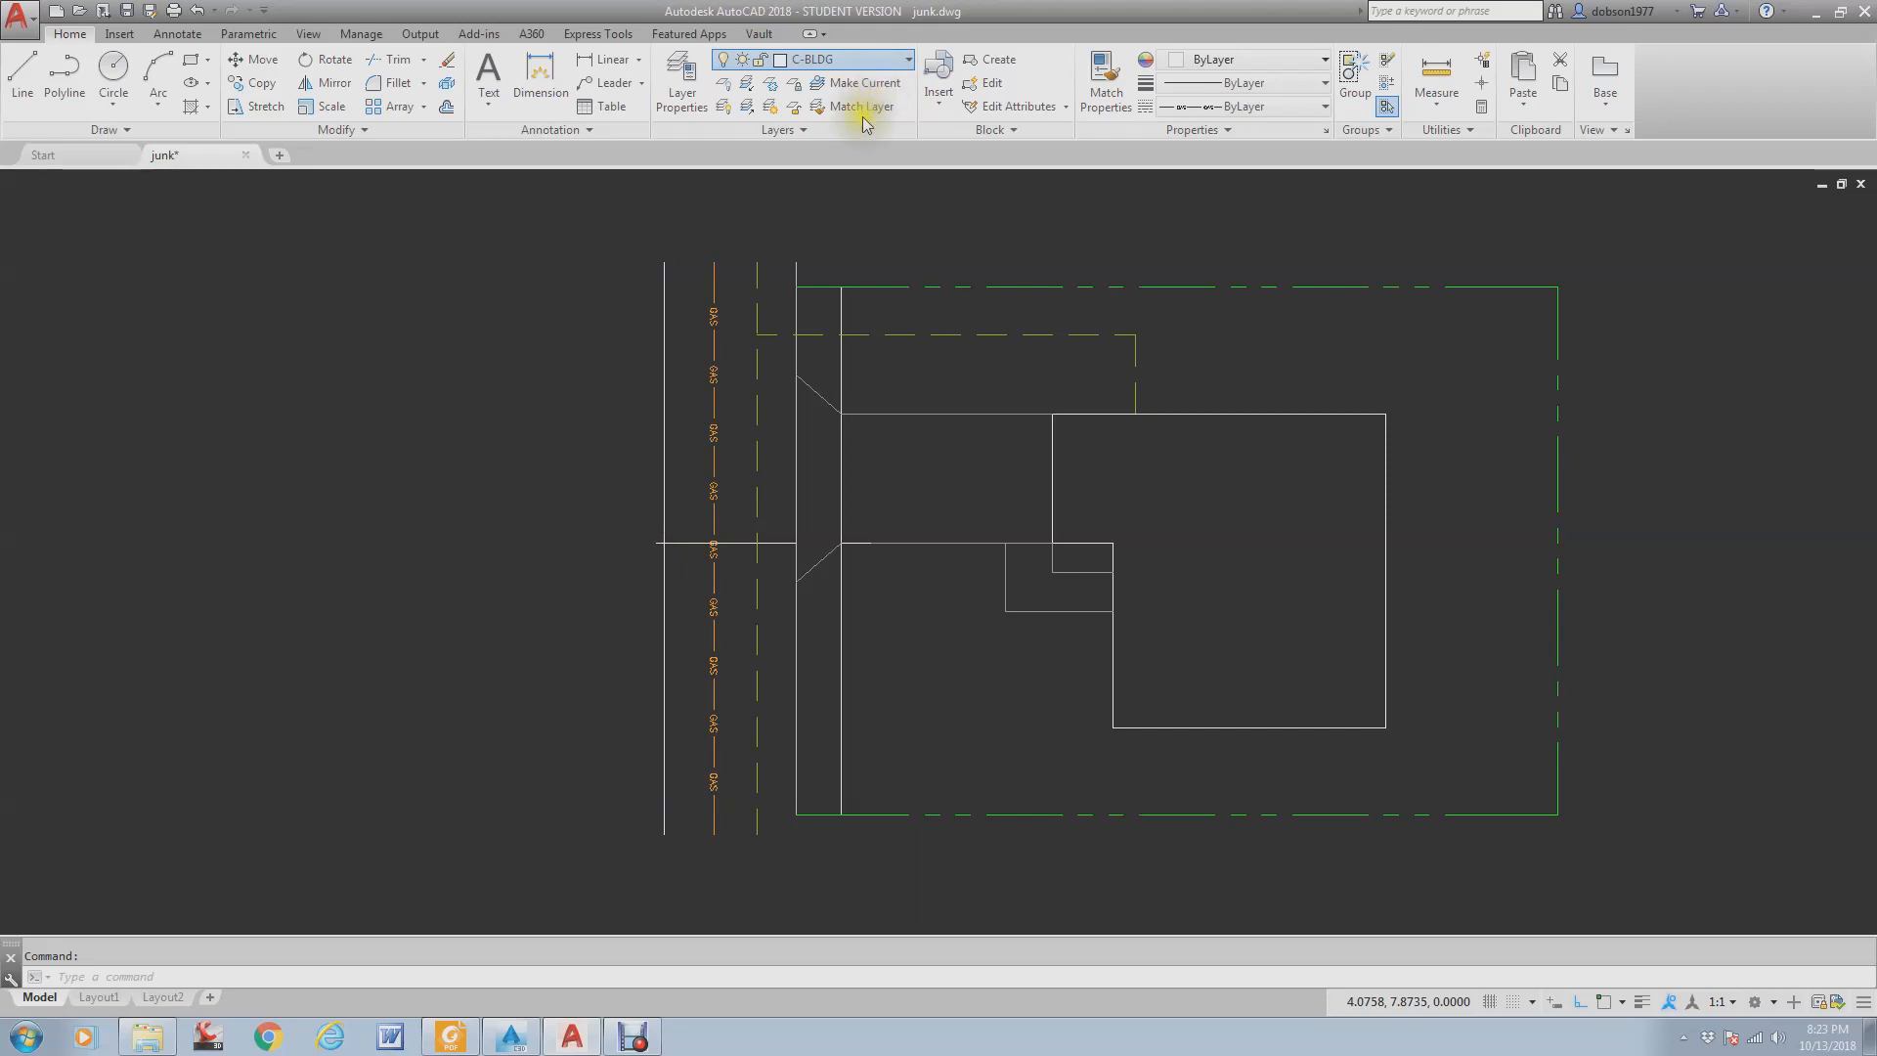
{"action": "left_click", "coordinate": [859, 225]}
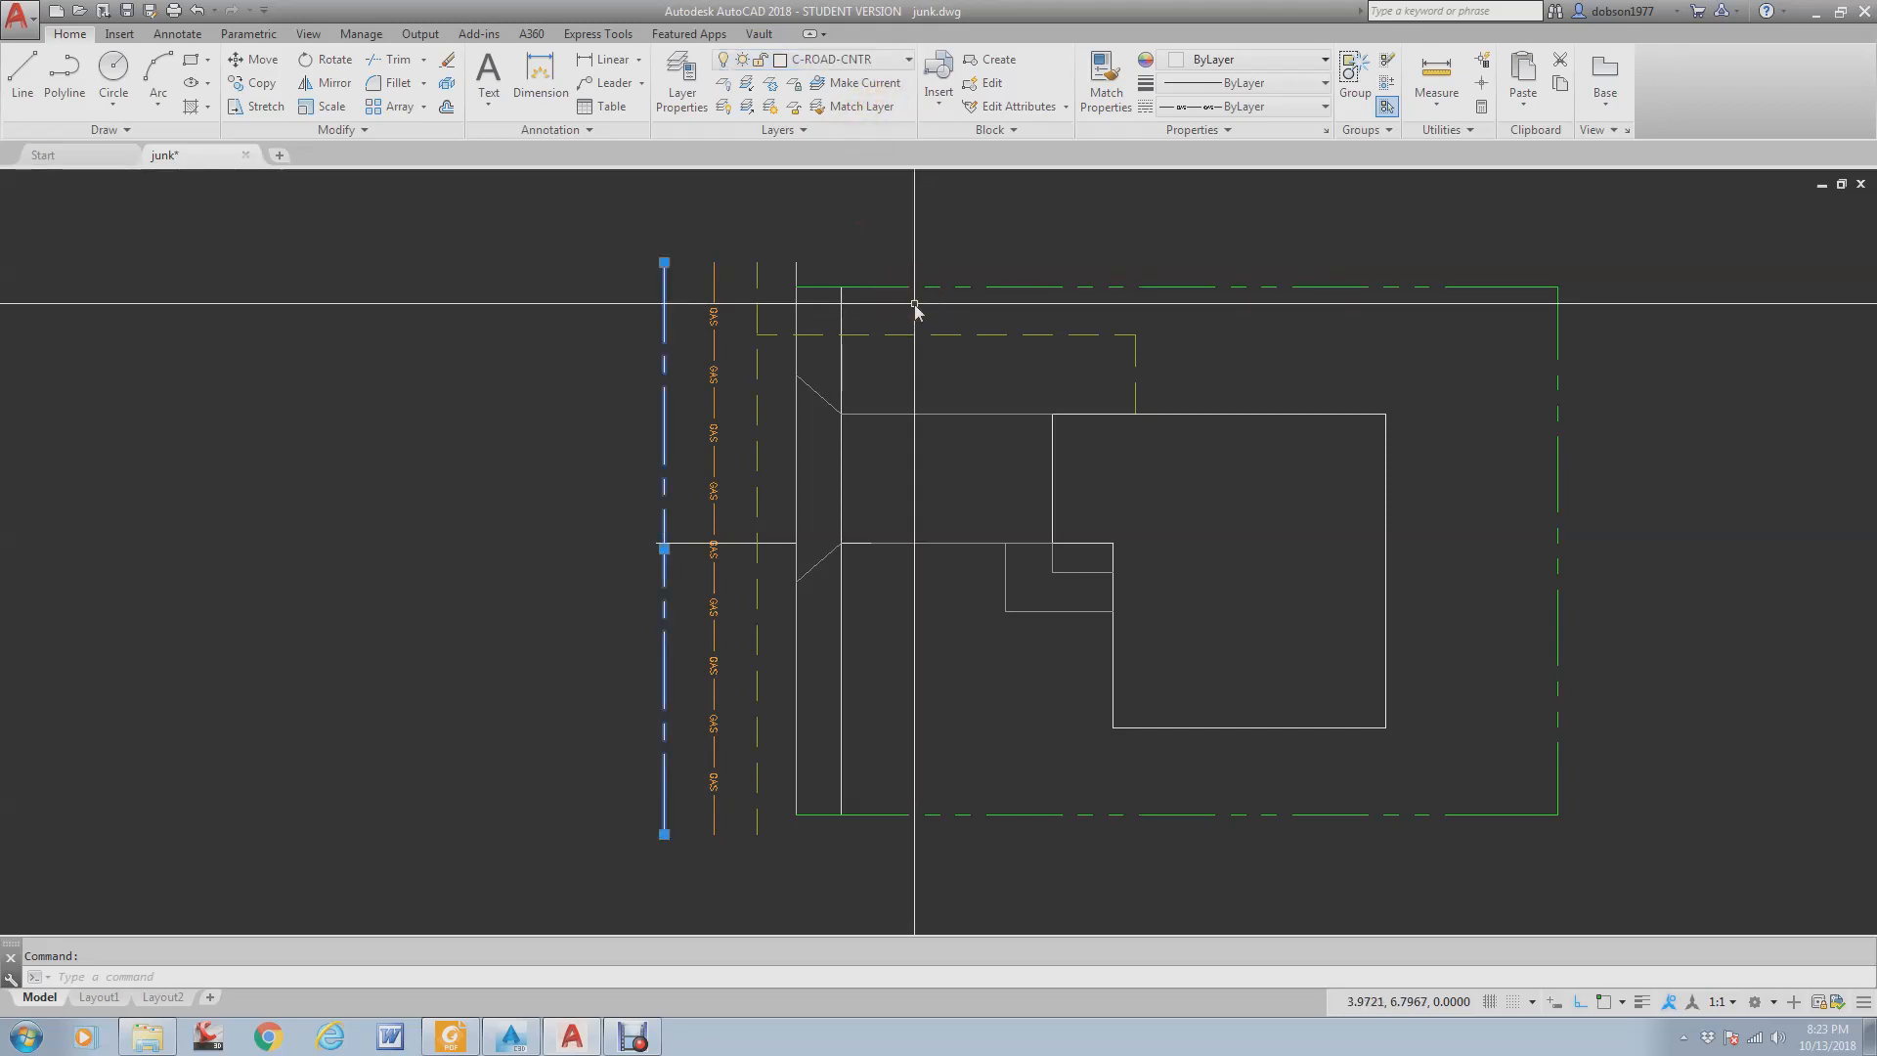
{"action": "key", "text": "Escape"}
- Erase the short horizontal line crossing the gas line between the road centerline and the curb
{"action": "scroll", "coordinate": [1201, 489], "scroll_direction": "down", "scroll_amount": 2}
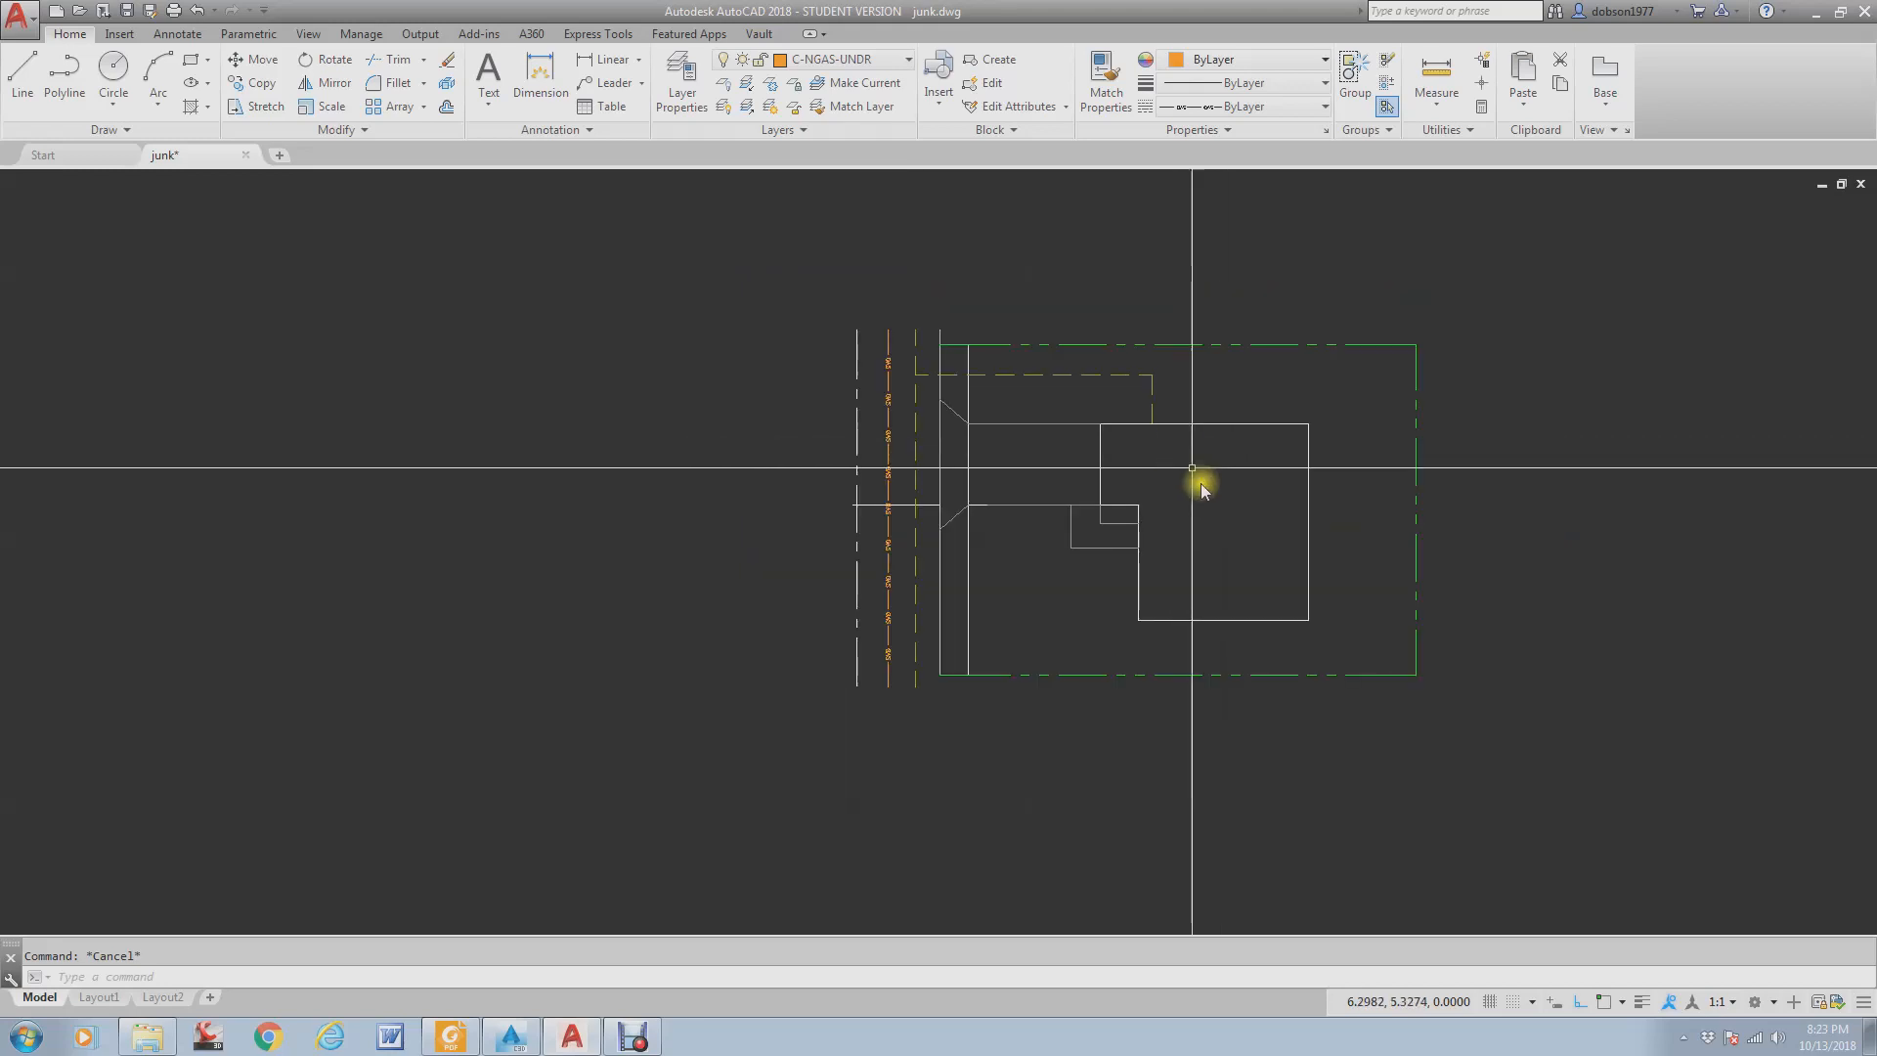
{"action": "middle_click_drag", "start_coordinate": [1261, 558], "coordinate": [1152, 561]}
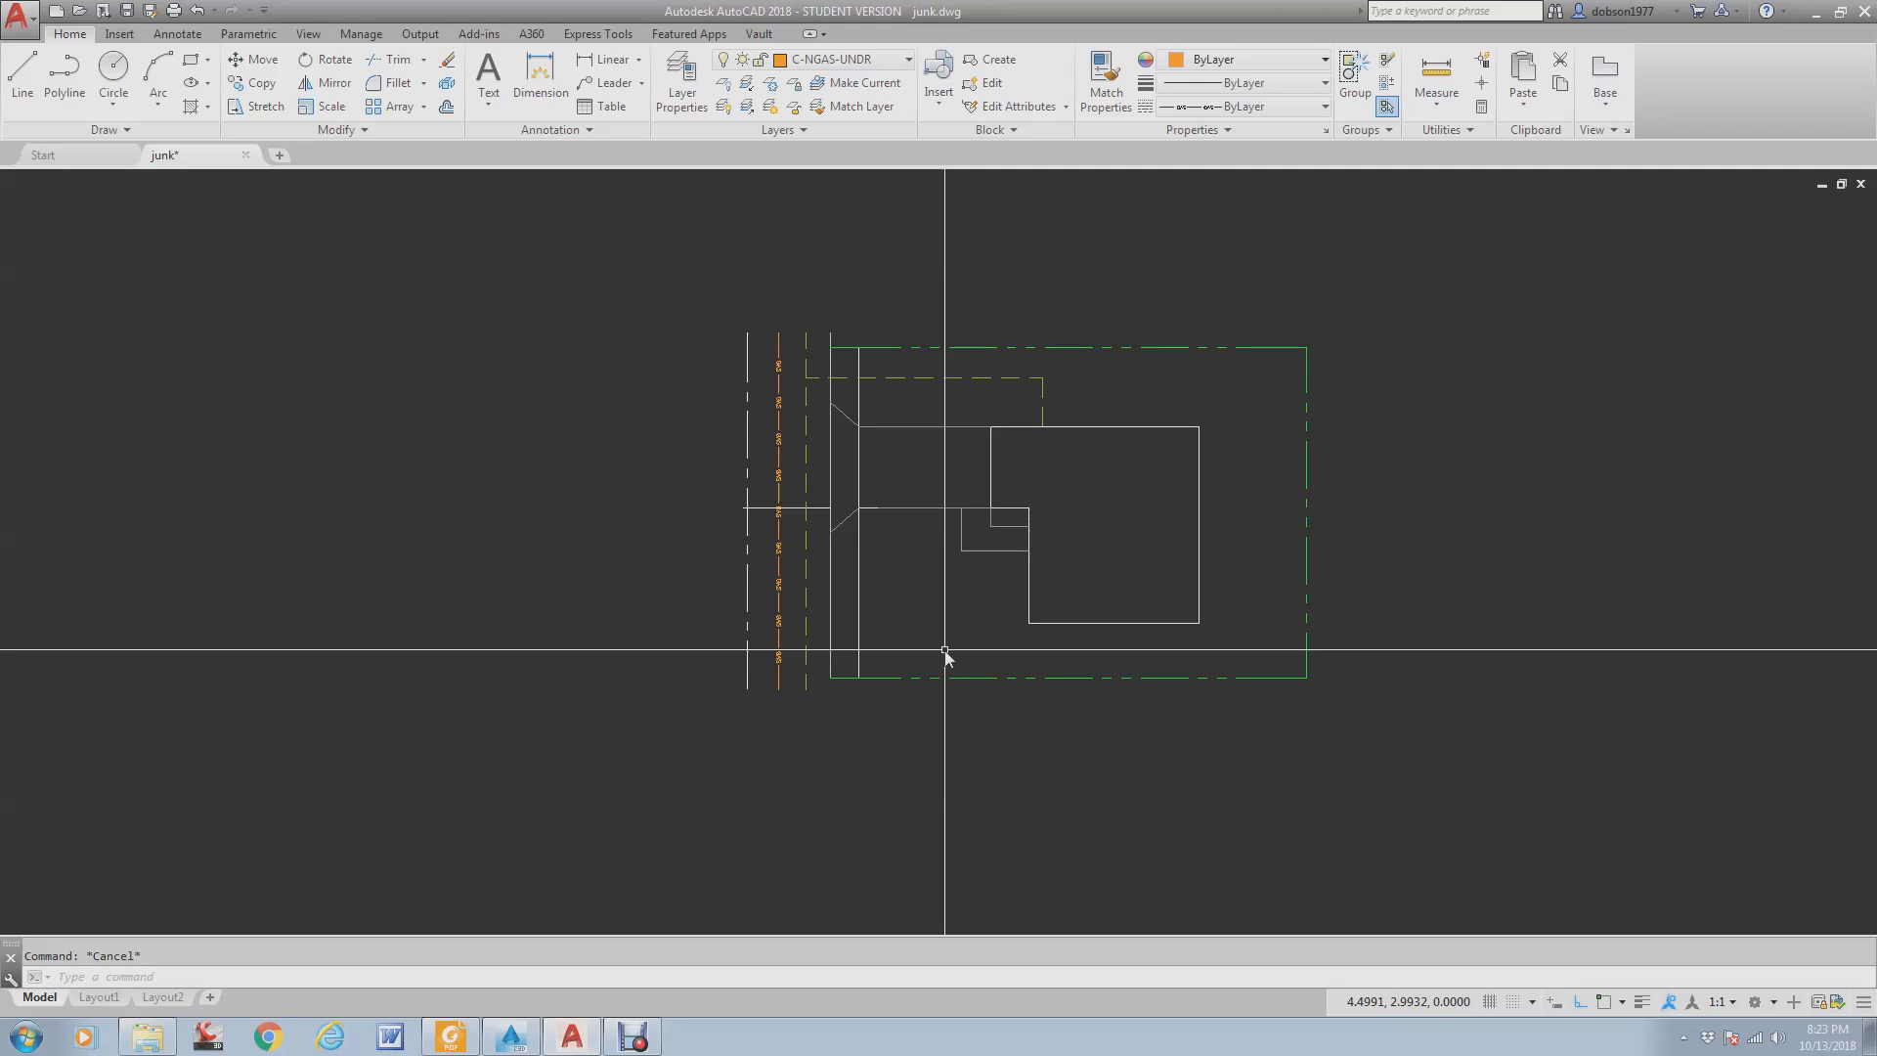
{"action": "scroll", "coordinate": [754, 495], "scroll_direction": "up", "scroll_amount": 2}
{"action": "left_click", "coordinate": [764, 496]}
{"action": "left_click", "coordinate": [749, 538]}
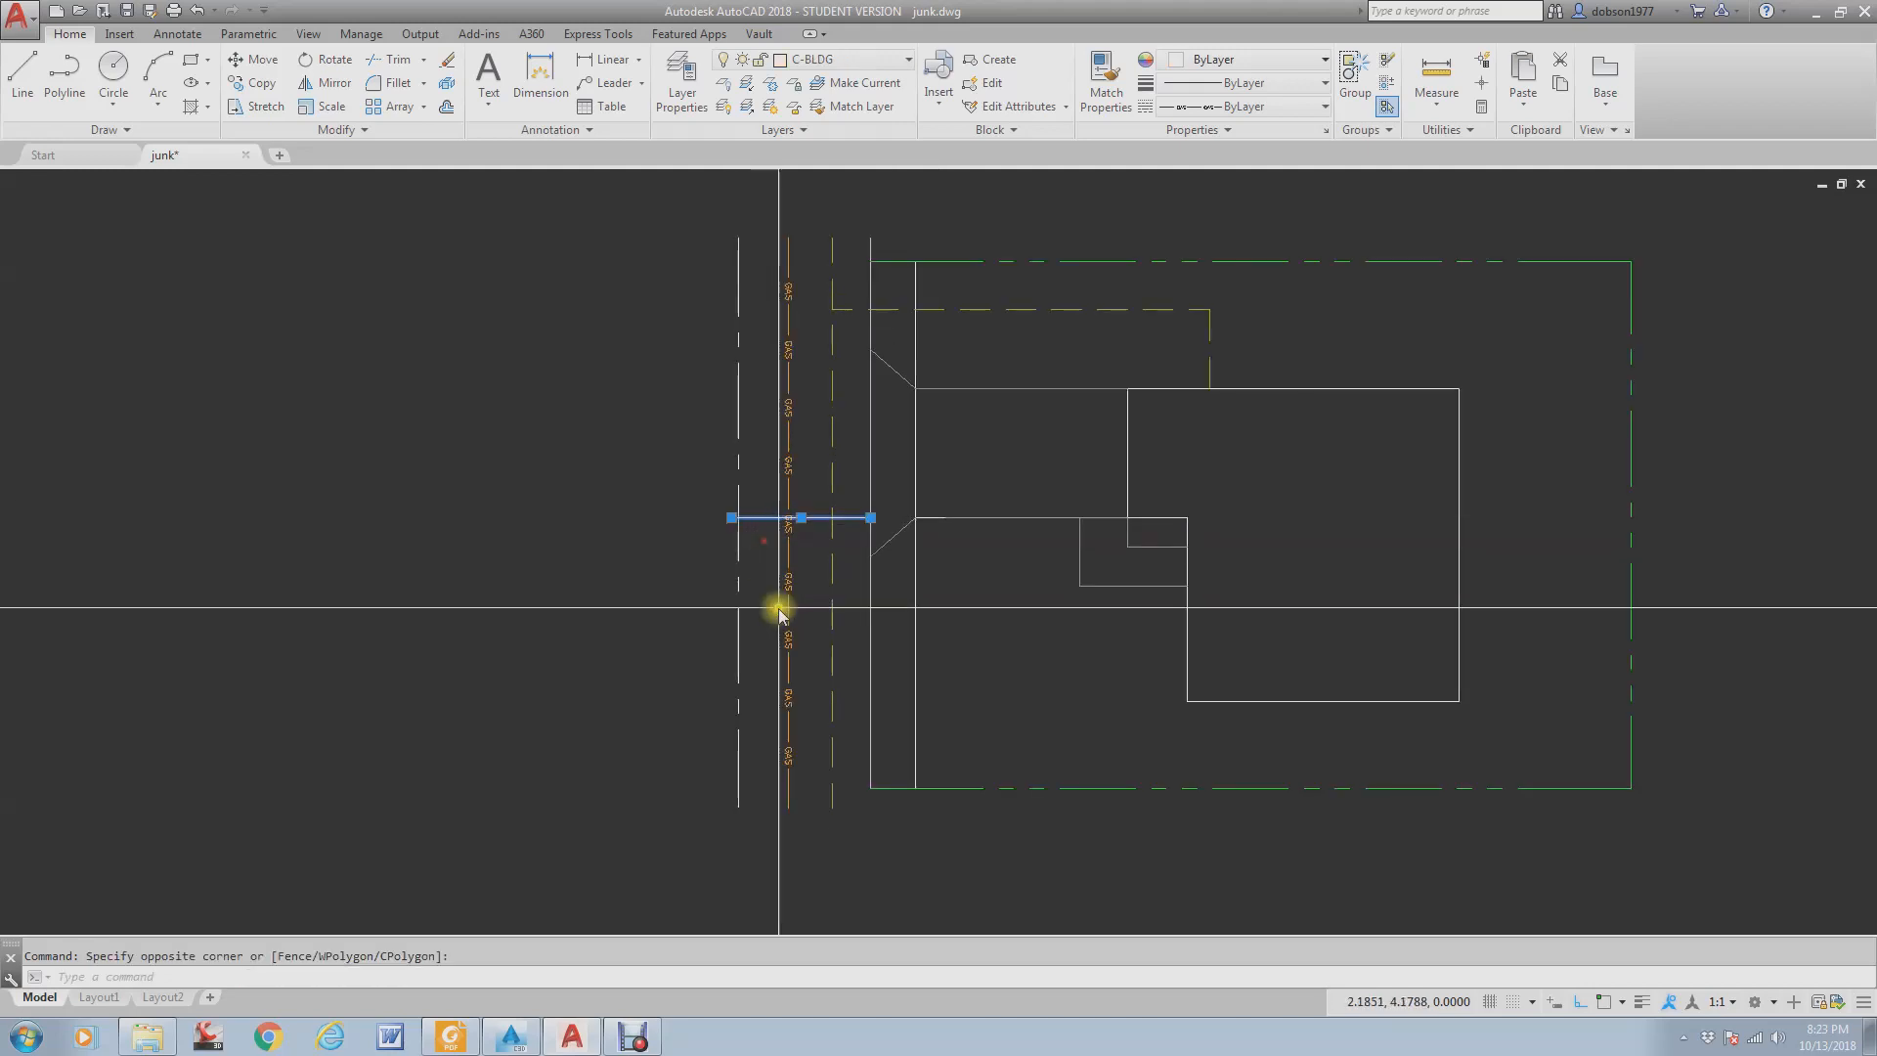
{"action": "type", "text": "e"}
{"action": "key", "text": "Return"}
{"action": "scroll", "coordinate": [998, 459], "scroll_direction": "down", "scroll_amount": 2}
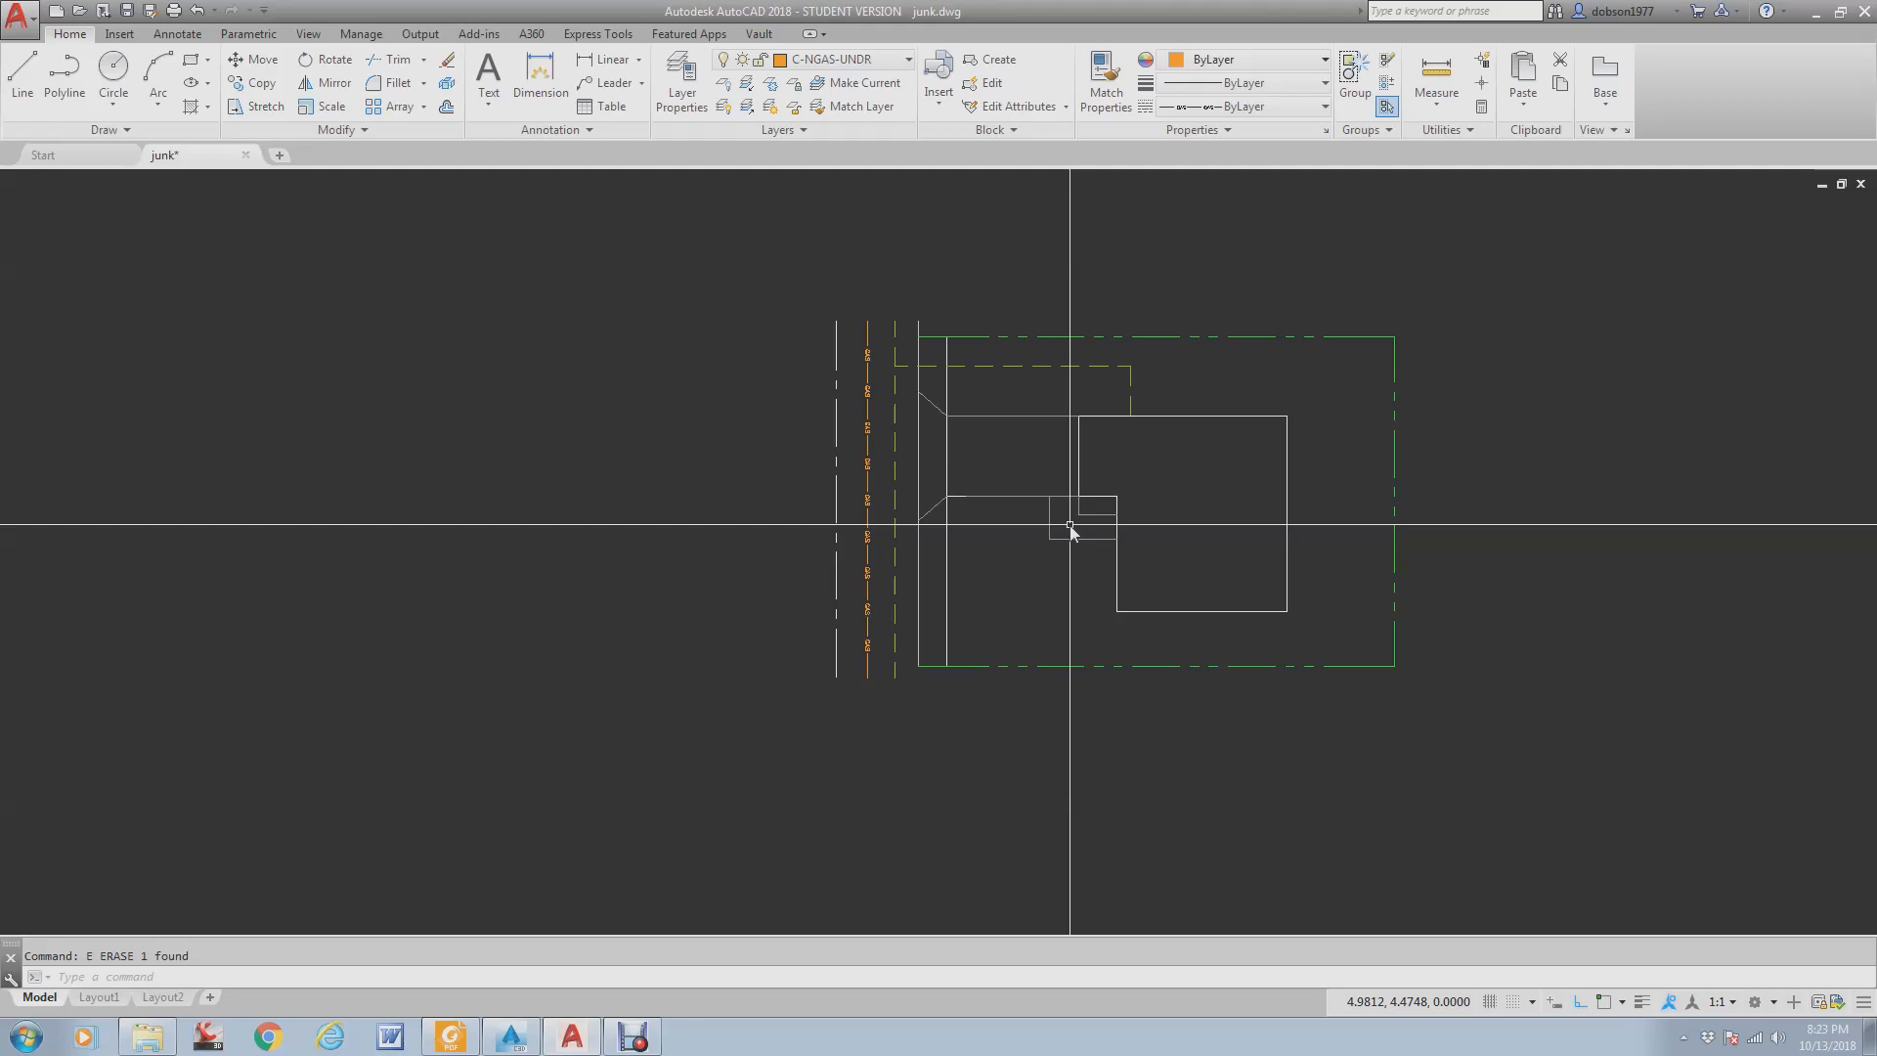
- Review the layer colors, linetypes and lineweights in the Layer Properties Manager, resizing it as needed, and close it
{"action": "left_click", "coordinate": [682, 83]}
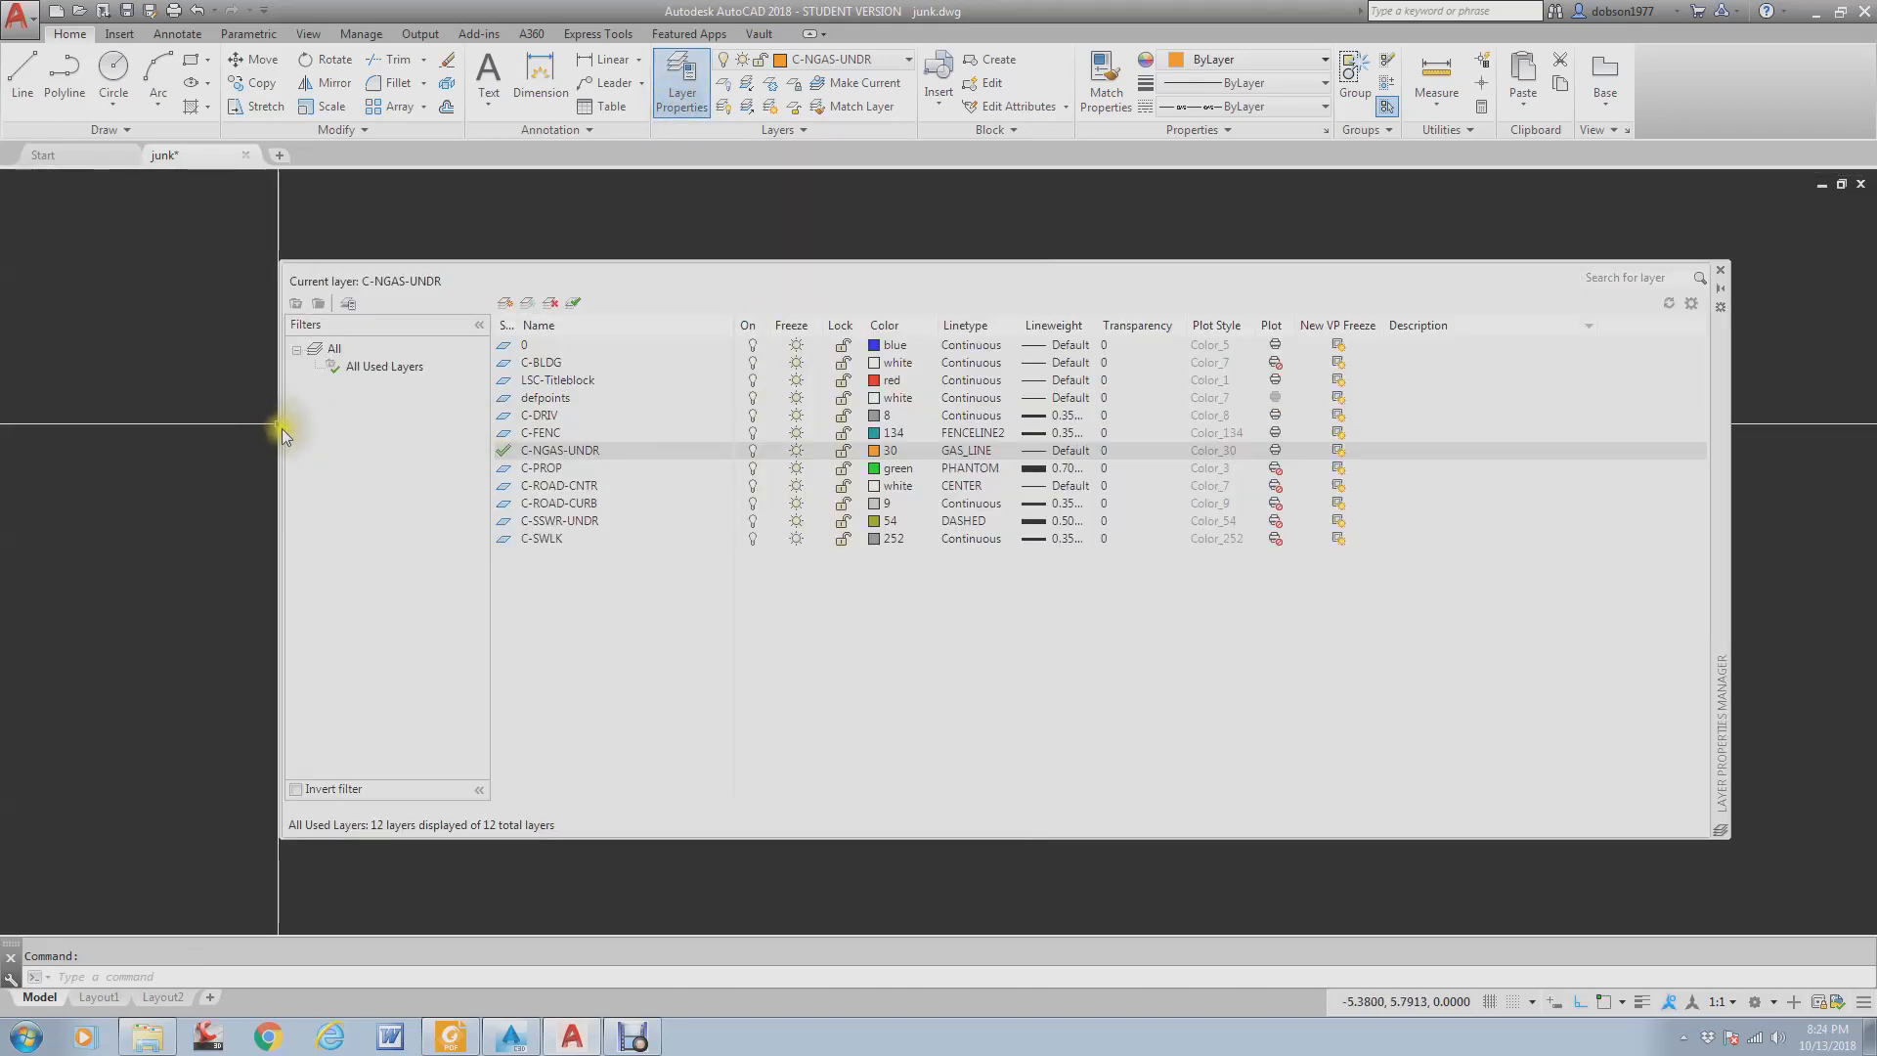
{"action": "mouse_move", "coordinate": [282, 428]}
{"action": "left_mouse_down"}
{"action": "mouse_move", "coordinate": [1462, 436]}
{"action": "mouse_move", "coordinate": [1361, 445]}
{"action": "left_mouse_up"}
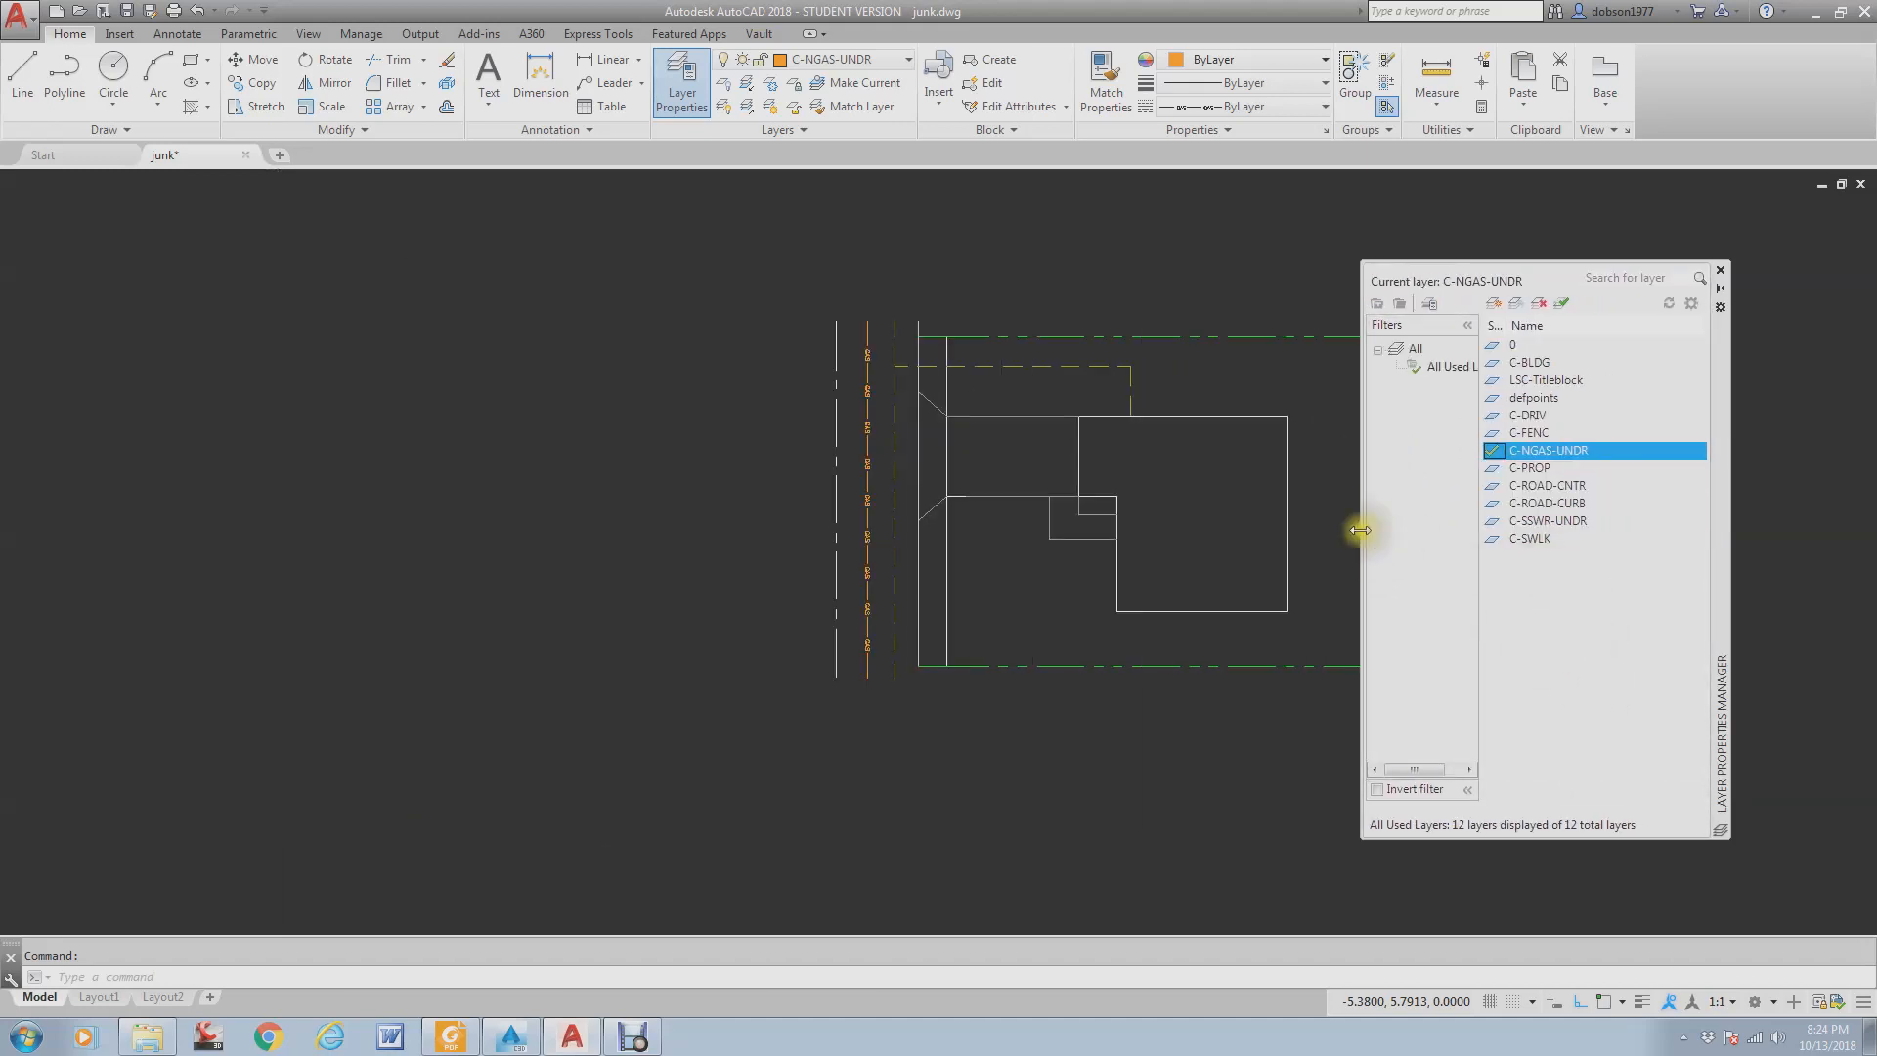
{"action": "left_click_drag", "start_coordinate": [1363, 538], "coordinate": [900, 545]}
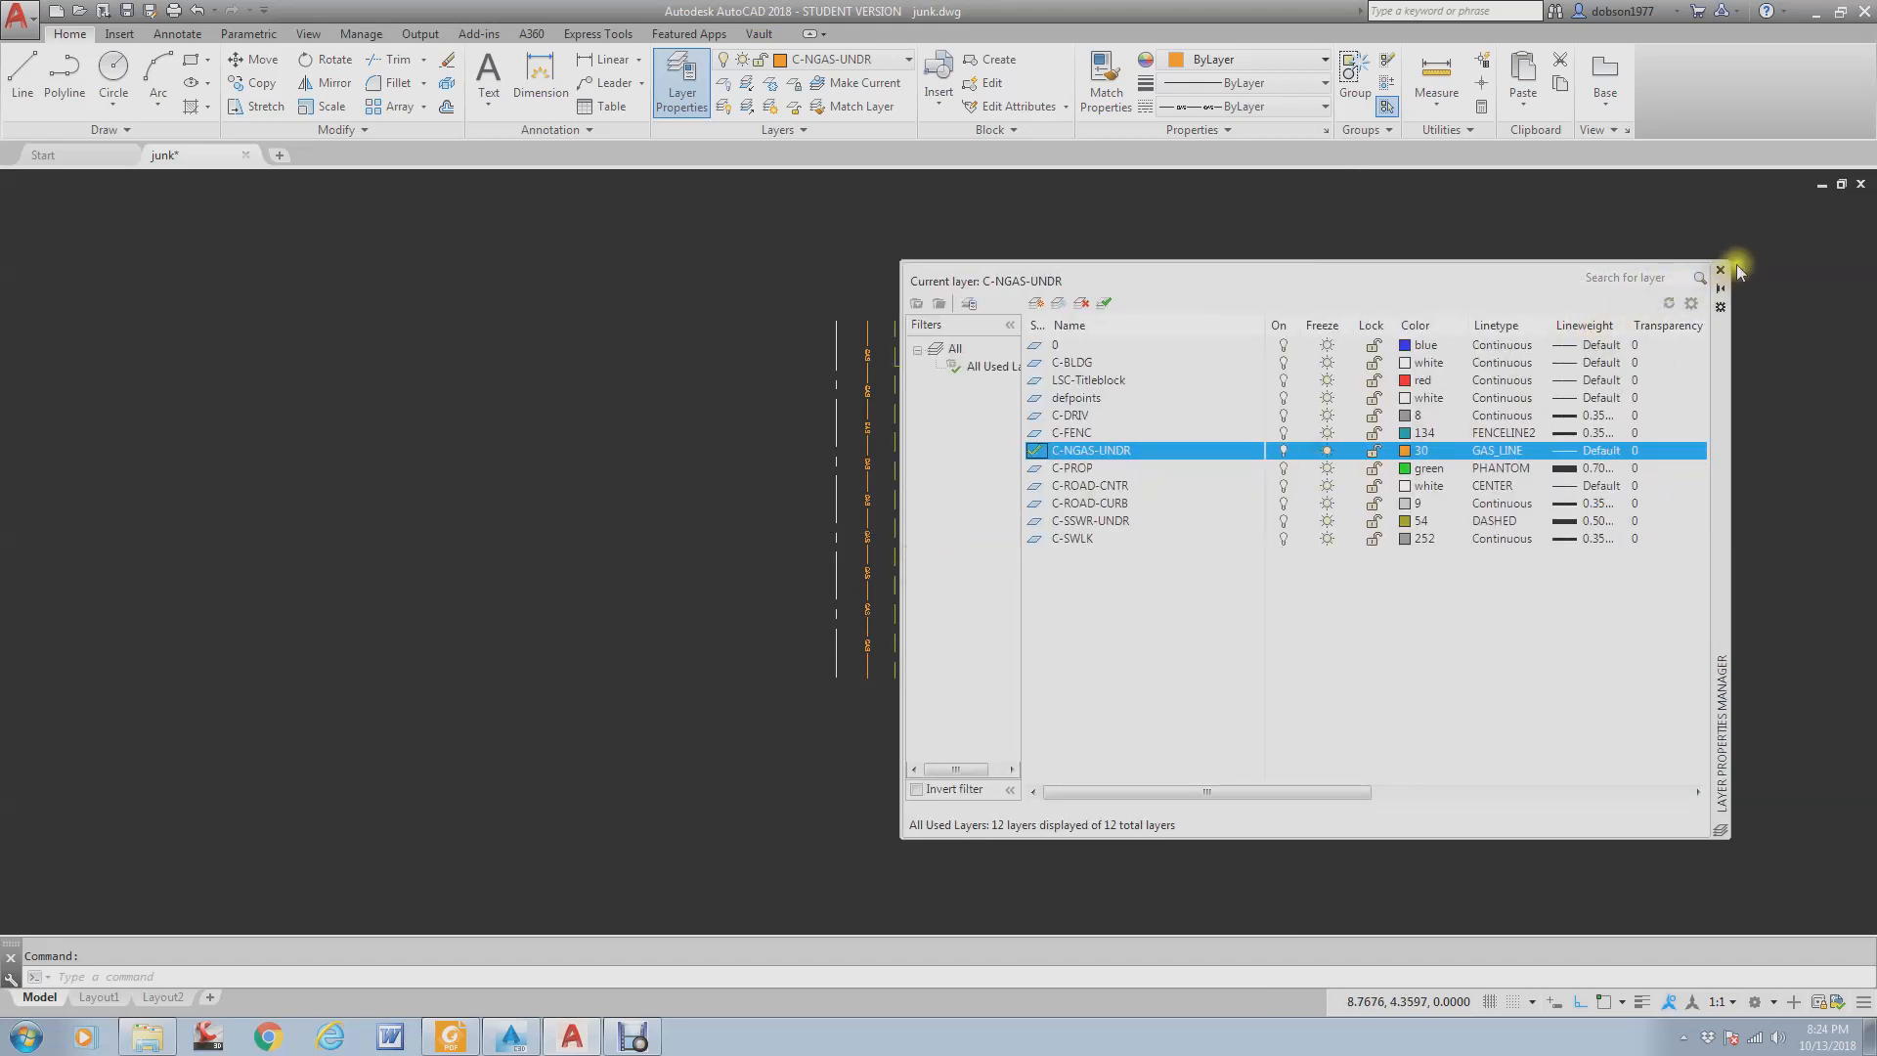
{"action": "left_click", "coordinate": [1737, 262]}
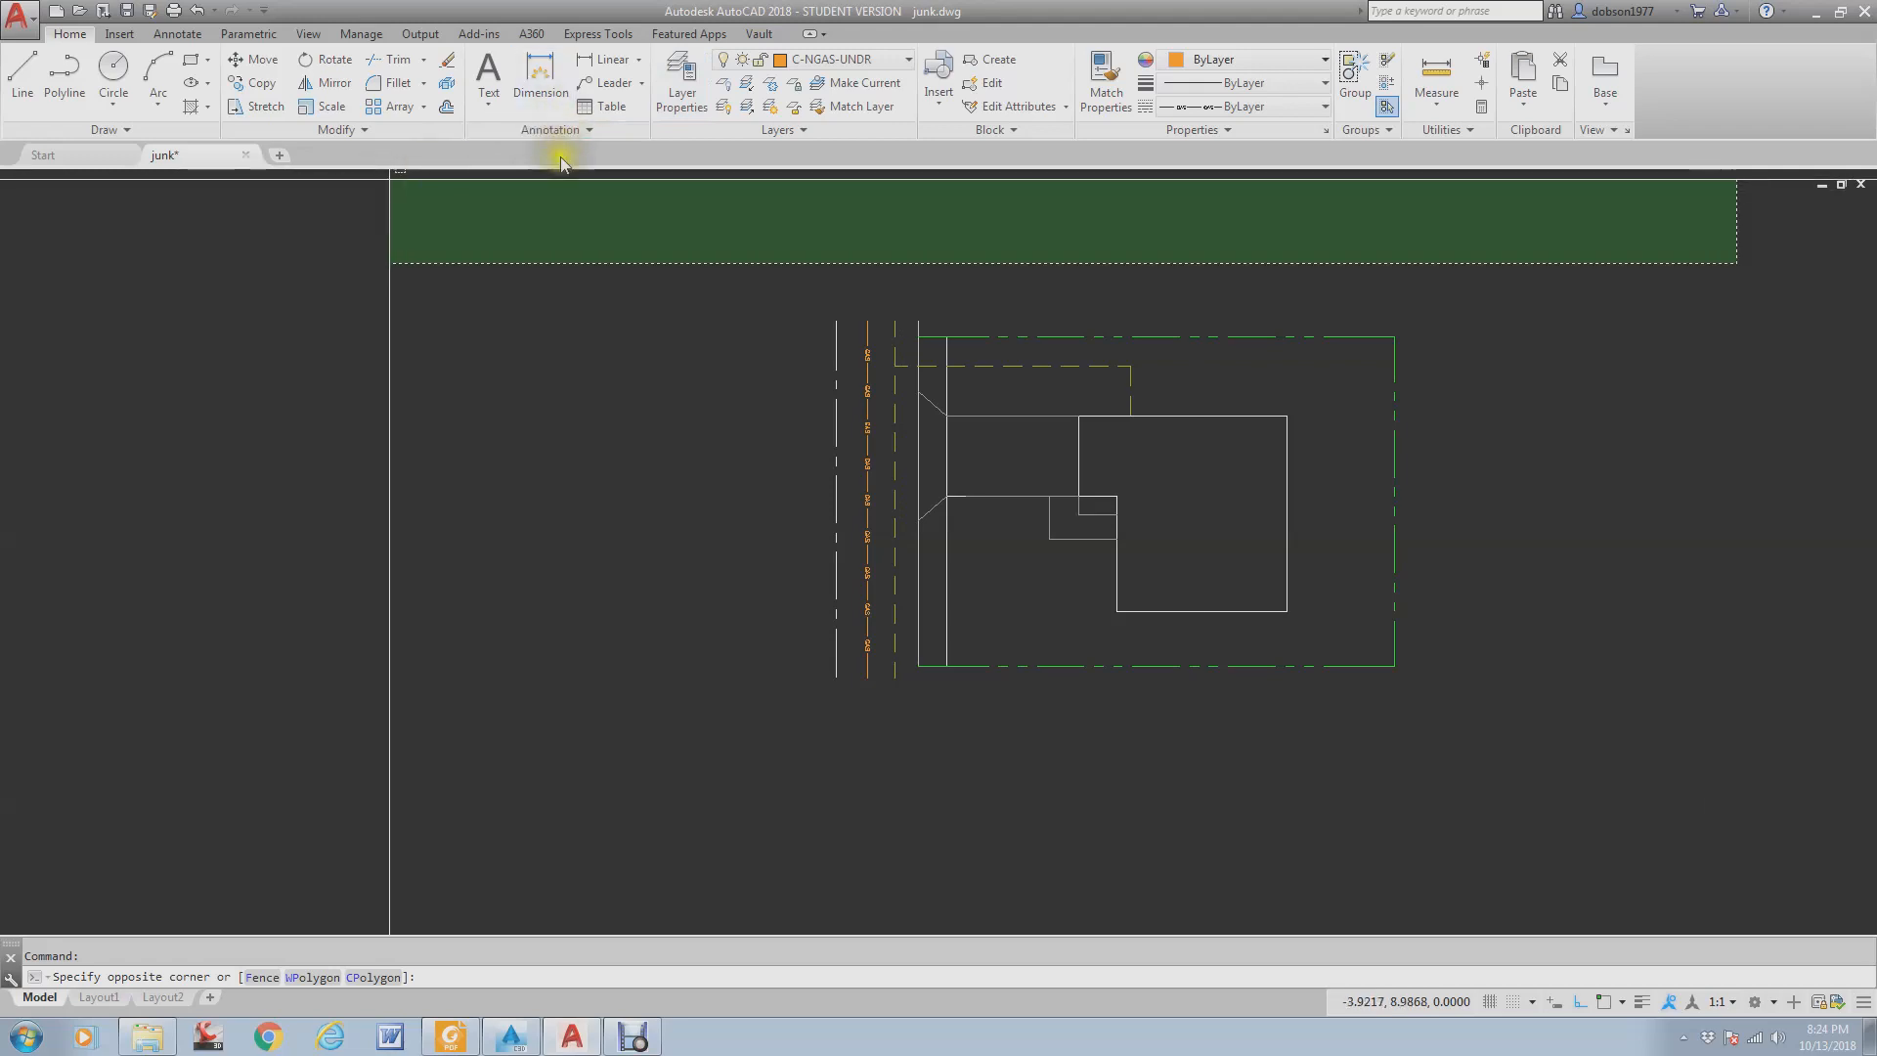
{"action": "key", "text": "Escape"}
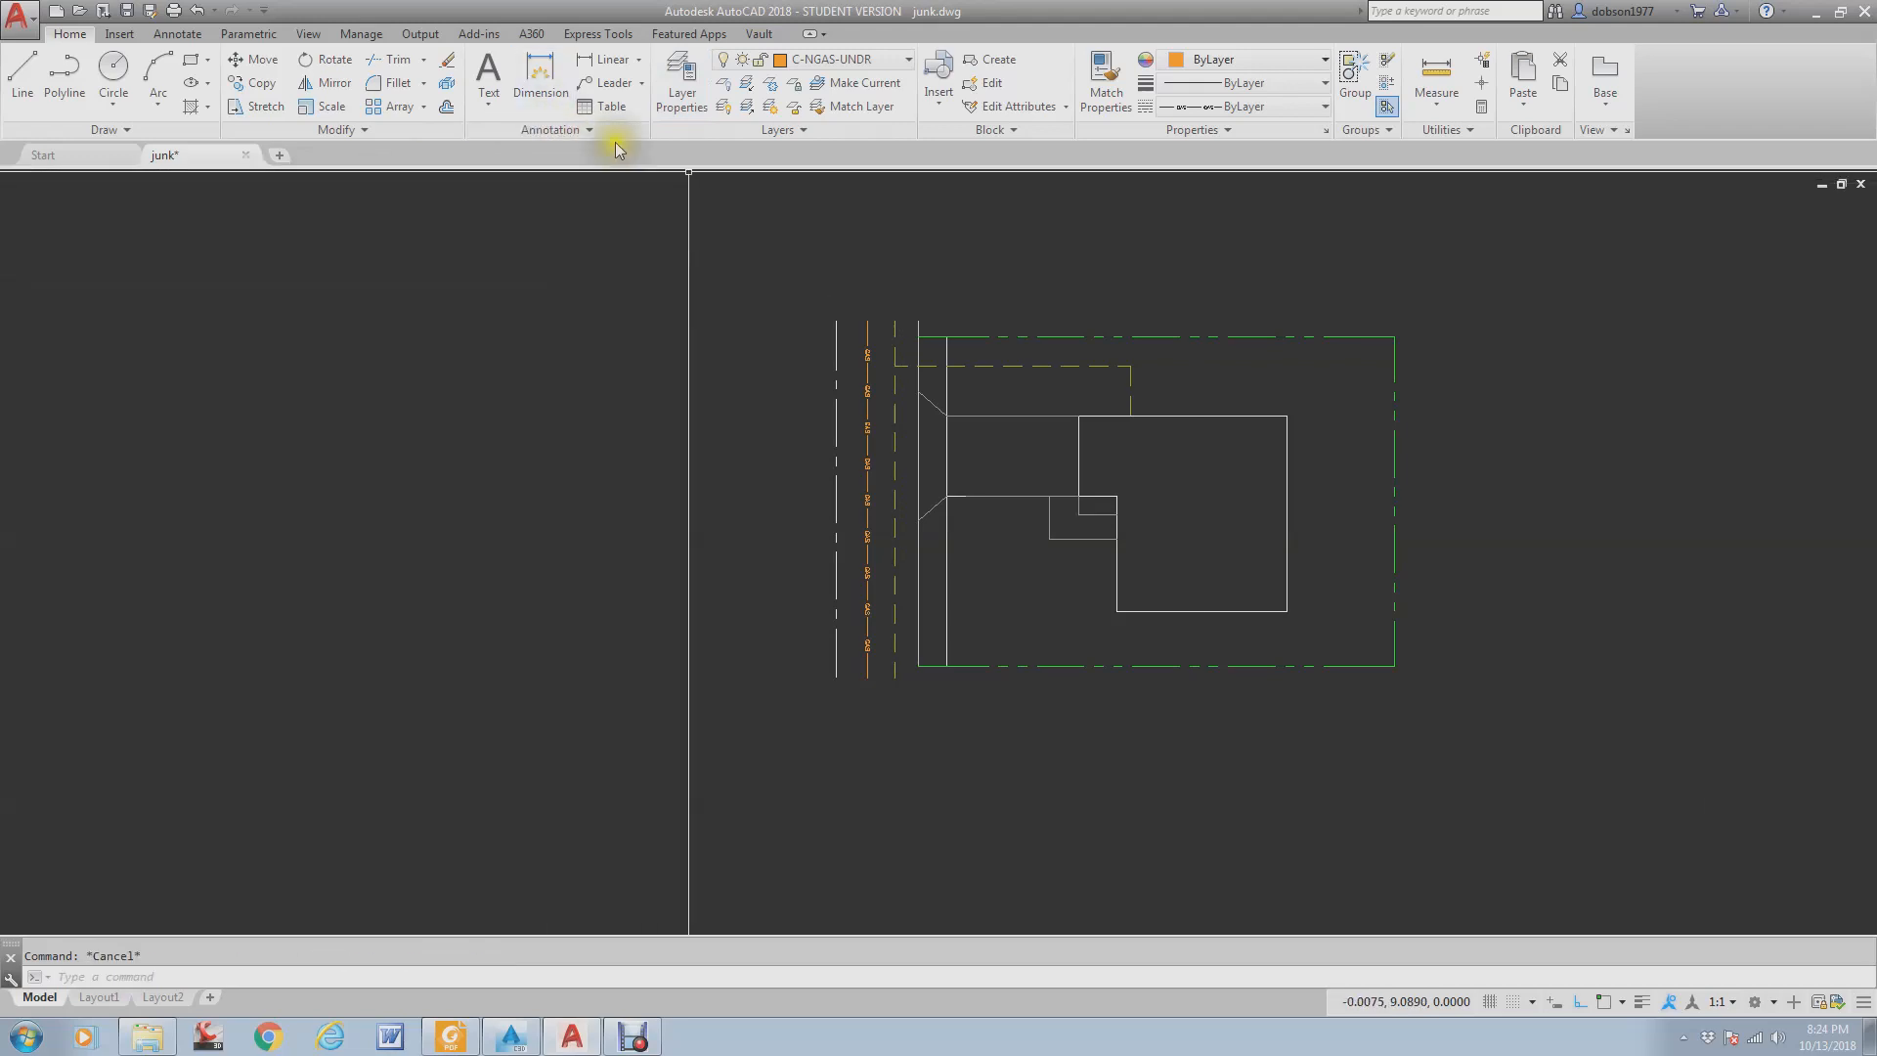
- Look over the Standard style in a widened Dimension Style Manager and close it without editing
{"action": "left_click", "coordinate": [177, 33]}
{"action": "left_click", "coordinate": [620, 130]}
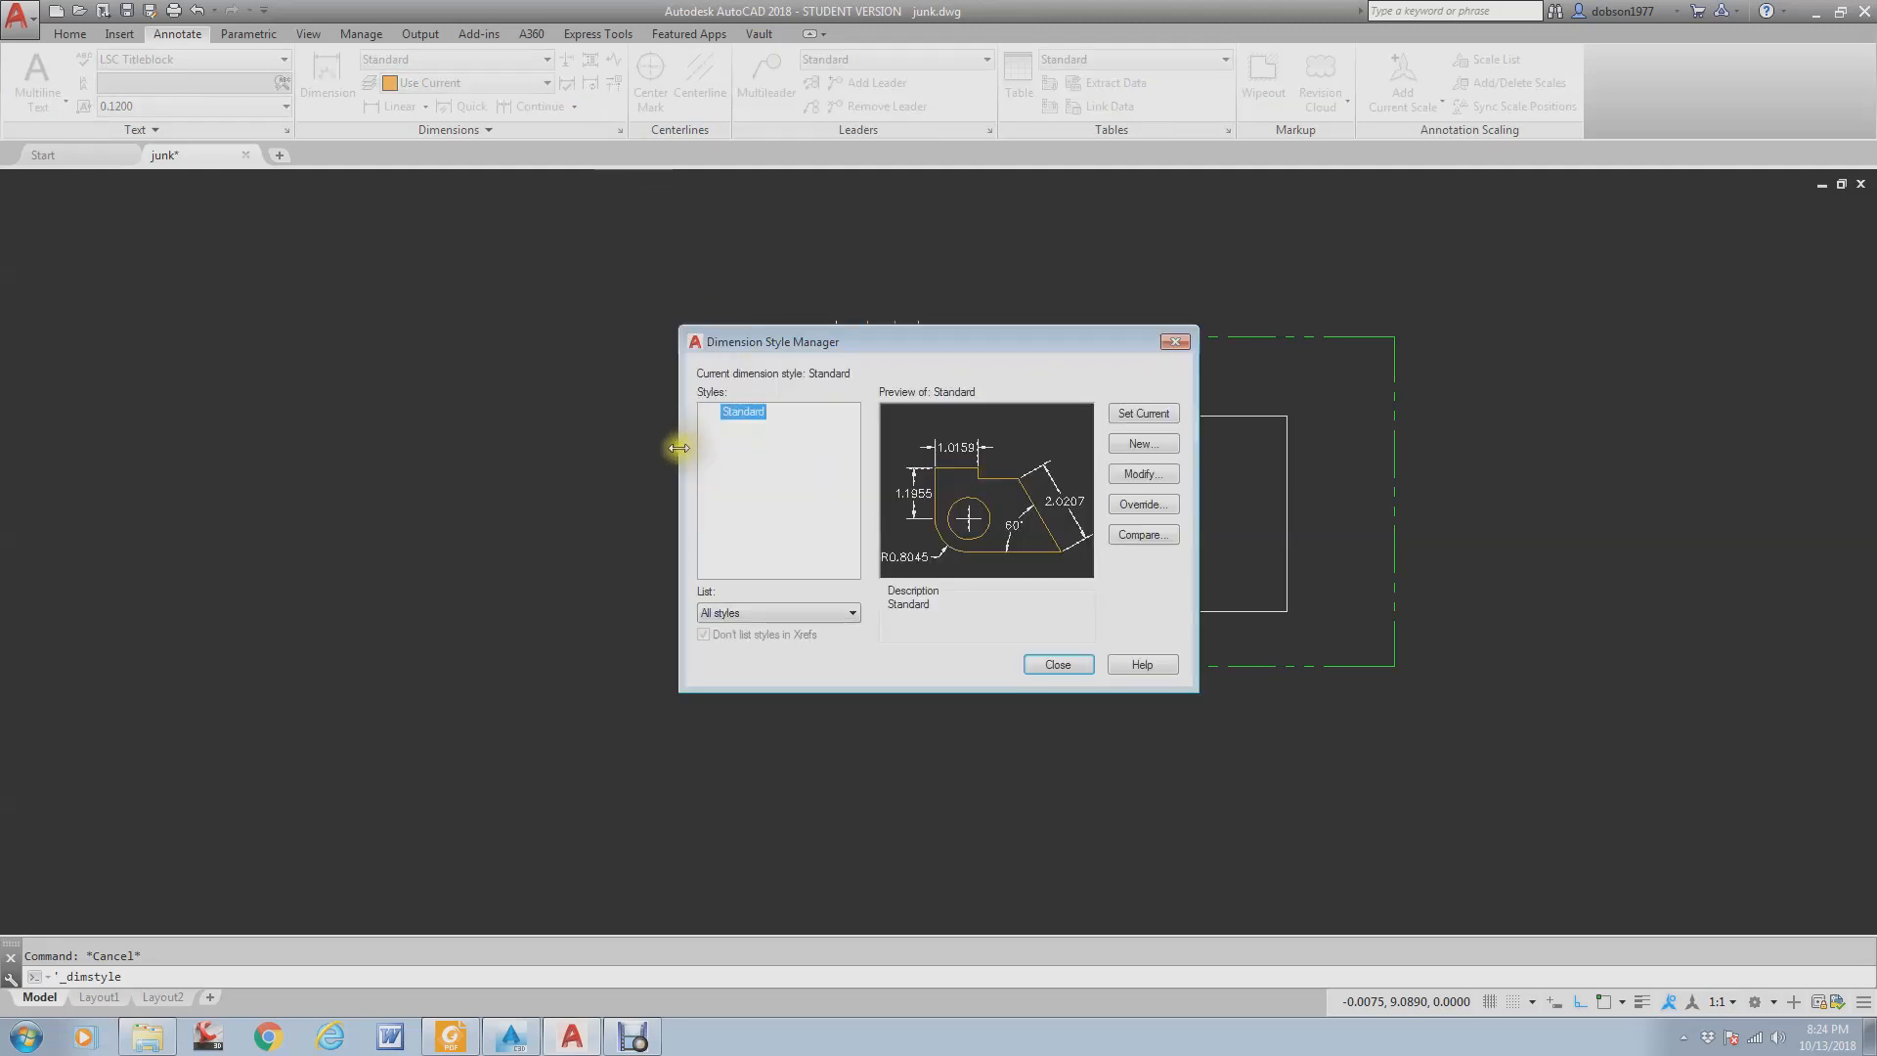
{"action": "mouse_move", "coordinate": [681, 445]}
{"action": "left_mouse_down"}
{"action": "mouse_move", "coordinate": [335, 453]}
{"action": "mouse_move", "coordinate": [589, 459]}
{"action": "left_mouse_up"}
{"action": "left_click_drag", "start_coordinate": [919, 337], "coordinate": [934, 300]}
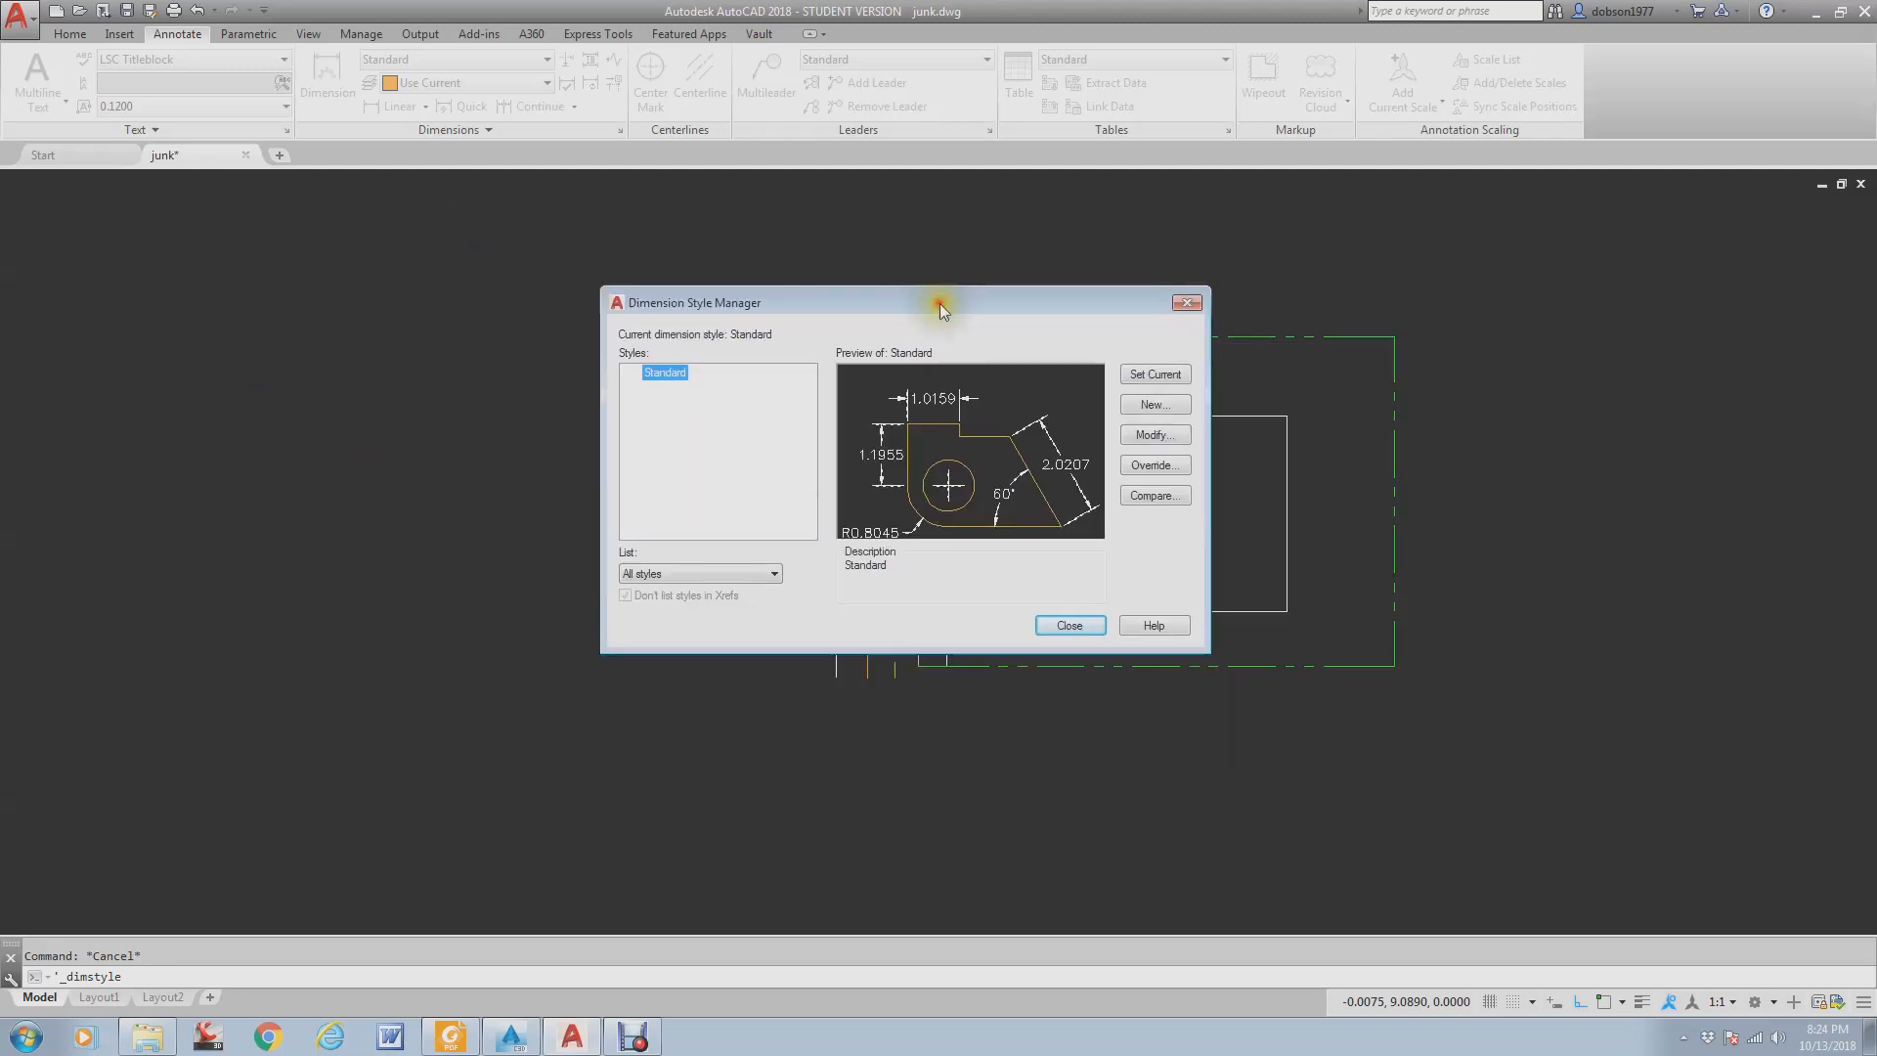
{"action": "left_click", "coordinate": [1070, 624]}
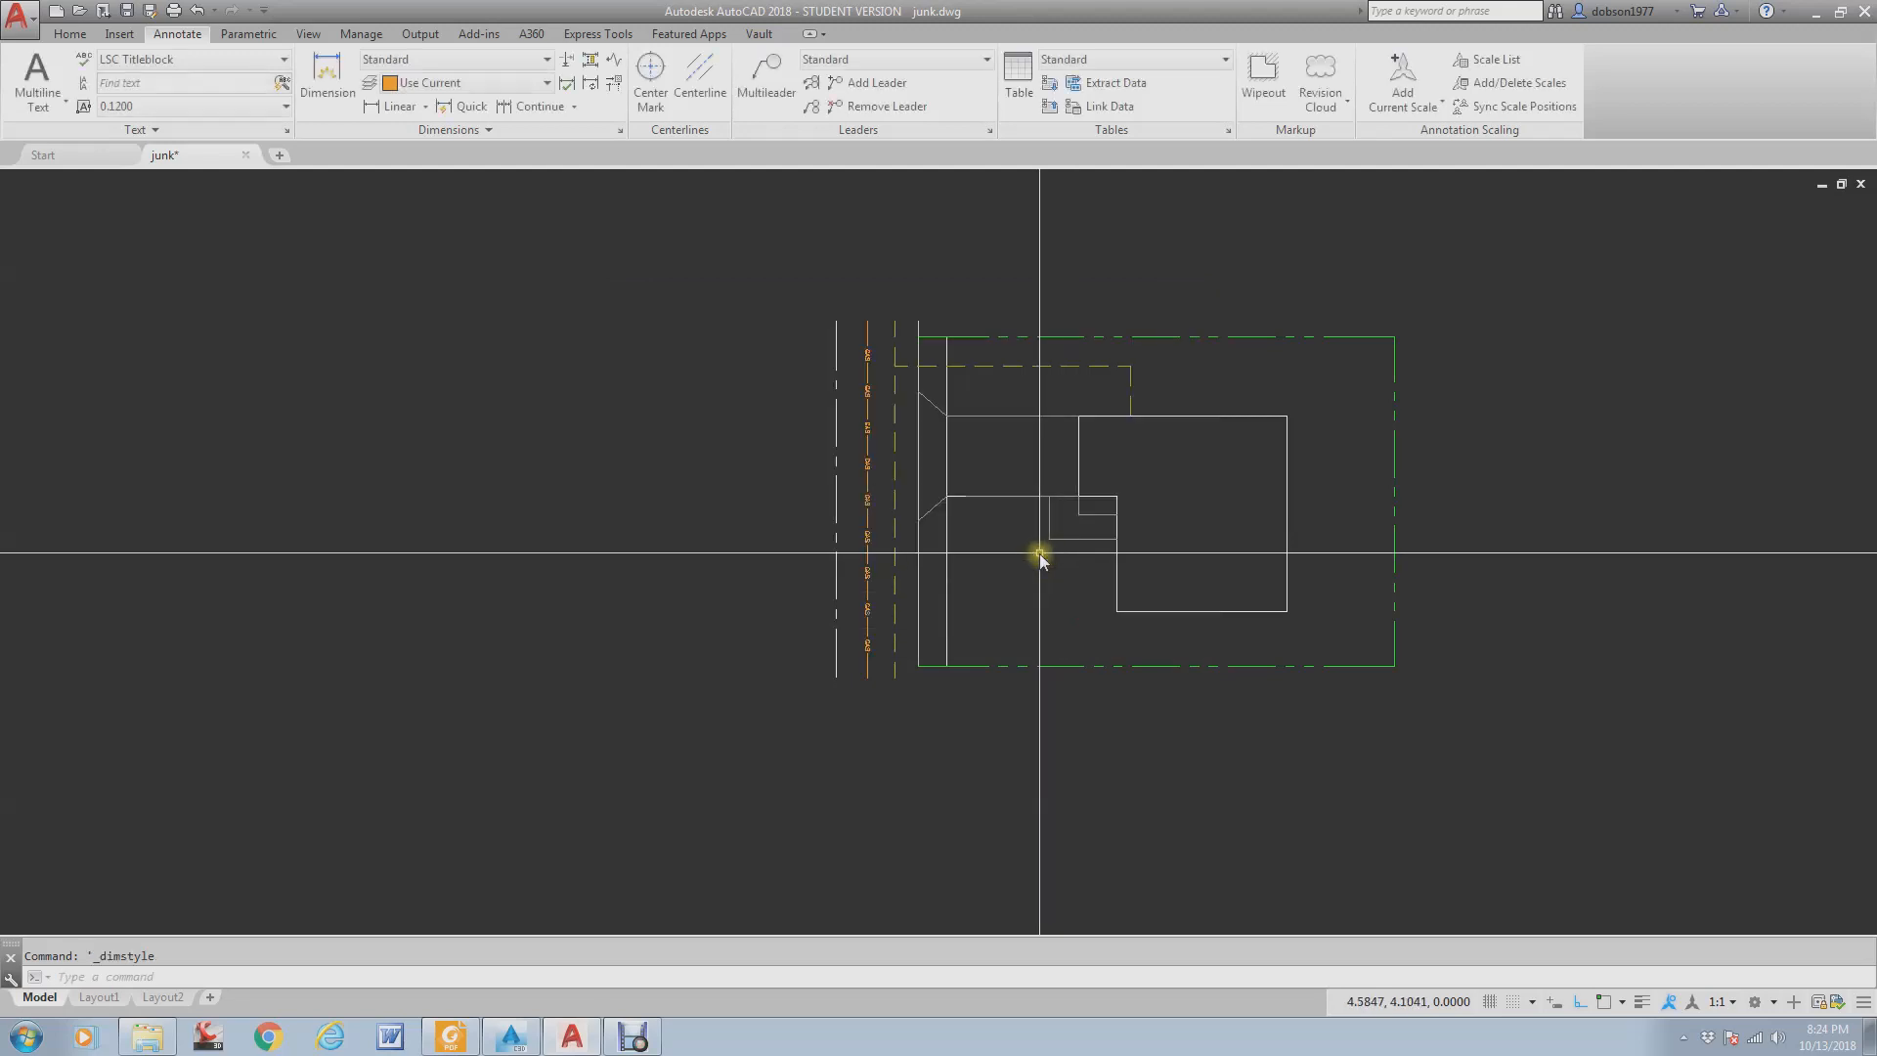